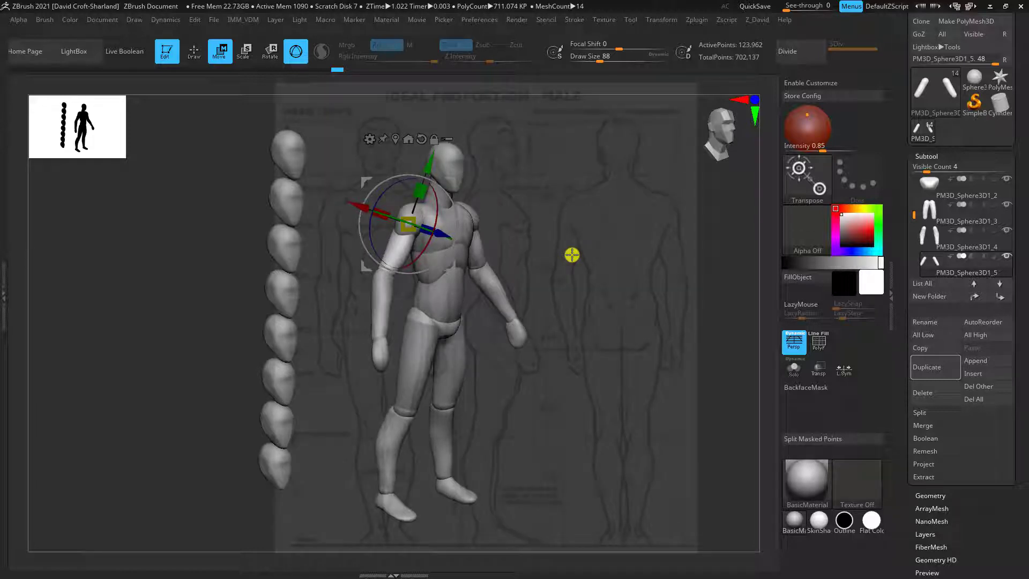
left_click_drag(598, 300, 583, 291, "shift")
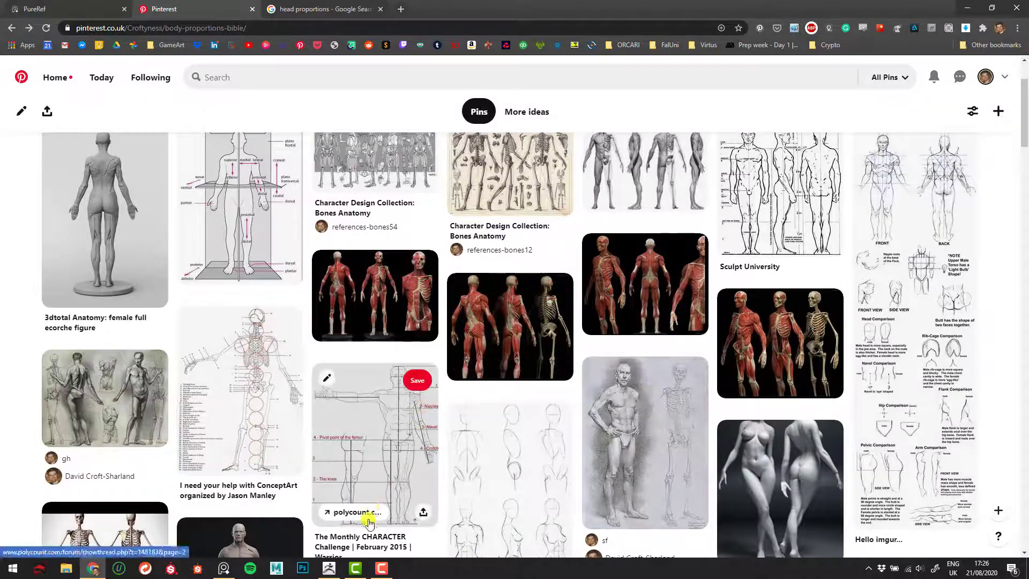
View the PureRef reference board, switch to Chrome and browse the body proportions board on Pinterest for anatomy references
left_click(217, 571)
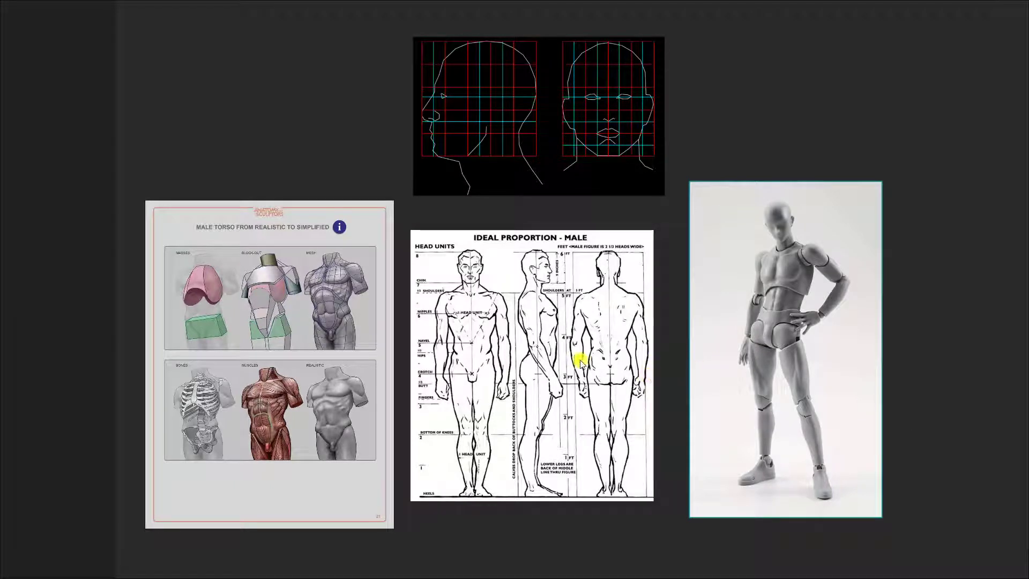
key("alt+Tab")
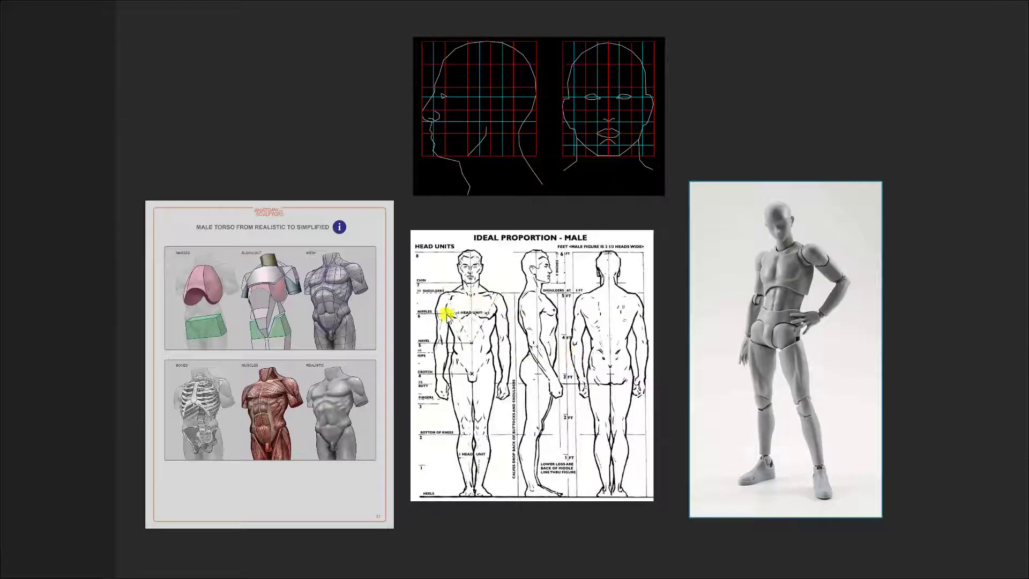
key("alt+Tab")
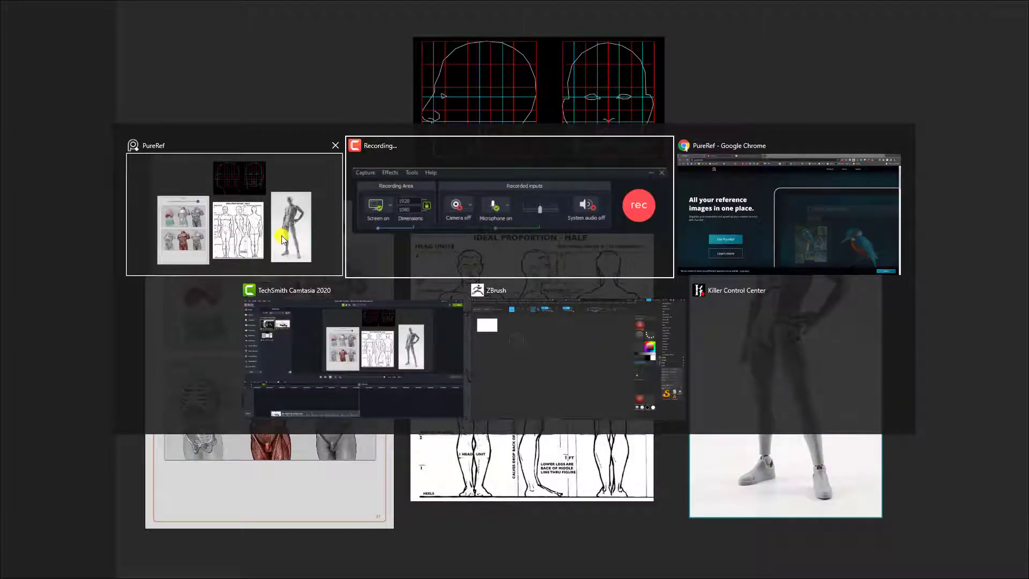
left_click(741, 254)
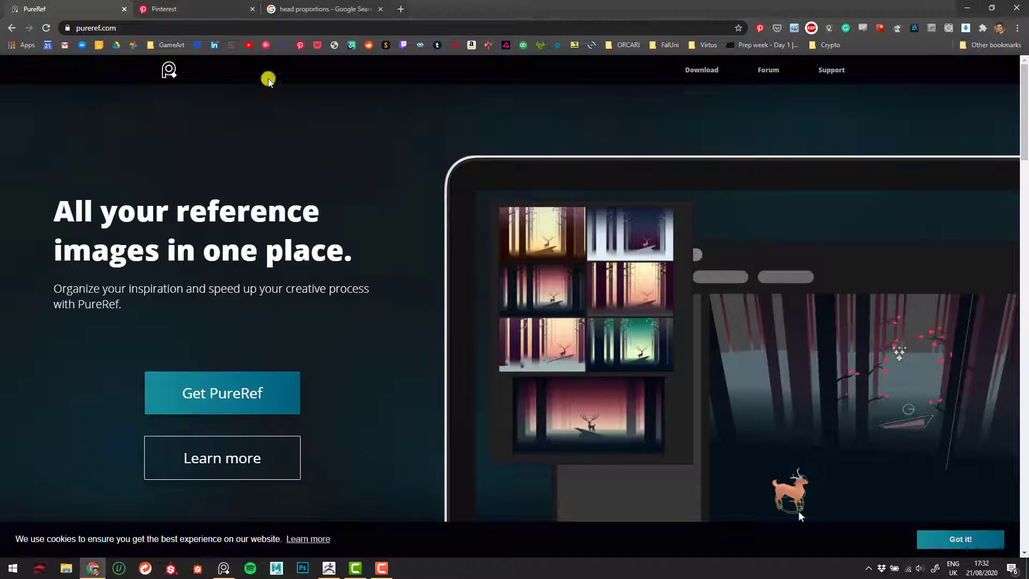
left_click(219, 12)
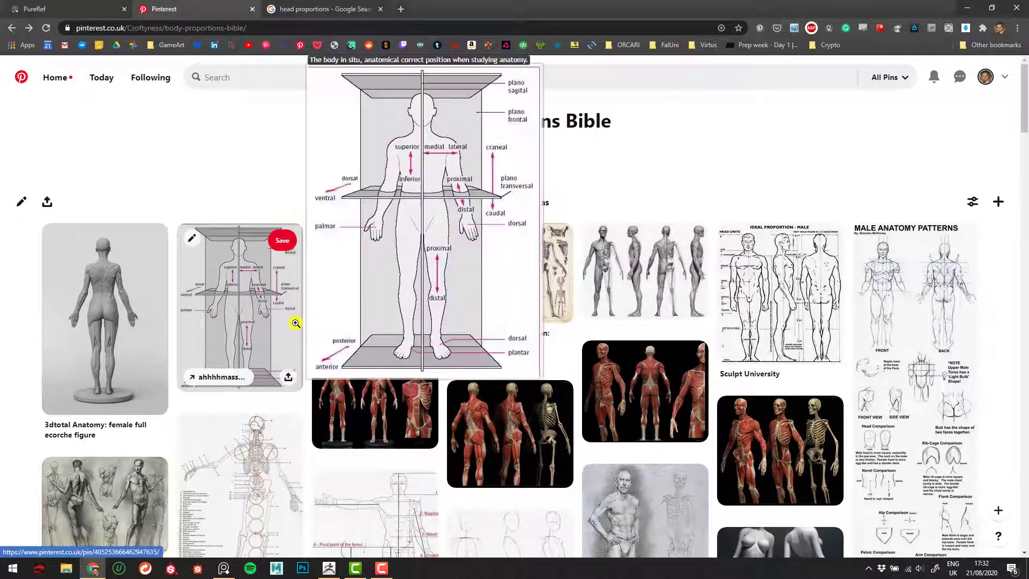
mouse_move(420, 409)
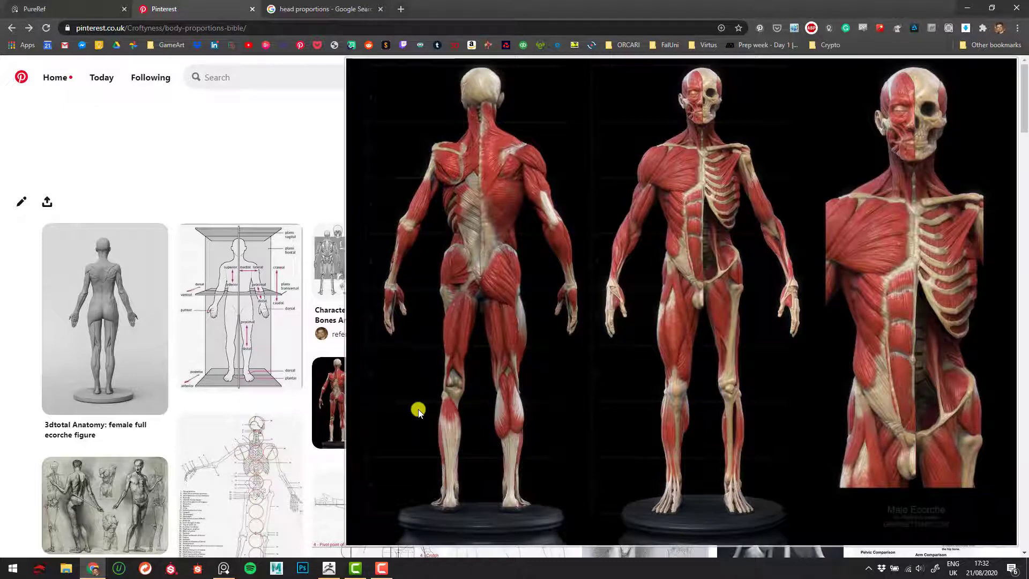
scroll(420, 359, "down", 2)
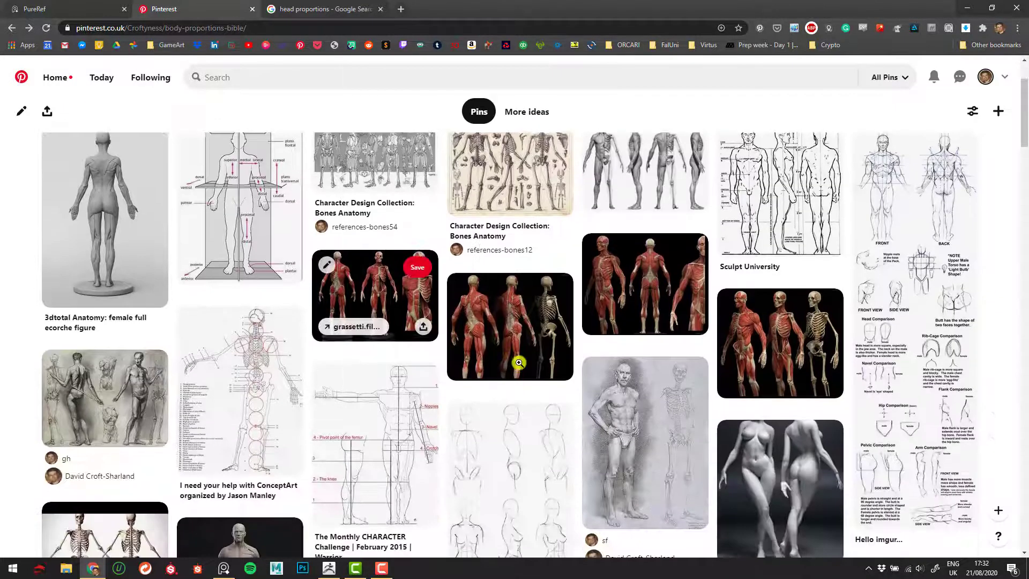
mouse_move(632, 307)
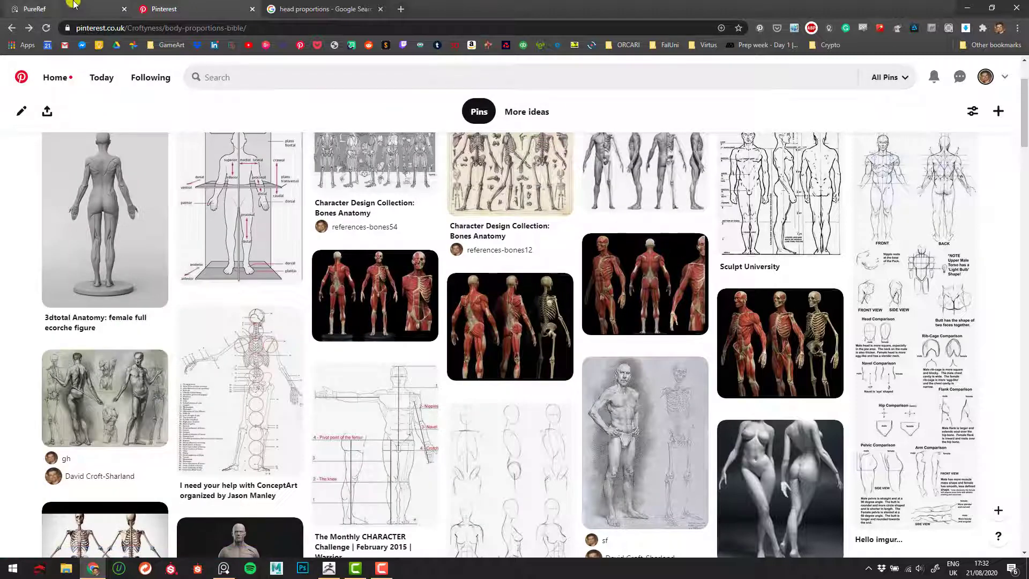
Return to the PureRef website, switch to the PureRef app and examine the male proportion sheet on the reference board
left_click(73, 10)
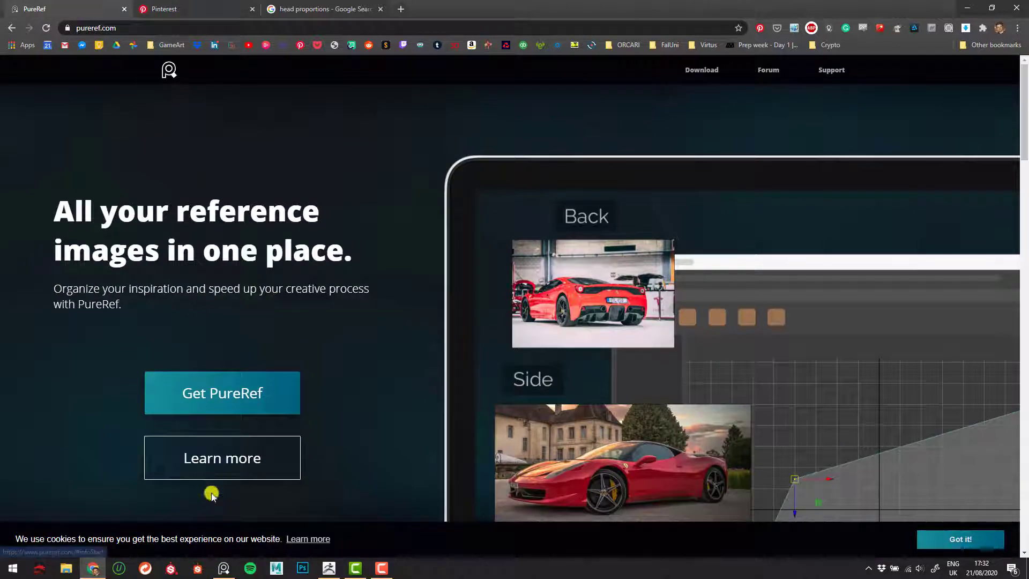
left_click(221, 567)
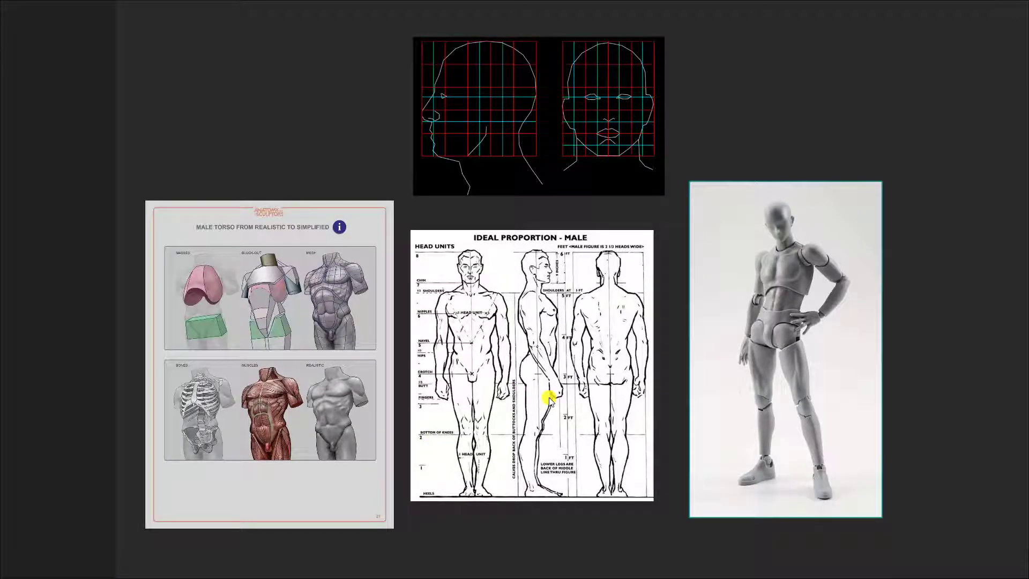
scroll(622, 362, "down", 2)
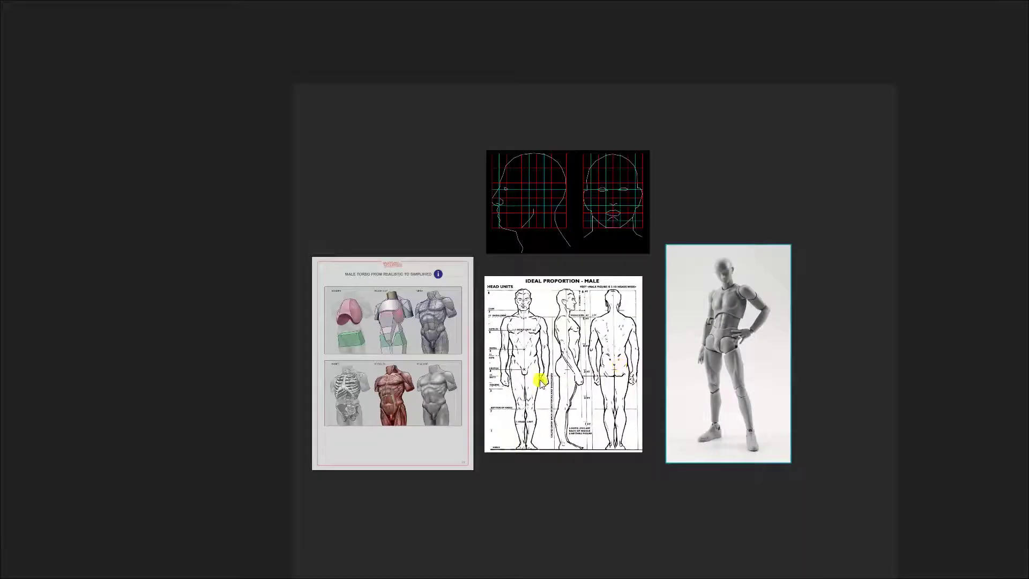
left_click_drag(541, 381, 554, 382)
scroll(554, 382, "up", 5)
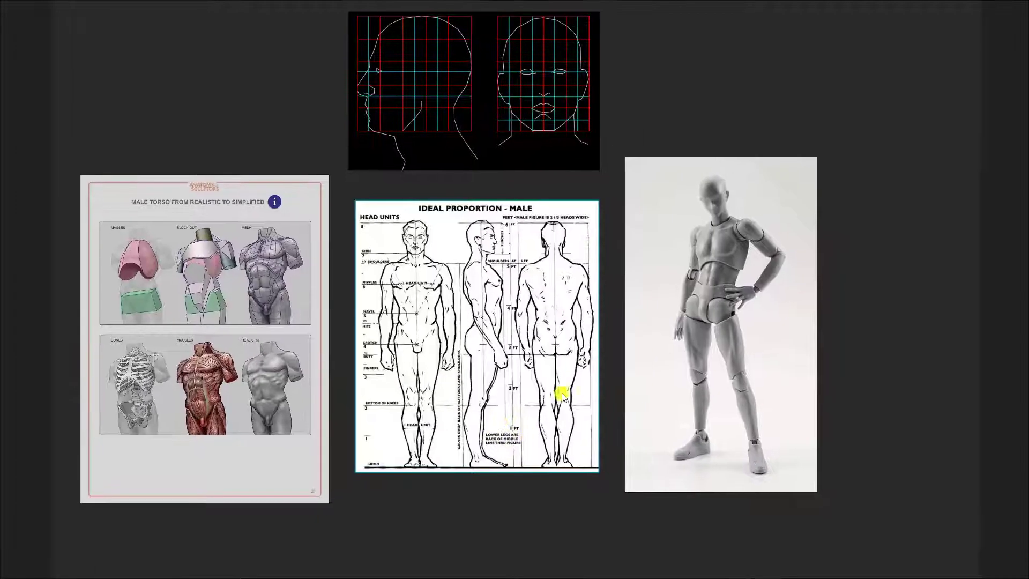
middle_click_drag(543, 400, 556, 433)
scroll(556, 433, "up", 2)
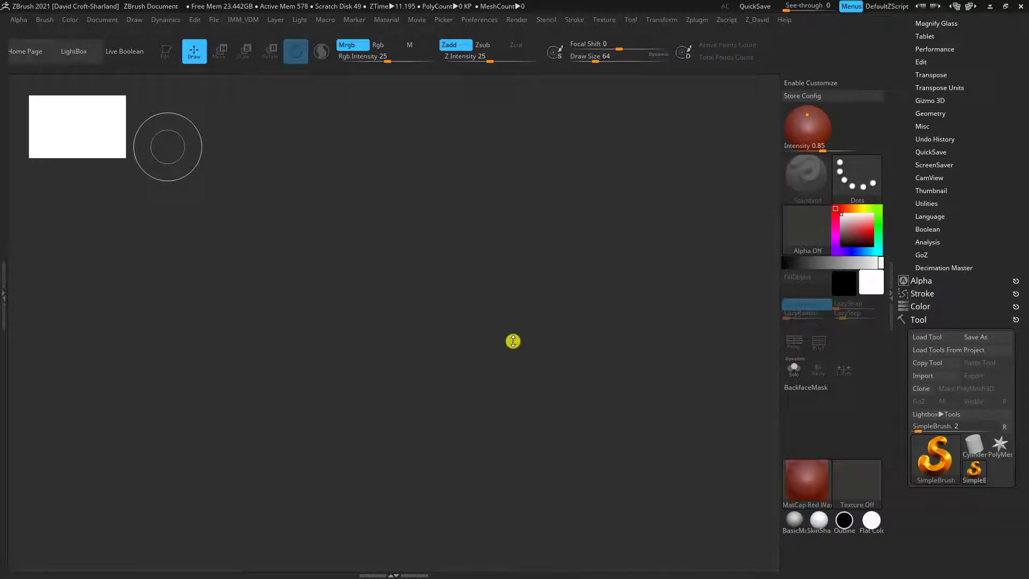
In ZBrush, try a SimpleBrush stroke on the empty canvas and clear the canvas
left_click_drag(482, 334, 529, 344)
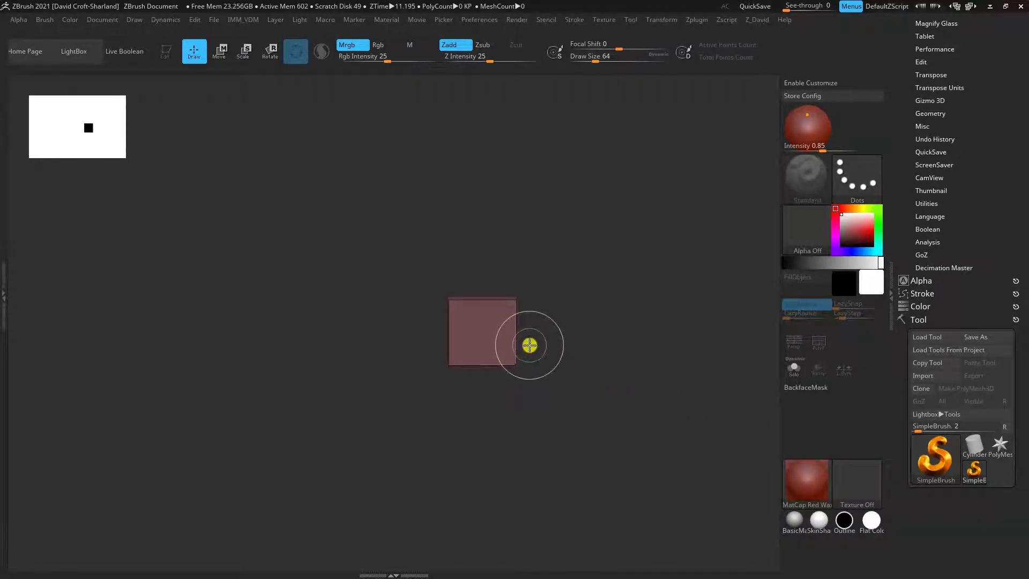
key("ctrl+n")
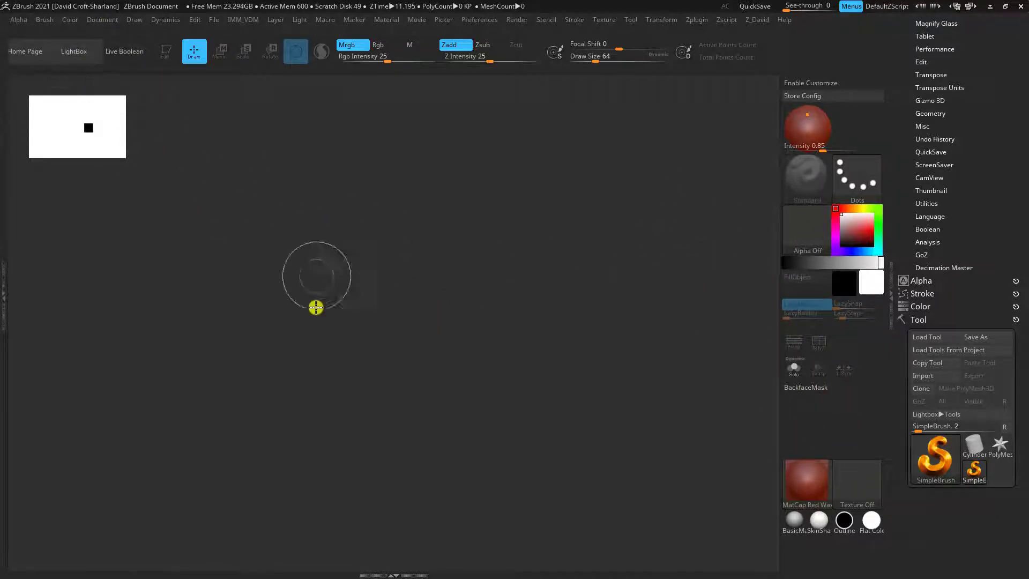
Set the document's background gradient range to 0 for a flat canvas background
left_click(104, 24)
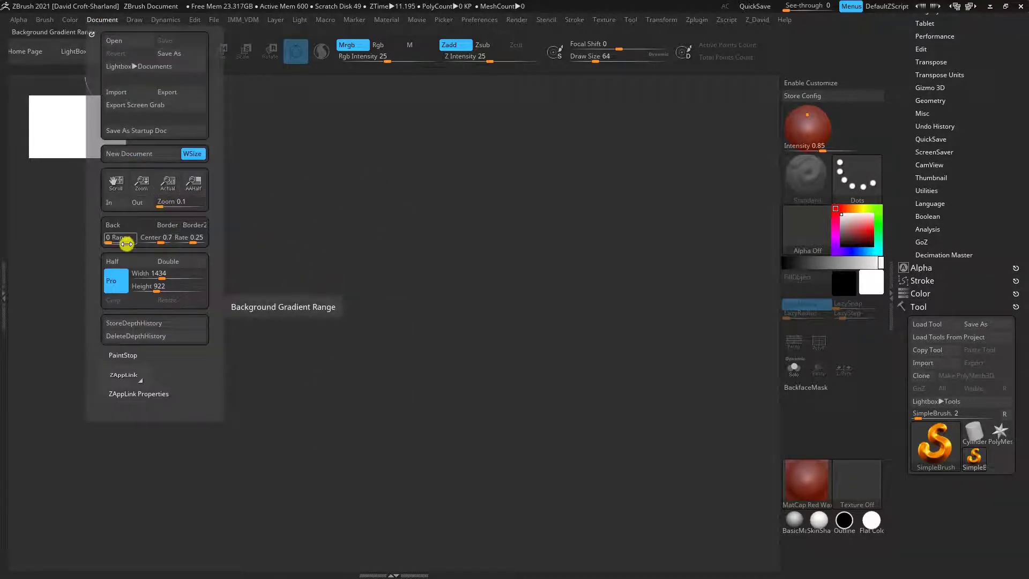
left_click(110, 19)
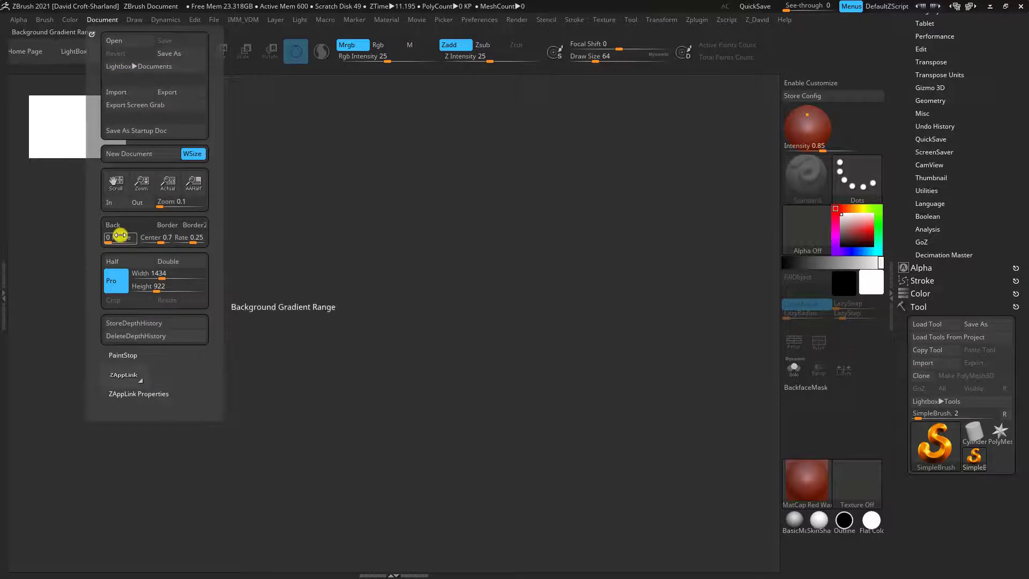
left_click_drag(111, 243, 102, 243)
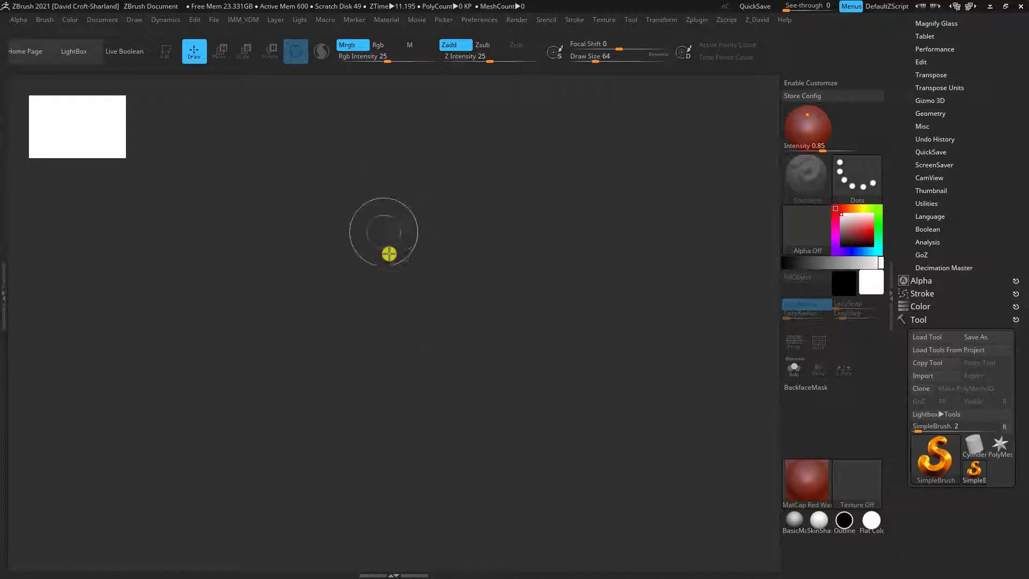
Choose the Sphere3D primitive as the active tool and convert it to a PolyMesh3D
left_click_drag(990, 213, 991, 233)
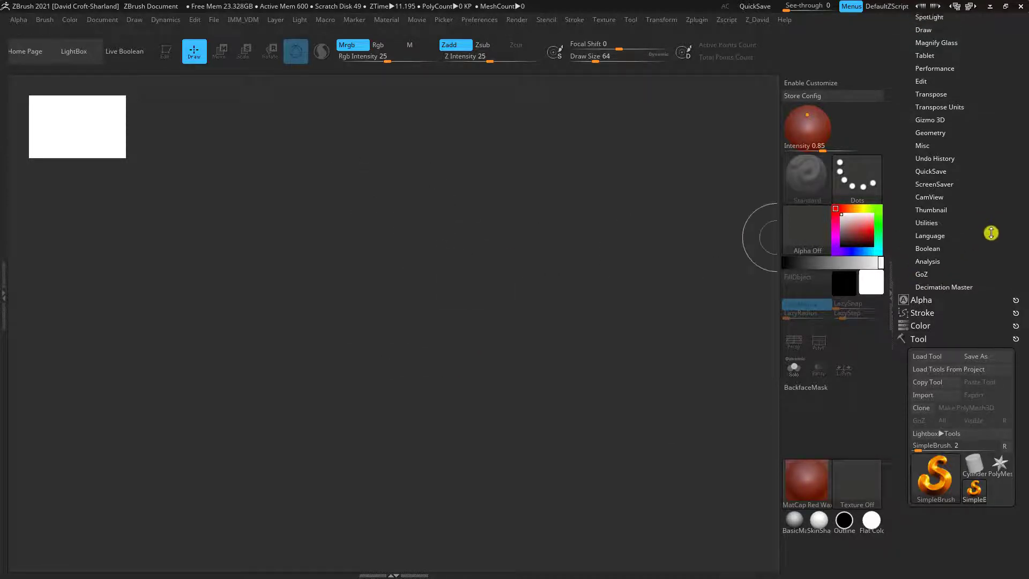
left_click_drag(987, 536, 993, 506)
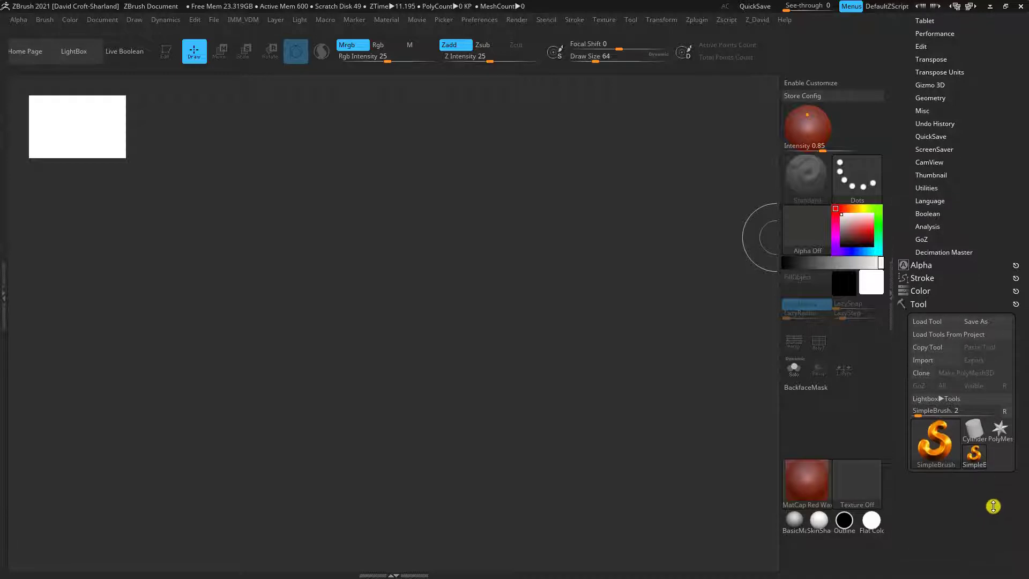
mouse_move(975, 442)
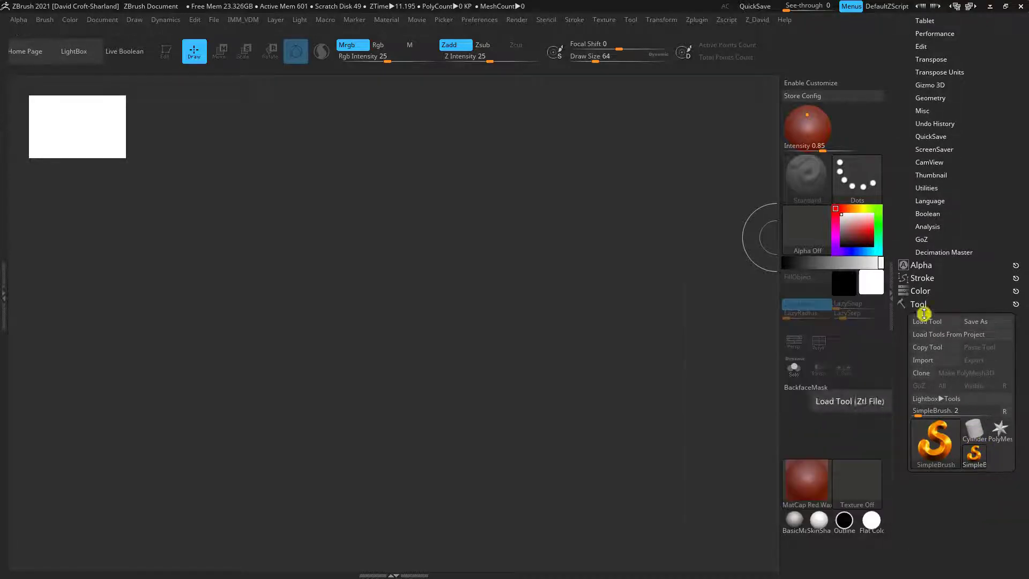
left_click(977, 435)
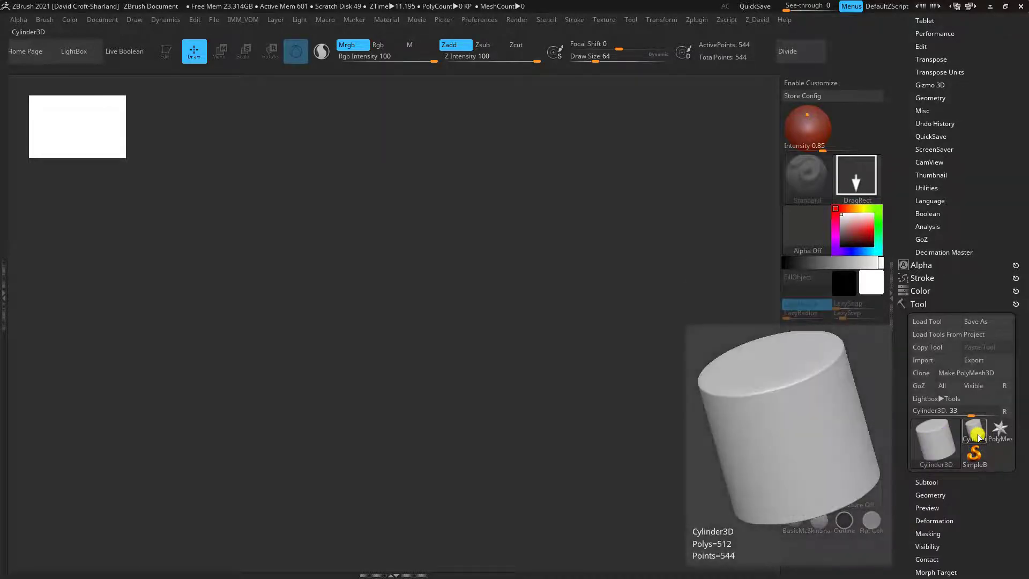
left_click(978, 435)
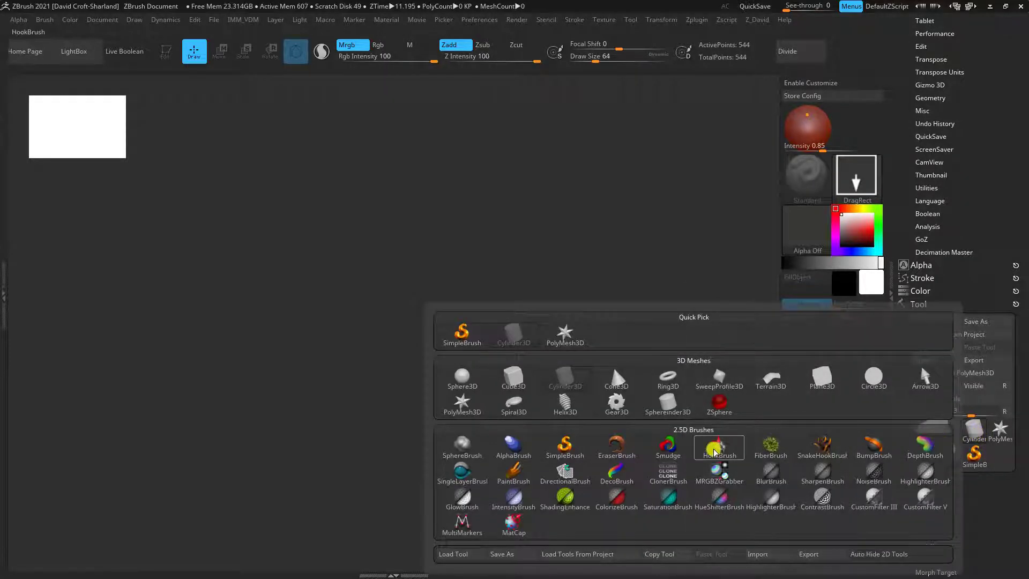
left_click(468, 387)
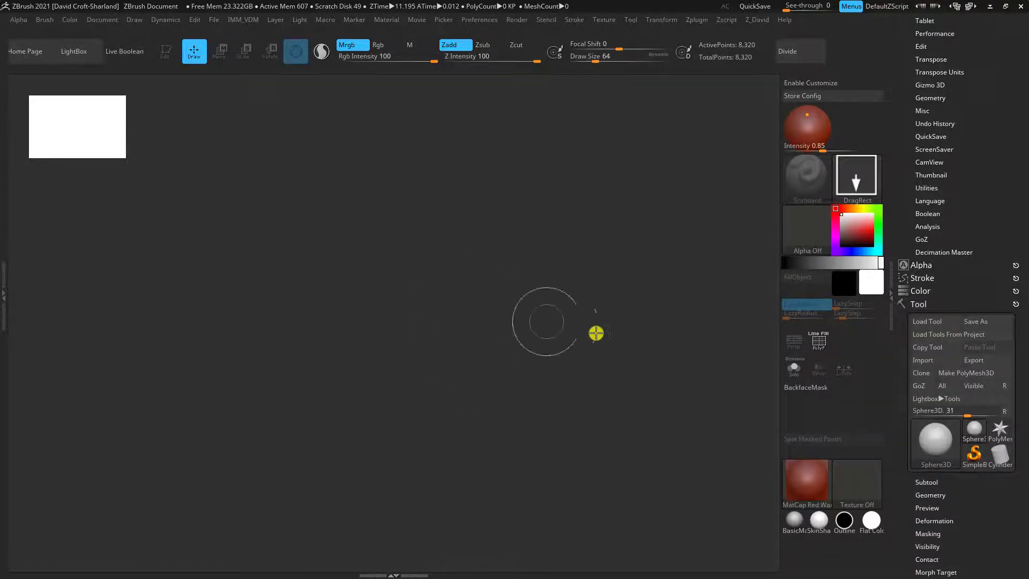
left_click(954, 374)
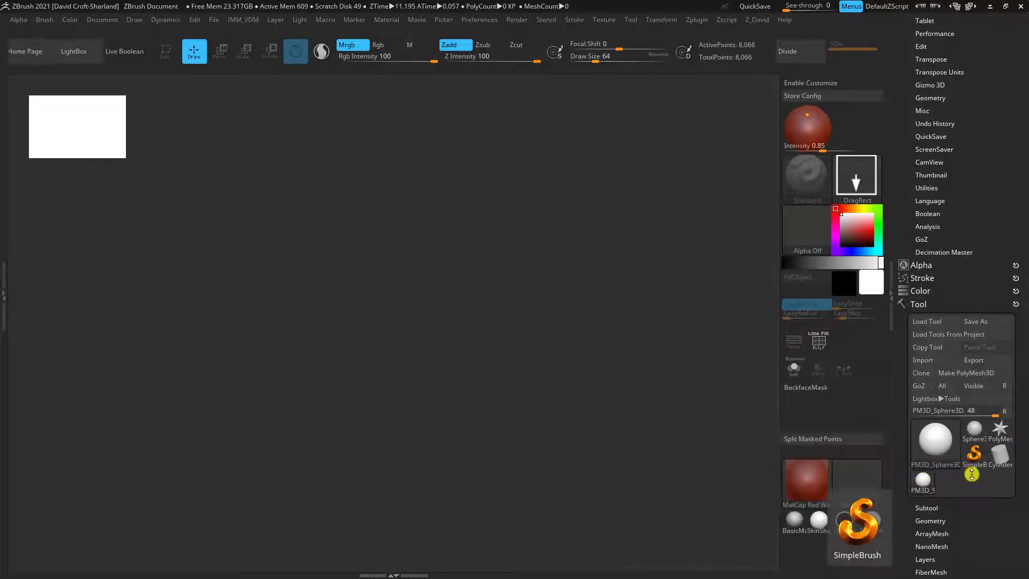
Draw the sphere onto the middle of the canvas and set the current material to BasicMaterial
left_click_drag(448, 273, 450, 402)
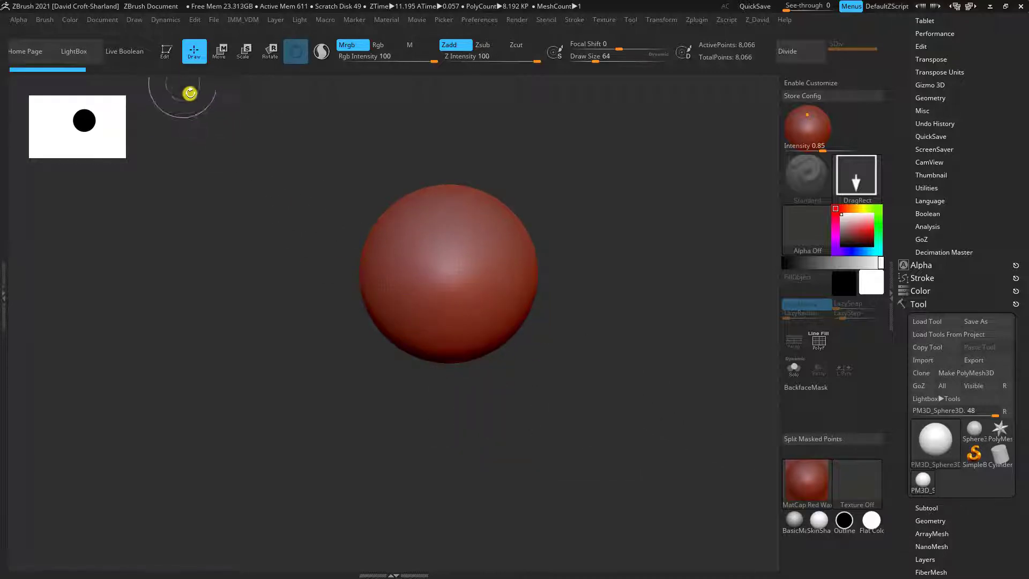
left_click(794, 520)
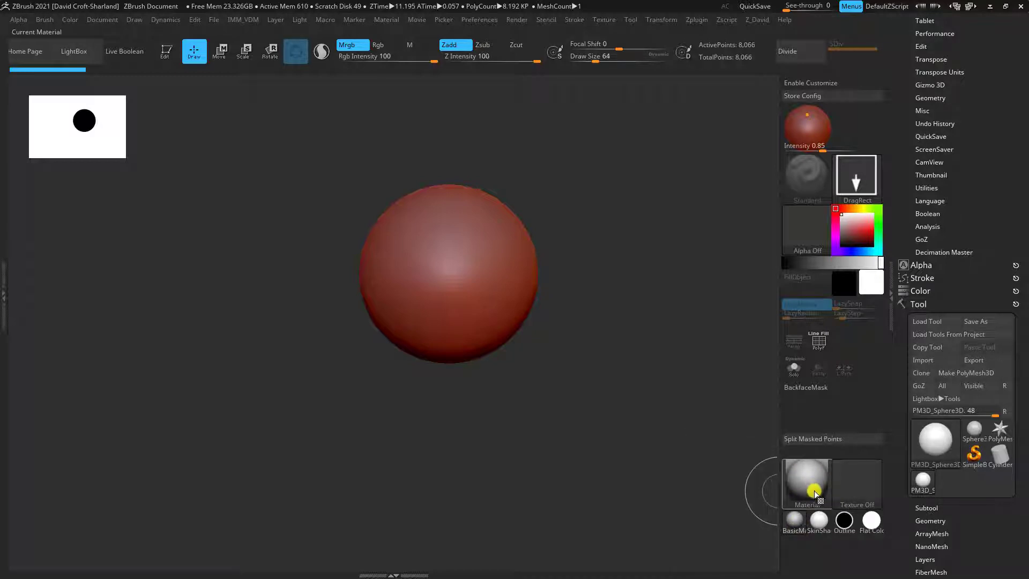
left_click(786, 483)
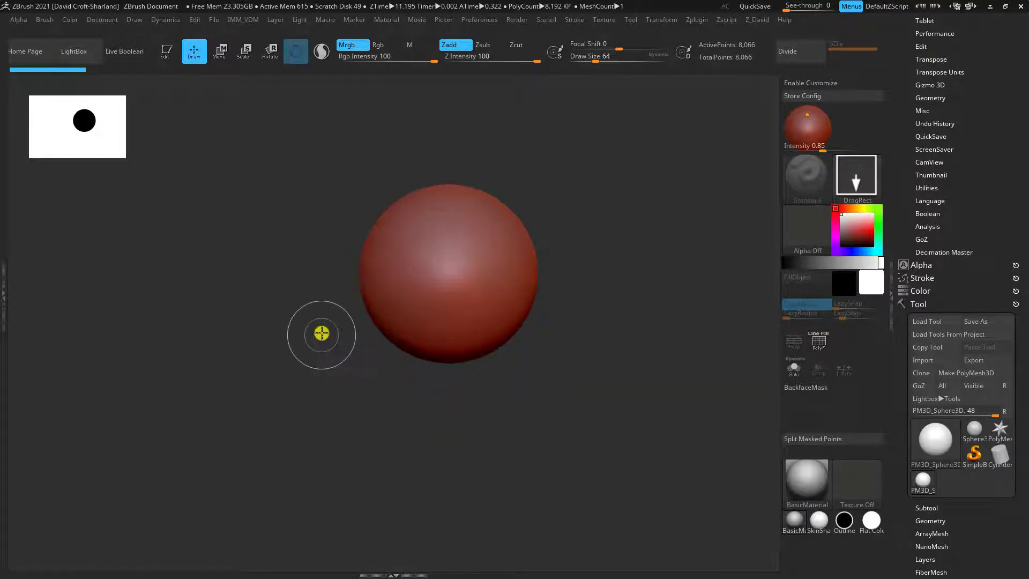
Draw a second sphere overlapping the red one using BasicMaterial, and clear both spheres from the canvas
left_click_drag(322, 333, 320, 471)
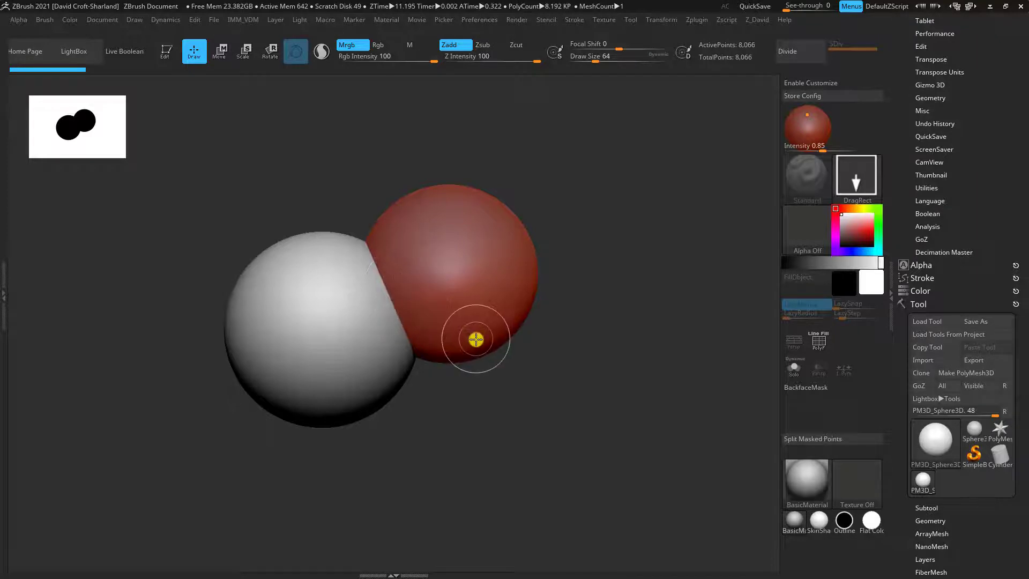
key("ctrl+n")
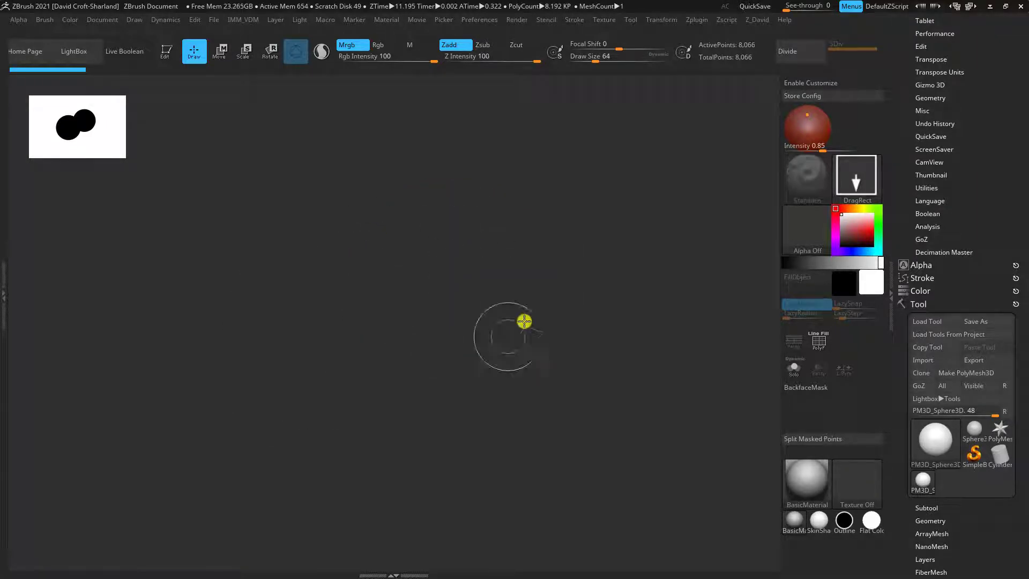
Draw a new sphere near the middle of the canvas and enable Edit mode for it
left_click_drag(430, 302, 425, 421)
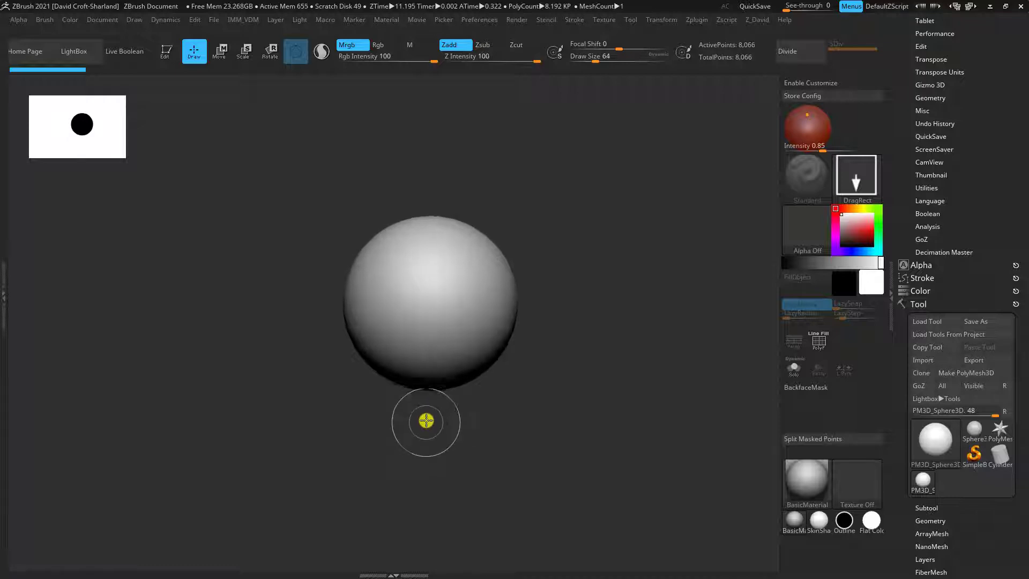
left_click(169, 54)
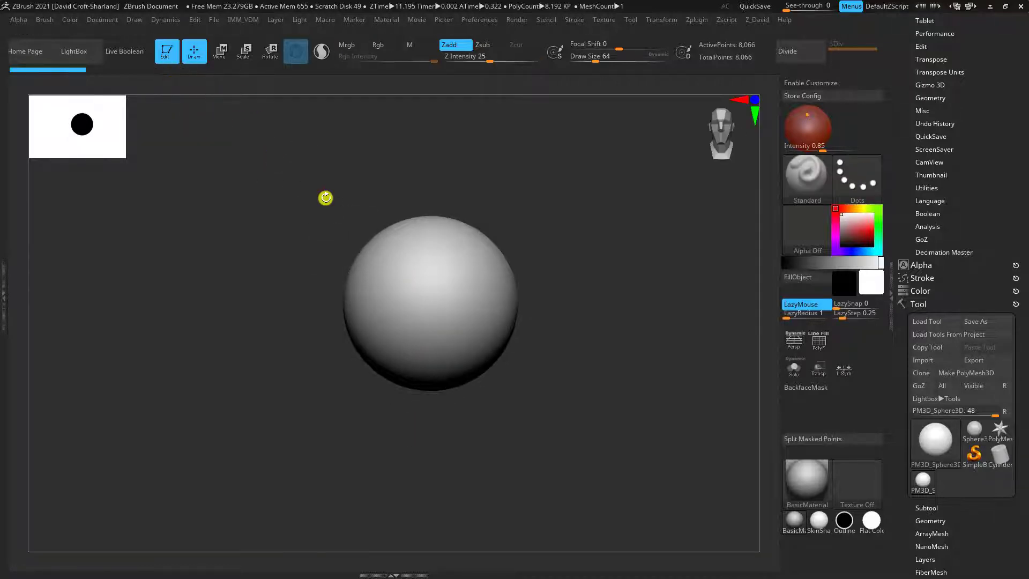
left_click_drag(623, 361, 653, 391, "alt")
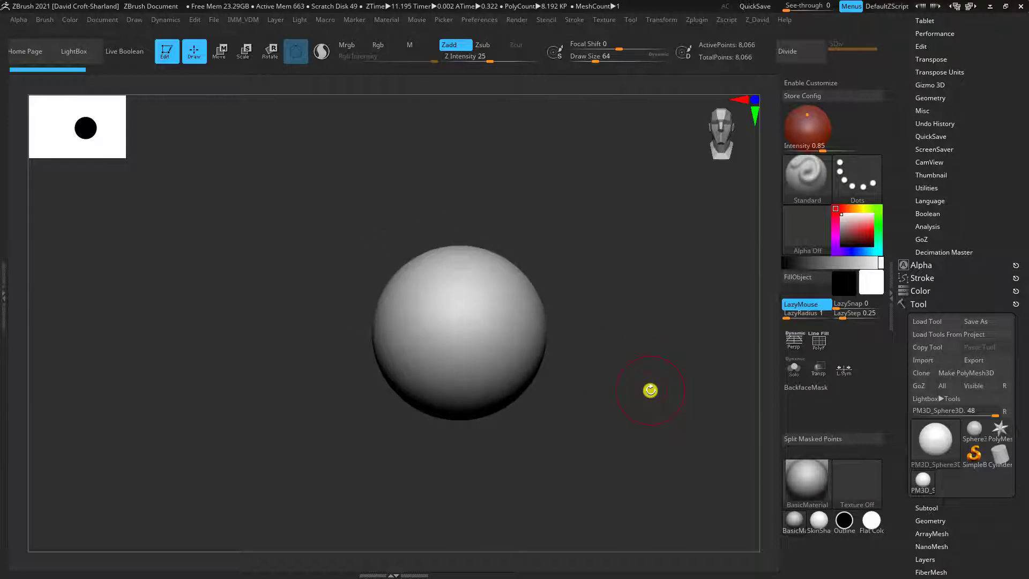
Switch to PureRef to review the head proportion grid among the references, and return to ZBrush
key("alt+Tab")
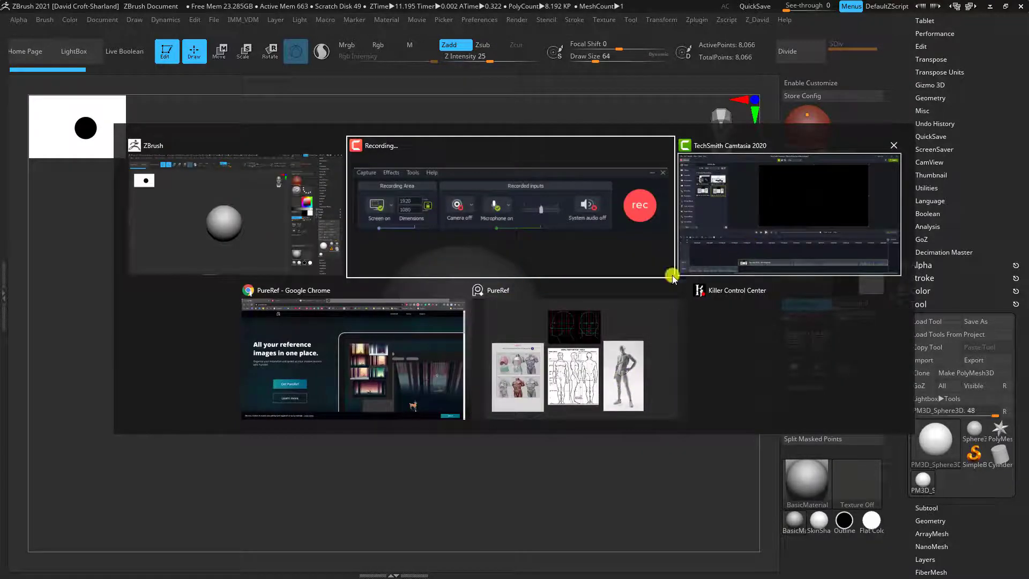
left_click(570, 368)
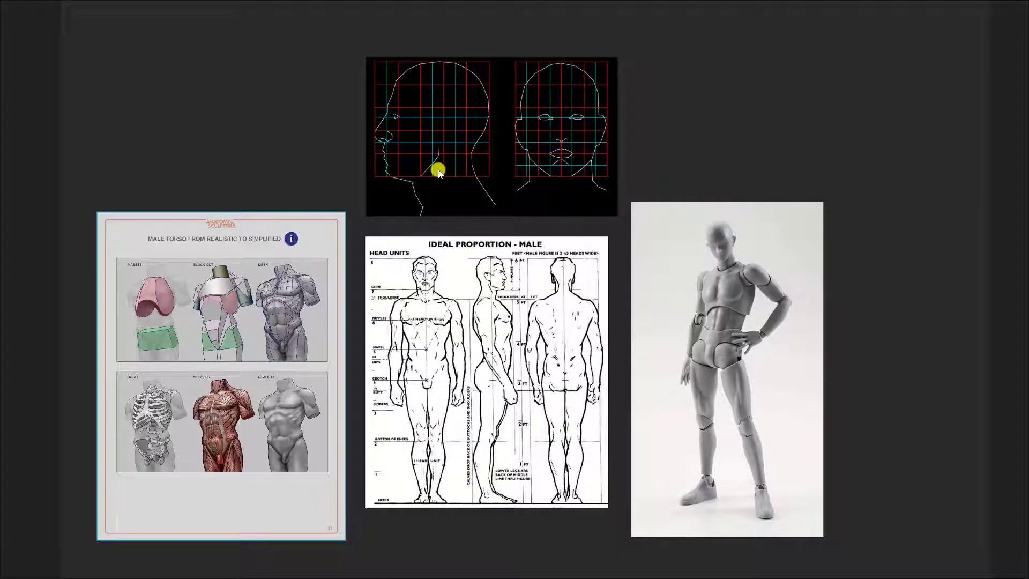
key("alt+Tab")
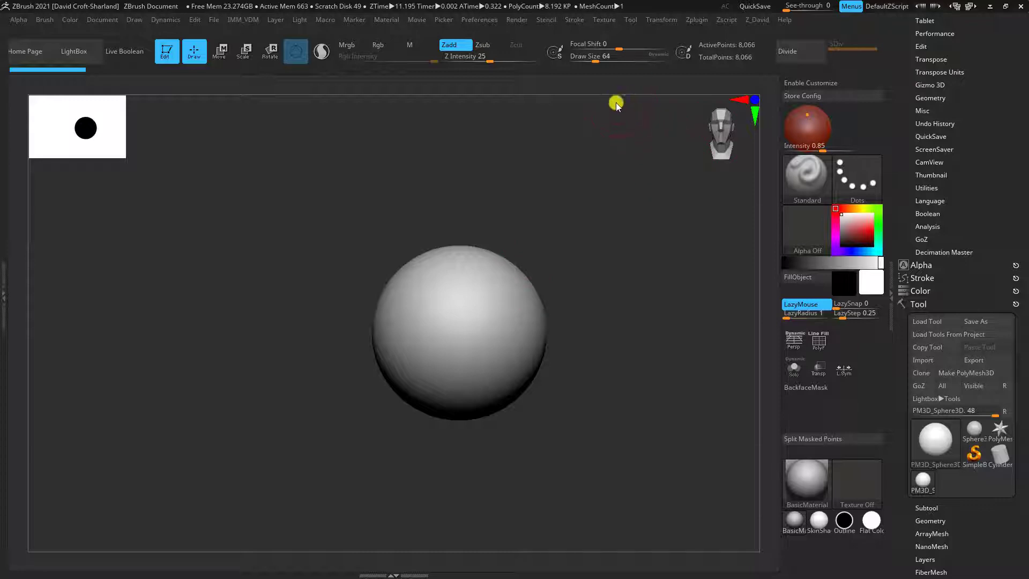
Import the HeadGuides image from the Downloads folder as a texture
left_click(600, 21)
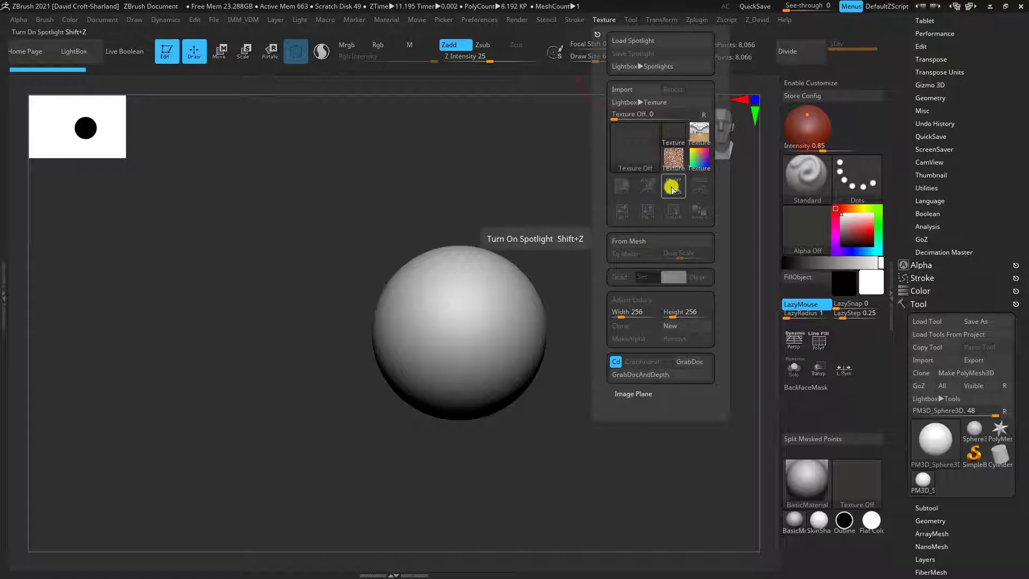
left_click(621, 90)
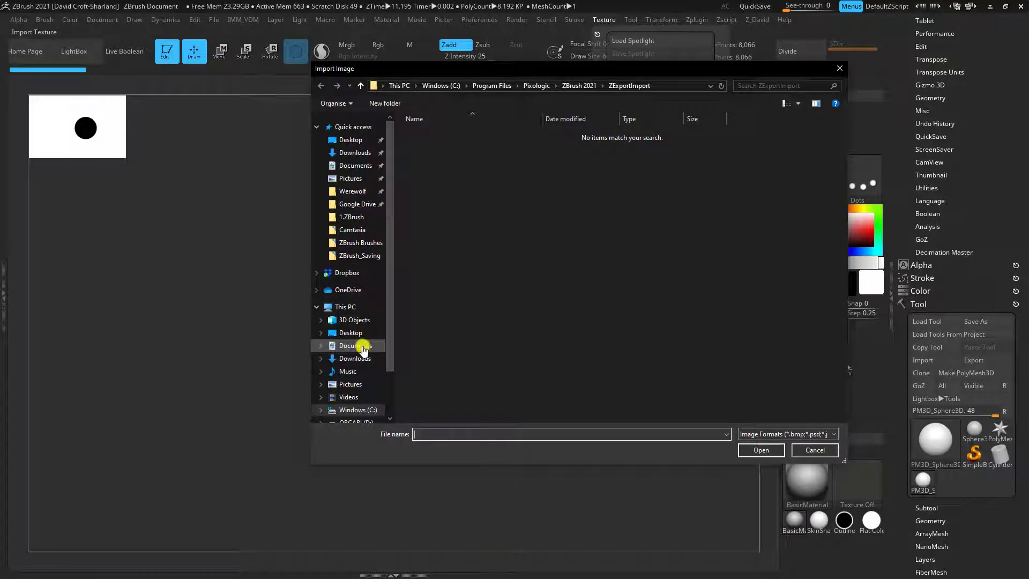
left_click(357, 154)
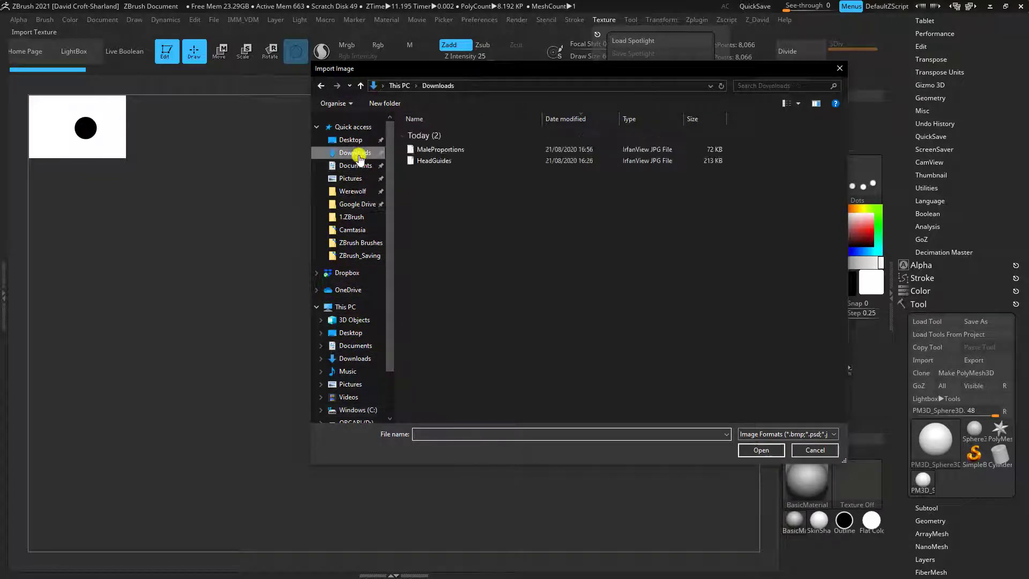
left_click(436, 160)
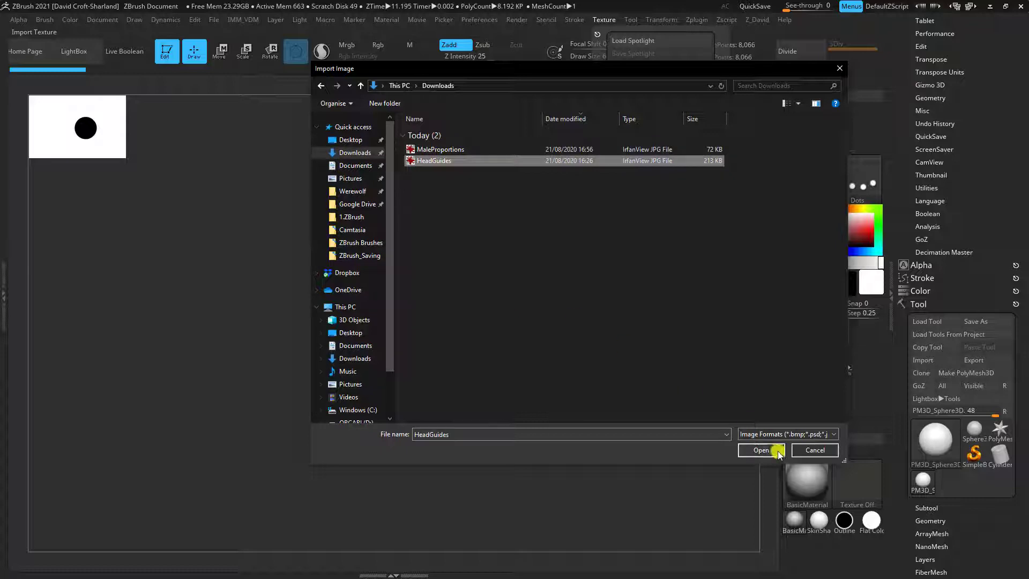
left_click(762, 450)
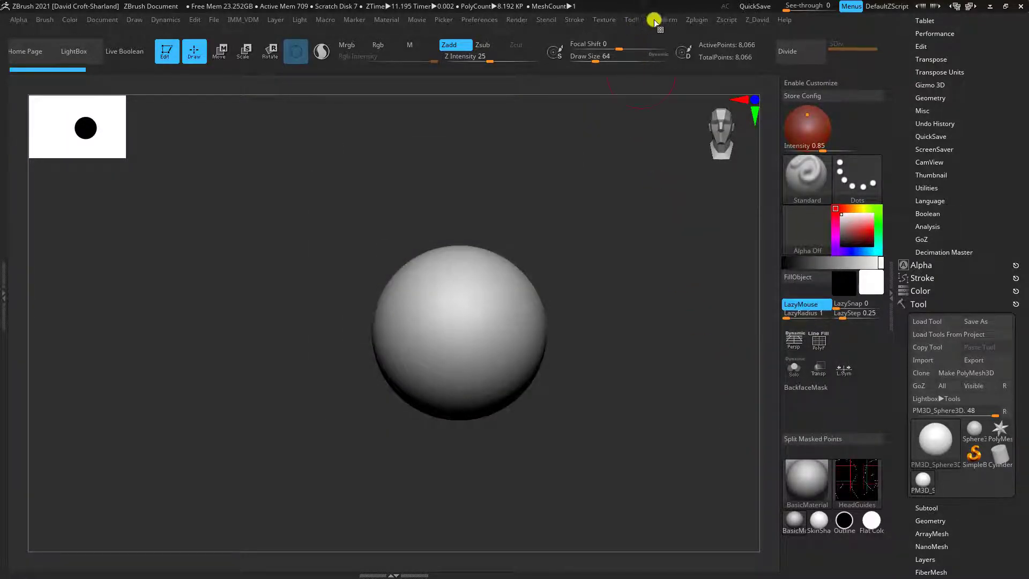
Add the imported HeadGuides texture to Spotlight so it overlays the canvas
left_click(606, 20)
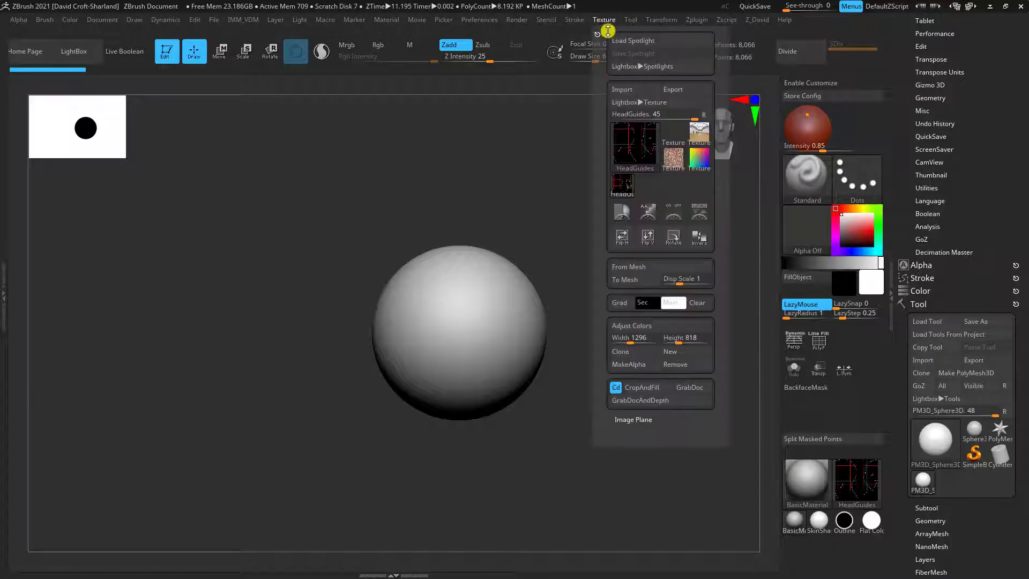
left_click(624, 186)
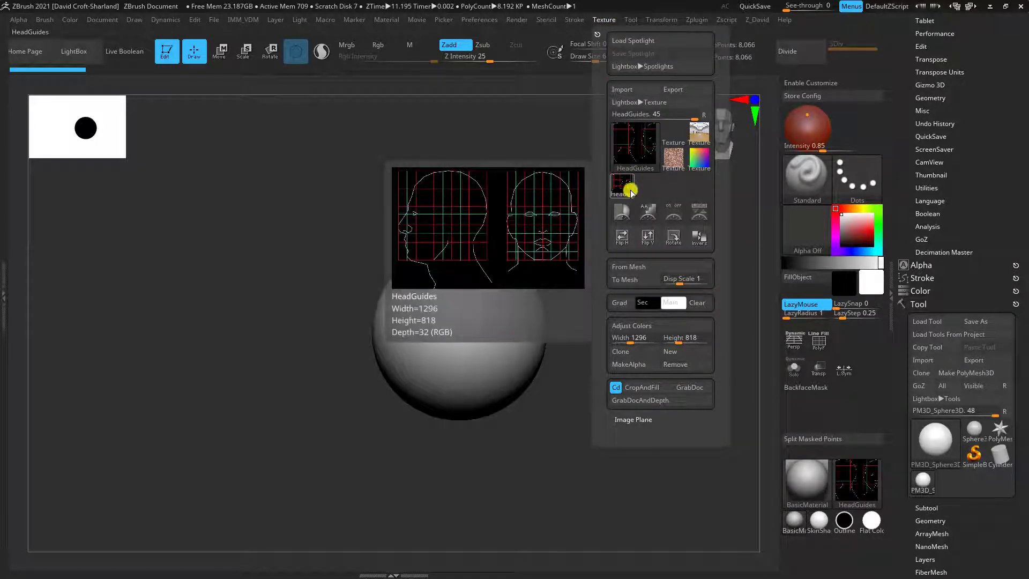
left_click(698, 215)
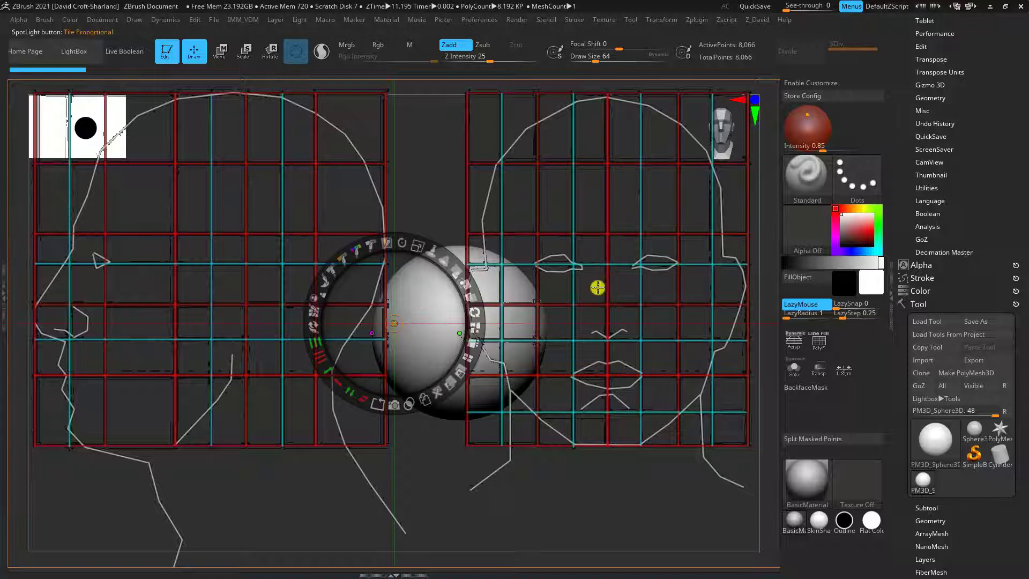
Scale down the HeadGuides reference in Spotlight and position it so both head views fit within the canvas
mouse_move(554, 294)
left_mouse_down()
mouse_move(586, 271)
mouse_move(547, 268)
mouse_move(578, 315)
mouse_move(569, 292)
left_mouse_up()
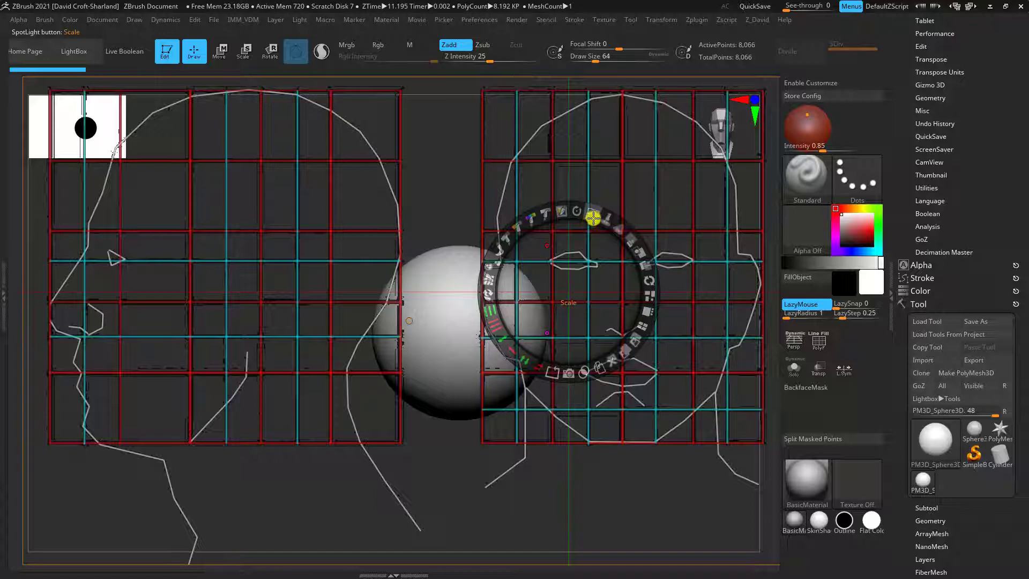
left_click_drag(593, 217, 569, 216)
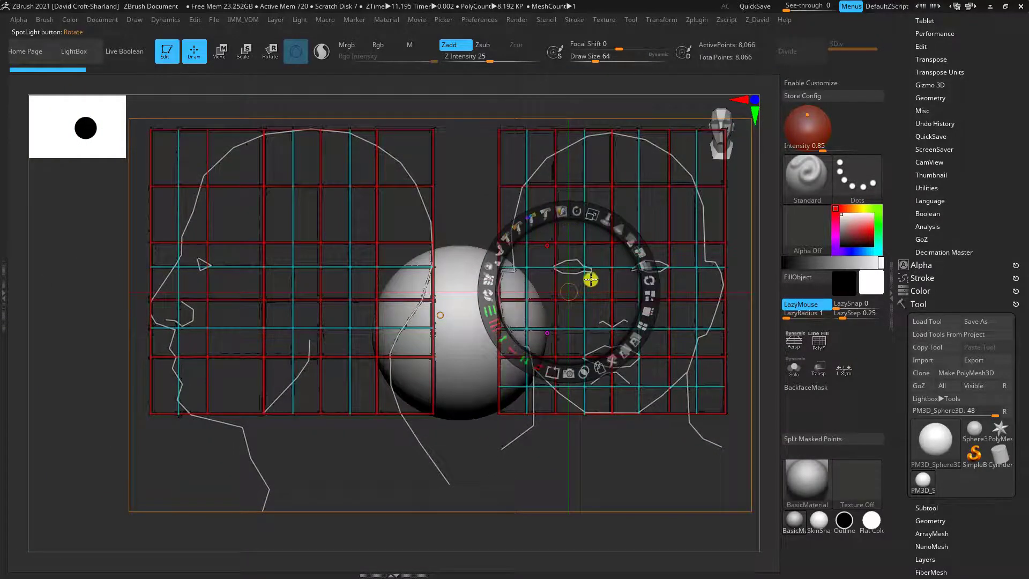
left_click_drag(592, 278, 596, 279)
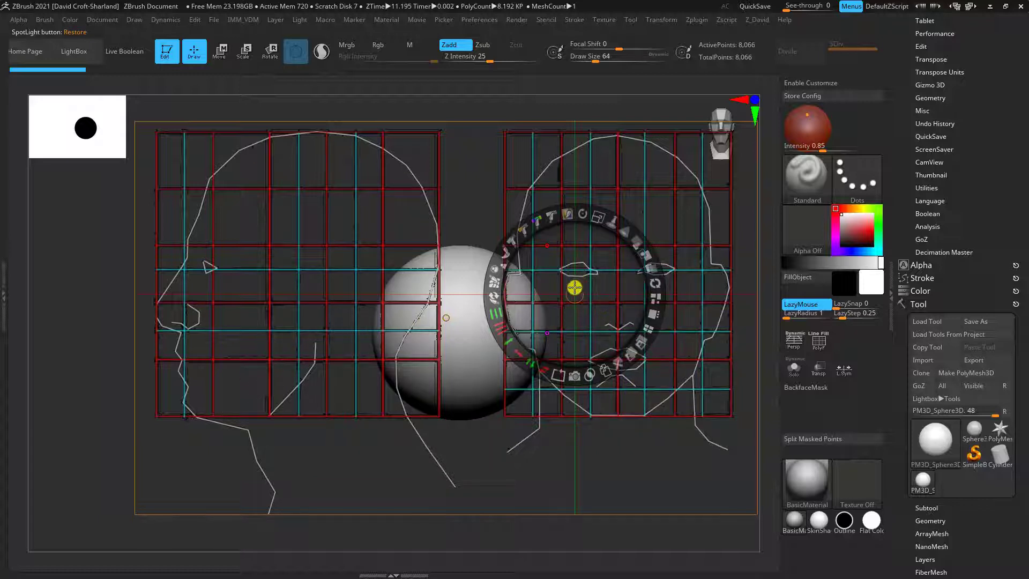
Choose the Clay brush, nudge the HeadGuides reference slightly lower and leave Spotlight's editing mode with the image still displayed
key("m")
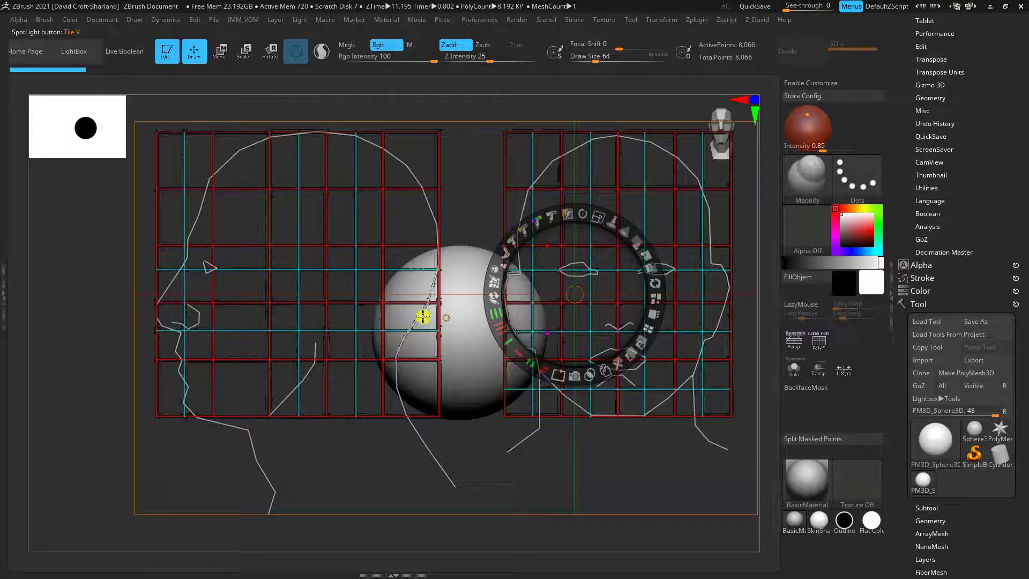
left_click(103, 316)
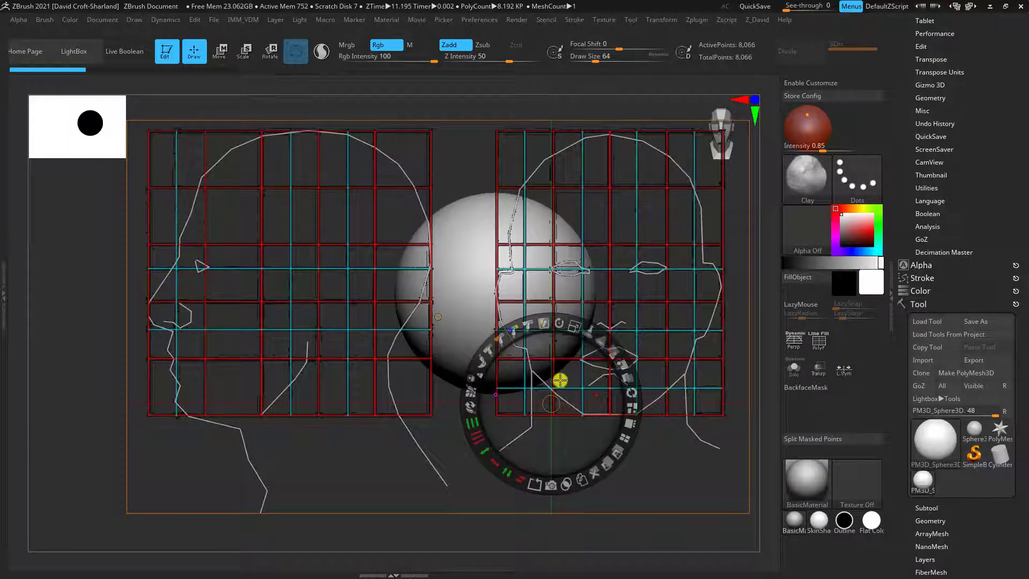
mouse_move(560, 381)
left_mouse_down()
mouse_move(562, 368)
mouse_move(559, 387)
left_mouse_up()
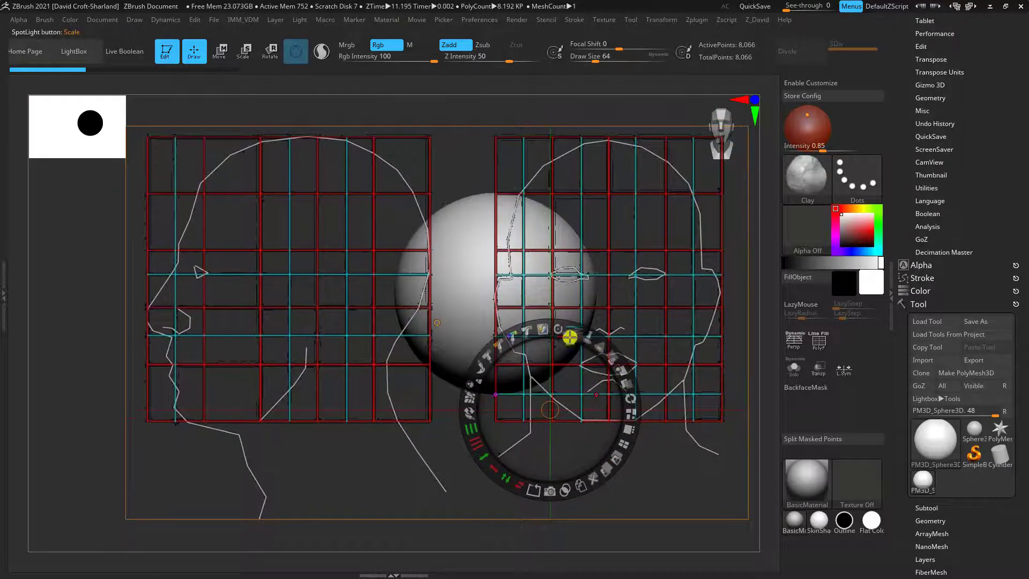
key("z")
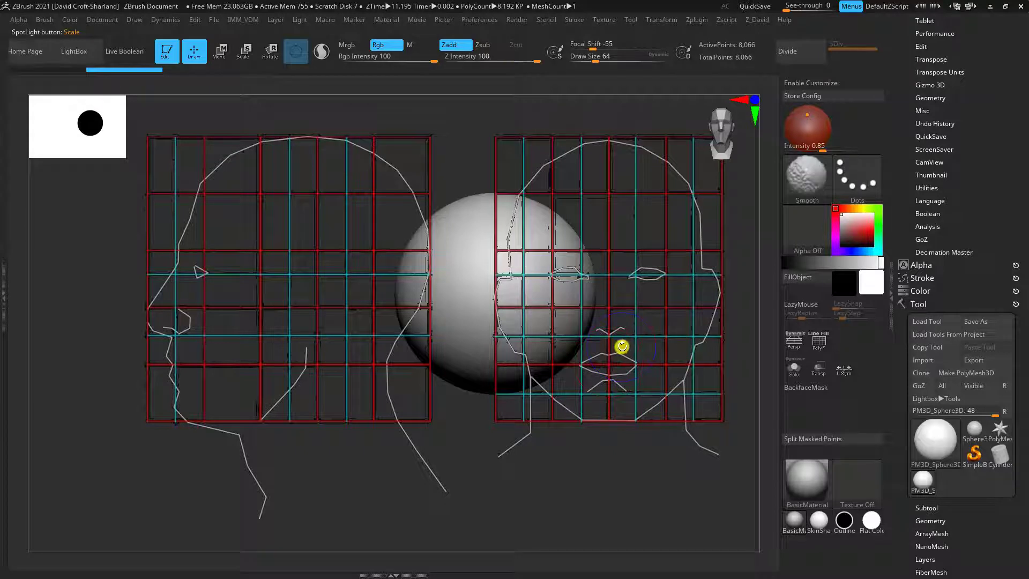
Hide the HeadGuides overlay, reposition the view of the bare sphere, and show the overlay again
key("shift+z")
left_click_drag(636, 370, 603, 422, "alt")
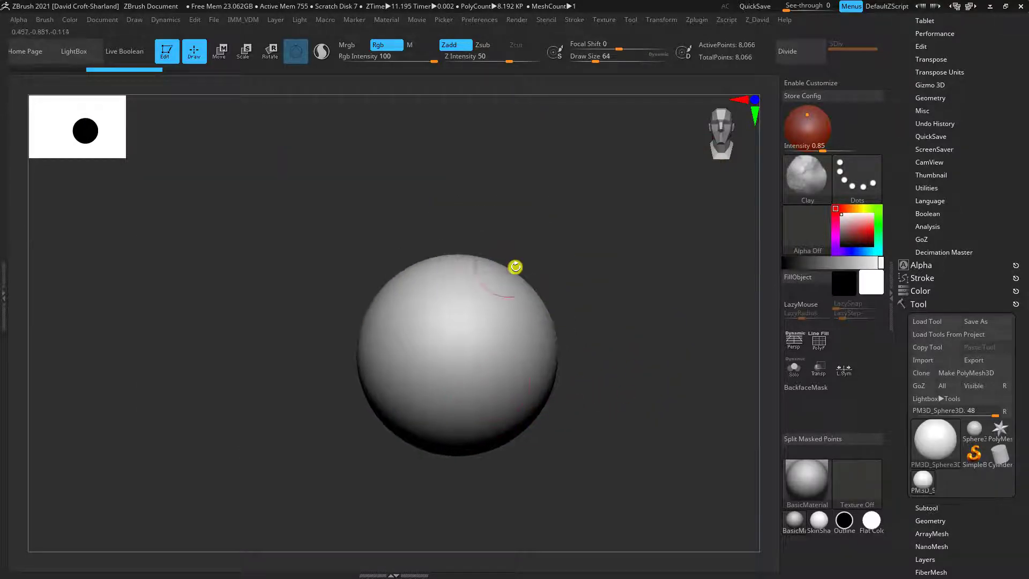
left_click_drag(543, 439, 504, 410, "alt")
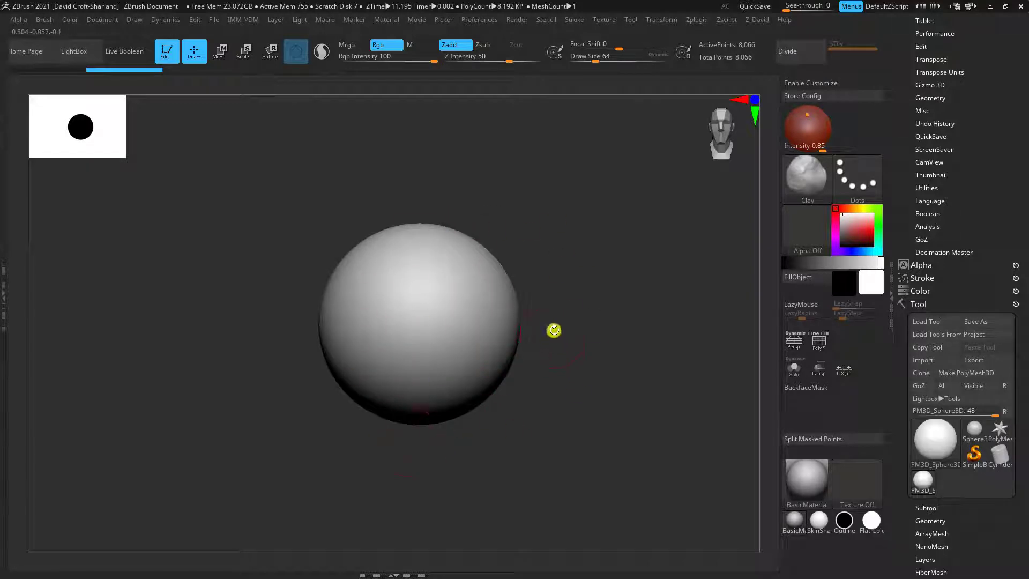
left_click_drag(590, 410, 606, 401, "alt")
key("shift+z")
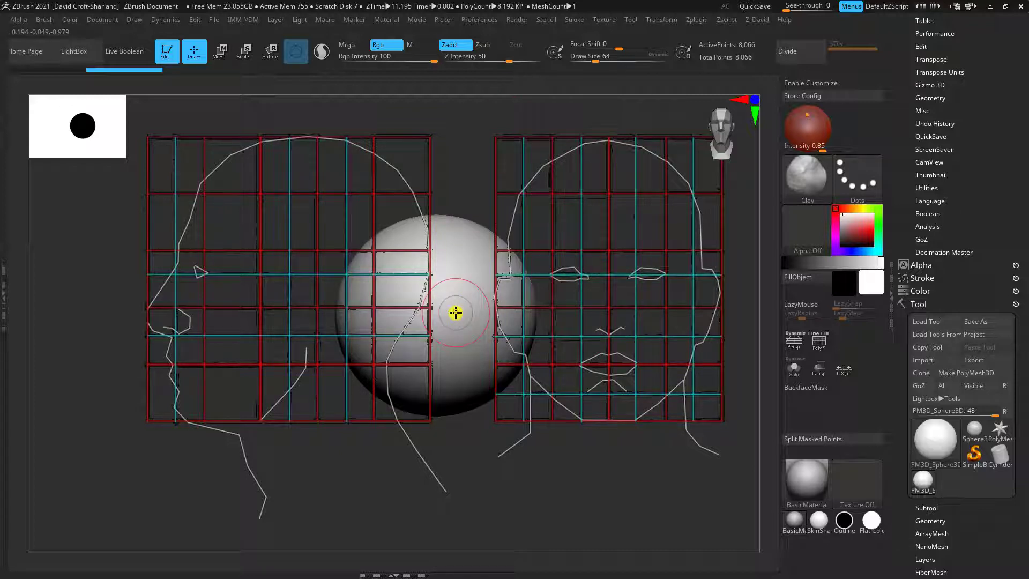
Try sculpting Clay strokes on the sphere where the front-view head guide overlaps it, and undo them
left_click_drag(555, 475, 575, 471, "alt")
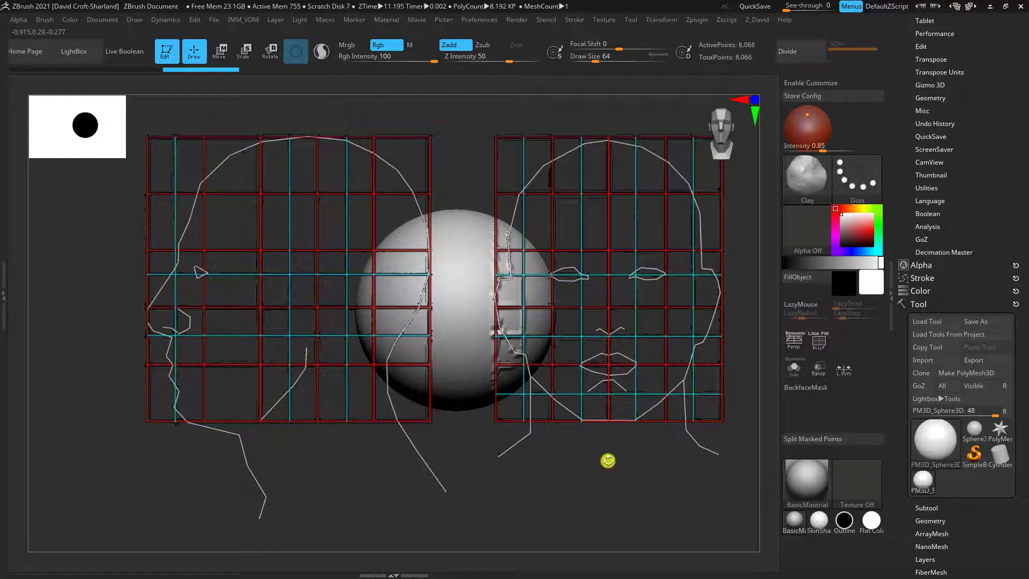
mouse_move(649, 492)
left_mouse_down()
mouse_move(635, 481)
mouse_move(622, 493)
mouse_move(629, 497)
left_mouse_up()
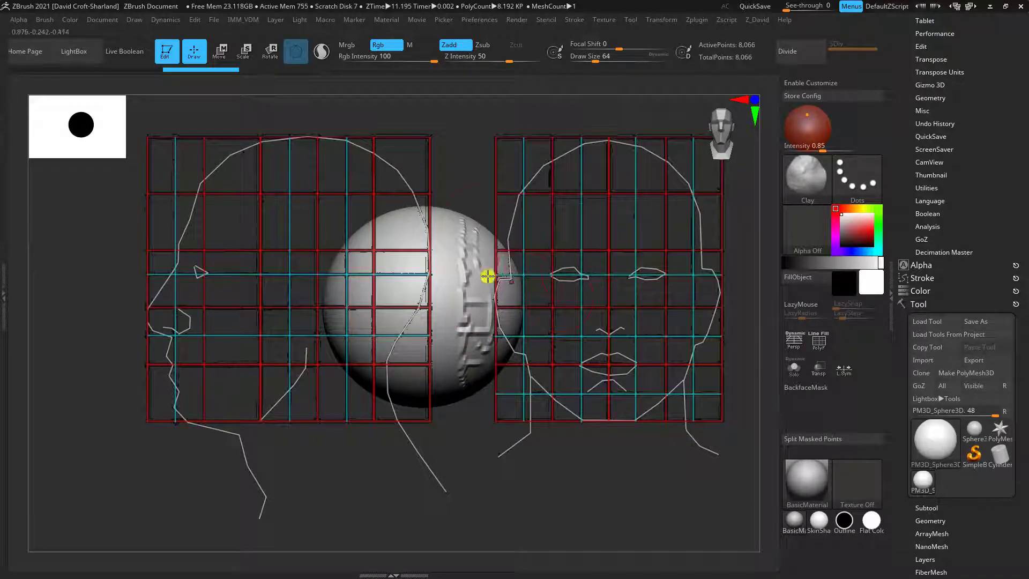
left_click_drag(503, 367, 592, 450)
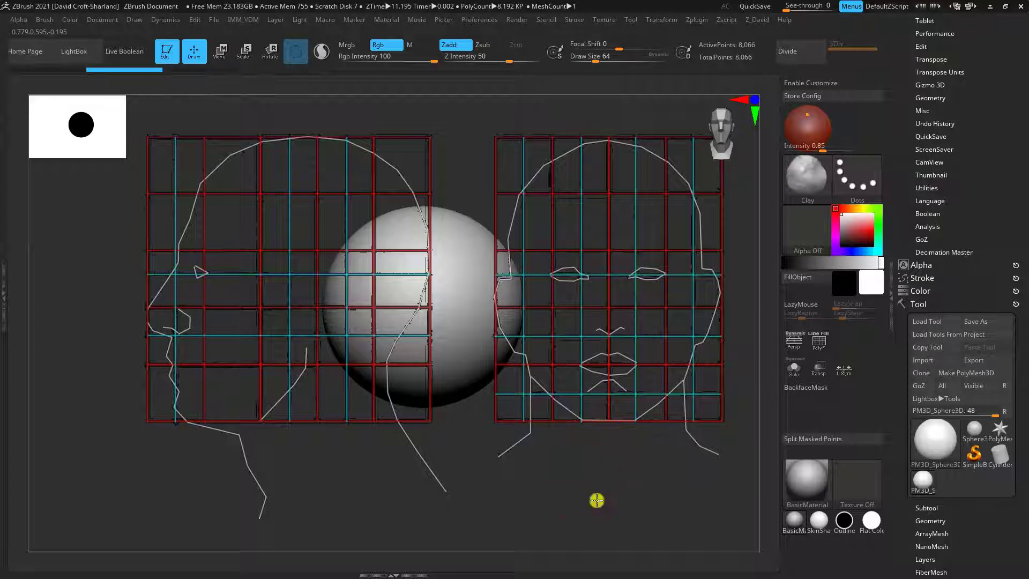
left_click_drag(597, 499, 563, 358)
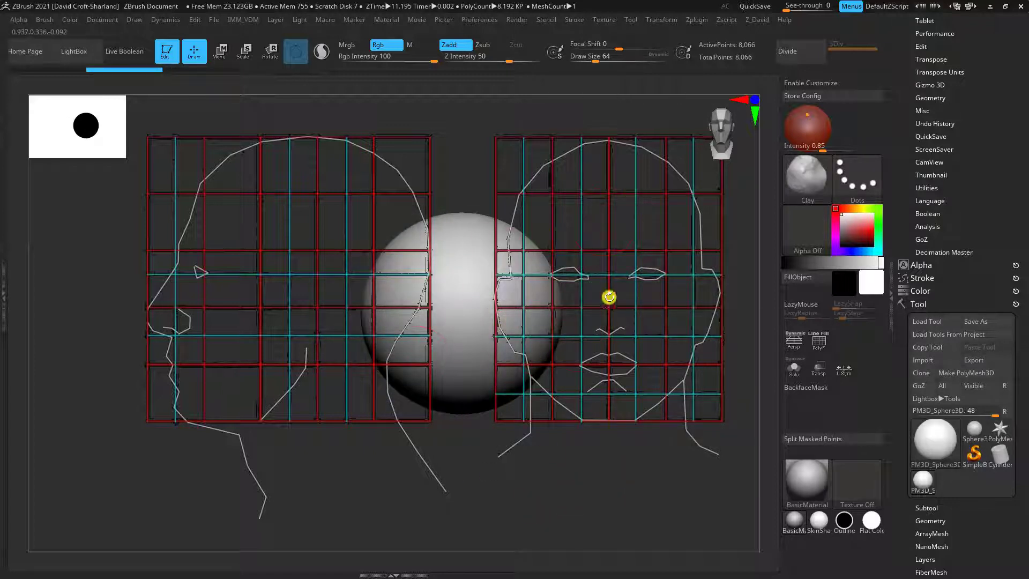
left_click_drag(588, 518, 592, 516, "alt")
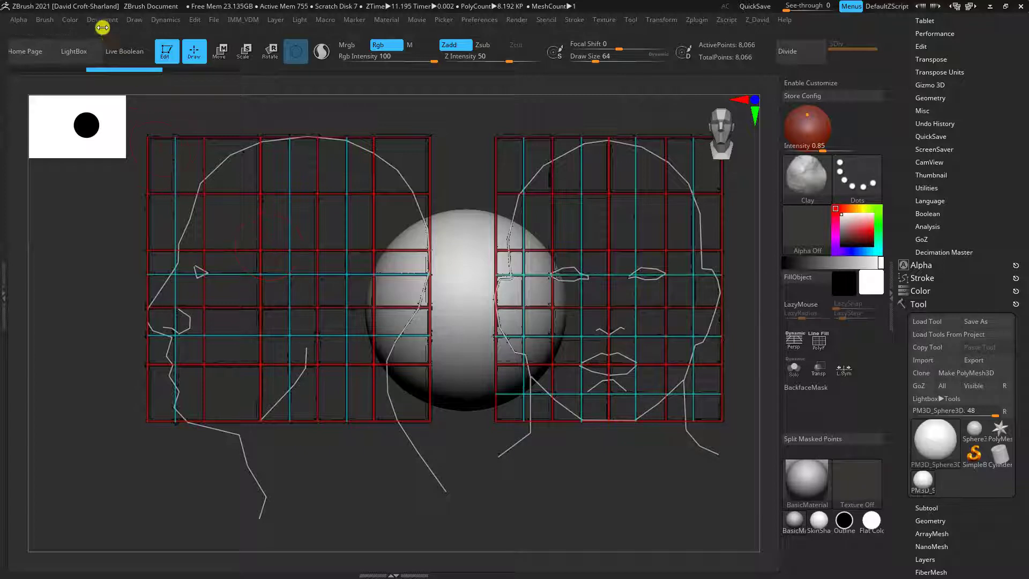
Turn off Spotlight projection in the Clay brush's sample settings
left_click(45, 20)
left_click(44, 22)
left_click(43, 22)
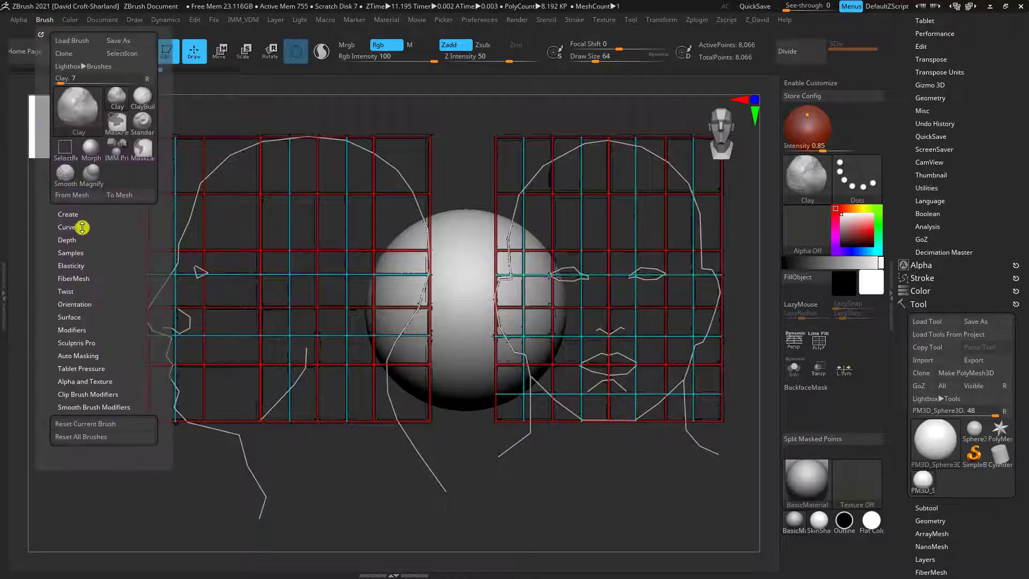
left_click(75, 318)
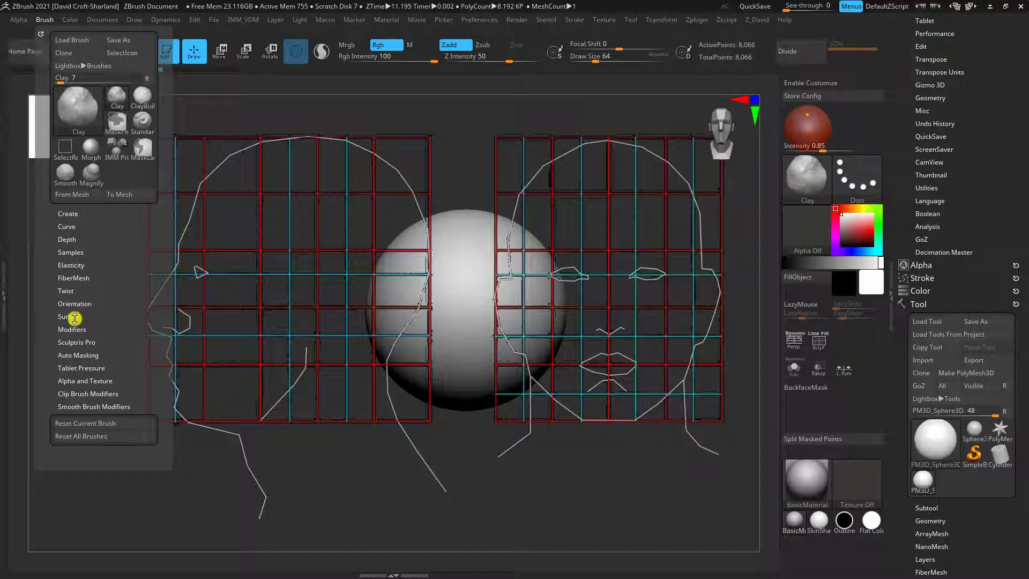
left_click(75, 343)
left_click_drag(73, 252, 72, 147)
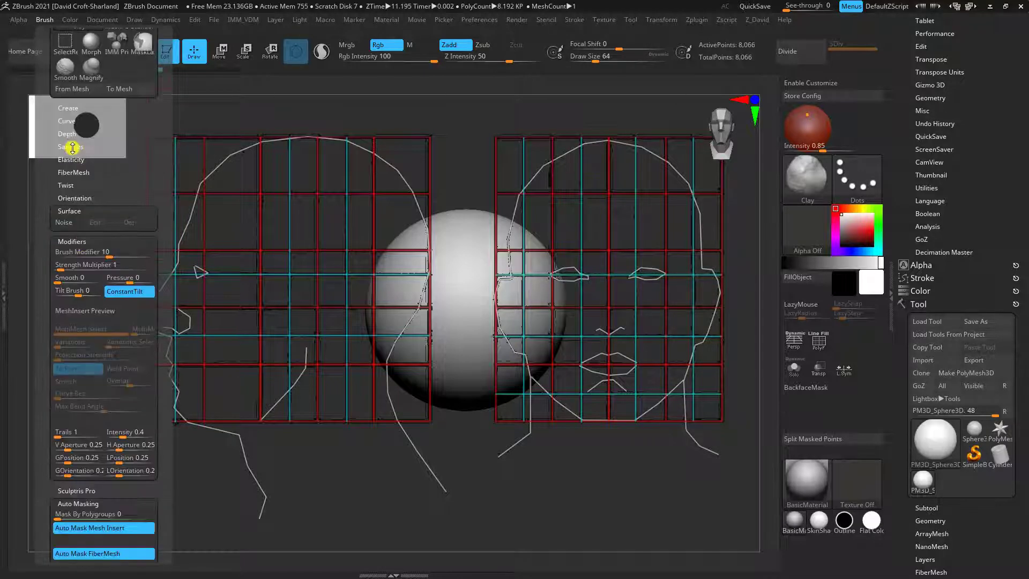
left_click(72, 146)
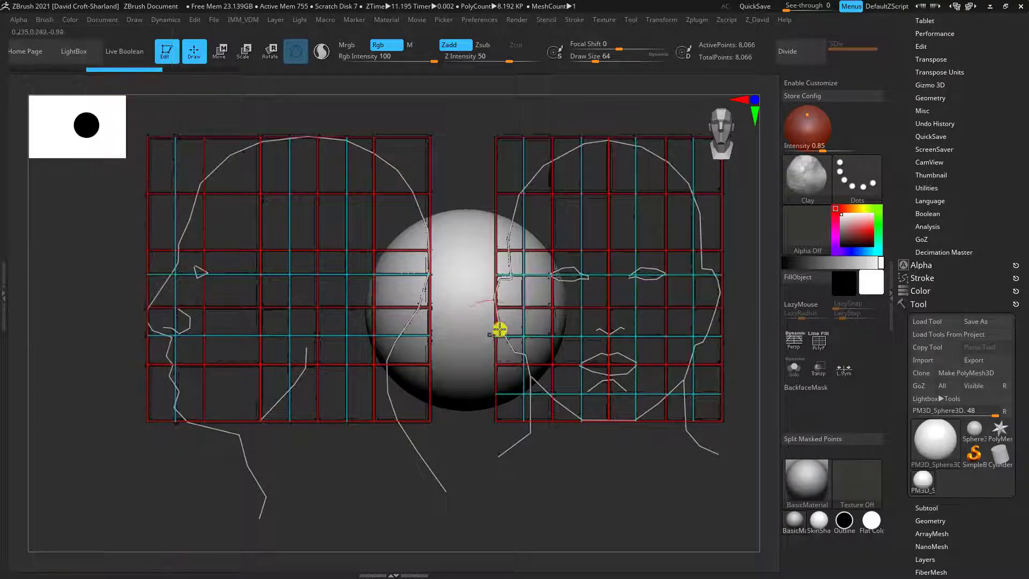
Test a Clay stroke on the sphere beneath the edge of the front-view guide and undo it
mouse_move(498, 329)
left_mouse_down()
mouse_move(510, 300)
mouse_move(502, 297)
left_mouse_up()
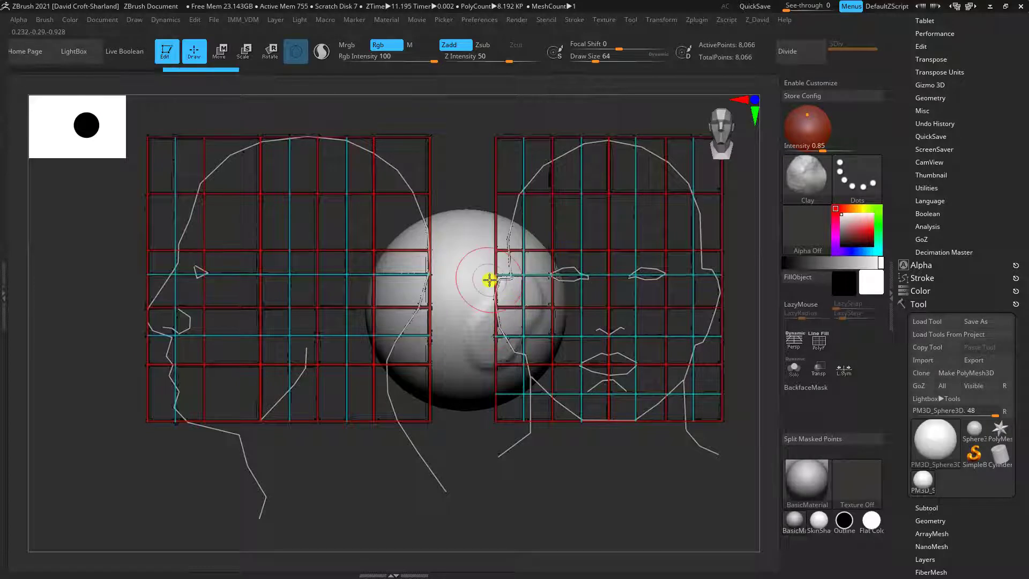
key("ctrl+z")
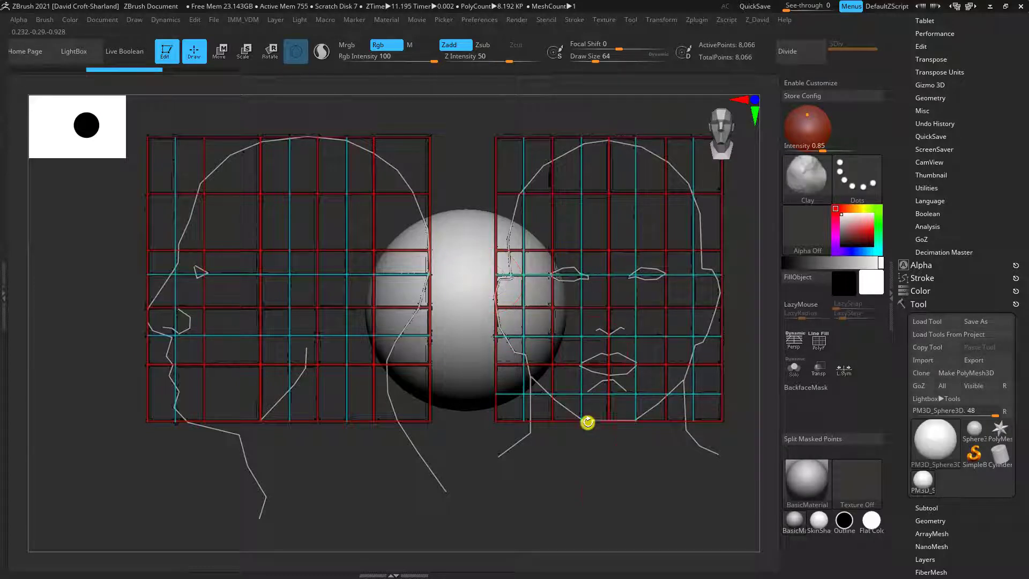
key("ctrl+z")
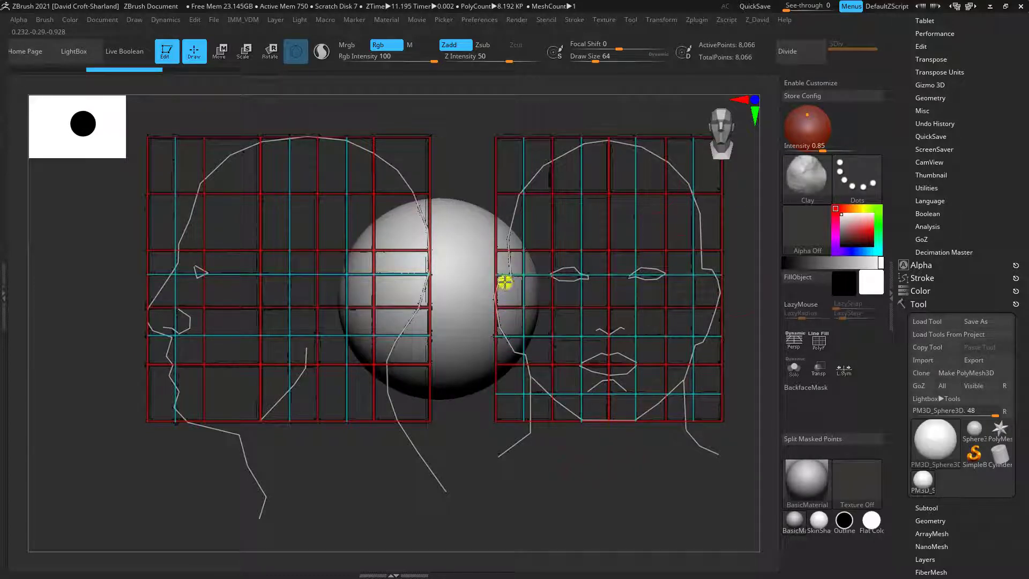
Turn the sphere to a side view and fit it inside the cranium outline of the side-view head guide
left_click_drag(596, 493, 592, 511, "alt")
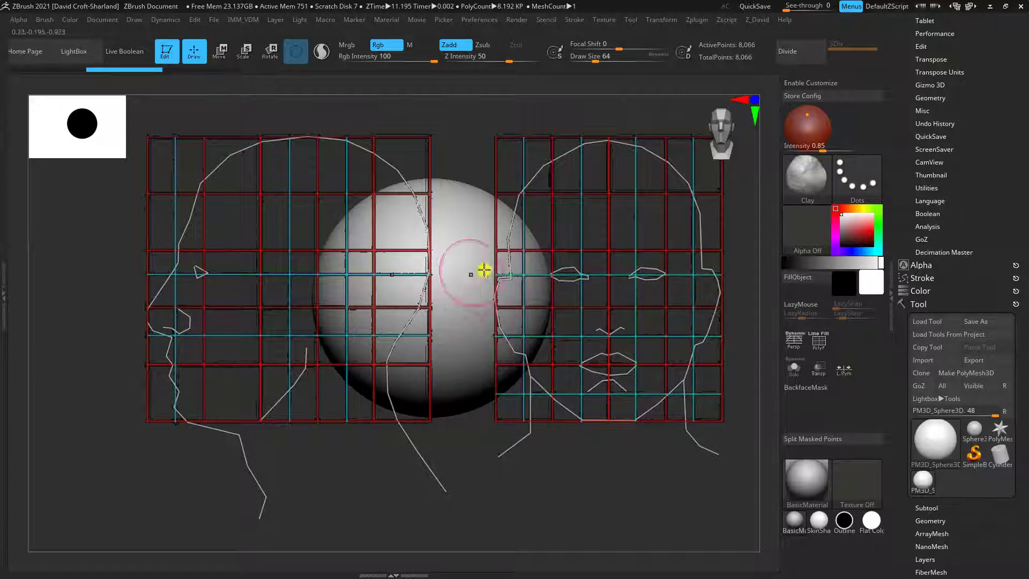
left_click_drag(646, 481, 632, 492)
left_click_drag(473, 469, 498, 430, "alt")
left_click_drag(561, 468, 504, 461, "alt")
left_click_drag(467, 371, 476, 342, "alt")
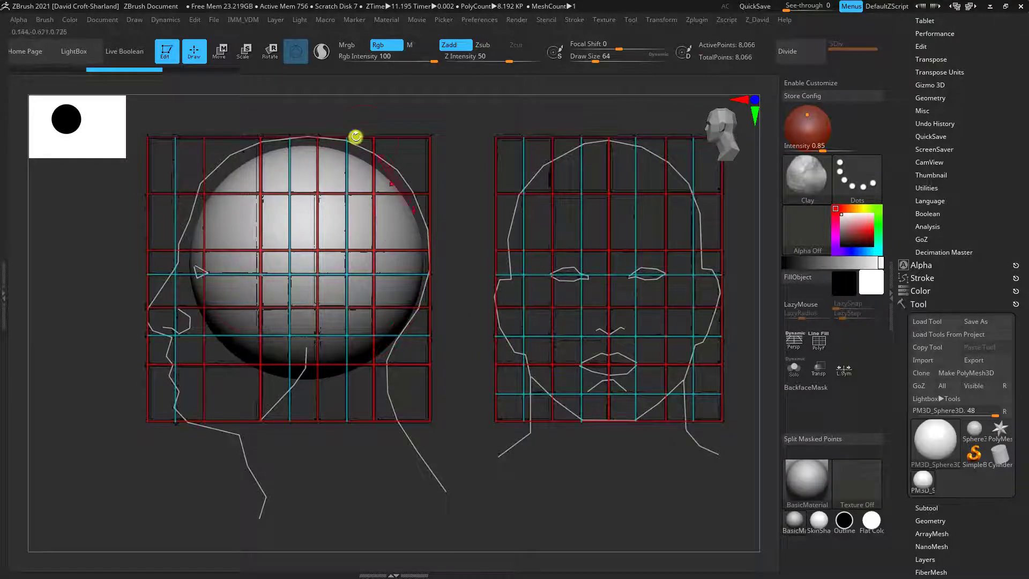
Pull the sphere's upper surface out to the side-view cranium outline using the Move brush at draw size 276
left_click_drag(458, 342, 448, 338, "alt")
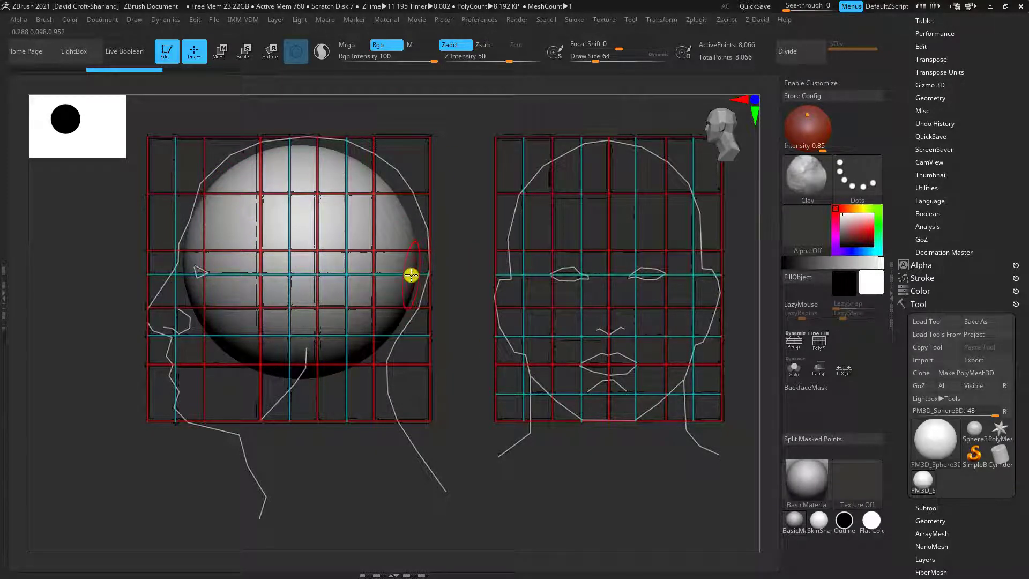
key("b")
key("m")
key("v")
key("bracketright")
key("bracketright")
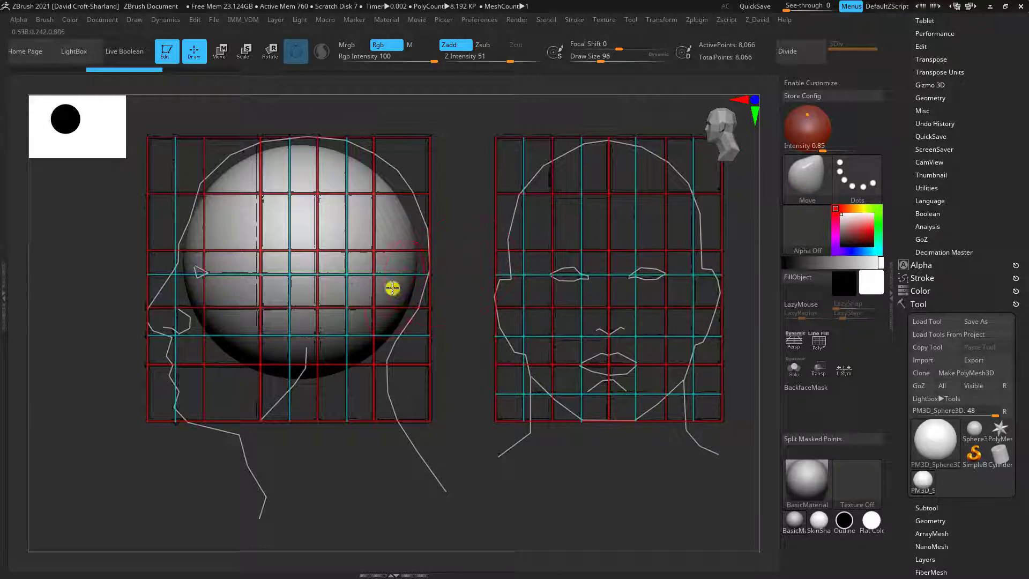
key("bracketright")
key("bracketright")
key("bracketright")
key("bracketright")
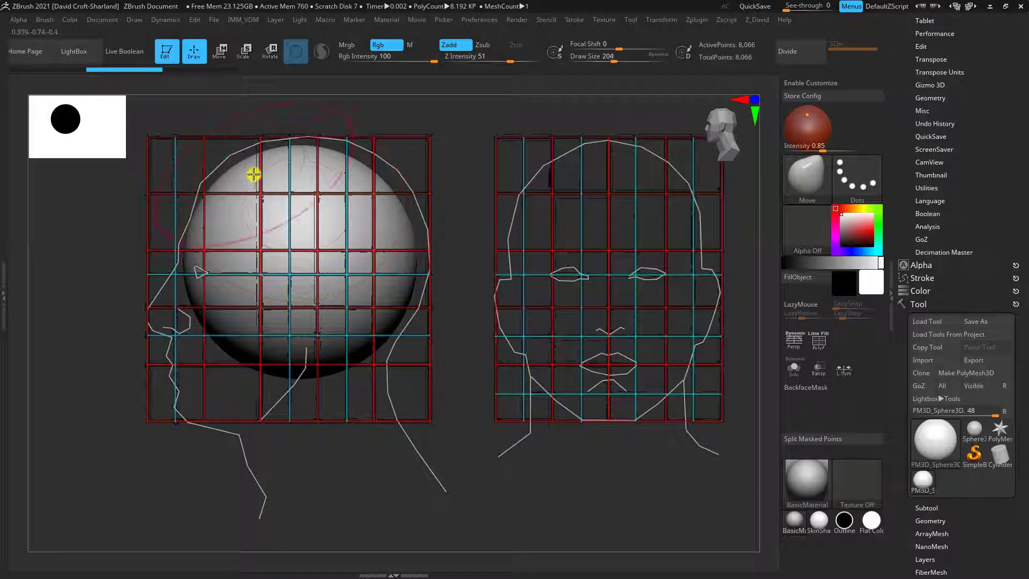
key("bracketright")
key("bracketright")
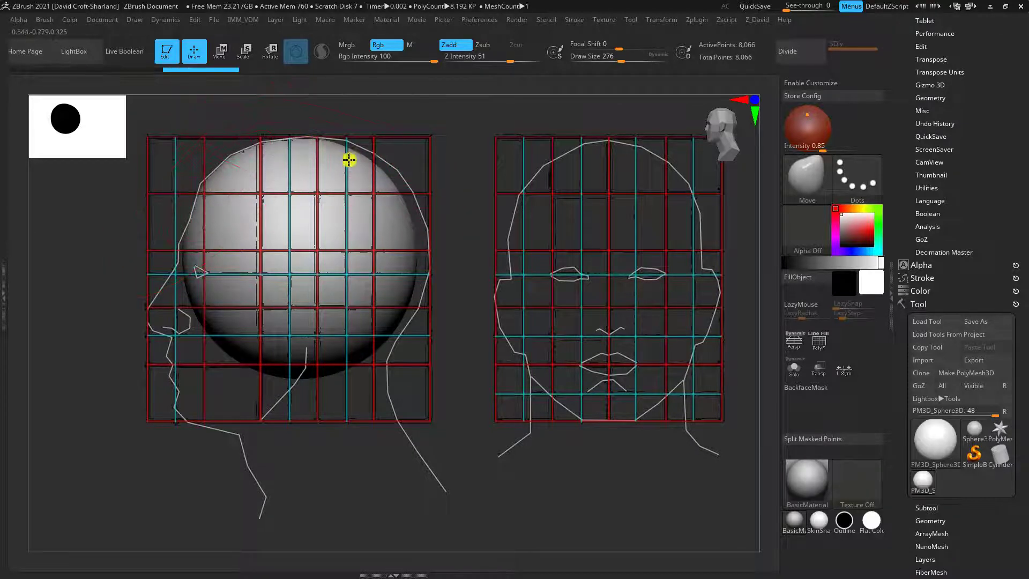
left_click_drag(349, 160, 354, 152)
Shape the back of the sphere to the side-view skull outline using the Move brush at draw size 196
key("bracketleft")
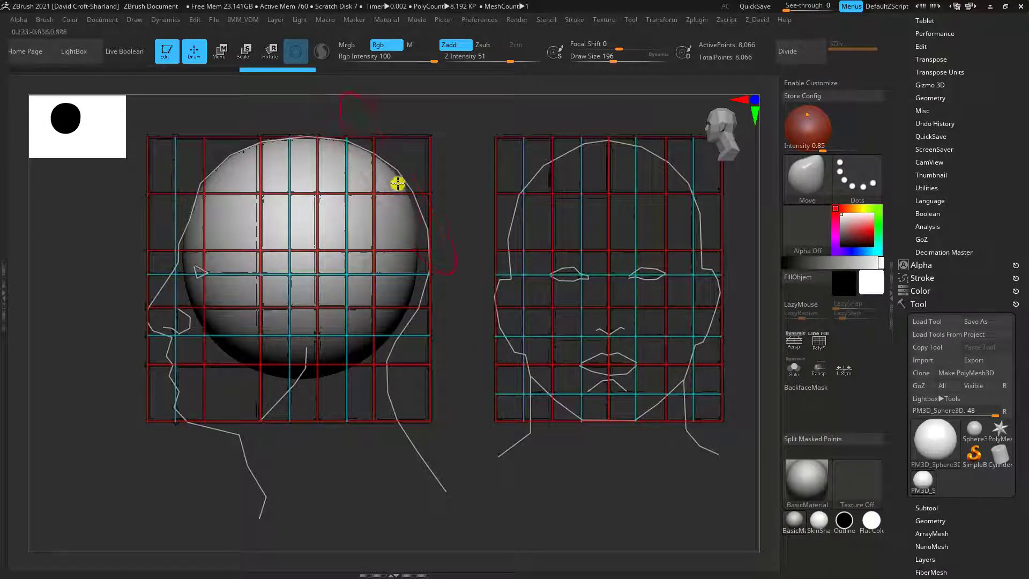
left_click_drag(413, 233, 424, 231)
left_click_drag(411, 283, 414, 295)
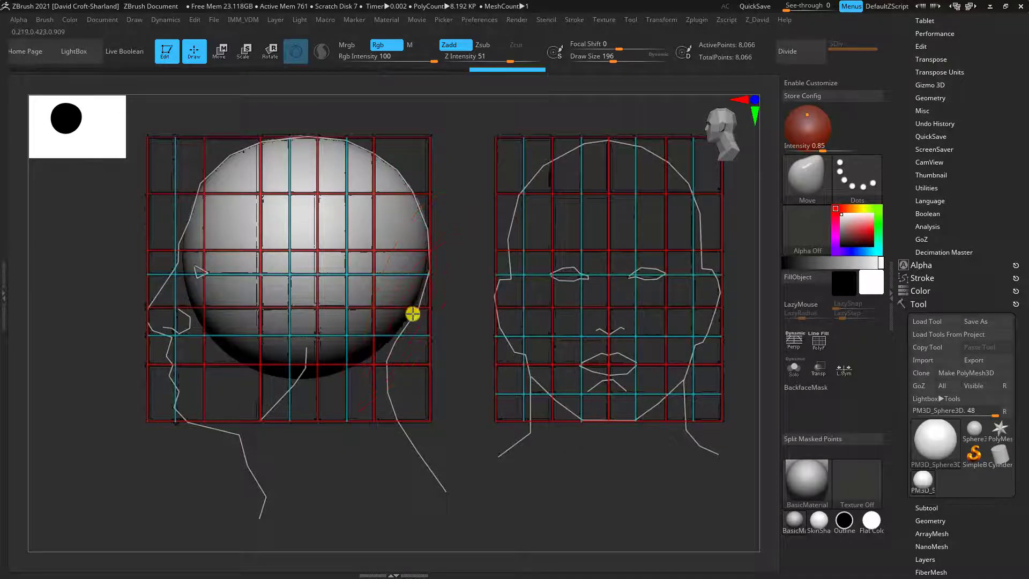
left_click_drag(397, 334, 390, 336)
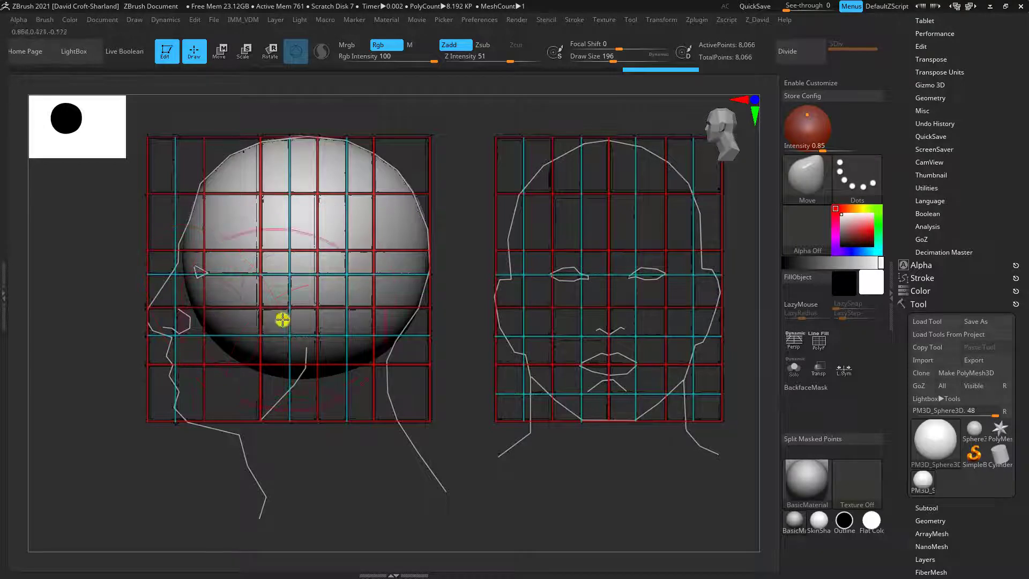
Convert the reshaped sphere to a DynaMesh at resolution 40
scroll(966, 554, "down", 6)
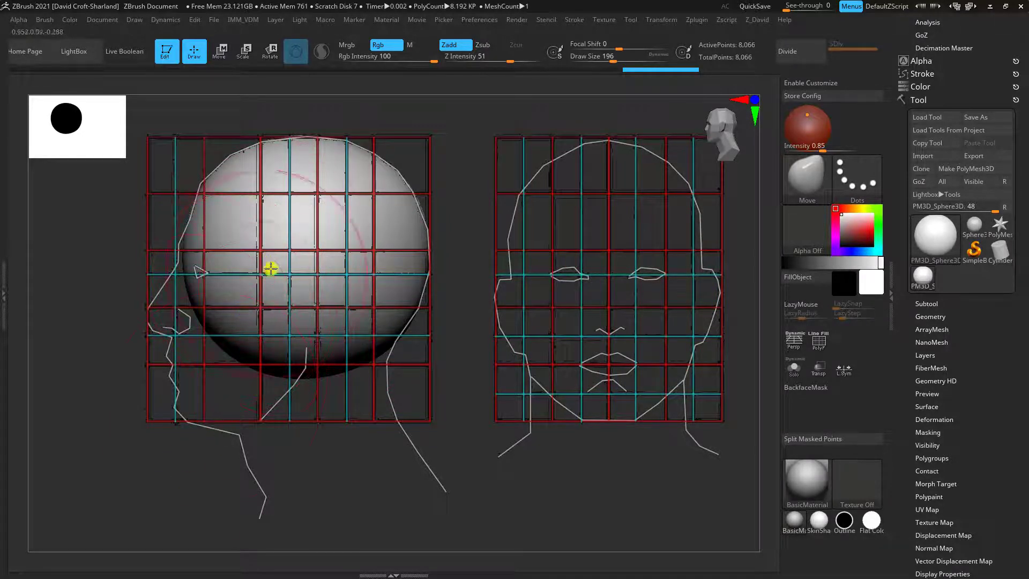
left_click(930, 317)
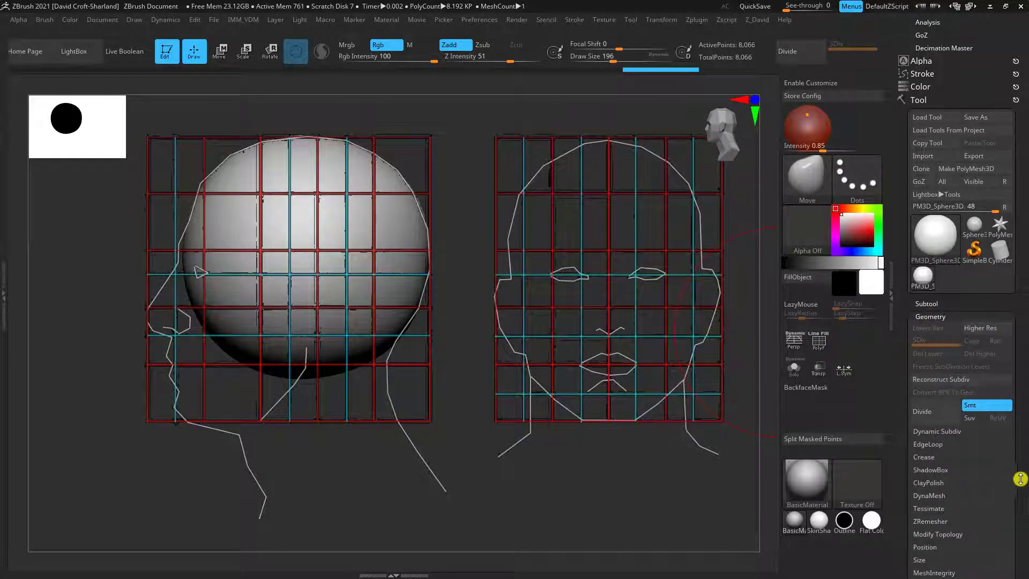
left_click_drag(1017, 477, 1015, 429)
left_click(935, 477)
left_click_drag(931, 454, 917, 455)
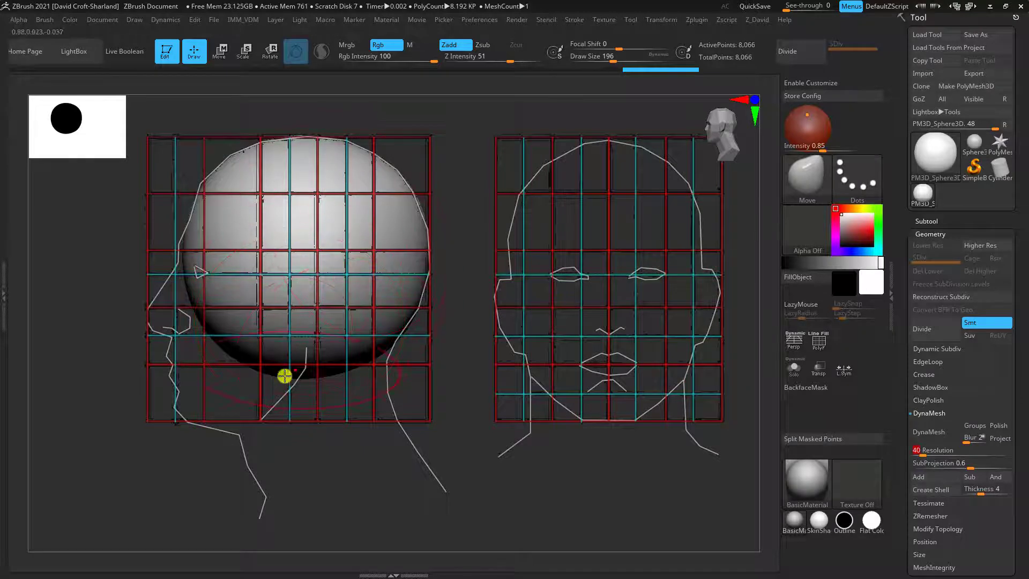
left_click(929, 434)
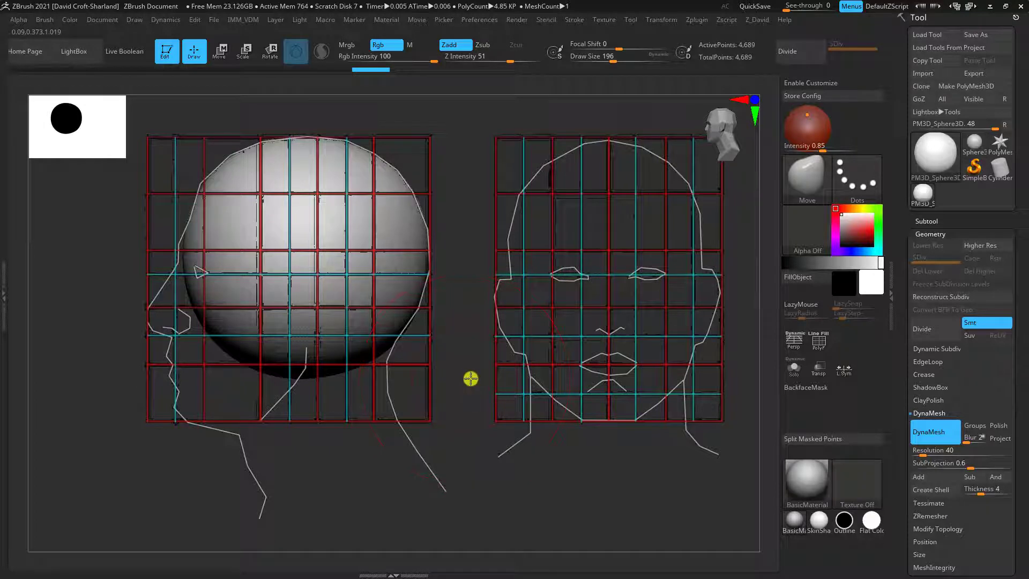
Mask the lower front quarter of the sphere in side view with the MaskRect brush and invert the mask
left_click_drag(471, 378, 493, 387)
left_click_drag(573, 357, 721, 350, "alt")
key("alt+shift")
left_click_drag(612, 546, 529, 454, "alt")
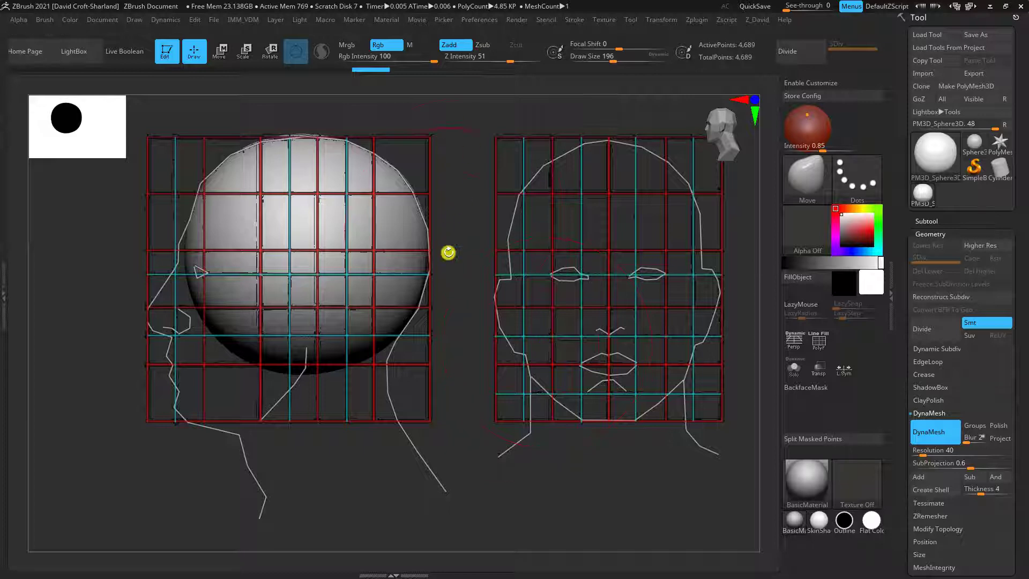
key("ctrl")
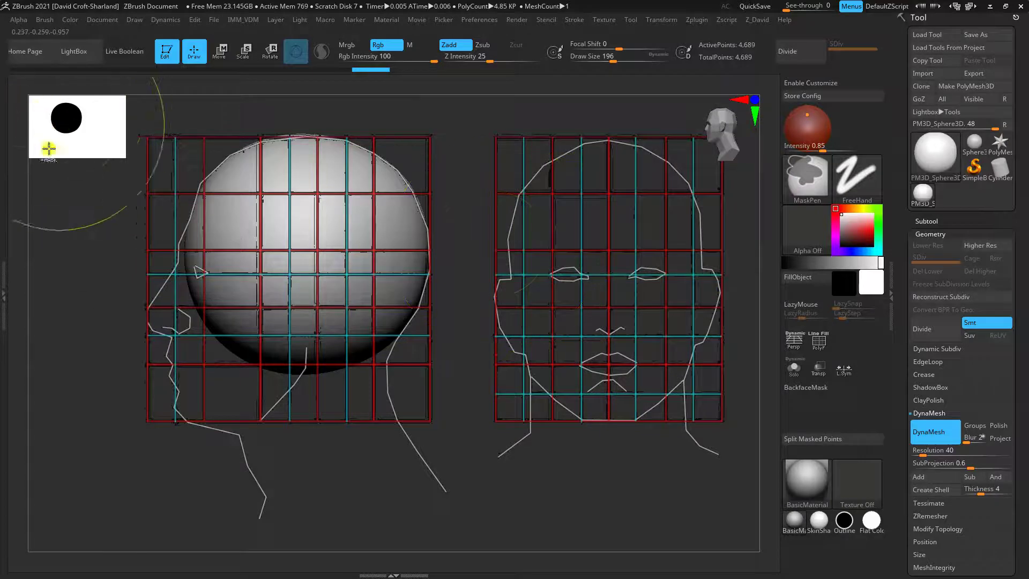
left_click(807, 181, "ctrl")
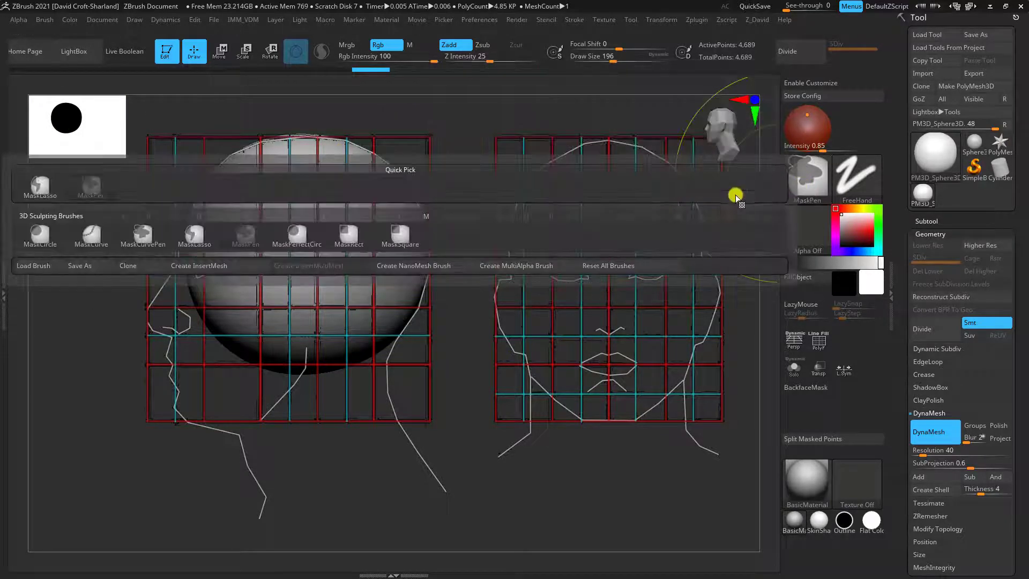
left_click(349, 239)
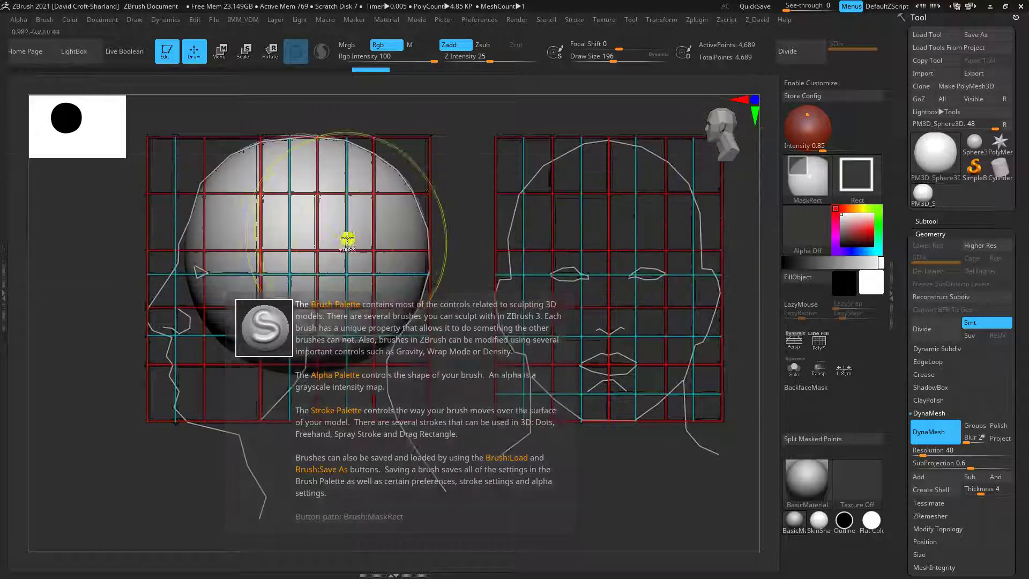
key("ctrl")
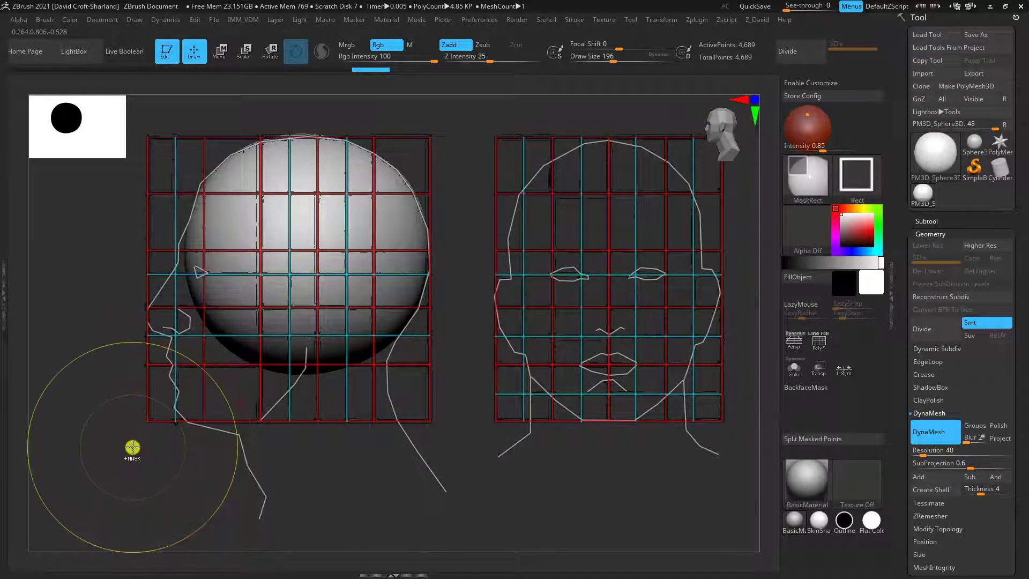
mouse_move(132, 448)
left_mouse_down("ctrl")
mouse_move(179, 363)
mouse_move(271, 260)
mouse_move(323, 257)
mouse_move(328, 238)
mouse_move(311, 263)
mouse_move(193, 253)
mouse_move(214, 242)
mouse_move(328, 248)
mouse_move(316, 250)
left_mouse_up("ctrl")
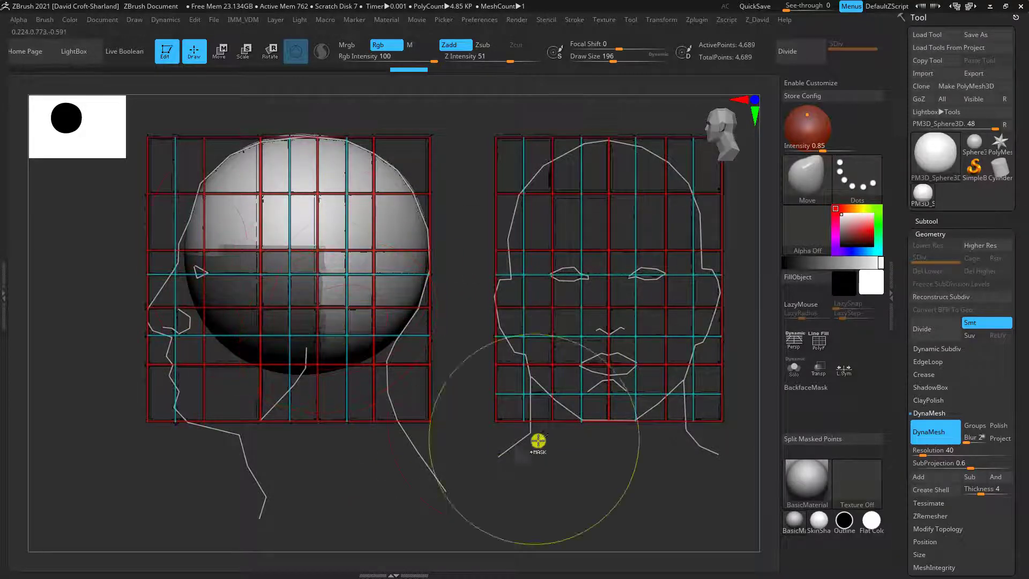
left_click(461, 431, "ctrl")
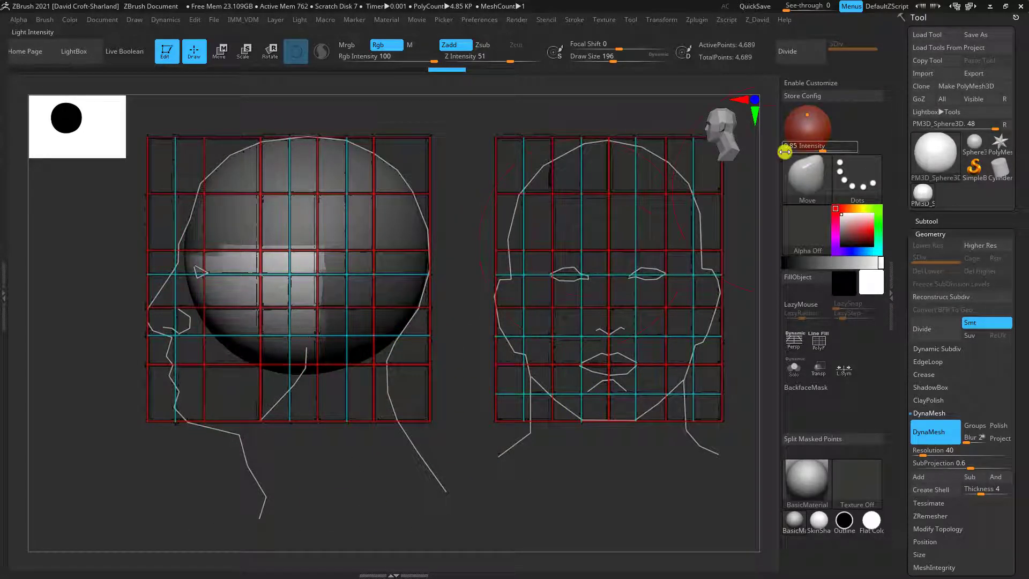
Pull the unmasked front area down with the Move brush and fit it to the side-view face, chin and jaw outline
key("]")
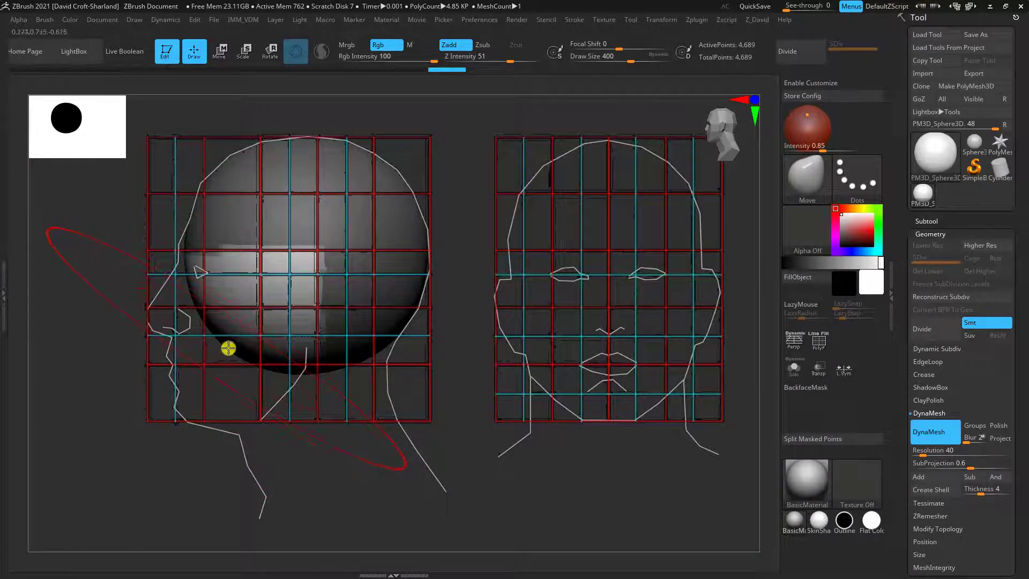
left_click_drag(227, 348, 201, 430)
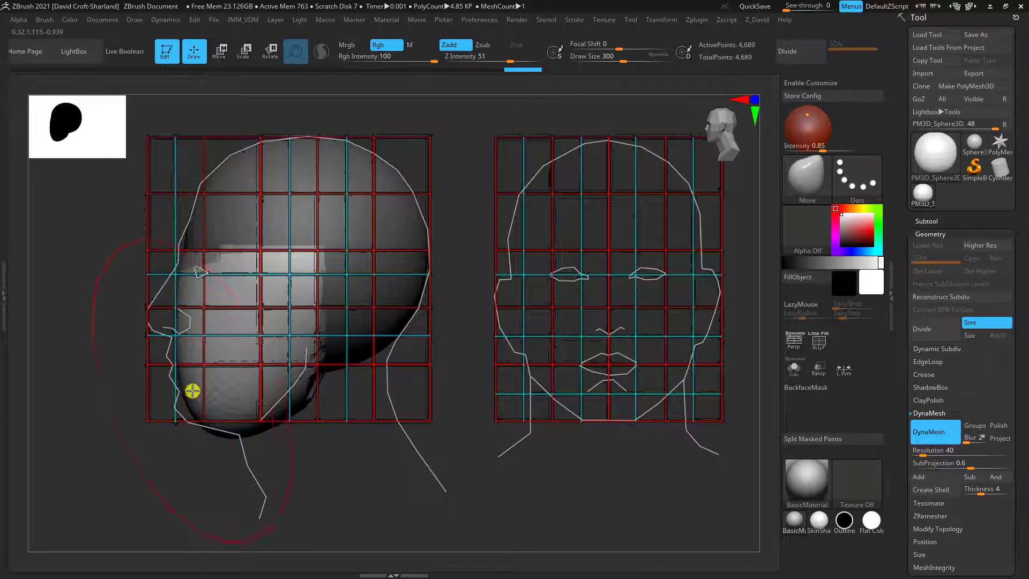
left_click_drag(192, 392, 185, 399)
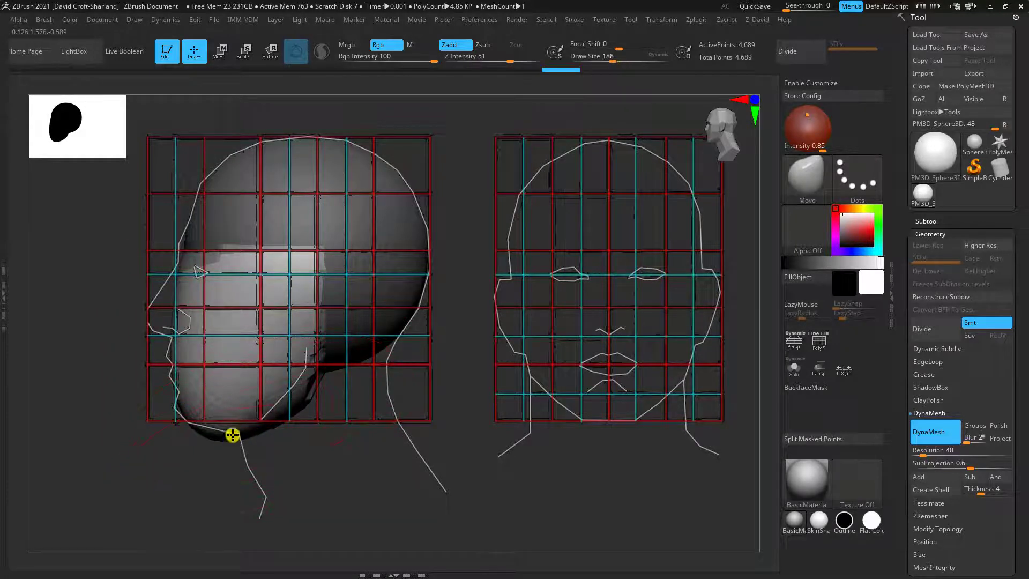
left_click_drag(232, 435, 177, 420)
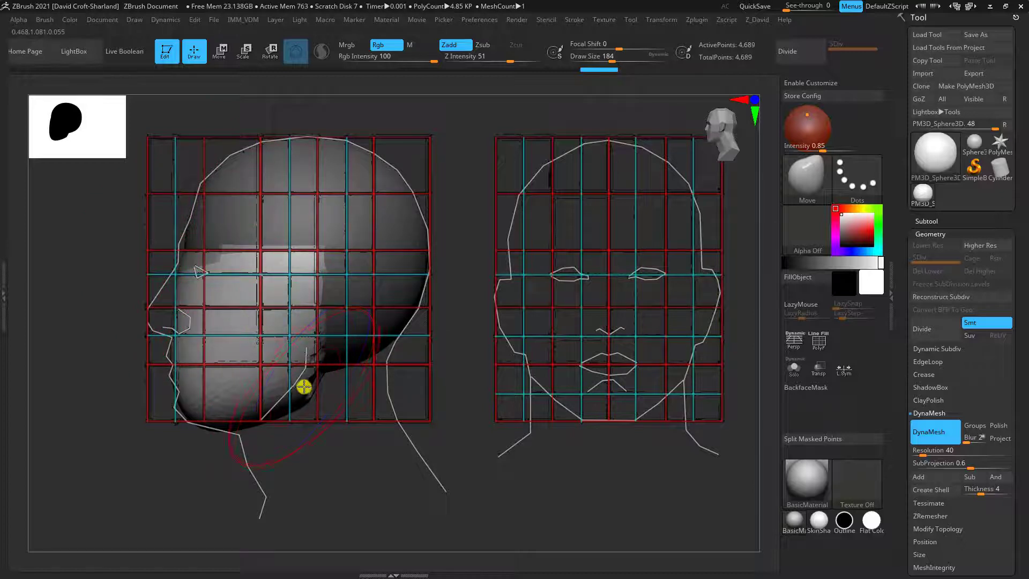
mouse_move(306, 383)
left_mouse_down("shift")
mouse_move(303, 395)
mouse_move(321, 402)
left_mouse_up("shift")
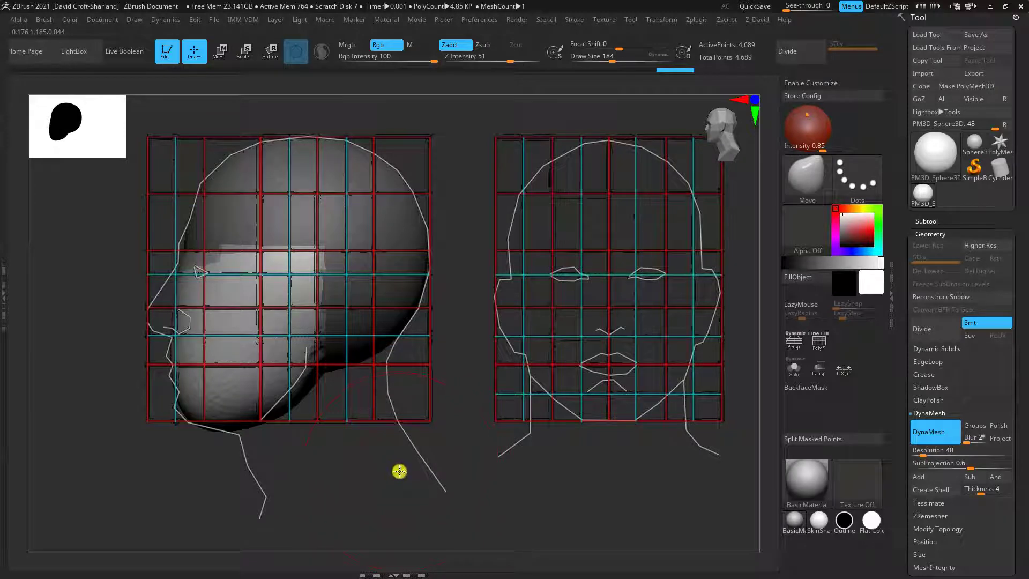
Clear the mask, align the head to the front-view guide and narrow its upper sides with the Move brush at draw size 248
mouse_move(384, 475)
left_mouse_down()
mouse_move(423, 469)
mouse_move(418, 462)
mouse_move(571, 473)
mouse_move(696, 454)
mouse_move(686, 457)
left_mouse_up()
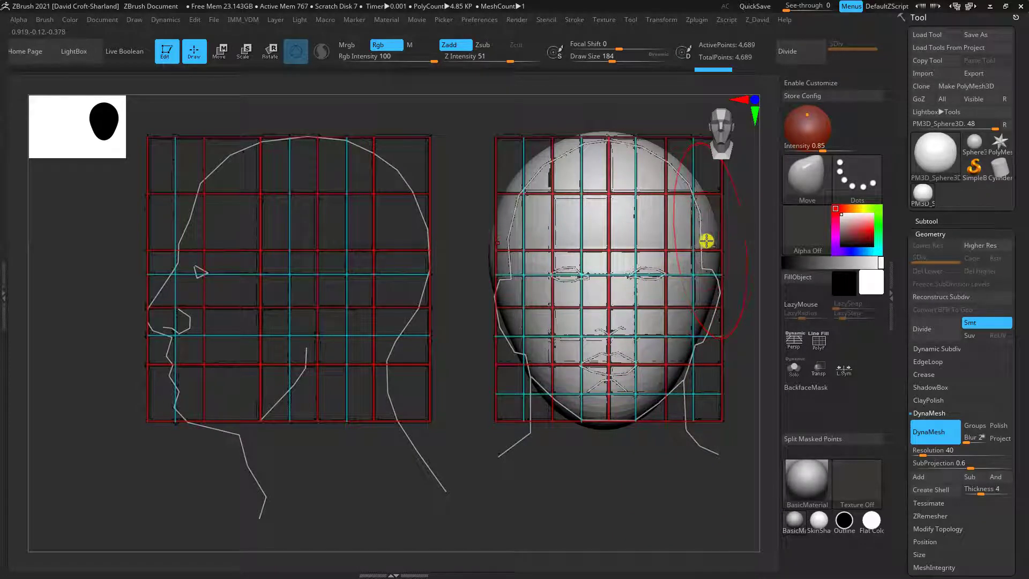
key("]")
left_click_drag(495, 235, 510, 248)
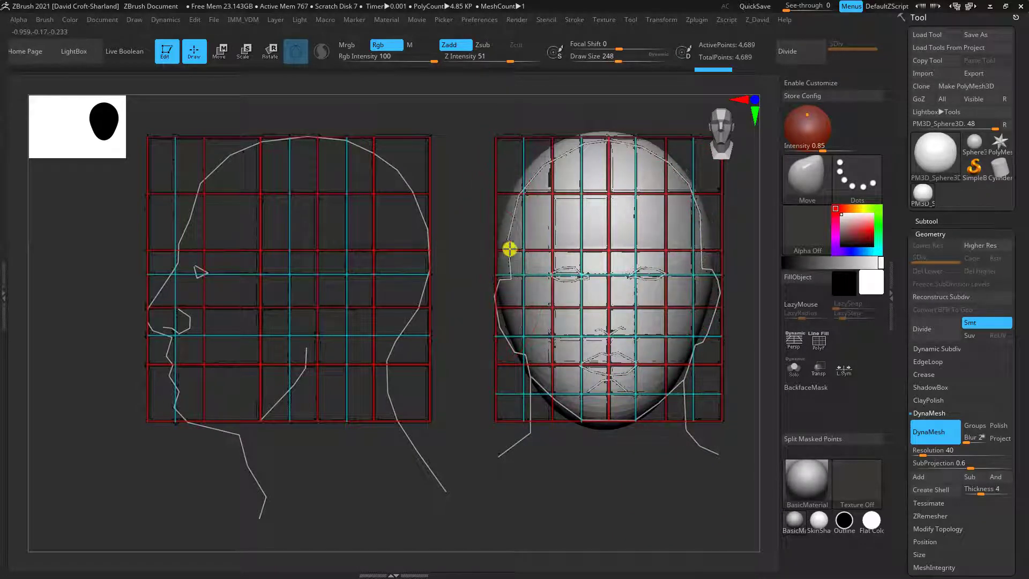
left_click_drag(531, 168, 540, 172)
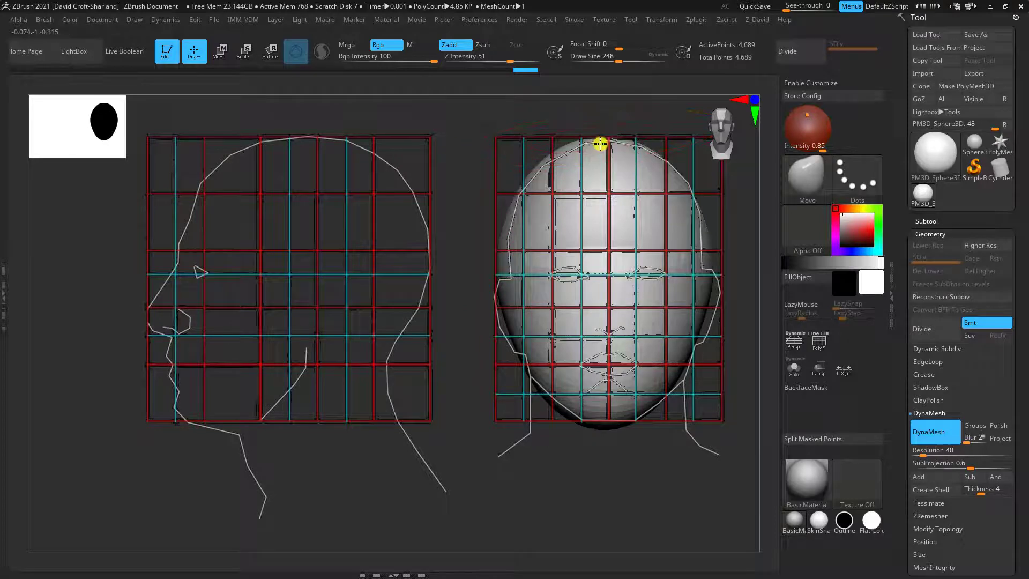
mouse_move(538, 479)
left_mouse_down()
mouse_move(501, 487)
mouse_move(528, 488)
left_mouse_up()
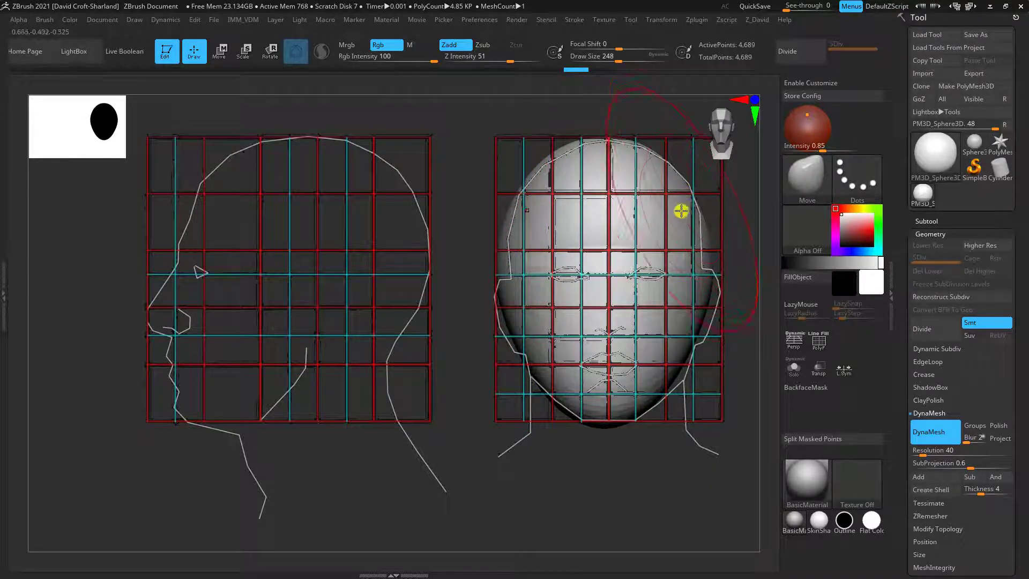
Clip the sides of the head flat in front view with a vertical ClipCurve cut along the guide's temple line
key("ctrl+shift")
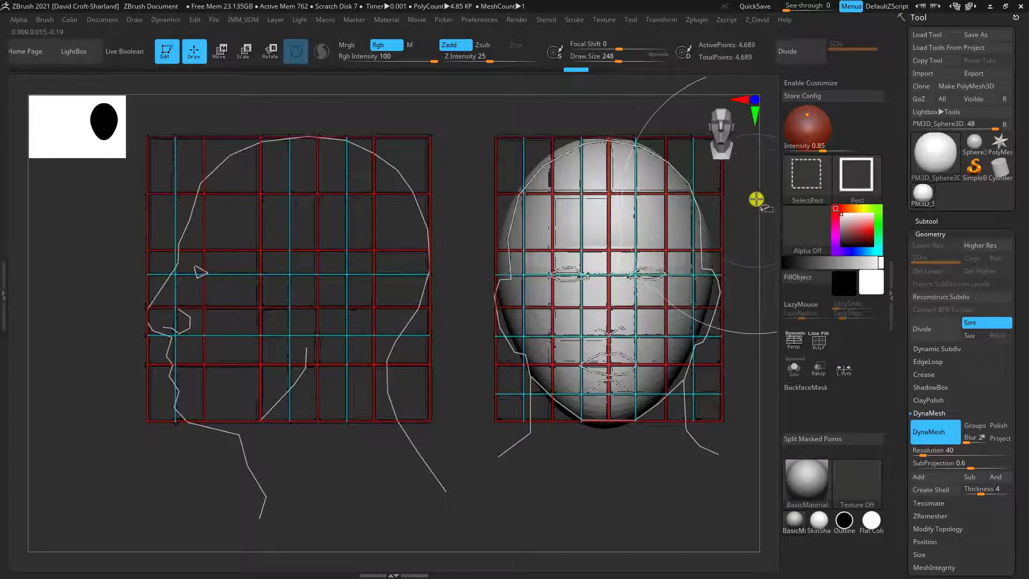
left_click(807, 184)
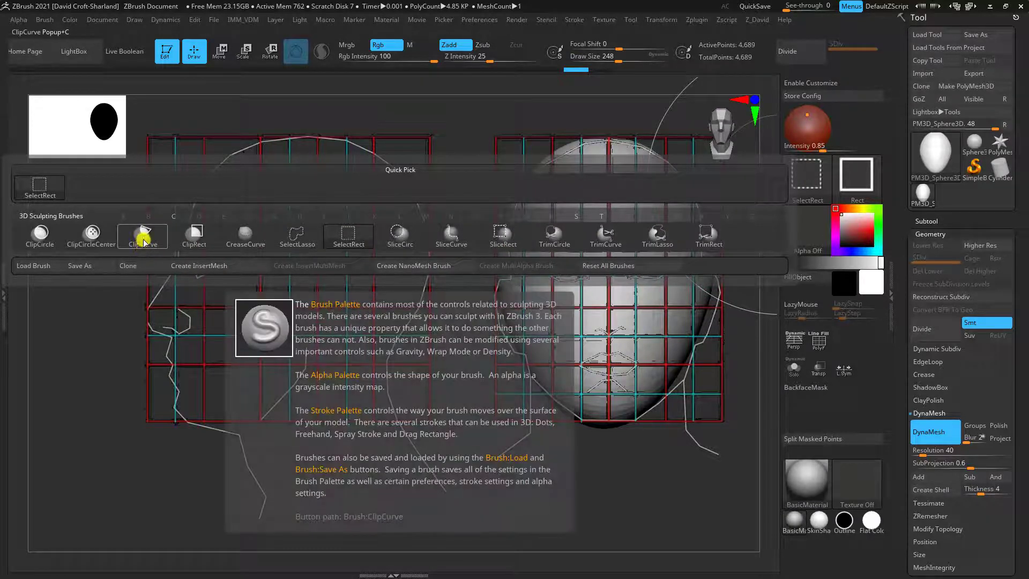
left_click(144, 242)
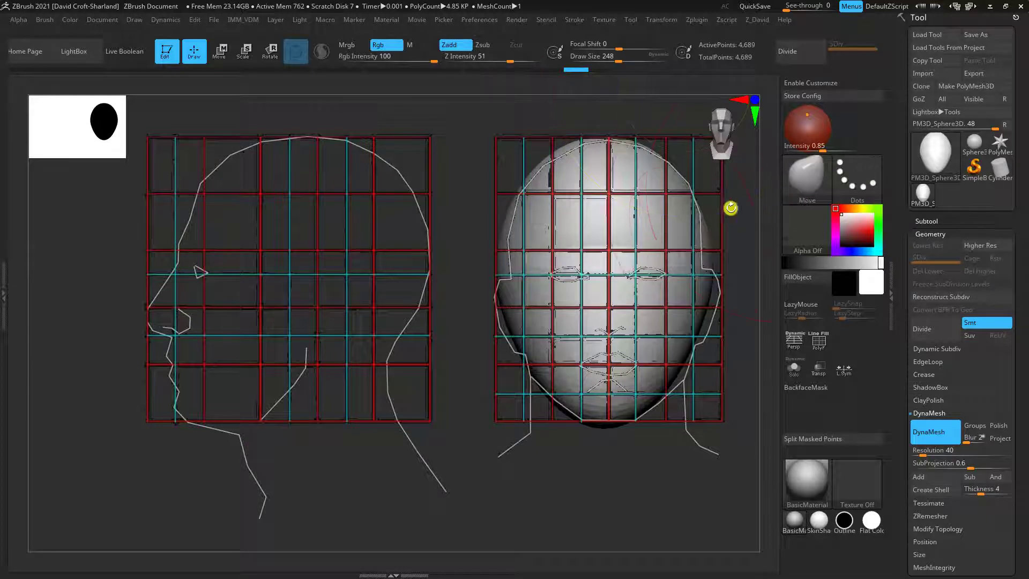
key("ctrl+shift")
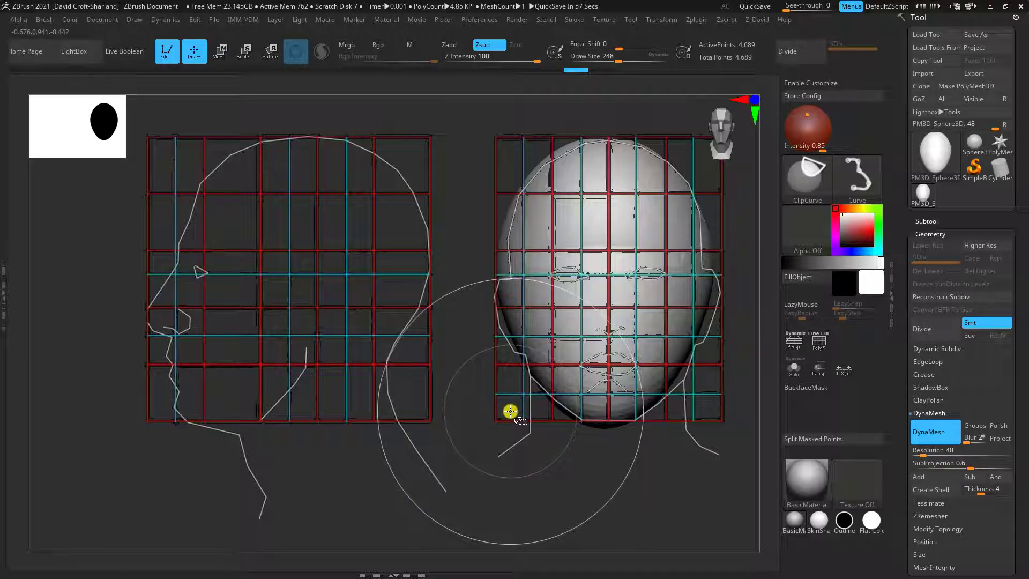
left_click_drag(510, 408, 510, 407, "ctrl+shift")
left_click_drag(510, 296, 515, 185, "ctrl+shift")
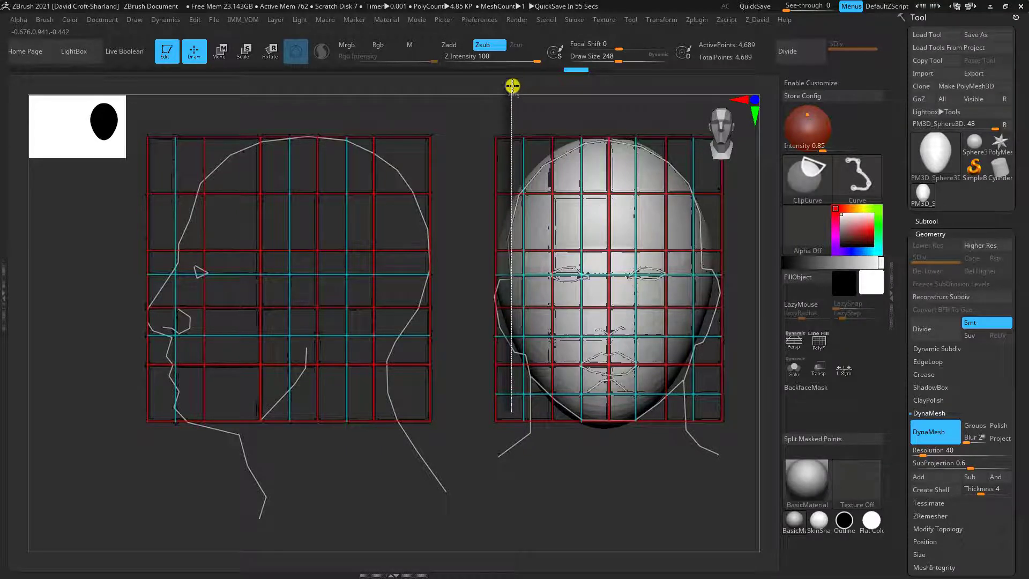
left_click_drag(513, 86, 510, 105, "ctrl+shift")
left_click_drag(669, 510, 622, 331)
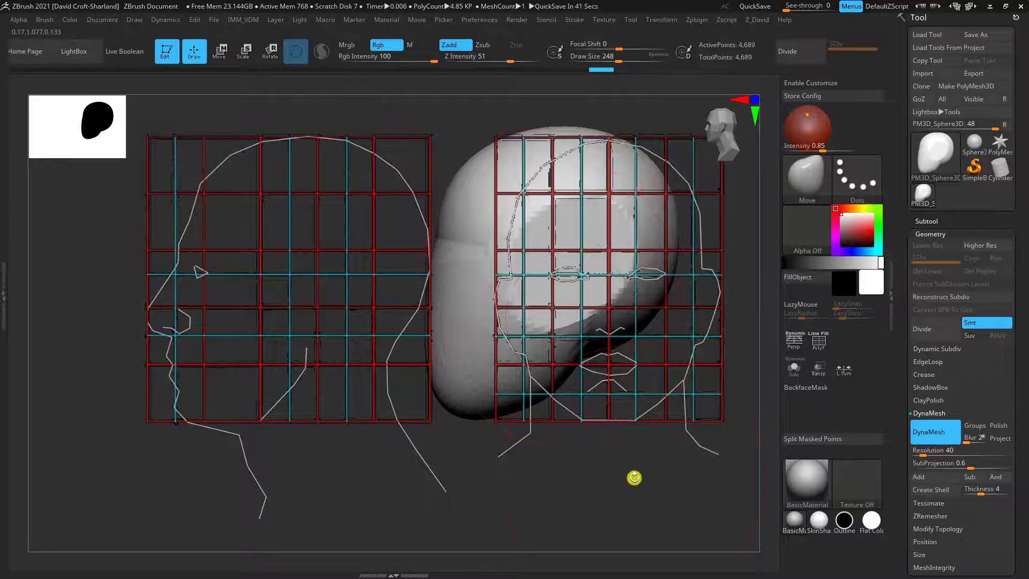
mouse_move(634, 477)
left_mouse_down()
mouse_move(645, 482)
mouse_move(618, 471)
mouse_move(721, 514)
mouse_move(709, 490)
mouse_move(395, 509)
mouse_move(383, 497)
mouse_move(567, 488)
mouse_move(598, 498)
mouse_move(585, 475)
left_mouse_up()
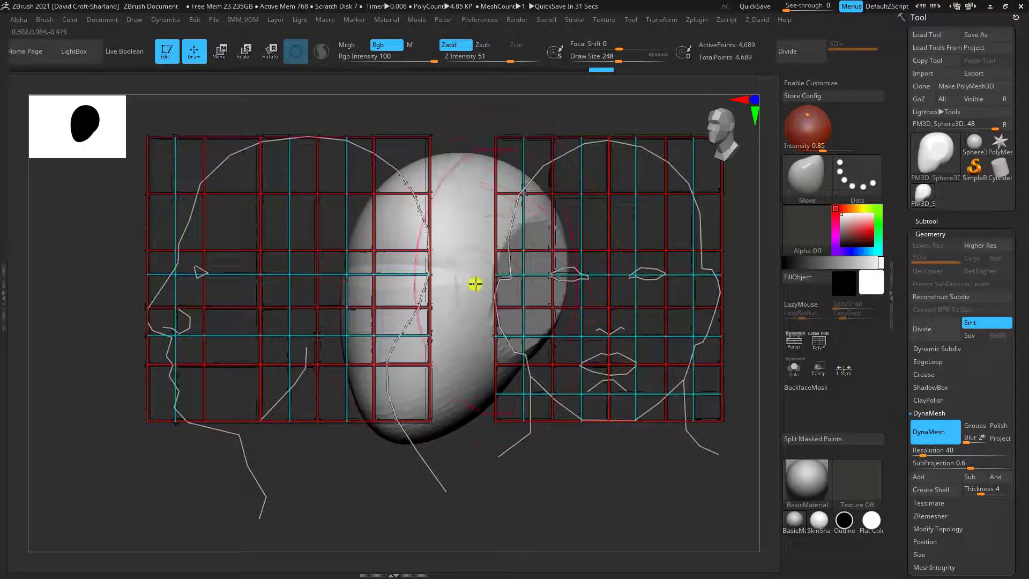
left_click_drag(539, 445, 674, 487)
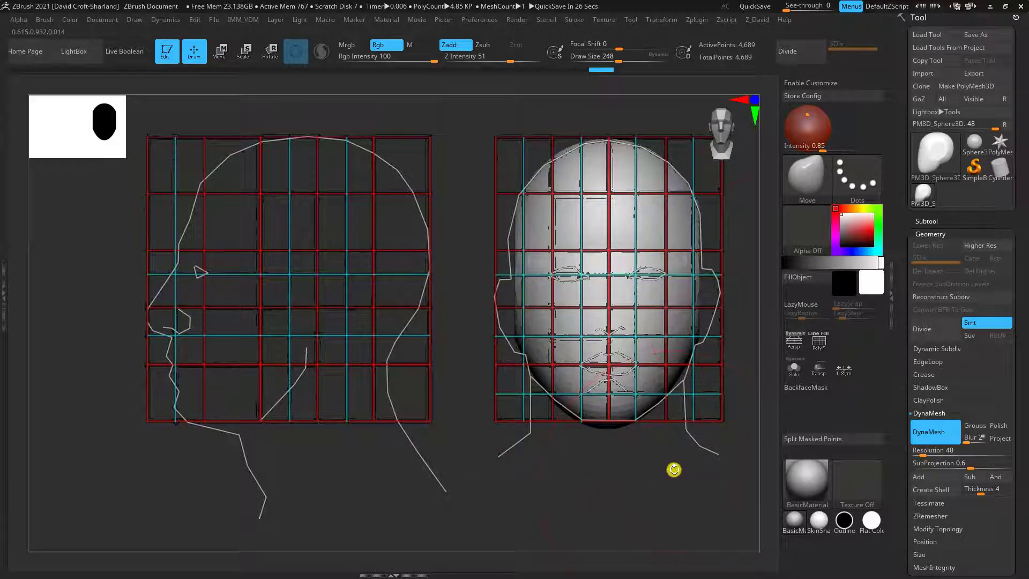
Carve a horizontal groove along the eye line in front view with the DamStandard brush at draw size 56
key("3")
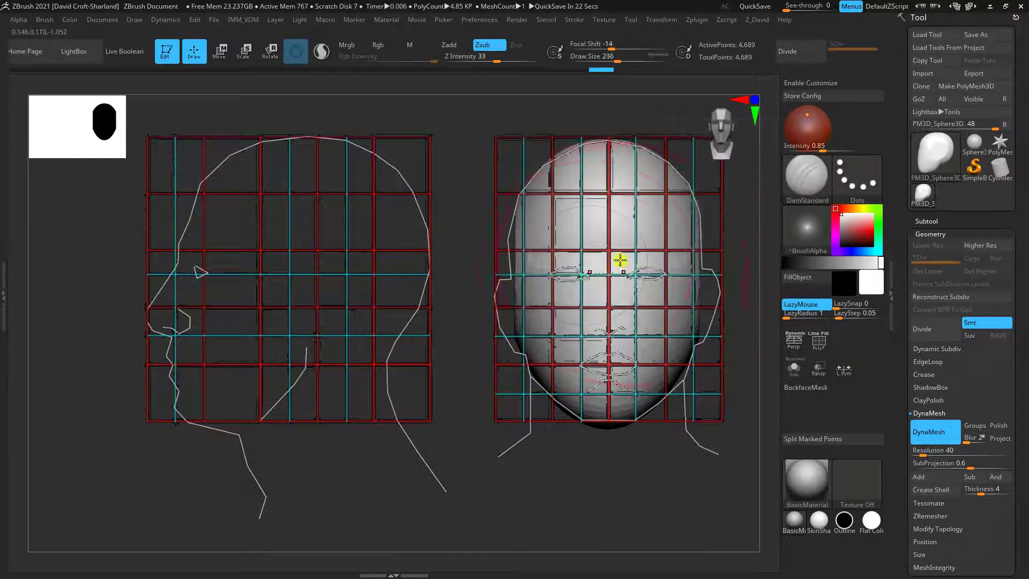
key("bracketleft")
key("bracketleft")
key("bracketleft")
key("bracketleft")
key("bracketleft")
key("bracketleft")
key("bracketleft")
key("bracketleft")
key("bracketleft")
key("bracketleft")
key("bracketleft")
key("bracketleft")
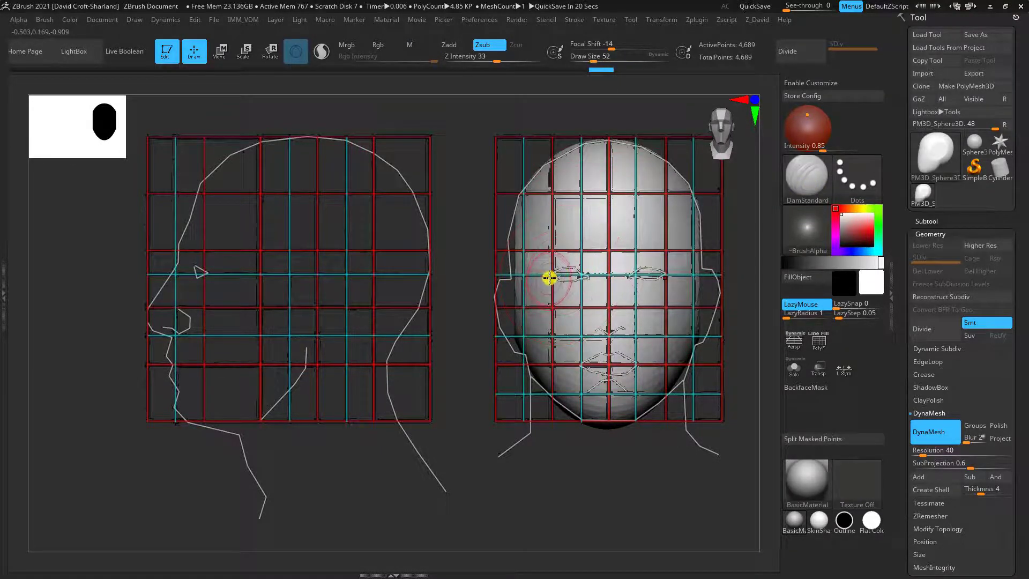
key("bracketright")
key("bracketright")
key("bracketright")
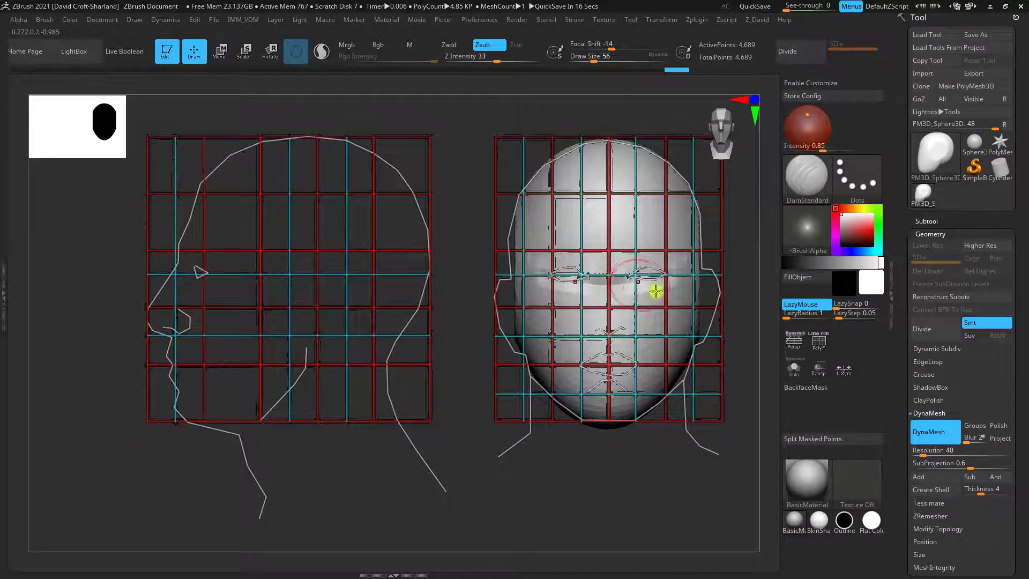
Re-DynaMesh the head and deepen the eye-line groove with the DamStandard brush at draw size 36
key("ctrl")
left_click_drag(745, 358, 752, 376, "ctrl")
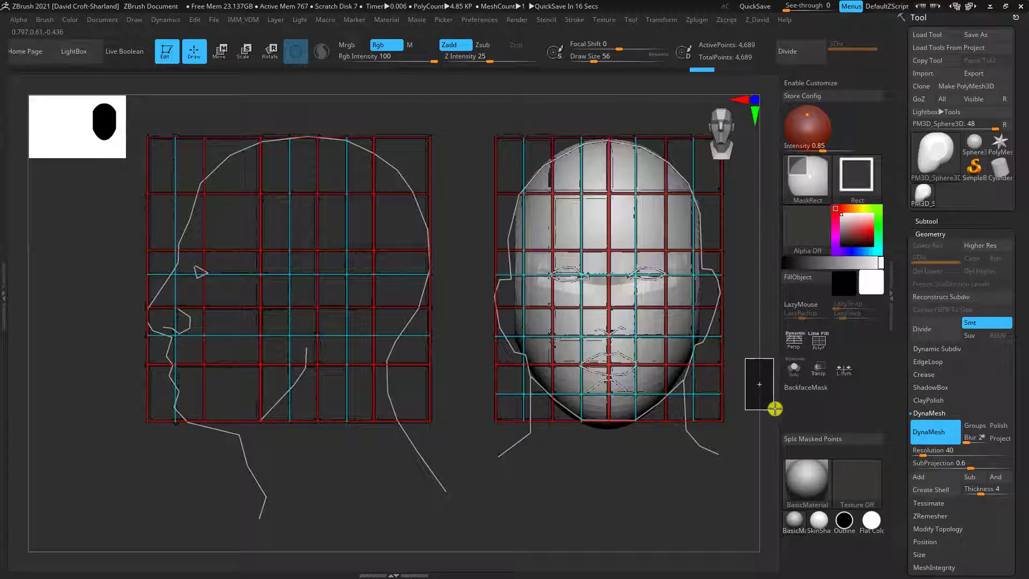
left_click_drag(775, 398, 766, 398, "ctrl")
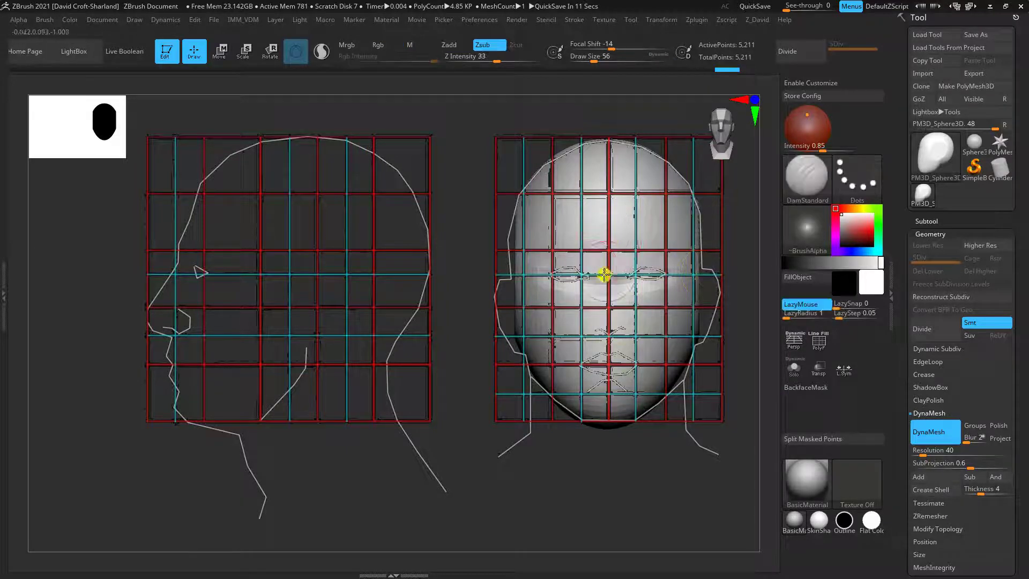
key("bracketleft")
left_click_drag(570, 285, 633, 285)
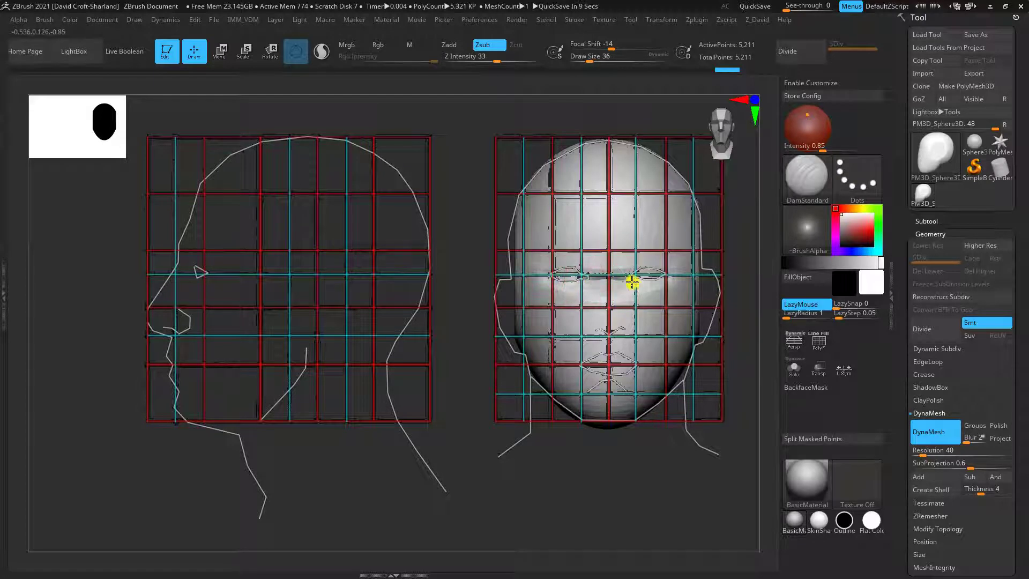
left_click_drag(541, 278, 625, 275)
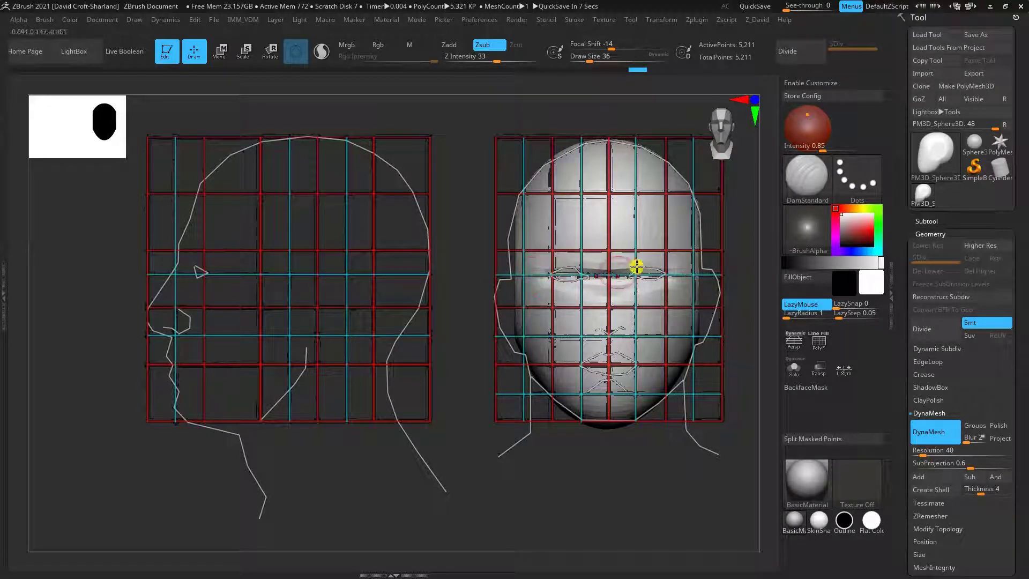
Align the head to the side-view guide and fit the back of the jaw and the chin to its outline with the Move brush
mouse_move(649, 501)
left_mouse_down()
mouse_move(558, 499)
mouse_move(567, 501)
mouse_move(477, 473)
mouse_move(397, 507)
mouse_move(407, 504)
left_mouse_up()
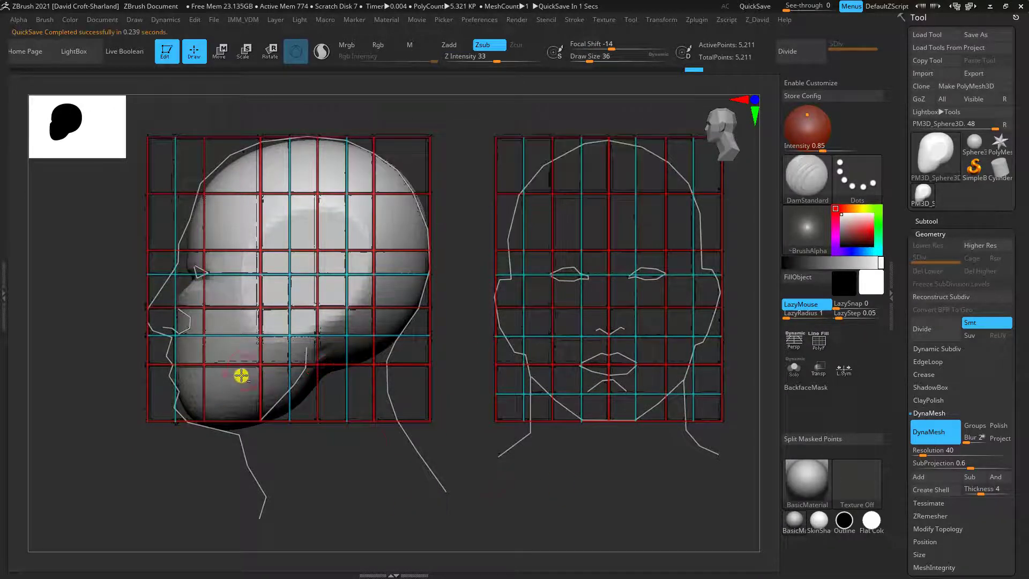
key("b")
key("m")
key("v")
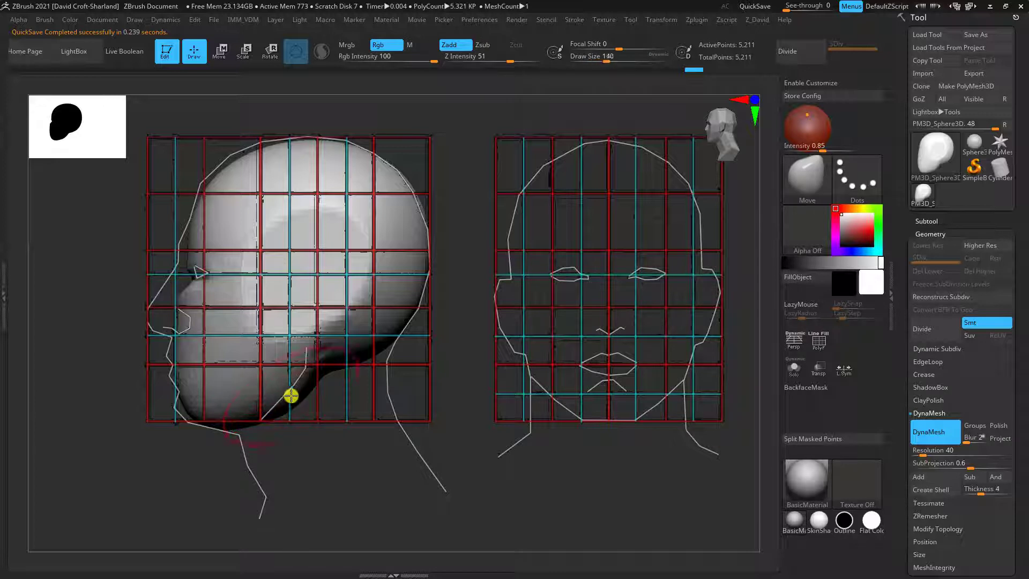
left_click_drag(301, 389, 283, 391)
left_click_drag(199, 412, 184, 416)
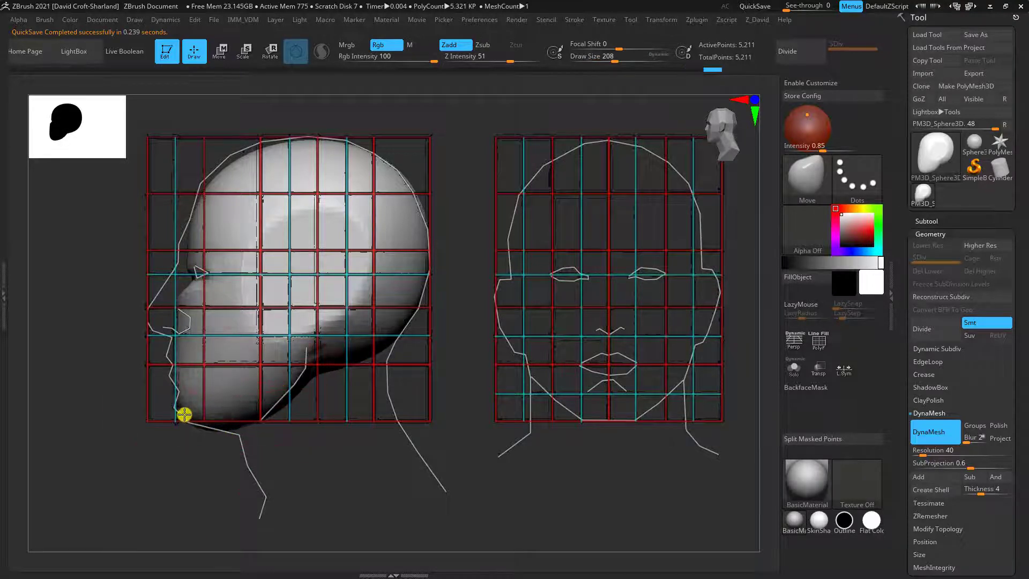
Hide the Spotlight guides, refine the jaw and side of the head with the Move brush, and smooth the jaw area
left_click_drag(491, 480, 536, 476)
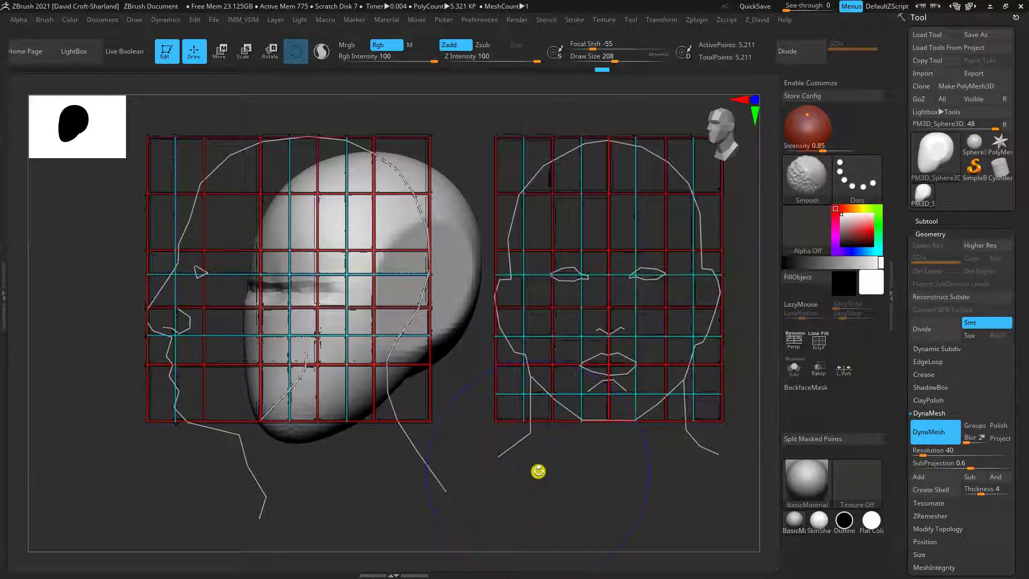
key("shift+p")
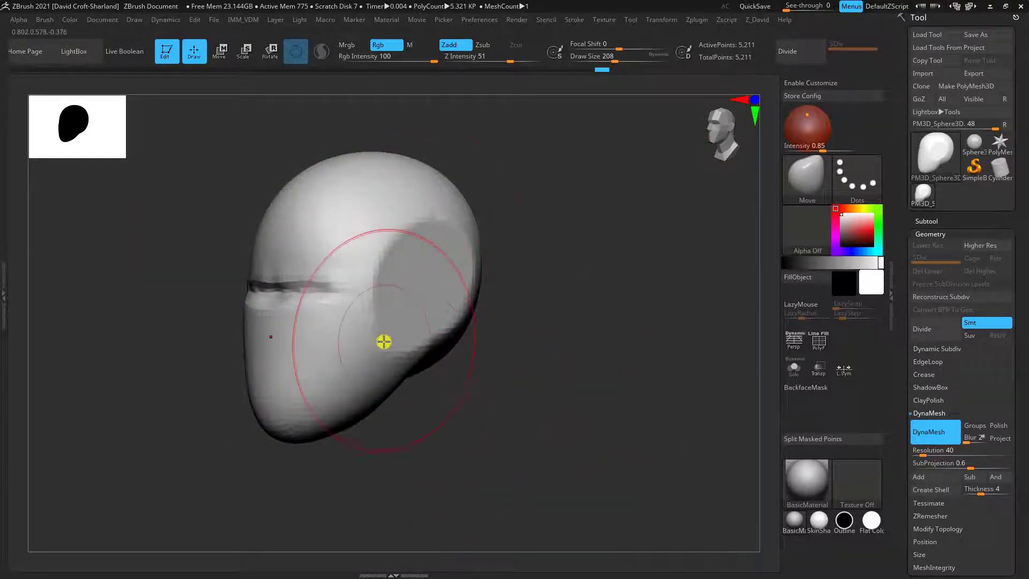
left_click_drag(462, 353, 550, 374)
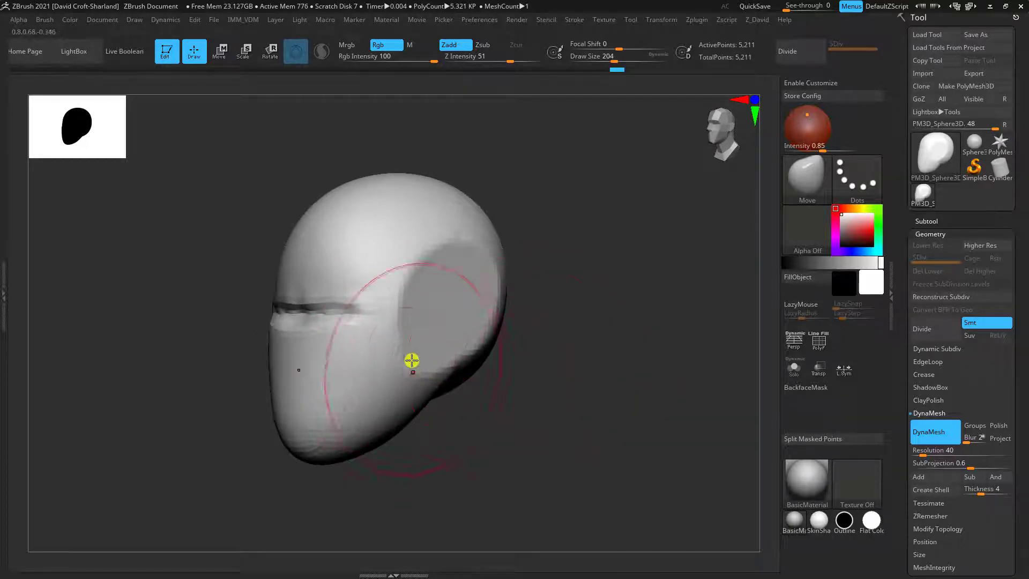
mouse_move(388, 235)
left_mouse_down("shift")
mouse_move(426, 296)
mouse_move(406, 297)
mouse_move(468, 238)
left_mouse_up("shift")
left_click_drag(523, 328, 503, 280)
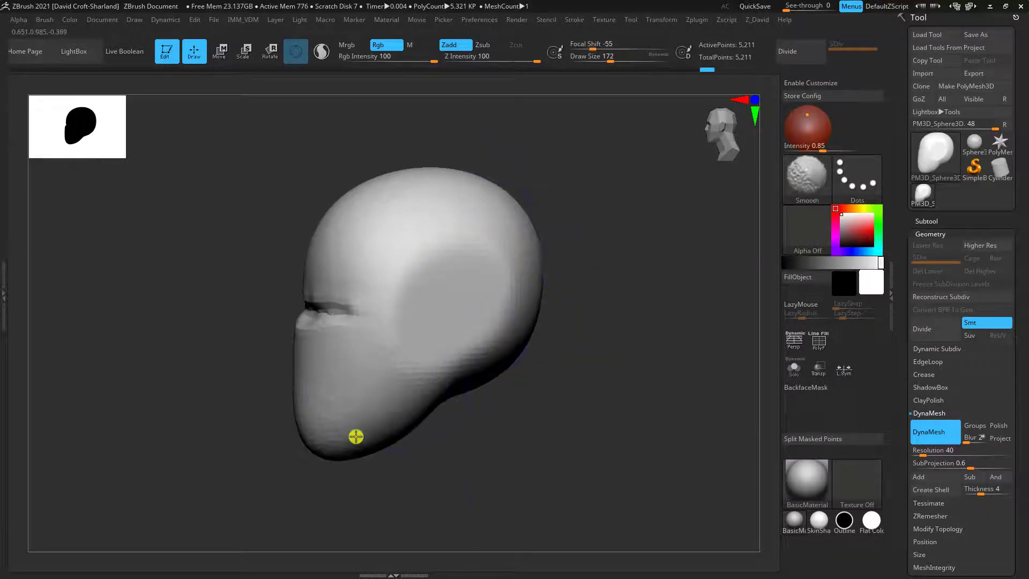
mouse_move(370, 458)
left_mouse_down()
mouse_move(392, 477)
mouse_move(487, 448)
mouse_move(484, 432)
mouse_move(452, 405)
mouse_move(436, 352)
mouse_move(533, 429)
mouse_move(522, 365)
mouse_move(515, 389)
mouse_move(478, 390)
left_mouse_up()
Flatten the sides of the jaw and lower face into planes with the TrimDynamic brush at draw size 176
key("b")
key("t")
key("d")
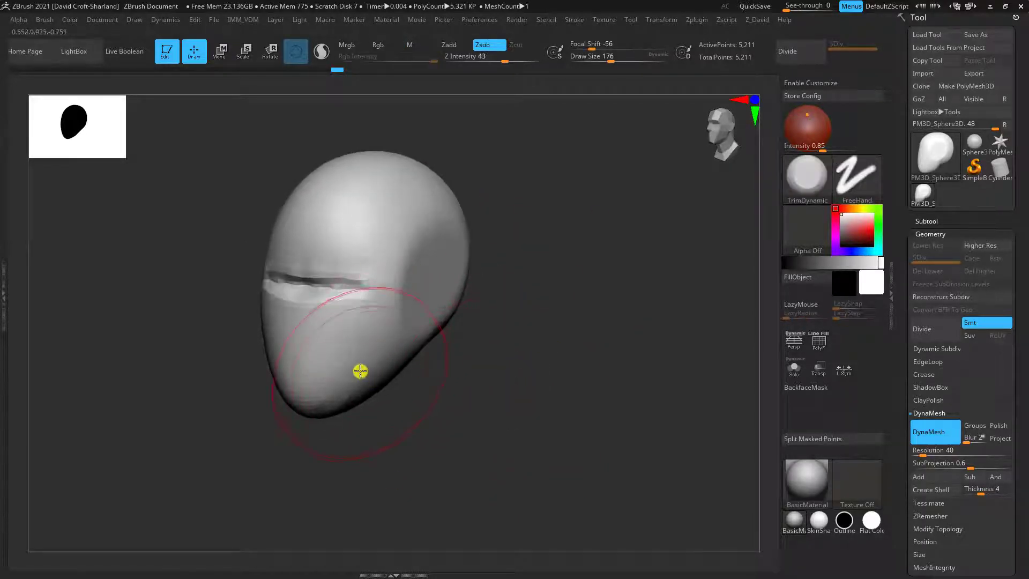
left_click_drag(352, 386, 386, 344)
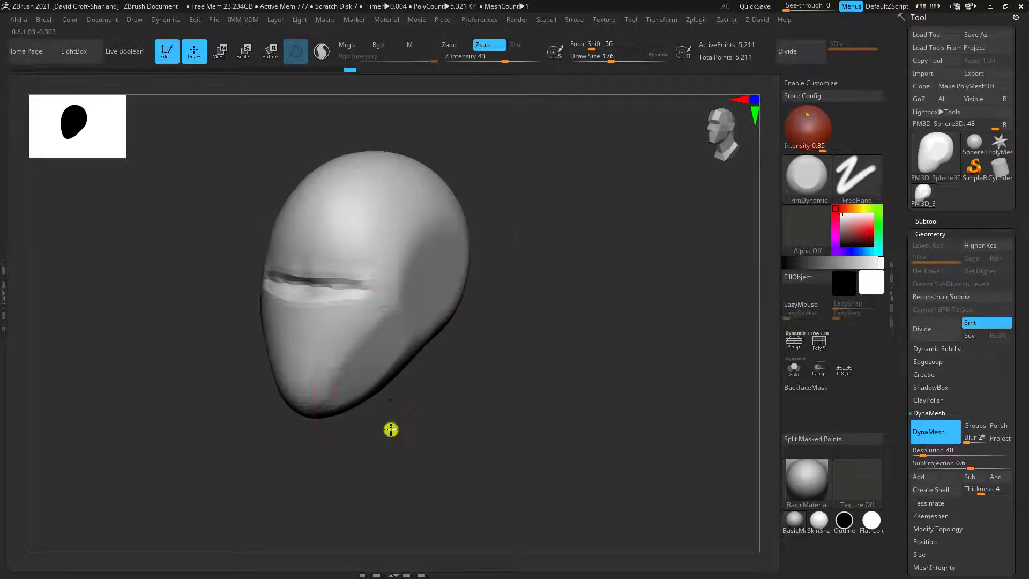
left_click_drag(391, 429, 402, 322)
left_click_drag(459, 392, 476, 275)
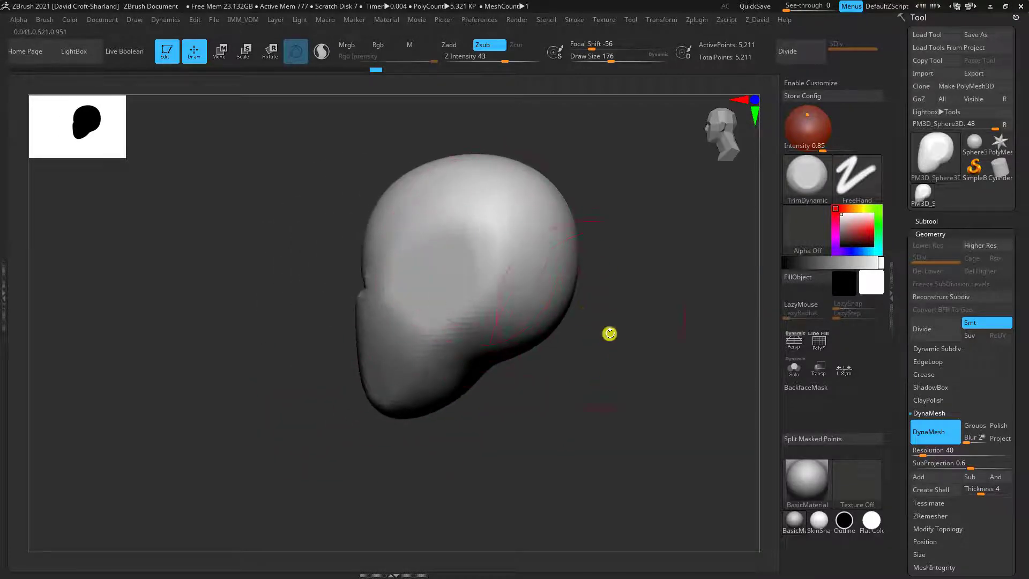
Trim the back and upper sides of the skull into broad planes with the TrimDynamic brush, enlarging the draw size to 240
mouse_move(610, 333)
left_mouse_down()
mouse_move(610, 406)
mouse_move(610, 340)
mouse_move(626, 401)
left_mouse_up()
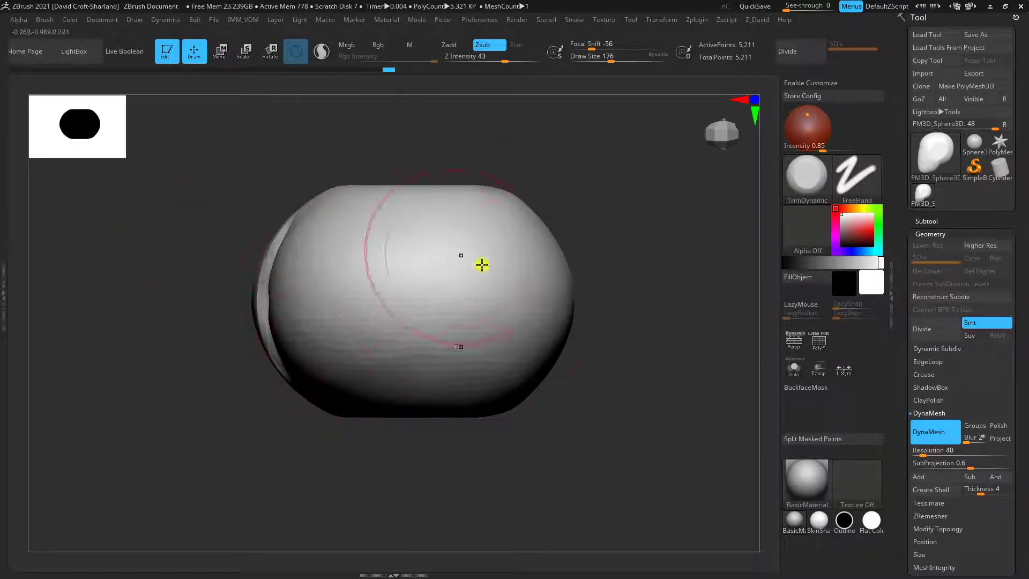
mouse_move(631, 462)
left_mouse_down("alt")
mouse_move(590, 361)
mouse_move(605, 394)
left_mouse_up("alt")
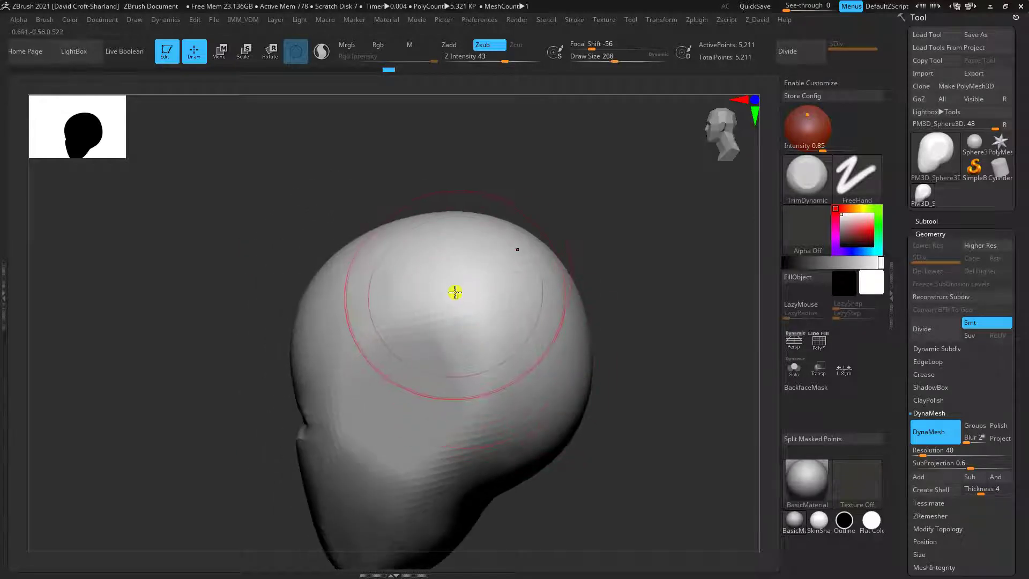
key("bracketright")
left_click_drag(630, 307, 586, 369)
left_click_drag(598, 295, 744, 221)
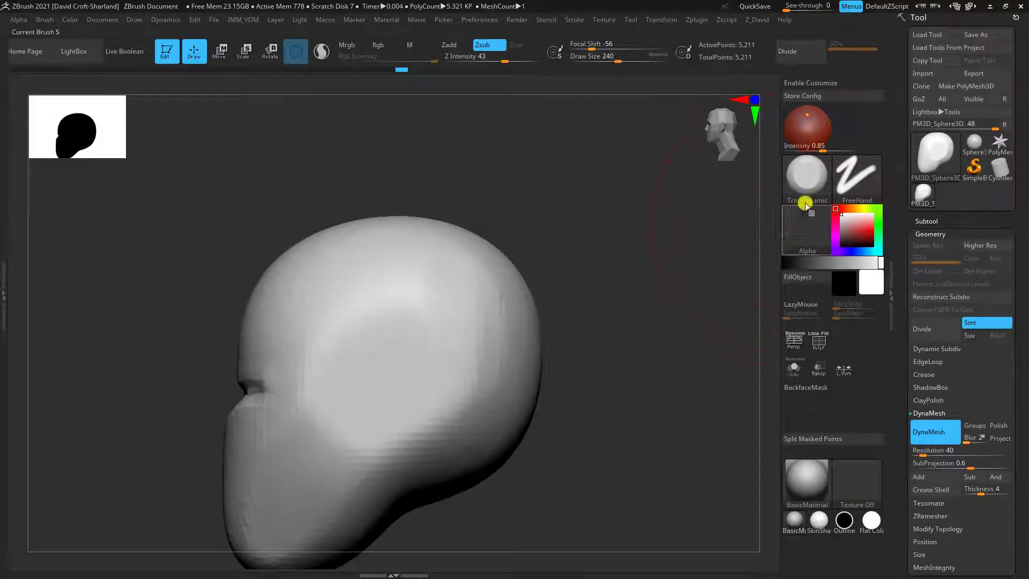
left_click_drag(628, 329, 599, 363)
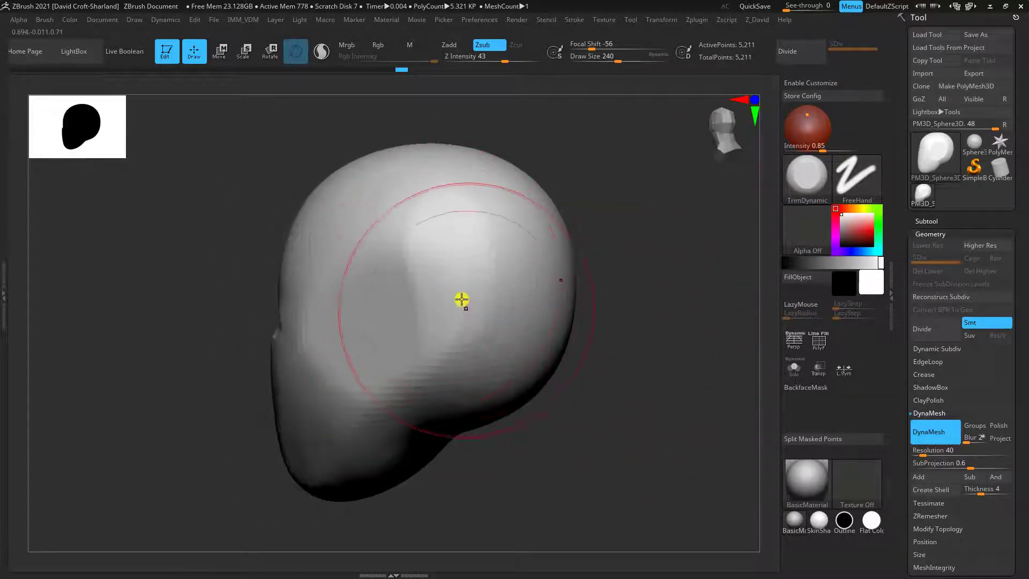
left_click_drag(595, 321, 425, 202)
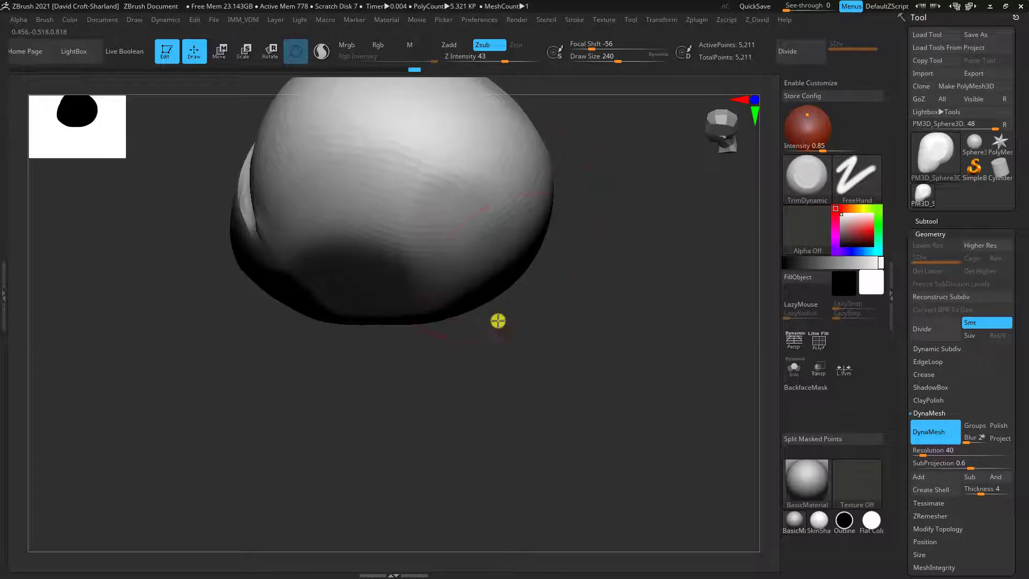
left_click_drag(497, 320, 346, 205)
left_click_drag(378, 416, 404, 390)
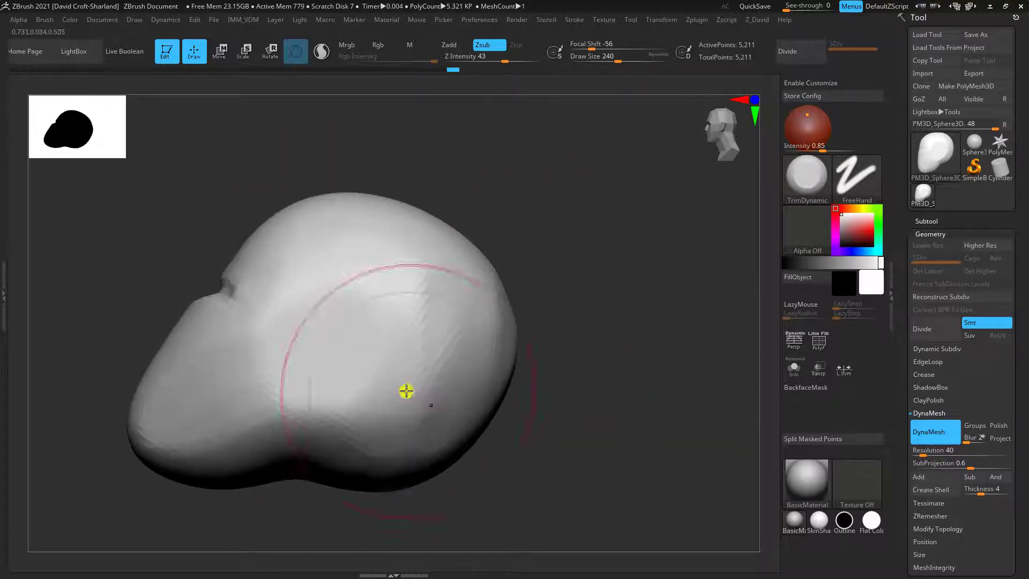
mouse_move(376, 487)
left_mouse_down()
mouse_move(551, 448)
mouse_move(515, 406)
mouse_move(391, 433)
mouse_move(409, 432)
mouse_move(369, 410)
left_mouse_up()
Flatten the cheek area beside the eye groove with the TrimDynamic brush at draw size 124
key("bracketleft")
key("bracketleft")
key("bracketleft")
key("bracketleft")
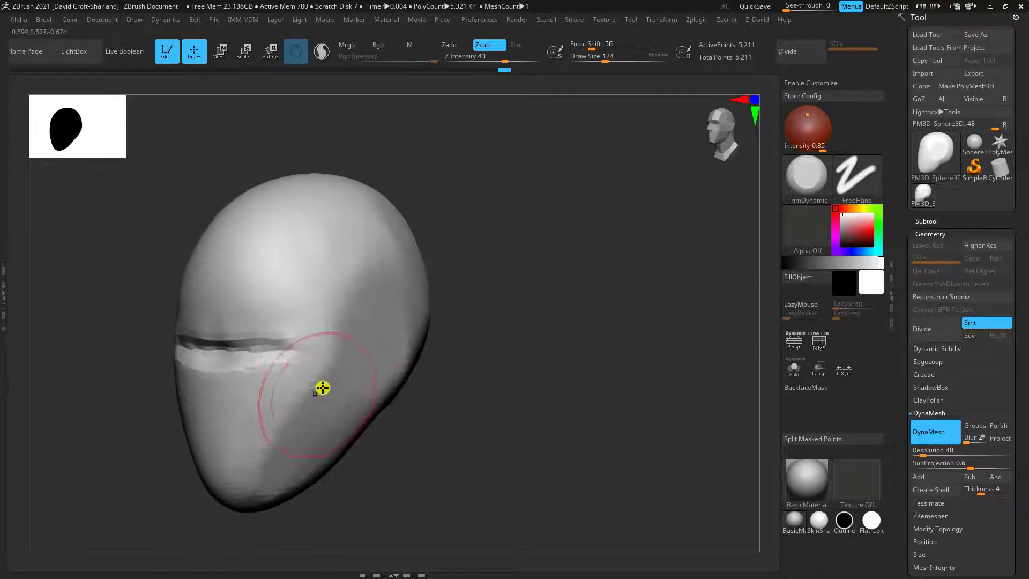
mouse_move(458, 420)
left_mouse_down()
mouse_move(486, 489)
mouse_move(458, 400)
left_mouse_up()
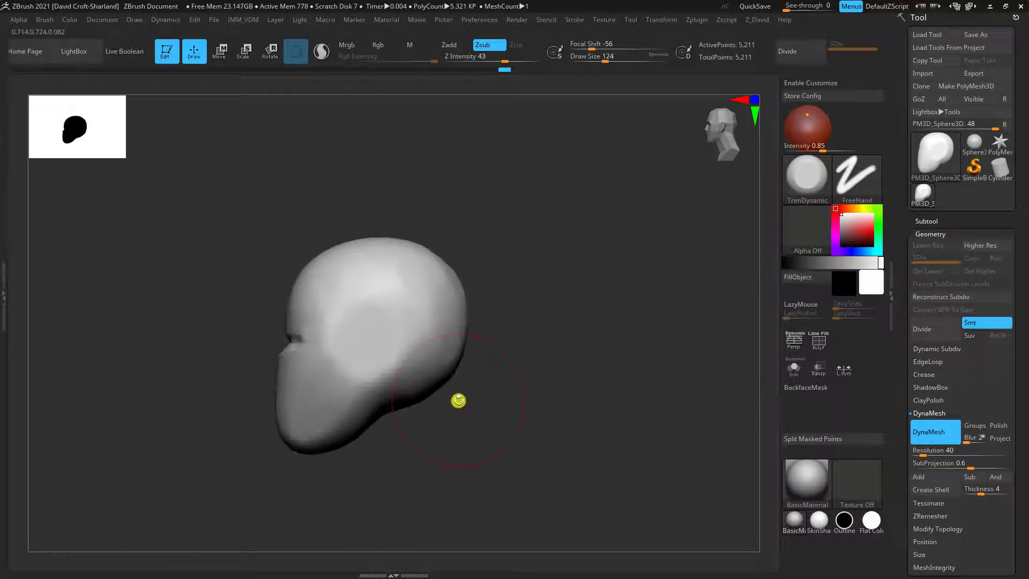
left_click_drag(578, 440, 614, 477)
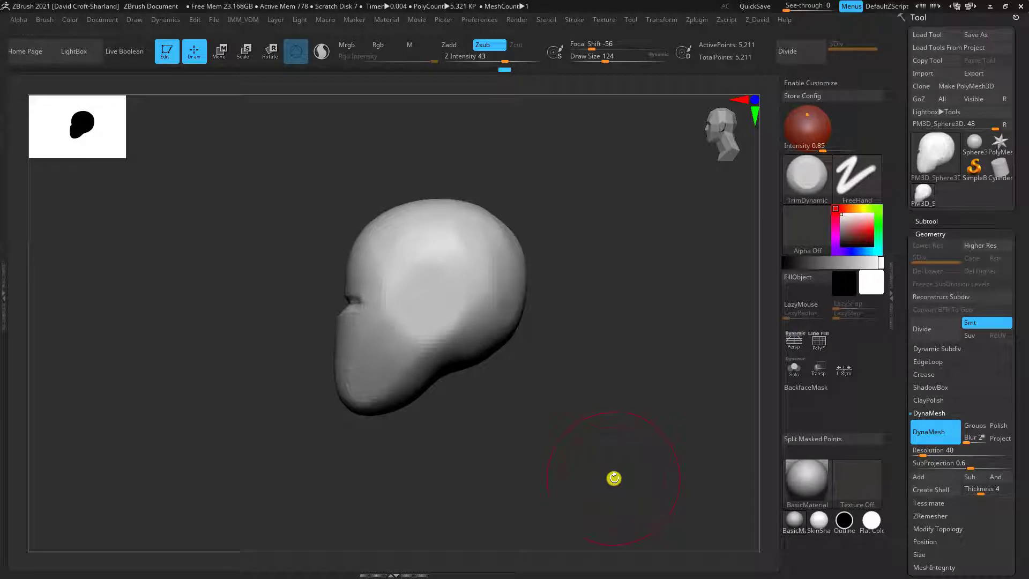
Soften the eye-line groove and the adjoining temple areas with the Smooth brush at draw size 124
left_click_drag(545, 318, 611, 427, "shift")
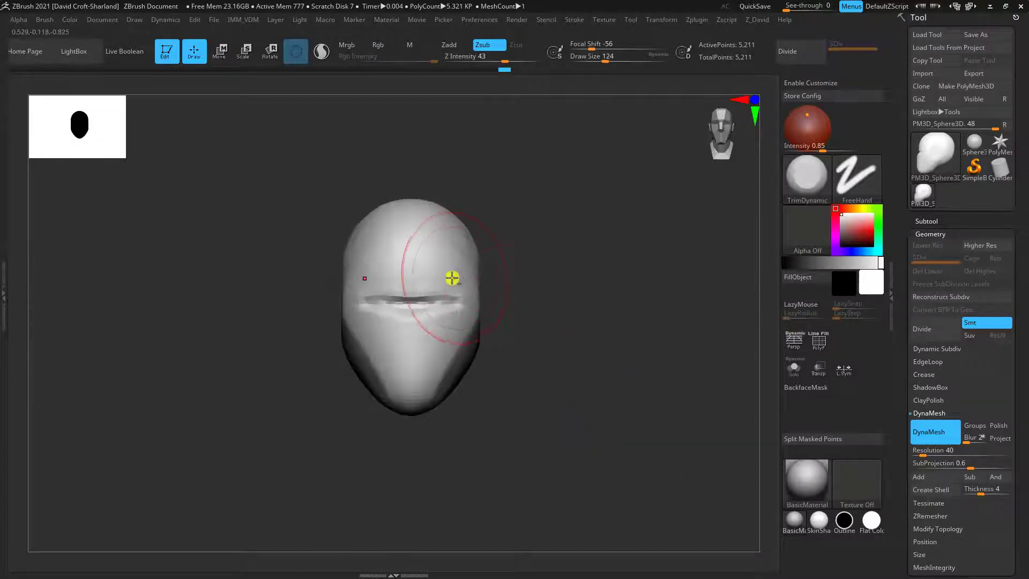
left_click_drag(407, 295, 428, 306, "shift")
left_click_drag(567, 354, 525, 351)
left_click_drag(473, 296, 484, 278, "shift")
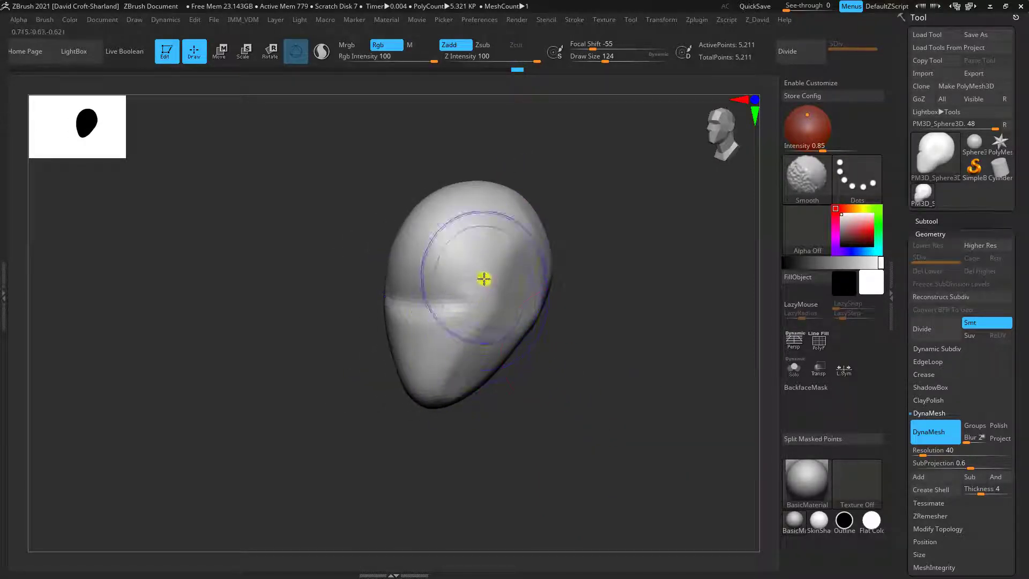
Flatten the front of the face below the brow down to the chin with the TrimDynamic brush at draw size 128
mouse_move(565, 348)
left_mouse_down()
mouse_move(574, 362)
mouse_move(562, 406)
mouse_move(539, 431)
left_mouse_up()
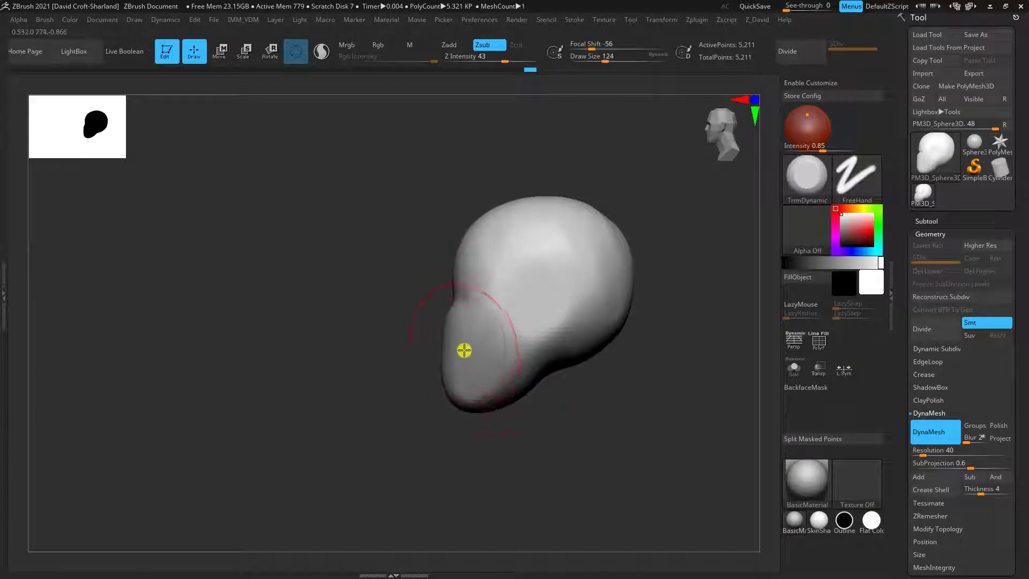
left_click_drag(430, 487, 450, 390)
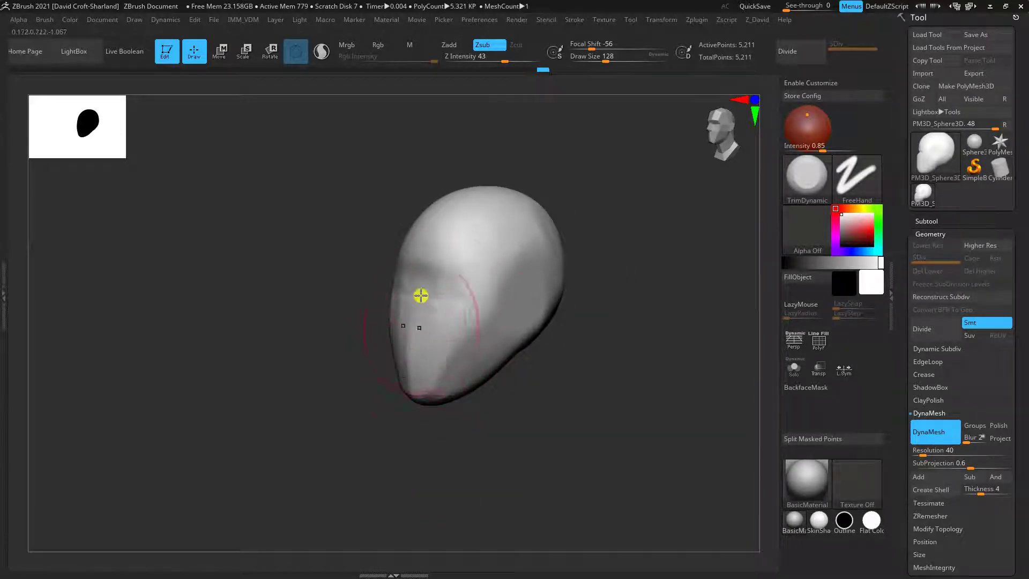
mouse_move(421, 295)
left_mouse_down()
mouse_move(422, 337)
mouse_move(446, 330)
left_mouse_up()
mouse_move(563, 421)
left_mouse_down()
mouse_move(519, 423)
mouse_move(579, 445)
mouse_move(584, 437)
mouse_move(561, 372)
mouse_move(577, 335)
left_mouse_up()
left_click_drag(575, 391, 571, 387, "alt")
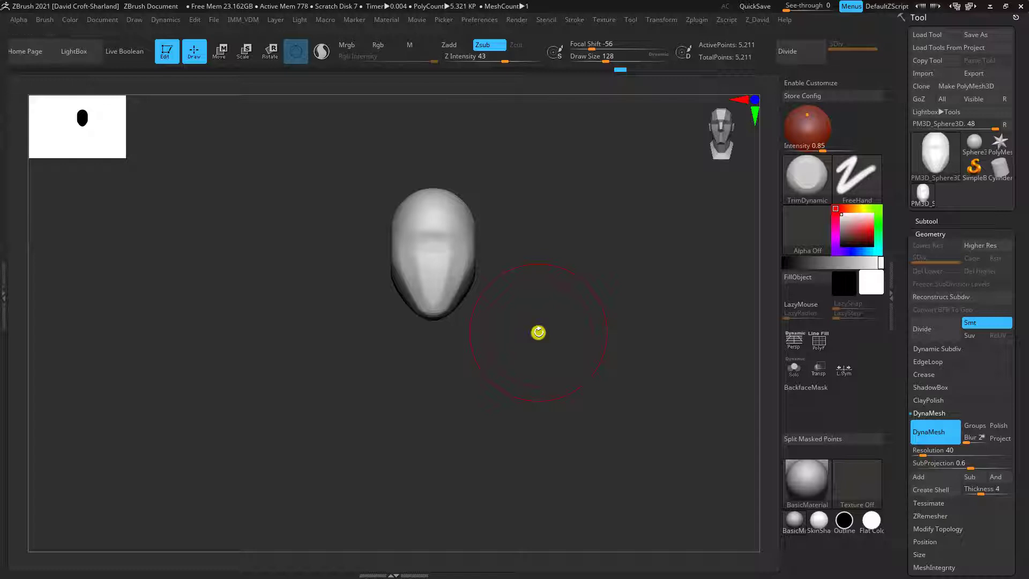
Duplicate the head subtool and bring up the move gizmo on the copy
left_click(929, 234)
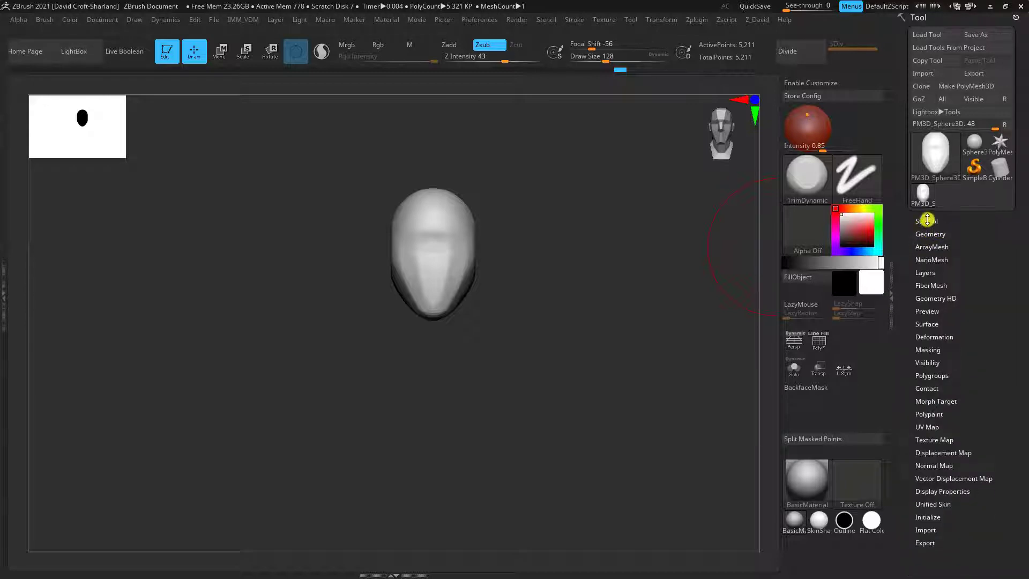
left_click(917, 221)
scroll(1022, 276, "down", 3)
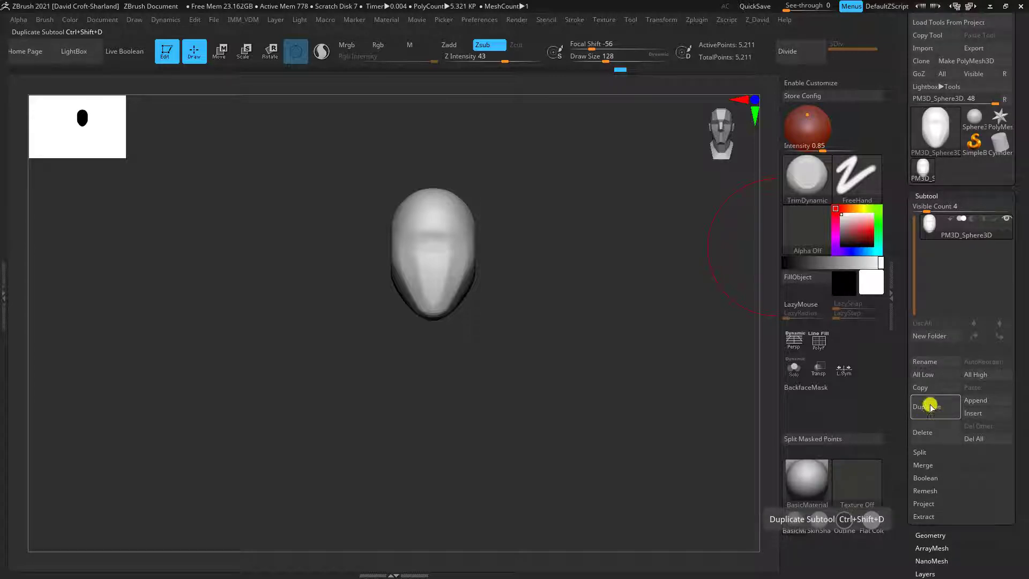
left_click(930, 407)
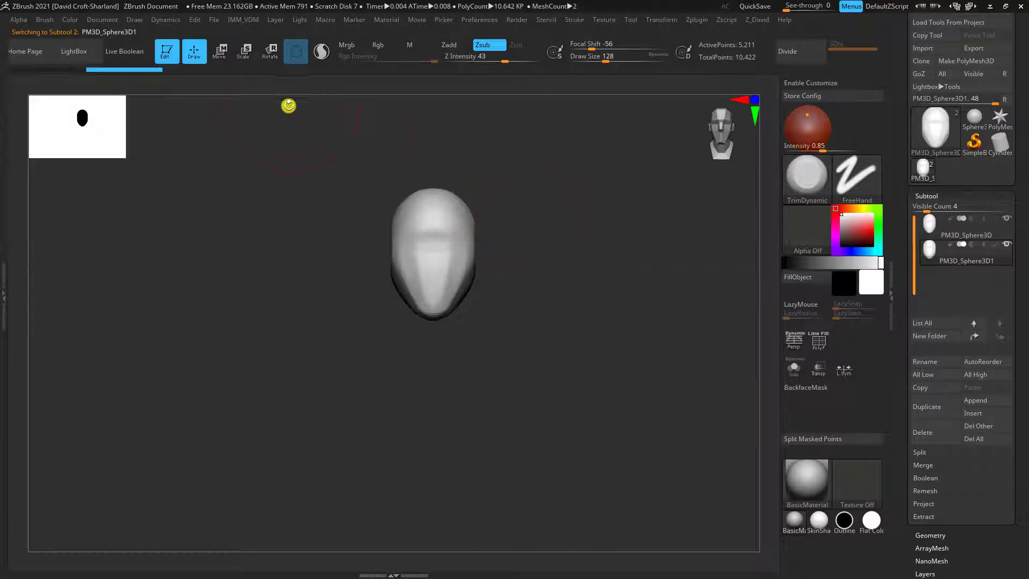
left_click(219, 55)
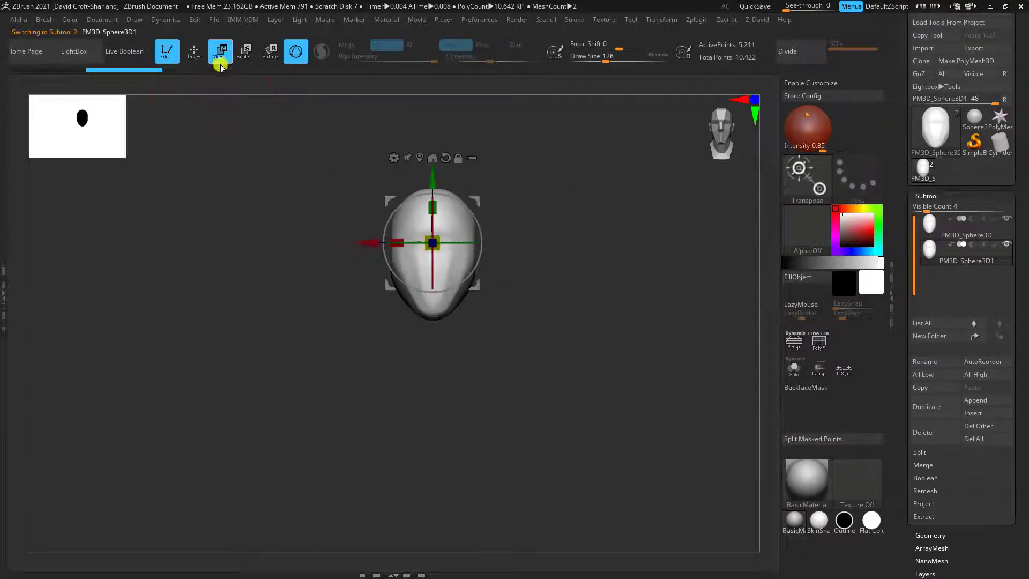
Move the duplicated head sideways along the X axis until it stands well clear of the original head
left_click_drag(368, 241, 95, 243)
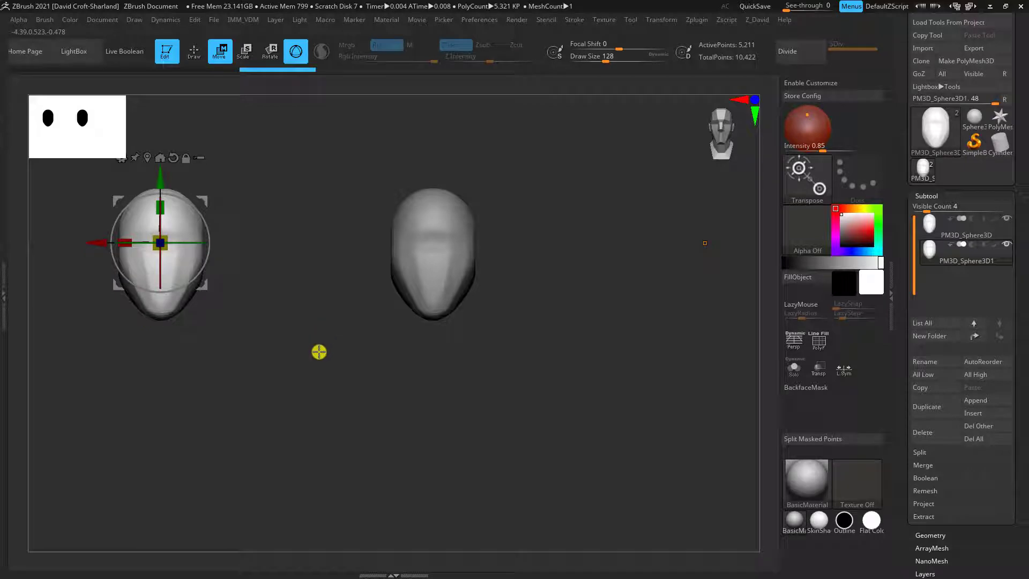
left_click_drag(290, 392, 327, 353, "alt")
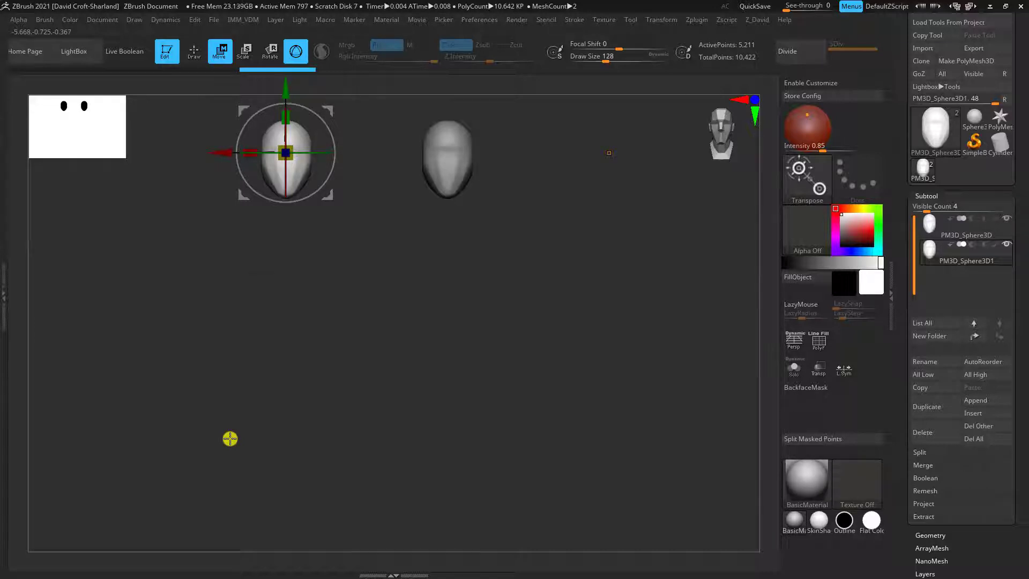
Switch to the reference board and examine the head-unit divisions on the Ideal Proportion - Male chart
key("alt+Tab")
left_click(379, 383)
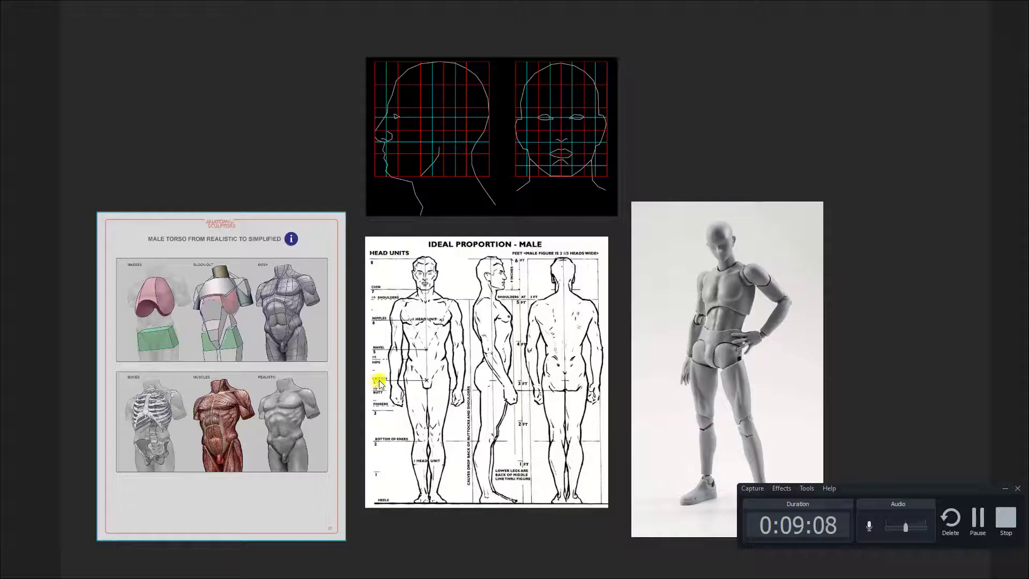
scroll(425, 323, "up", 3)
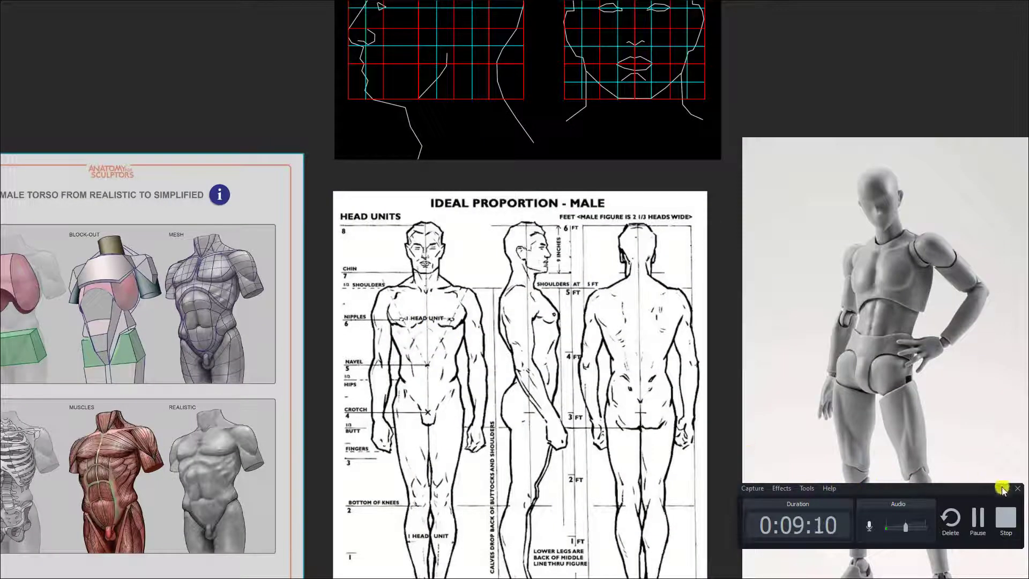
left_click(1002, 488)
middle_click_drag(388, 322, 414, 264)
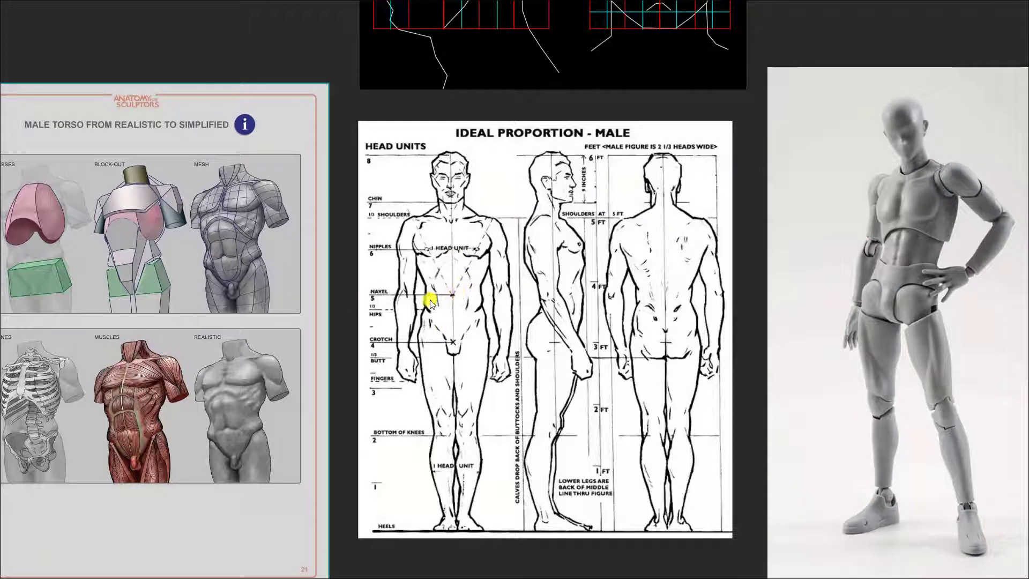
key("alt+Tab")
left_click(729, 260)
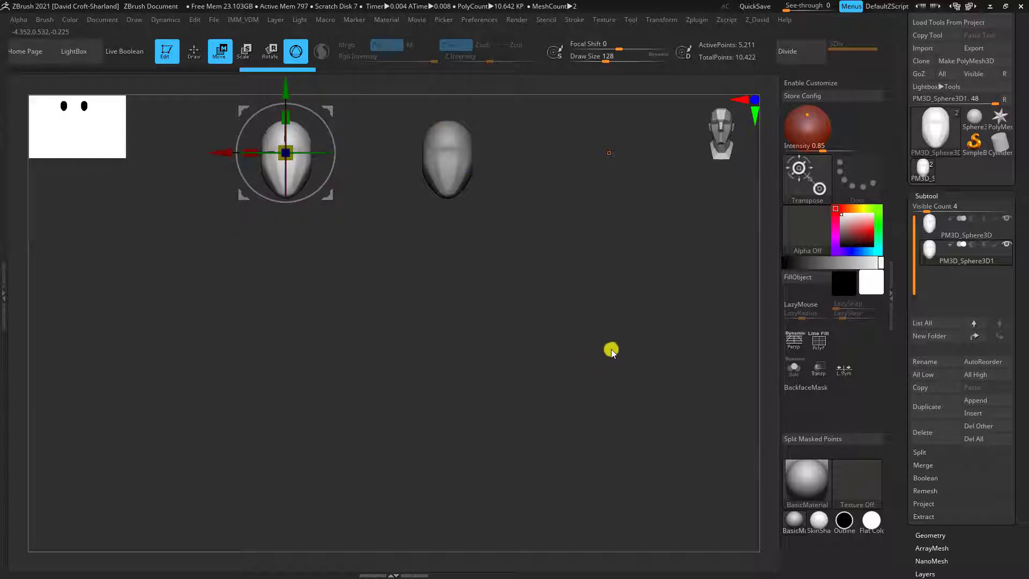
Copy the offset head repeatedly straight down the Y axis, stacking a column of eight heads placed chin to crown
left_click_drag(610, 349, 635, 282)
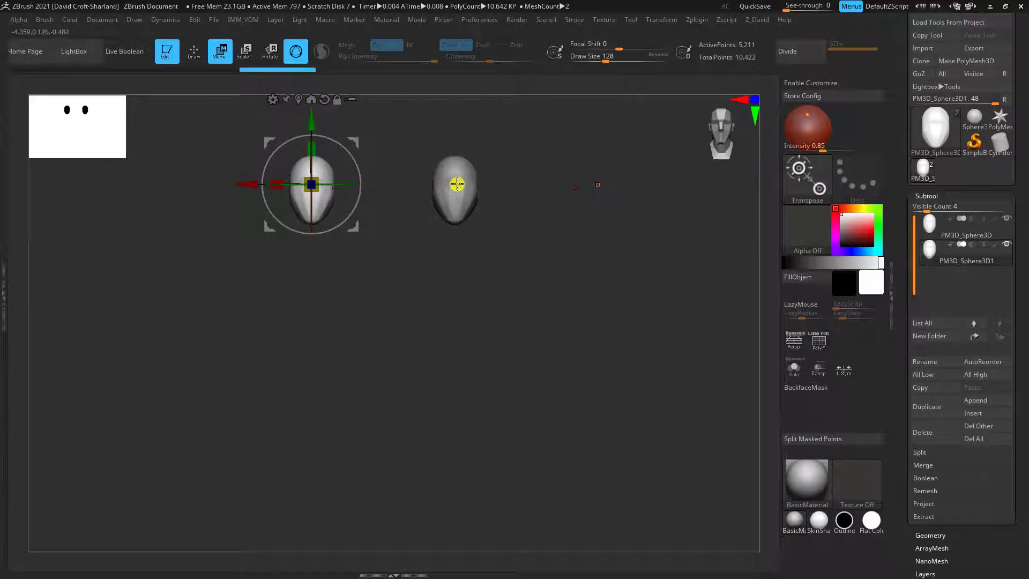
left_click_drag(627, 361, 648, 333)
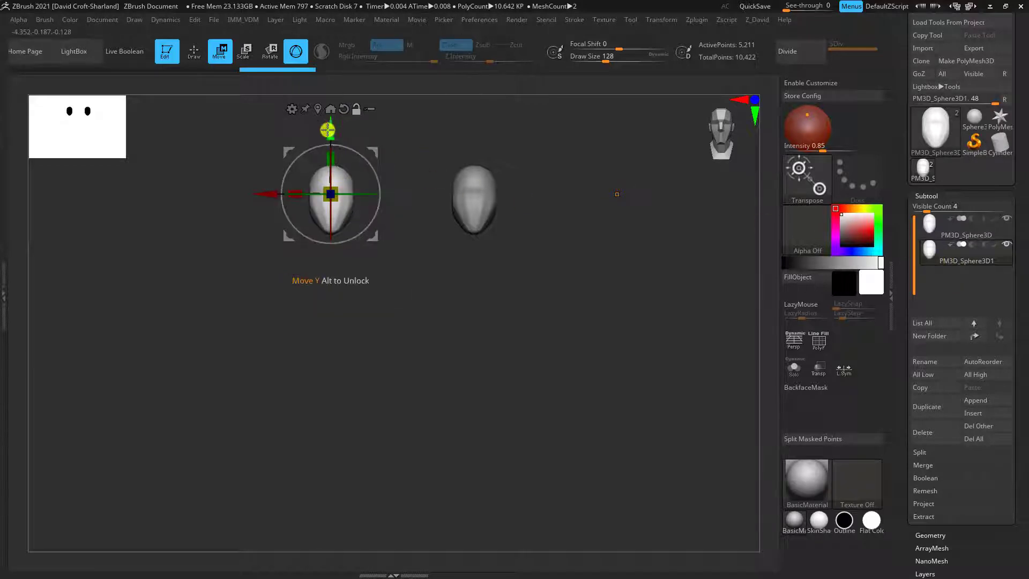
left_click_drag(332, 134, 335, 174)
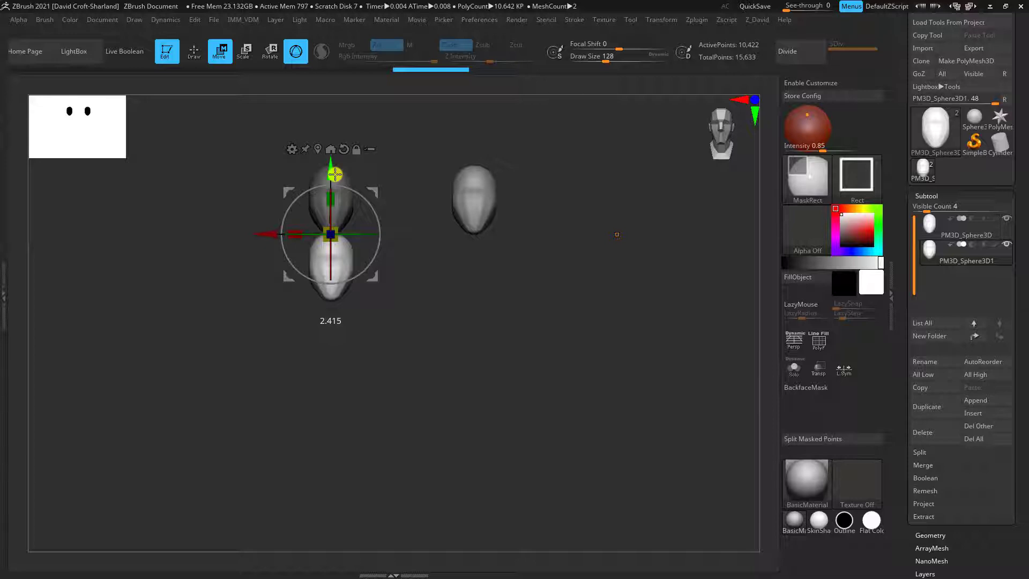
left_click_drag(335, 174, 329, 258, "ctrl")
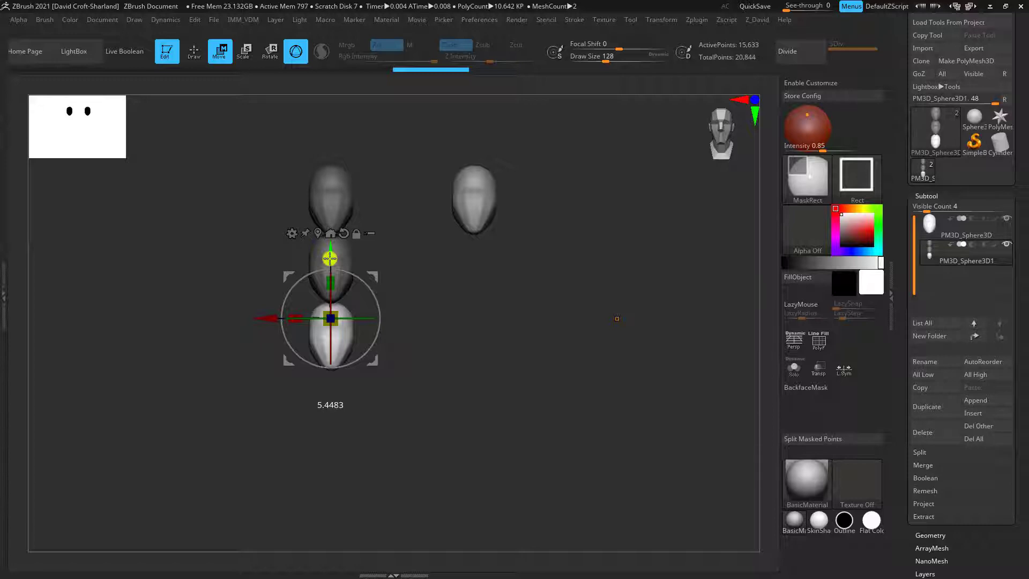
left_click_drag(330, 258, 311, 545, "ctrl")
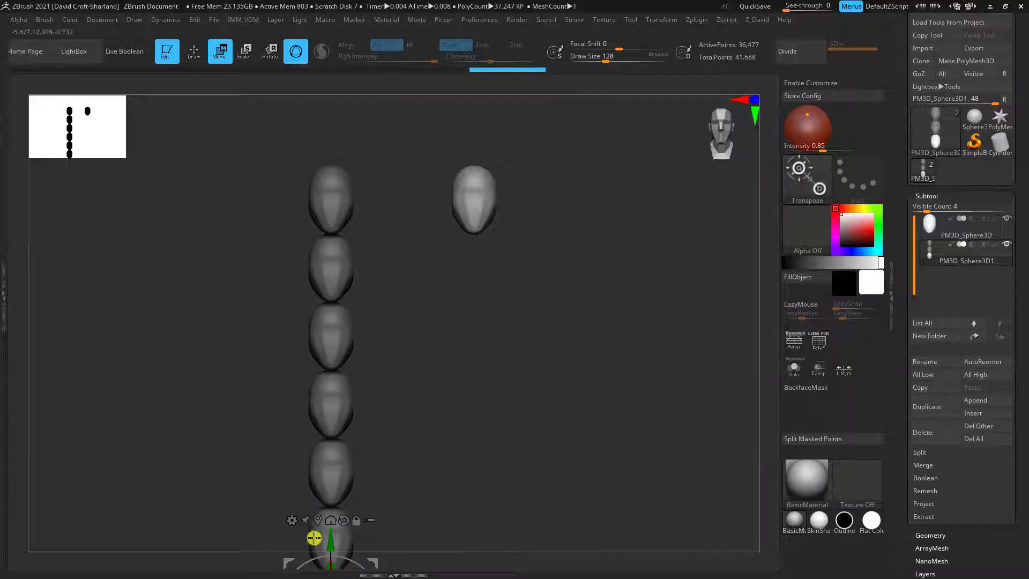
left_click_drag(457, 409, 476, 257, "alt")
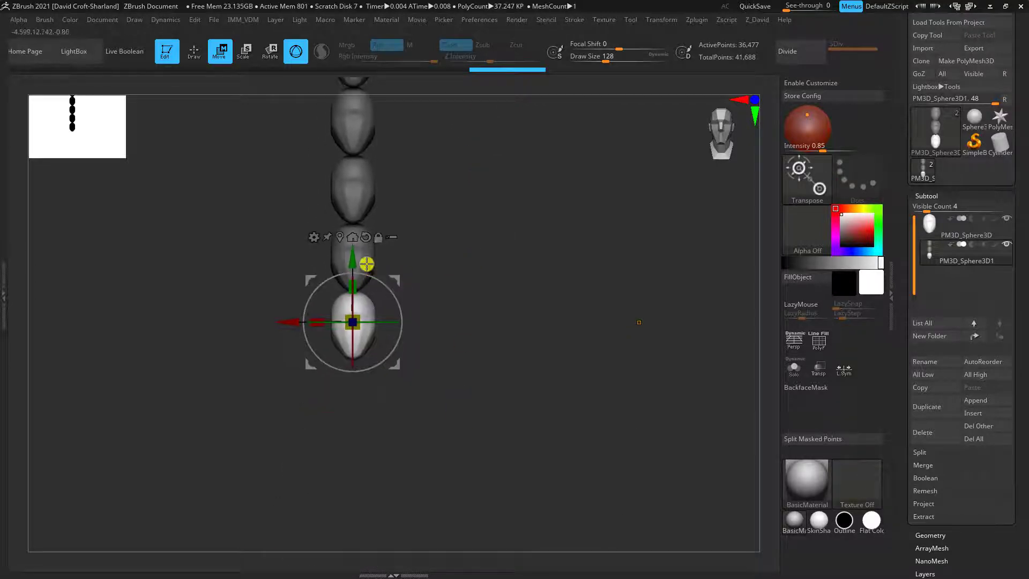
left_click_drag(352, 262, 355, 327, "ctrl")
left_click_drag(466, 315, 487, 337, "alt")
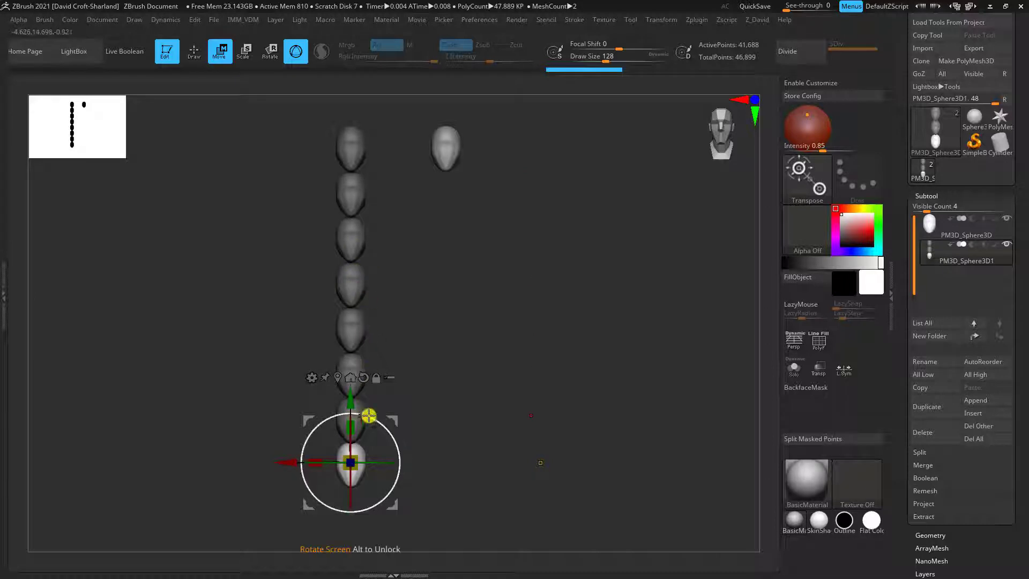
Clear the mask from the column of stacked heads
key("q")
left_click_drag(522, 264, 454, 295, "alt")
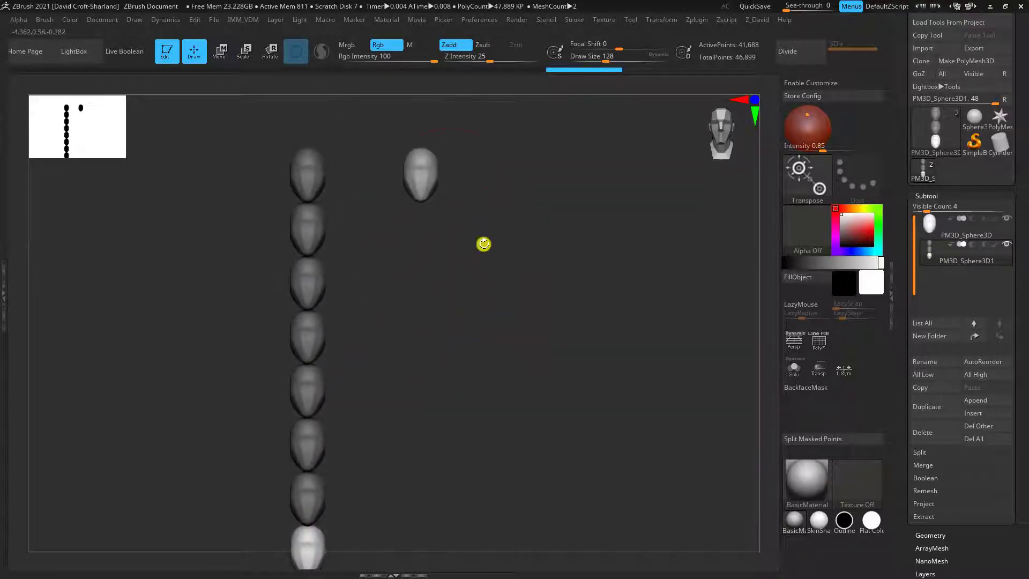
left_click_drag(460, 351, 416, 384, "alt")
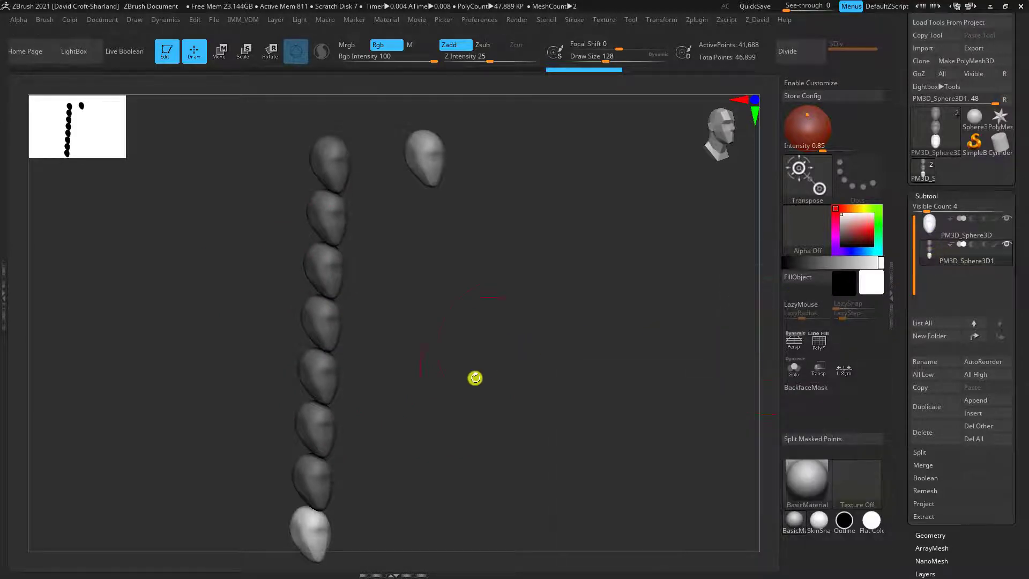
left_click_drag(422, 452, 422, 436, "alt")
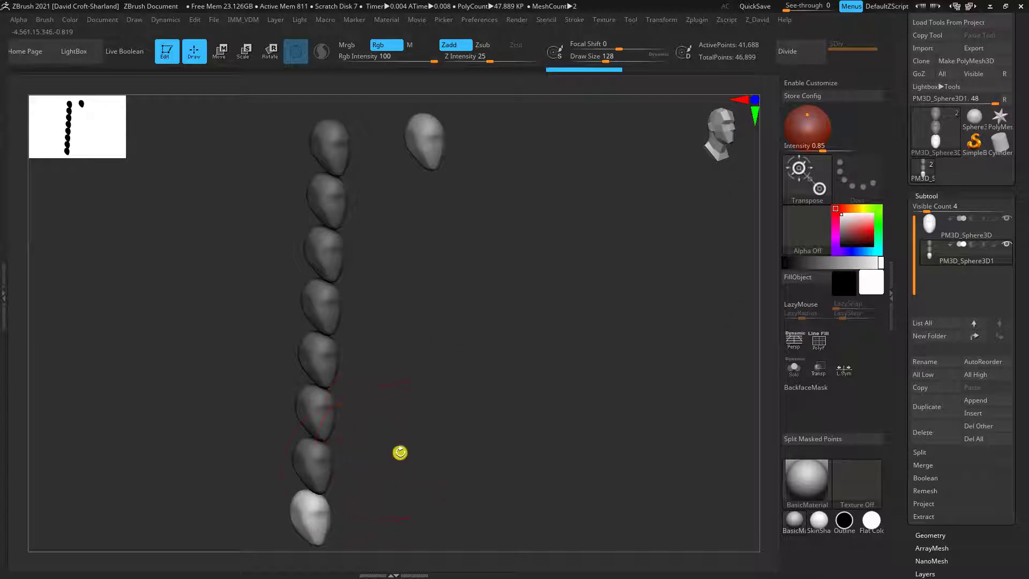
key("w")
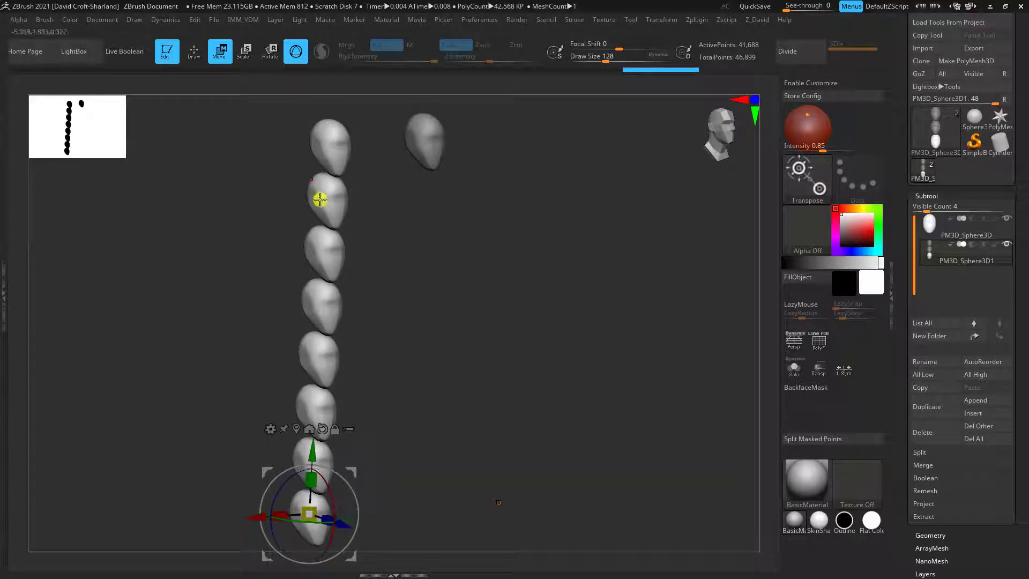
Check the head column from the side and front, and make the original single head the active subtool
left_click_drag(421, 372, 453, 354)
left_click_drag(463, 267, 275, 462)
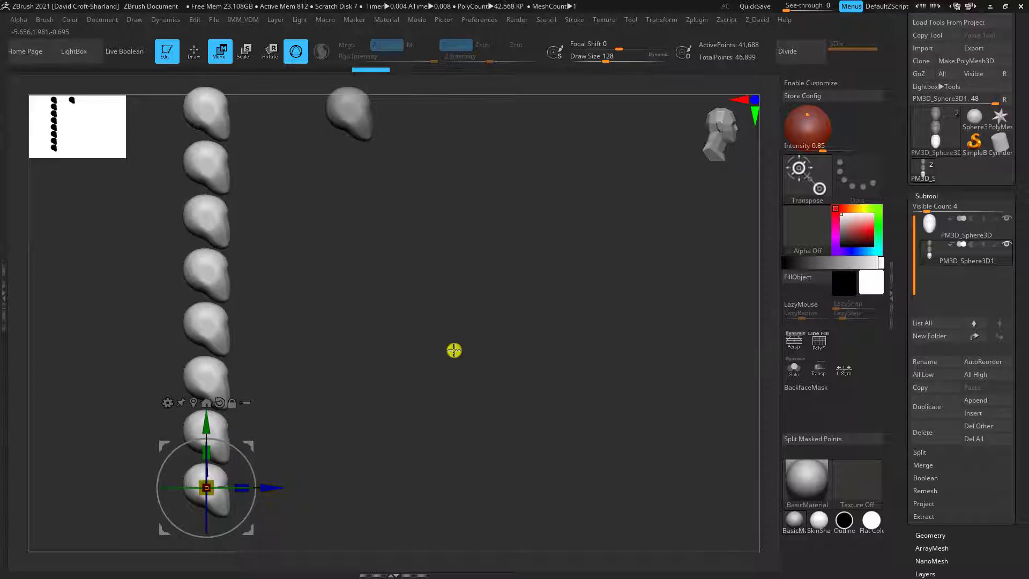
left_click_drag(455, 351, 520, 389, "alt")
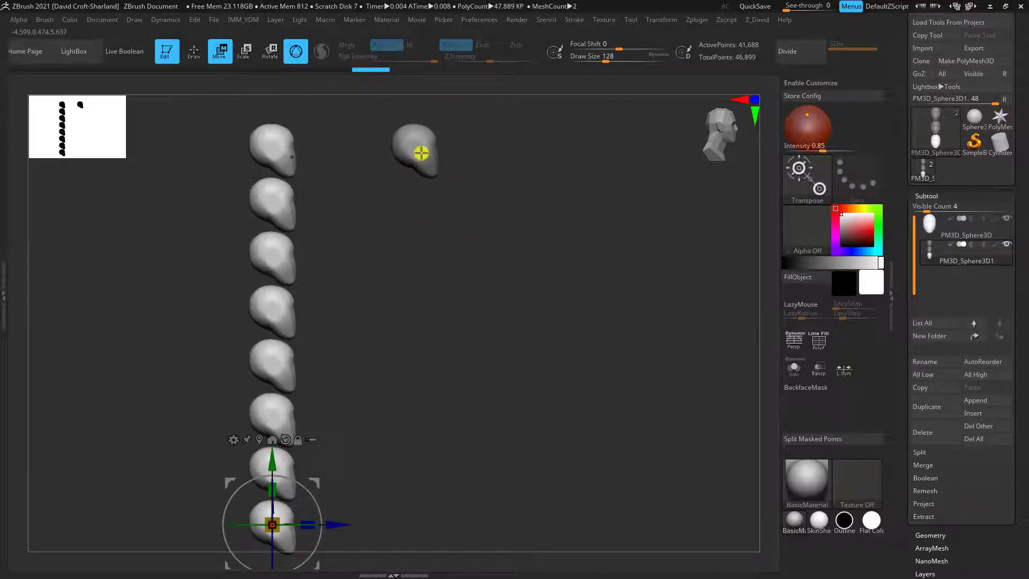
mouse_move(448, 338)
left_mouse_down()
mouse_move(404, 343)
mouse_move(428, 335)
left_mouse_up()
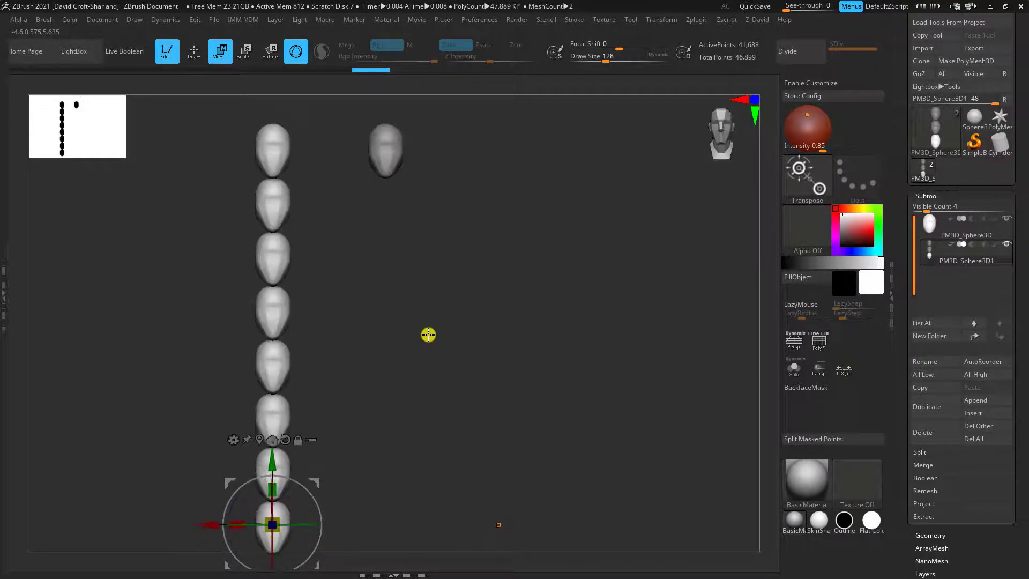
left_click_drag(322, 442, 516, 394)
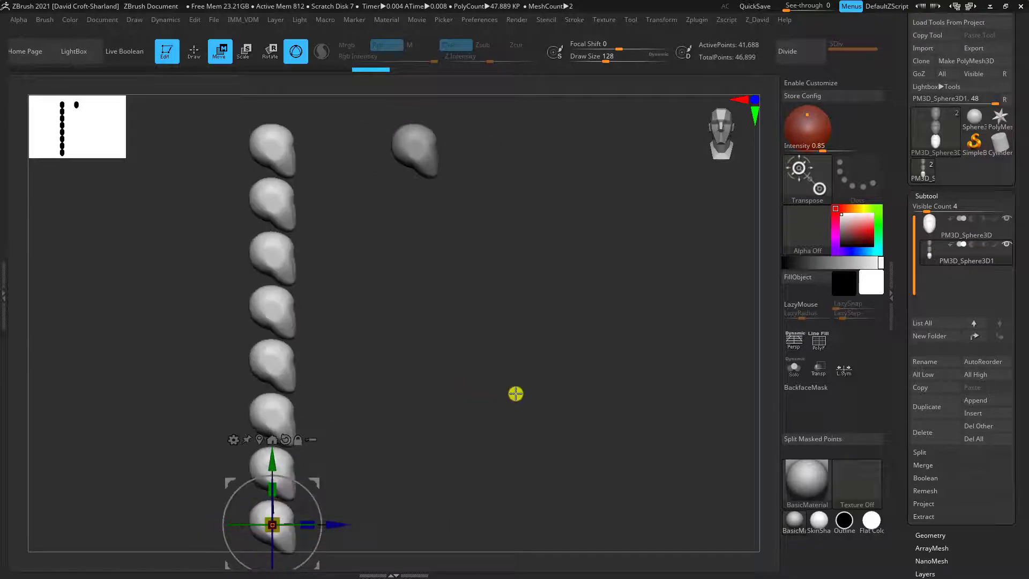
left_click_drag(539, 356, 445, 230)
left_click(386, 151, "alt")
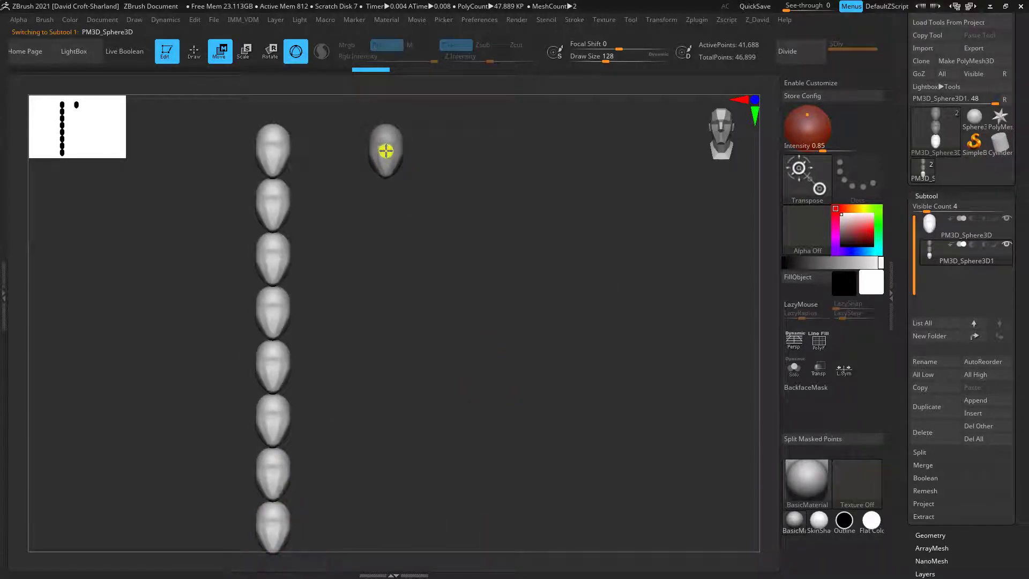
Append a Sphere3D subtool and move it down along the Y axis to sit below the original head
left_click_drag(569, 303, 542, 347, "alt")
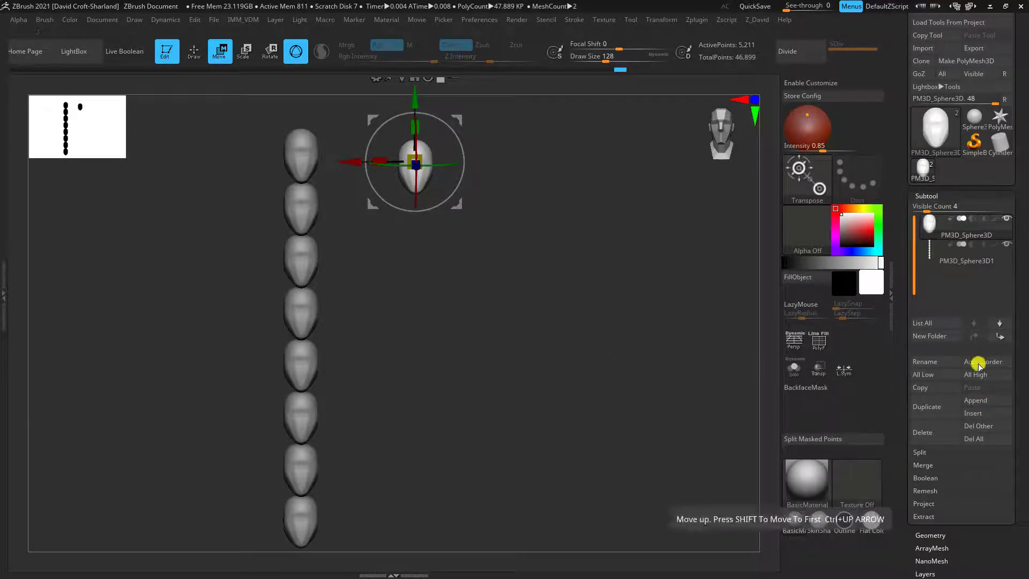
left_click(981, 401)
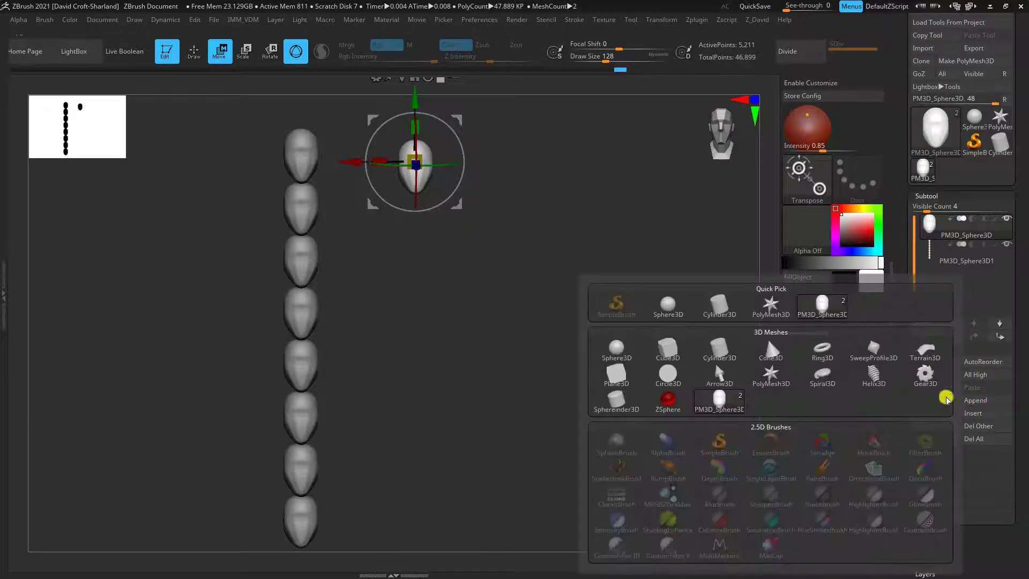
left_click(619, 350)
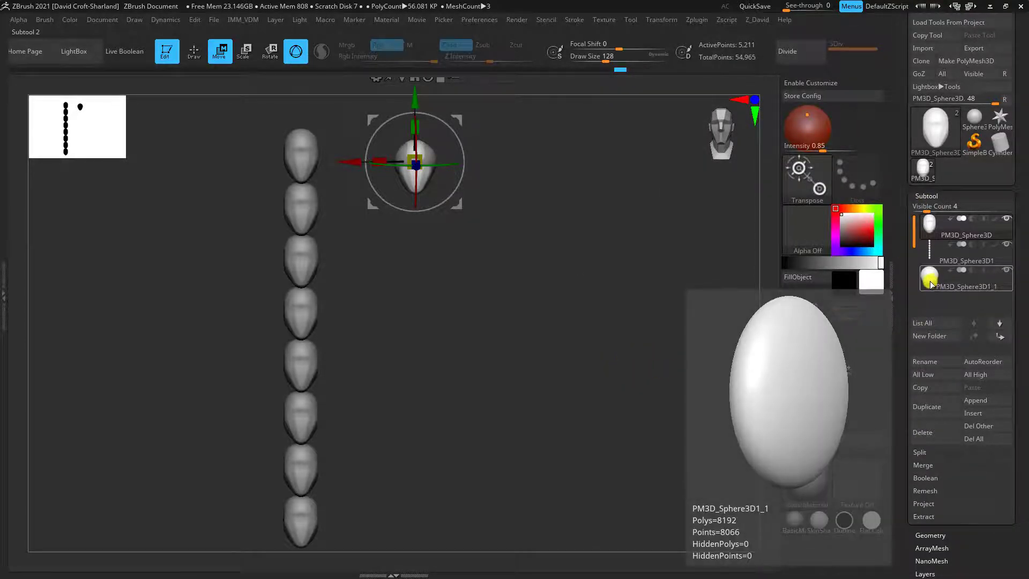
left_click(931, 284)
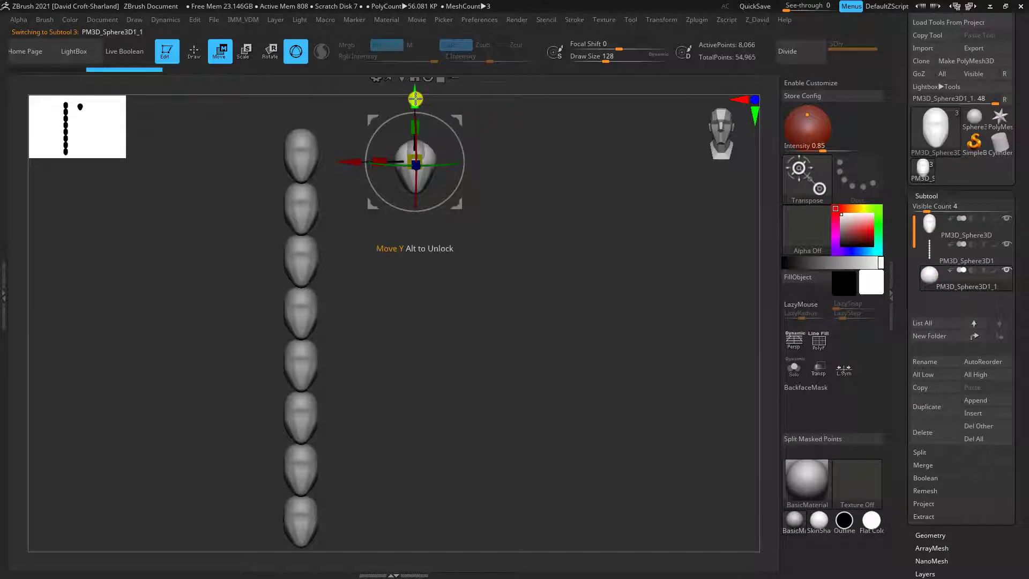
left_click_drag(416, 98, 412, 192)
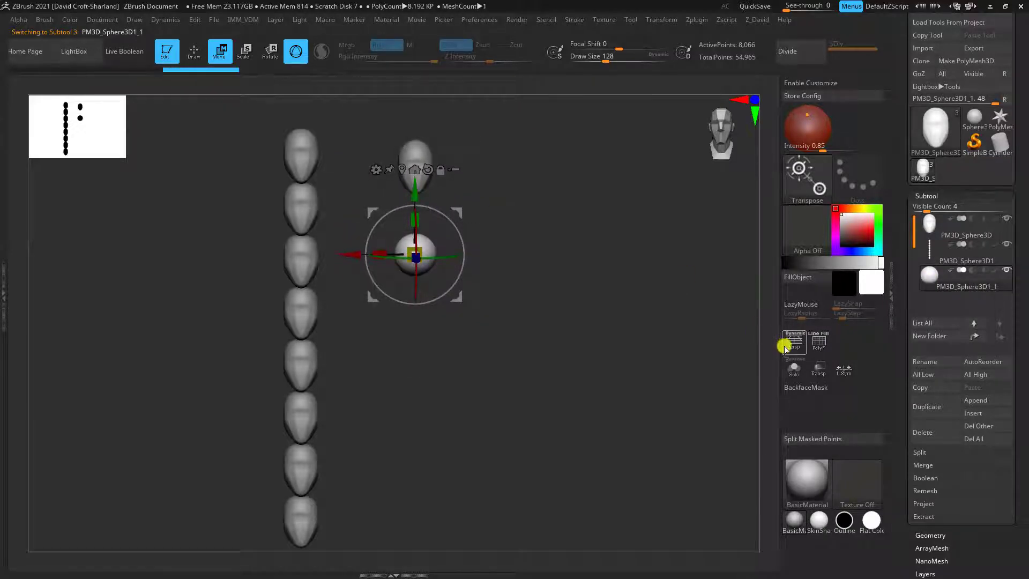
Convert the appended sphere to a DynaMesh with the resolution set to 64
scroll(1024, 469, "down", 3)
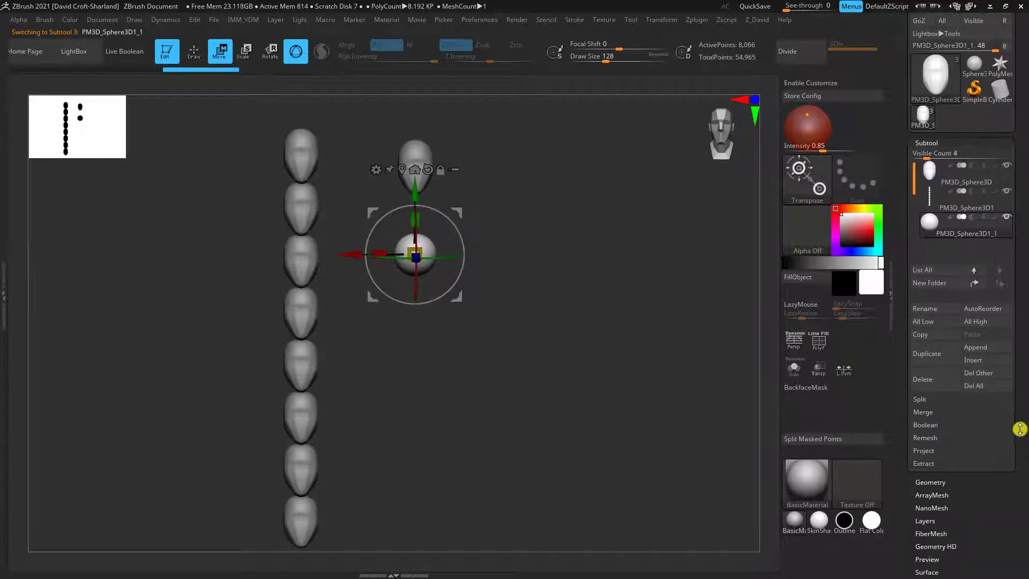
left_click(944, 464)
left_click_drag(1017, 477, 1010, 328)
left_click(929, 503)
type("22")
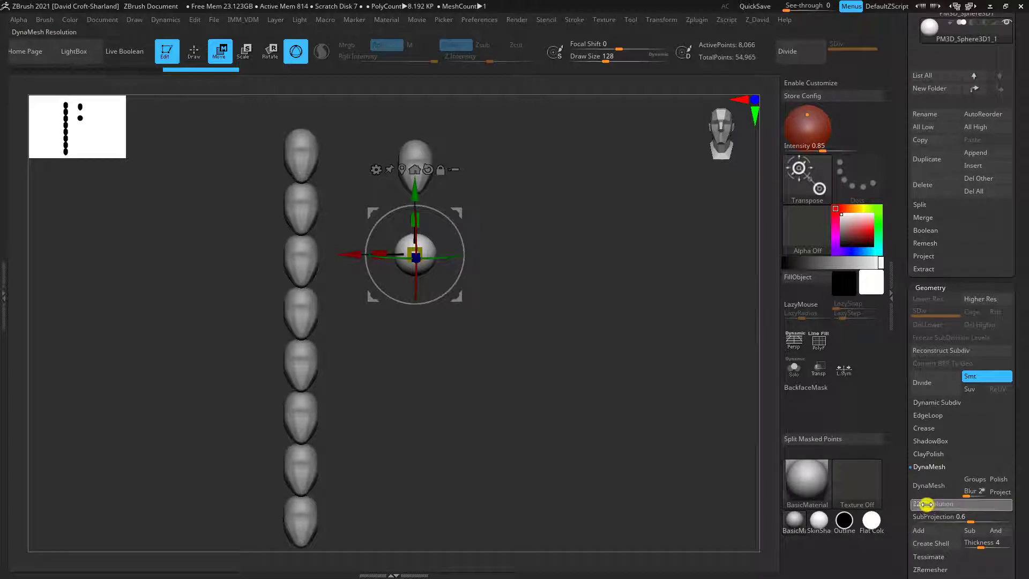
key("Return")
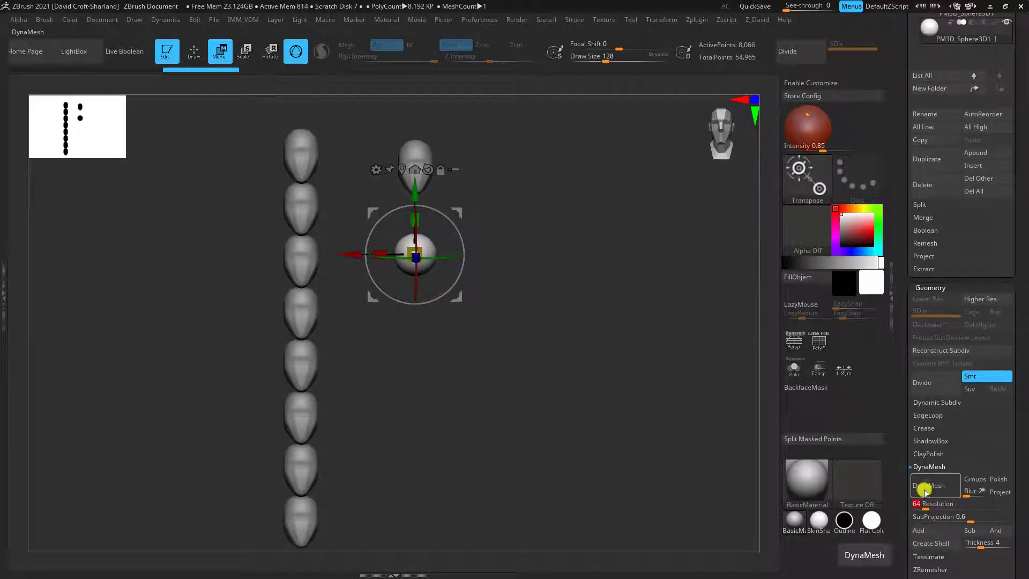
left_click(926, 488)
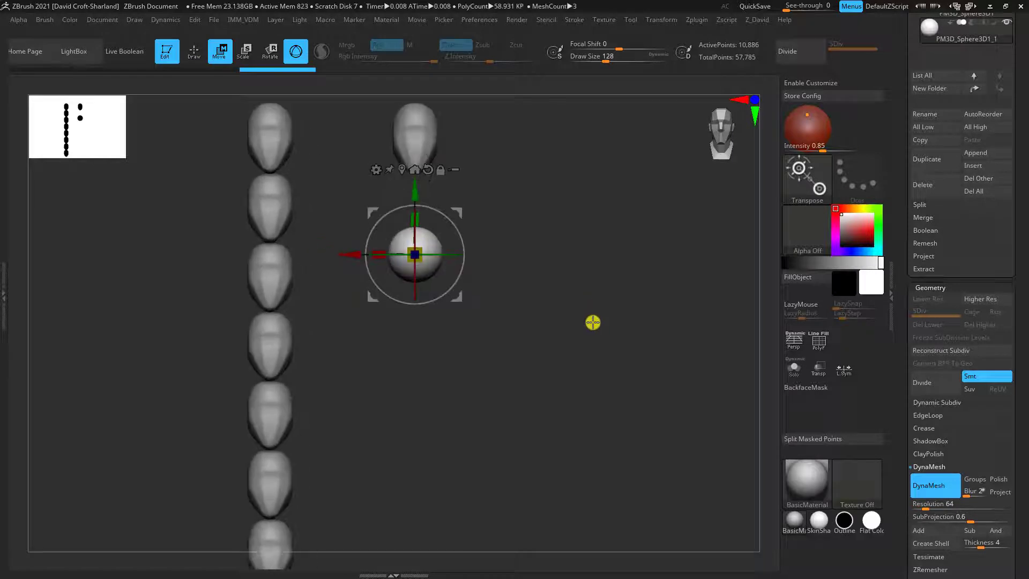
Leave the gizmo mode and import the MaleProportions image as a texture
key("q")
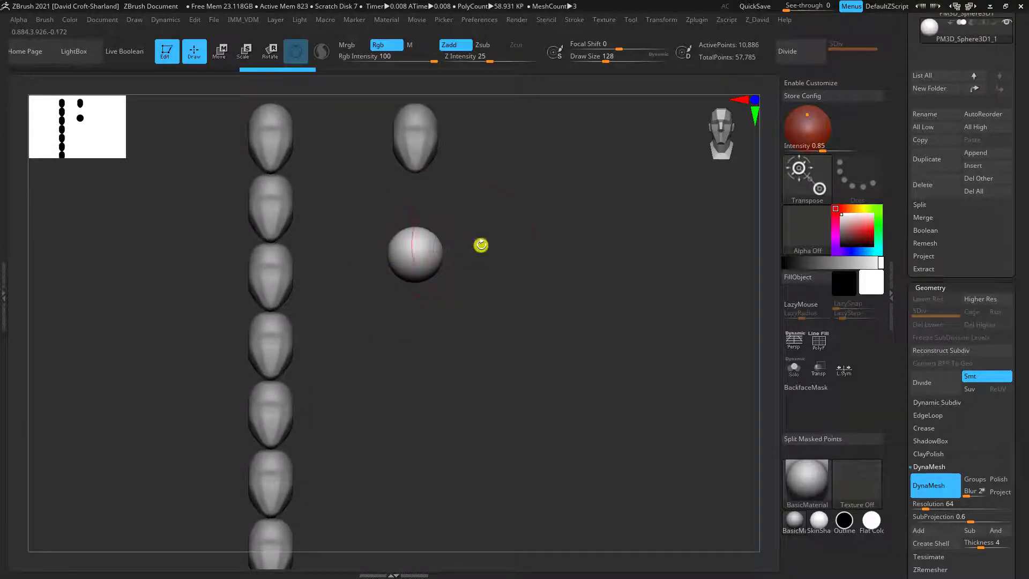
right_click_drag(481, 245, 467, 268, "ctrl")
right_click_drag(430, 237, 477, 292, "ctrl")
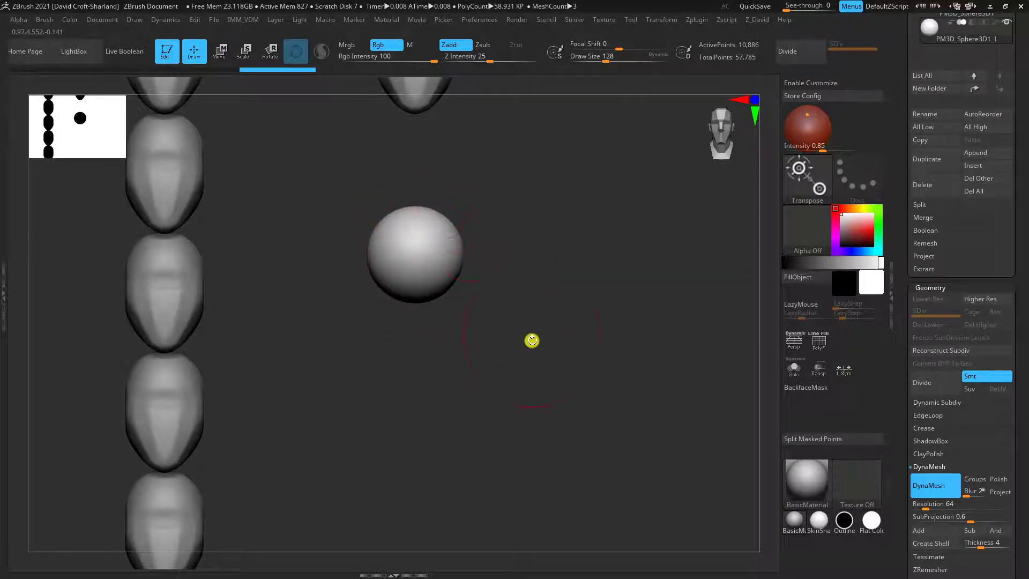
right_click_drag(532, 339, 456, 271, "ctrl")
mouse_move(505, 324)
right_mouse_down("ctrl")
mouse_move(538, 303)
mouse_move(535, 361)
mouse_move(534, 319)
mouse_move(506, 344)
mouse_move(524, 324)
right_mouse_up("ctrl")
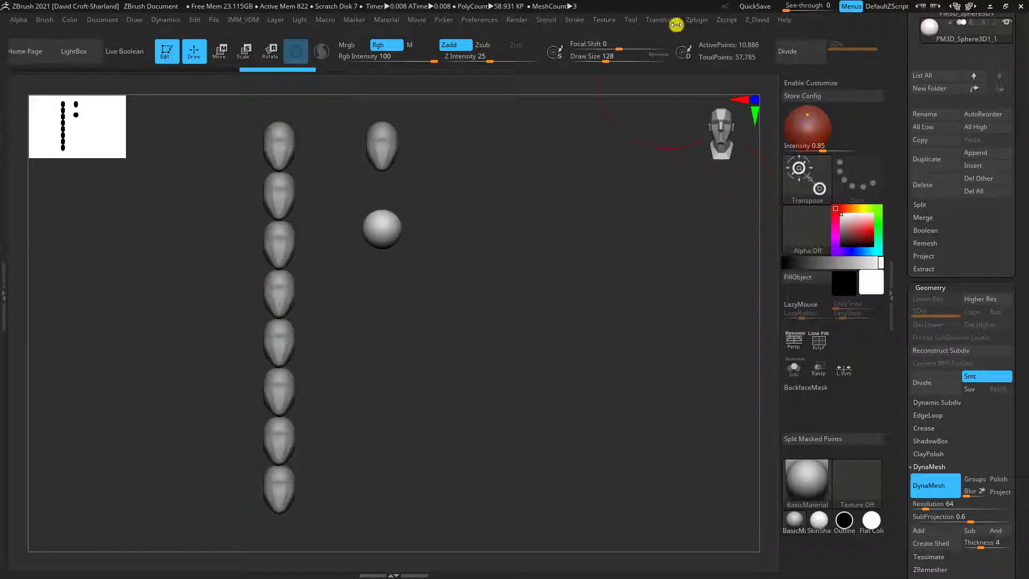
left_click(604, 21)
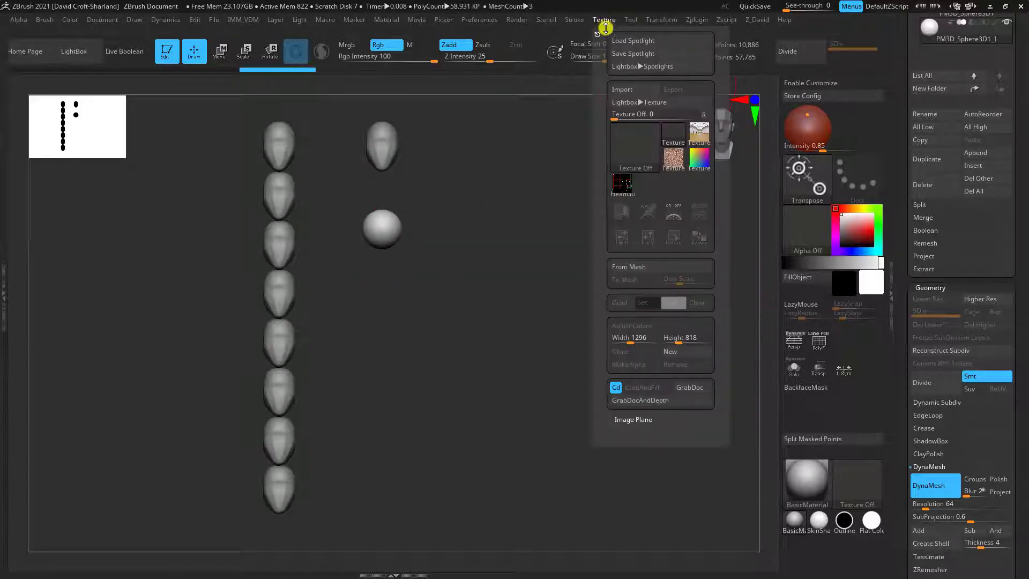
left_click(622, 90)
left_click(447, 149)
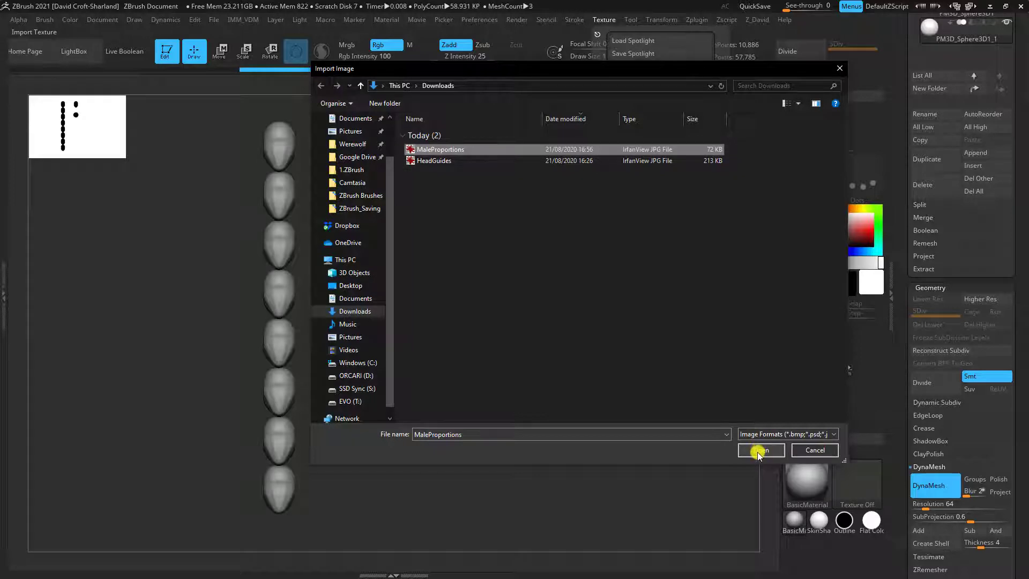
left_click(757, 451)
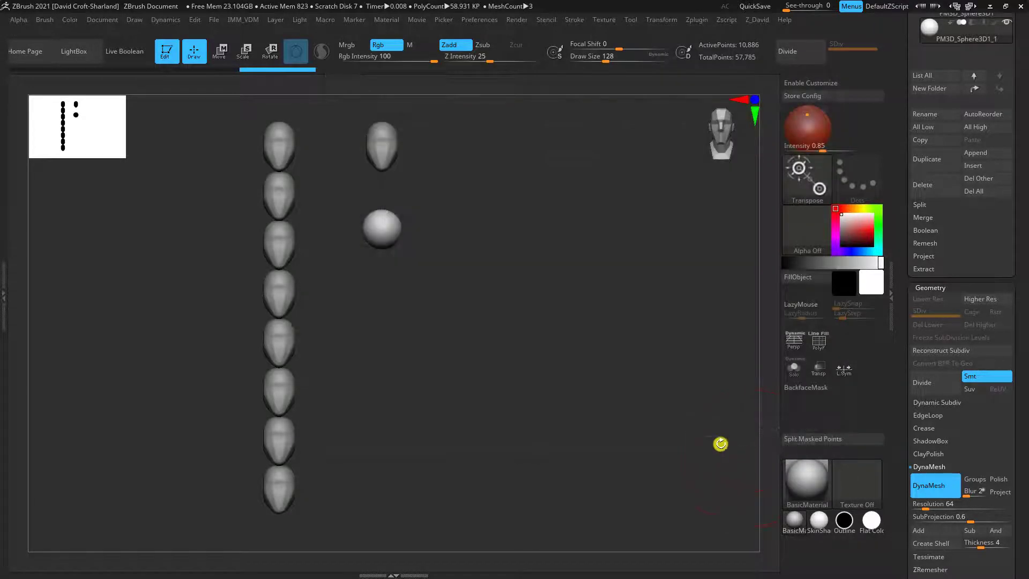
Select the imported MaleProportions texture and add it to Spotlight
left_click(605, 19)
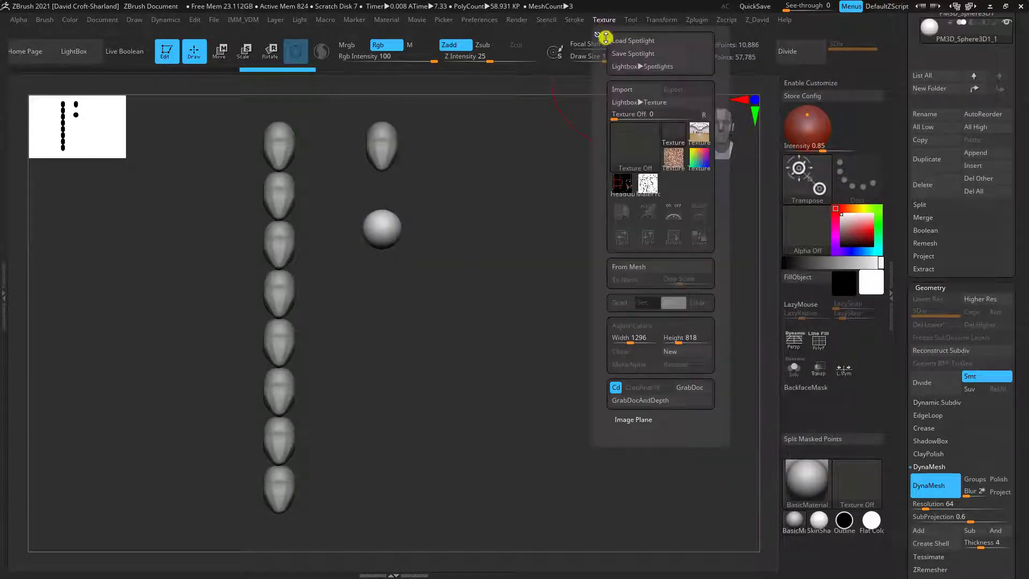
mouse_move(648, 191)
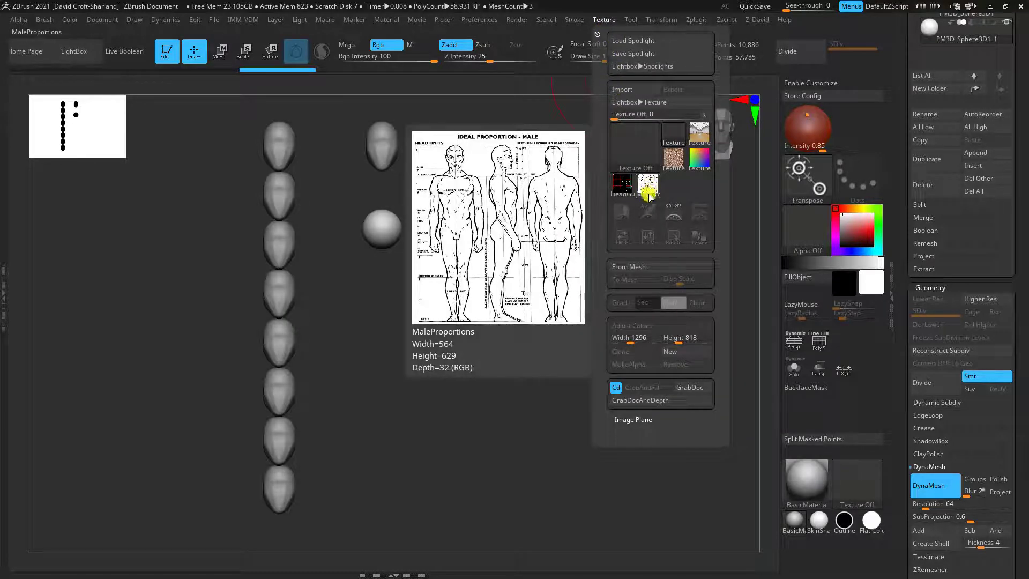
left_click(649, 186)
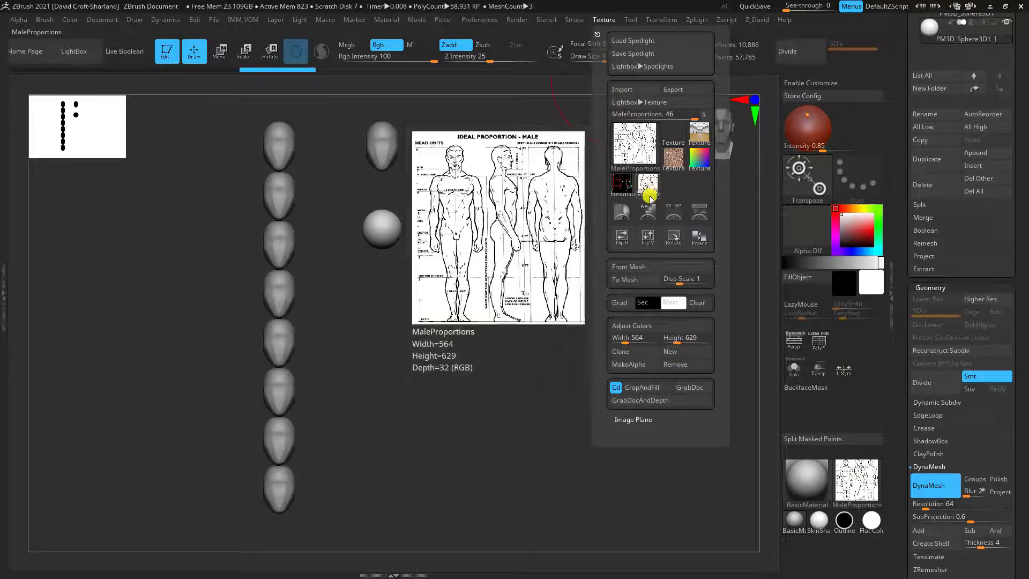
left_click(703, 214)
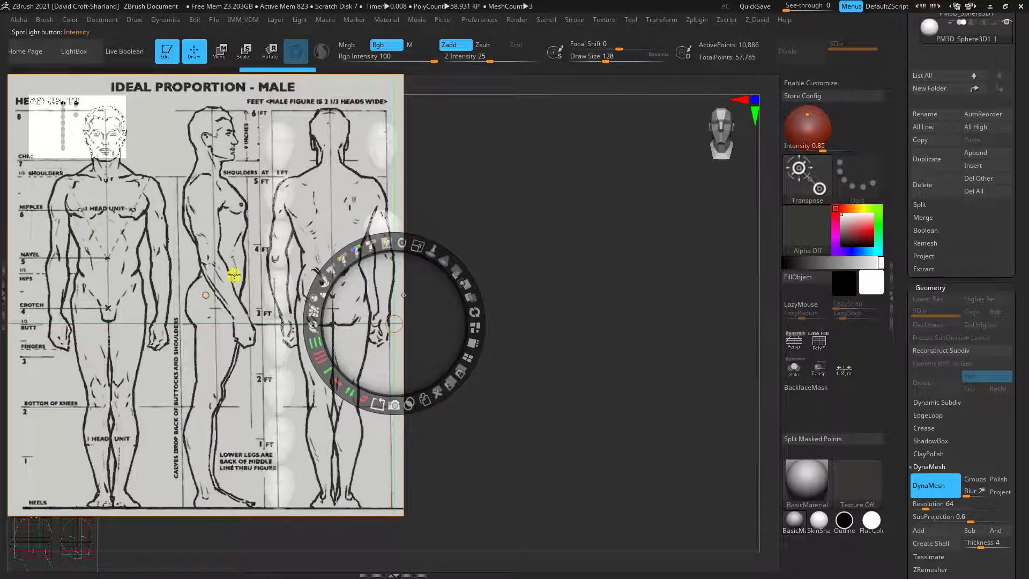
Move the proportion sheet over the models in Spotlight and enlarge it to fill about the full canvas height
left_click_drag(240, 229, 494, 254)
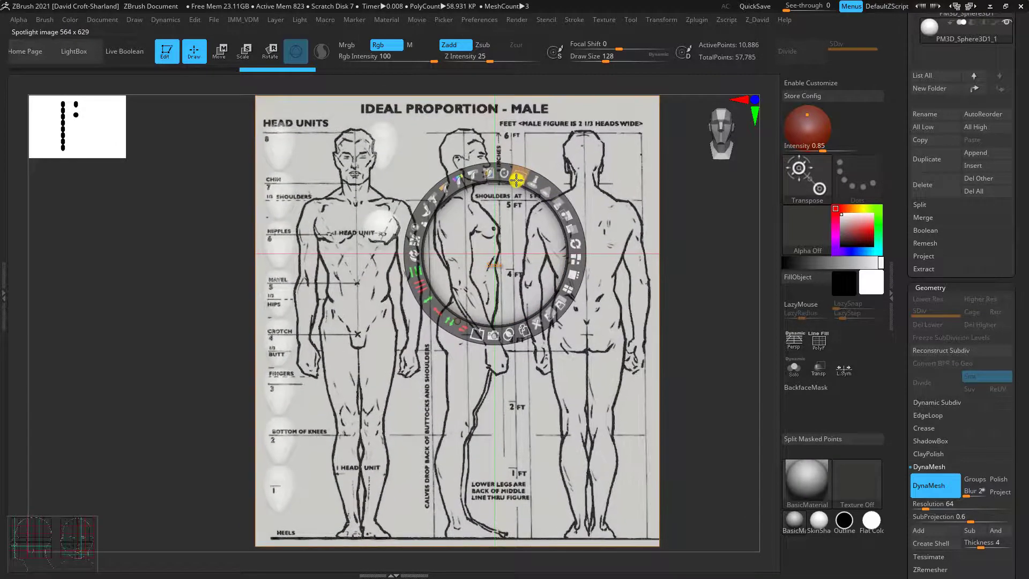
left_click_drag(510, 236, 525, 239)
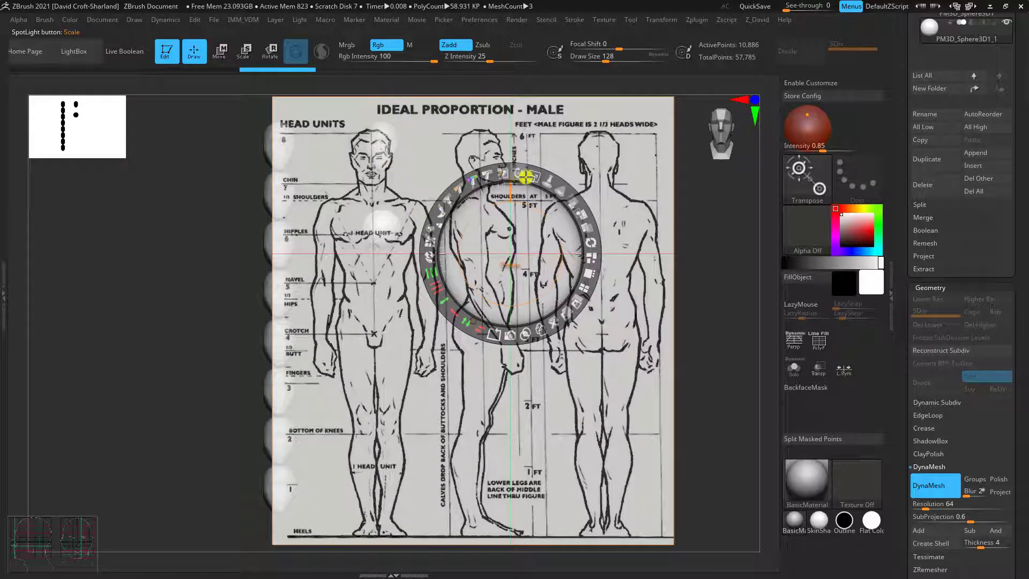
left_click_drag(532, 177, 535, 177)
left_click_drag(524, 240, 537, 233)
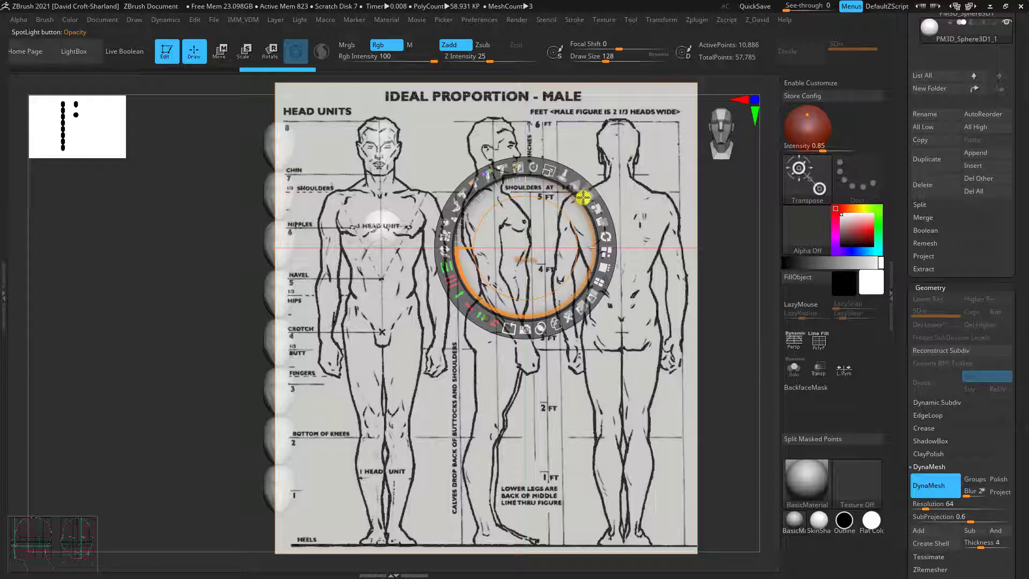
Lower the proportion sheet's opacity to a faint overlay and exit Spotlight editing with the image kept on screen
left_click_drag(569, 181, 572, 184)
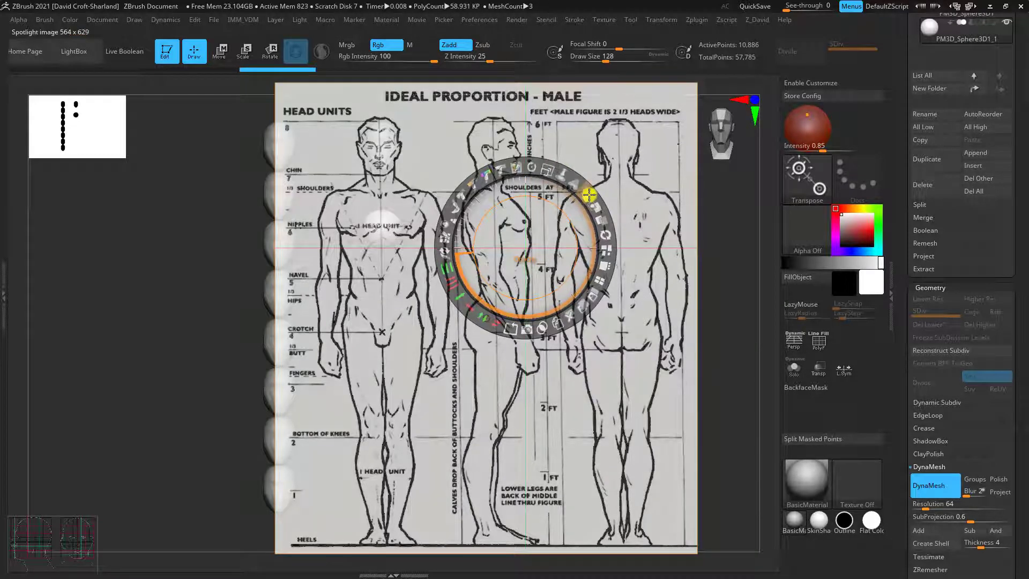
left_click_drag(588, 194, 512, 174)
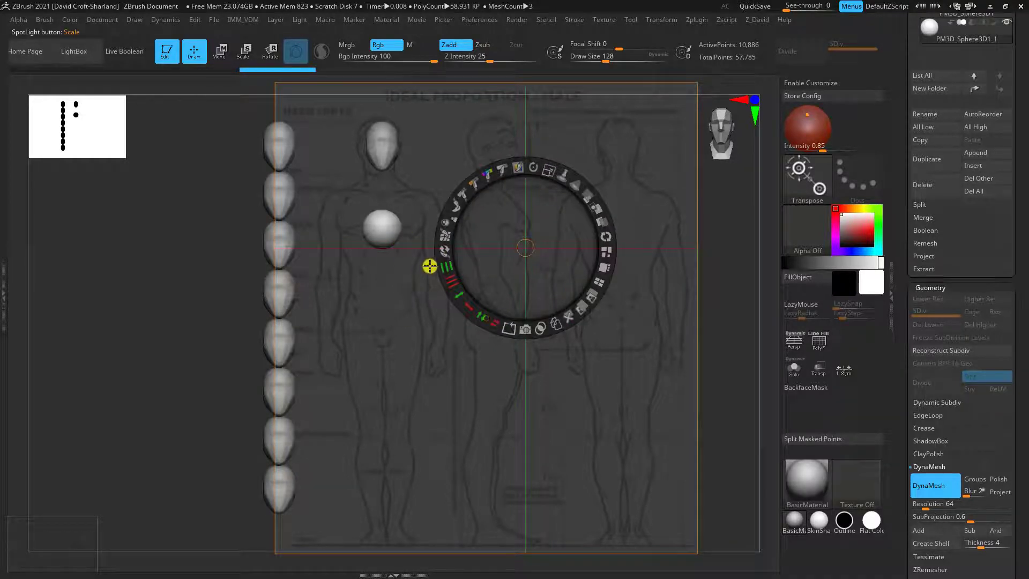
key("z")
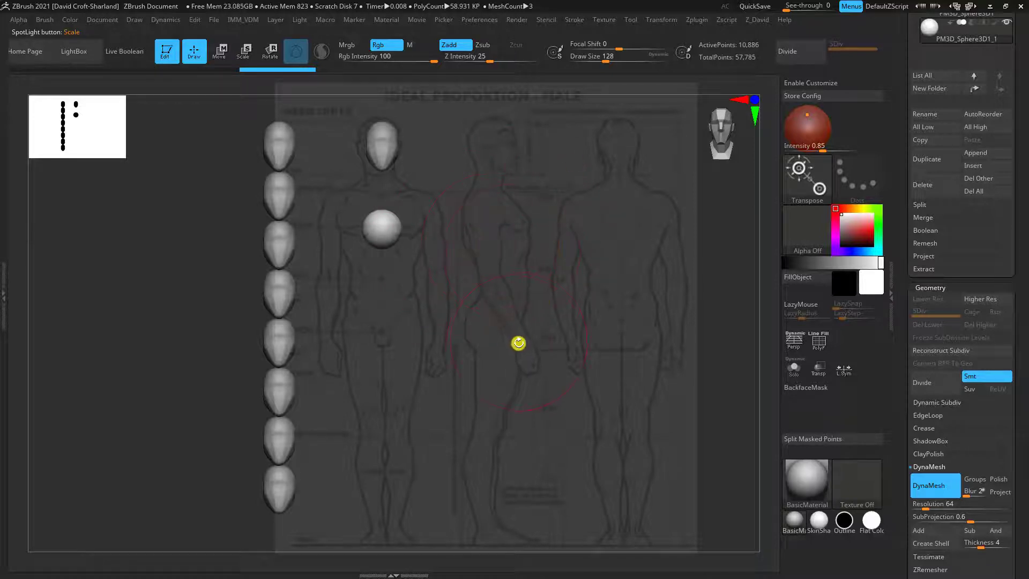
Check the heads and sphere at an angle with perspective distortion on, and return to the front view with perspective off
mouse_move(518, 342)
left_mouse_down("alt")
mouse_move(519, 328)
mouse_move(516, 349)
left_mouse_up("alt")
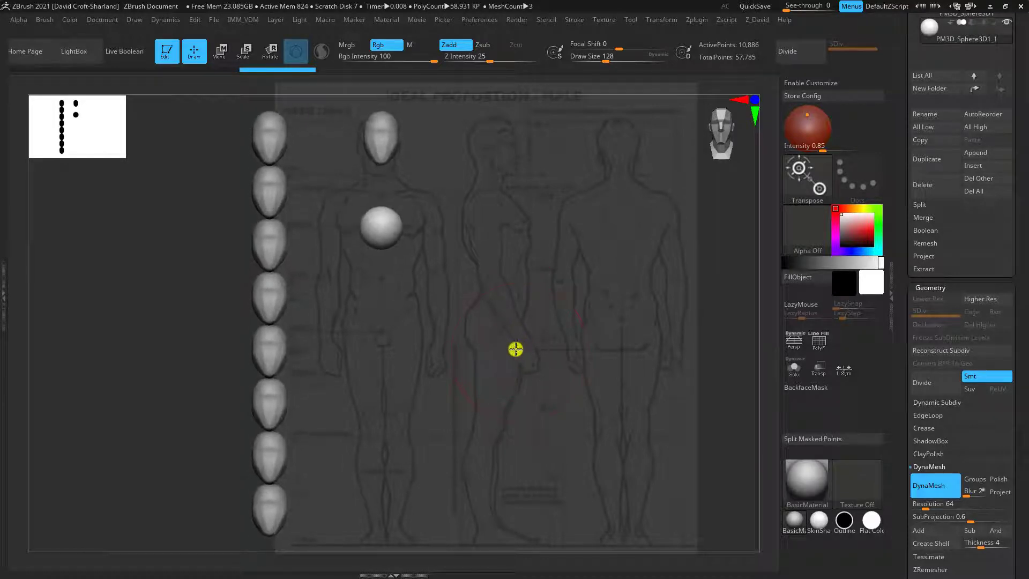
left_click(794, 348)
mouse_move(696, 381)
left_mouse_down()
mouse_move(633, 393)
mouse_move(679, 383)
left_mouse_up()
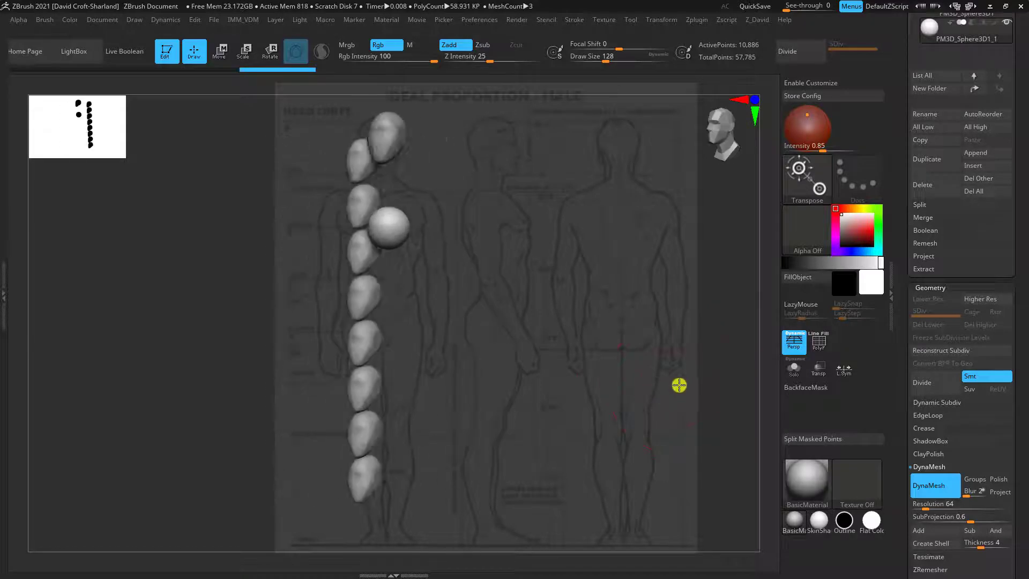
left_click_drag(578, 258, 579, 386)
key("w")
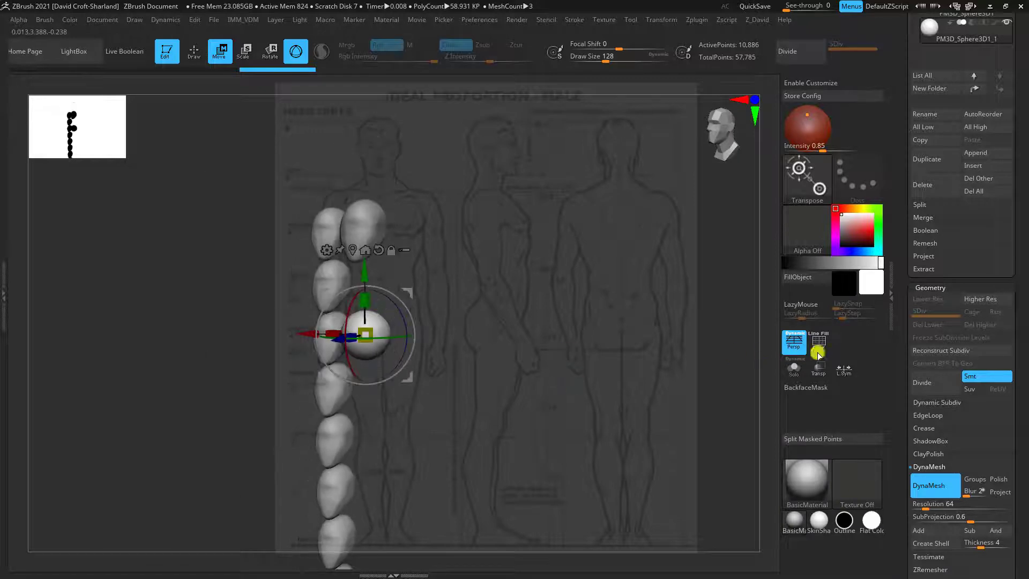
left_click(787, 344)
left_click_drag(506, 348, 535, 166)
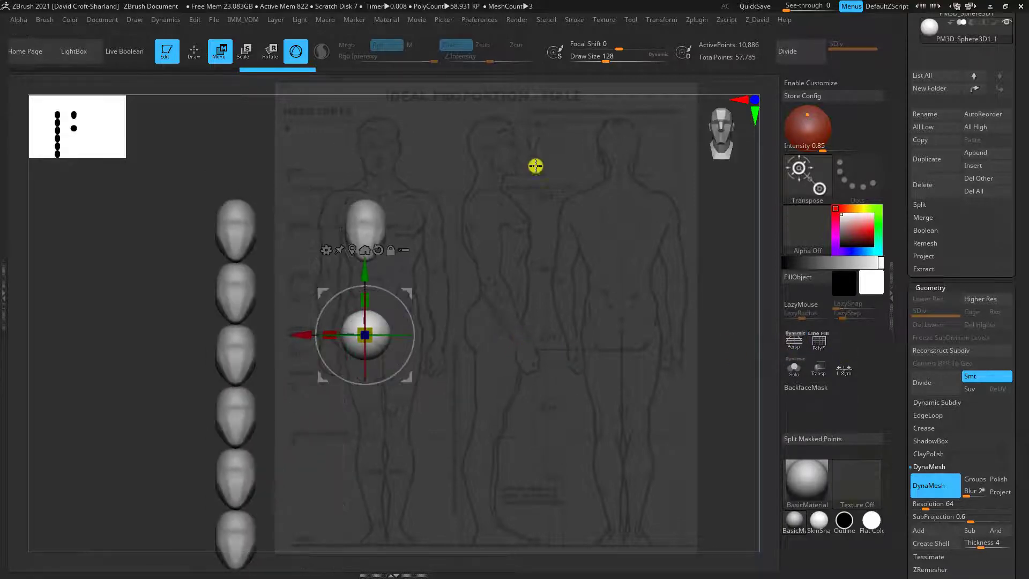
Fit the front view to the reference sheet so the eight-head column spans the male figure from crown to heels
left_click_drag(501, 292, 529, 260)
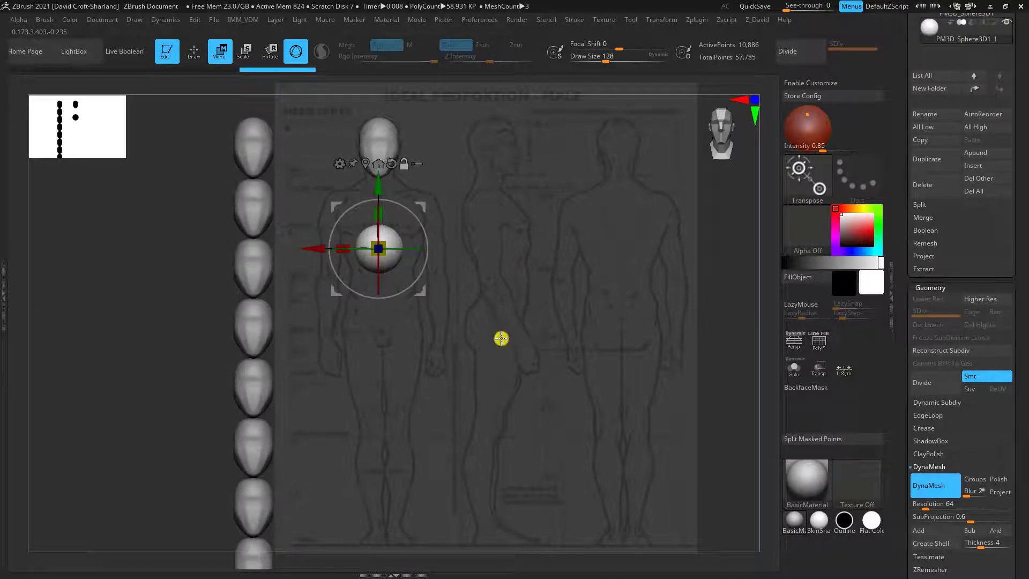
left_click_drag(501, 338, 508, 317)
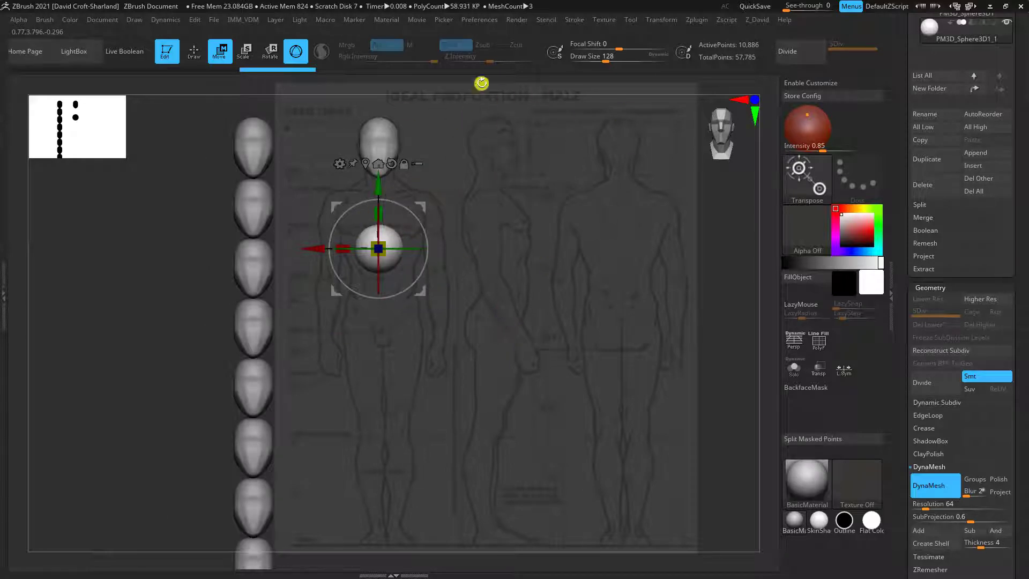
left_click_drag(511, 298, 528, 246)
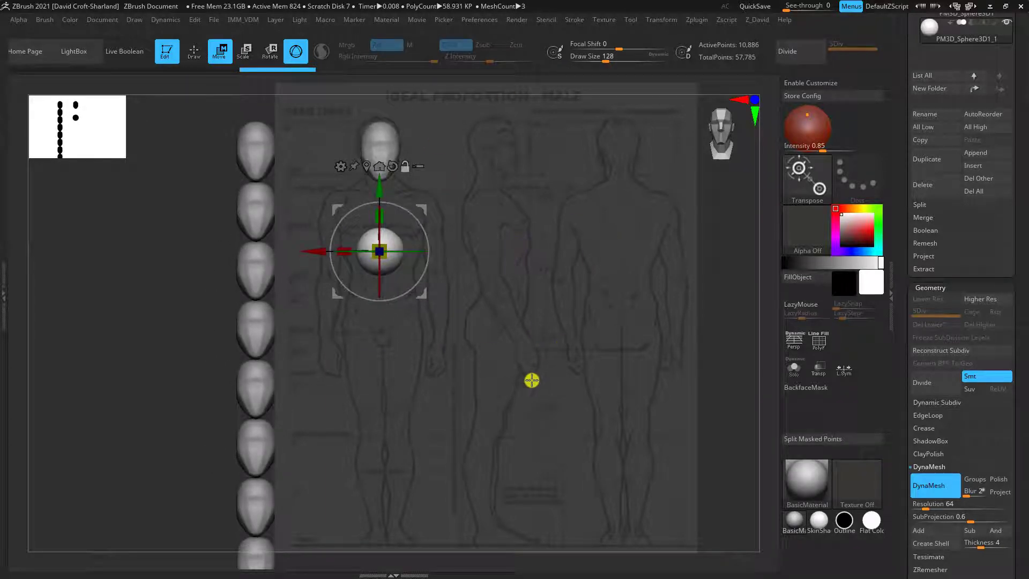
mouse_move(532, 393)
left_mouse_down()
mouse_move(531, 379)
mouse_move(532, 392)
left_mouse_up()
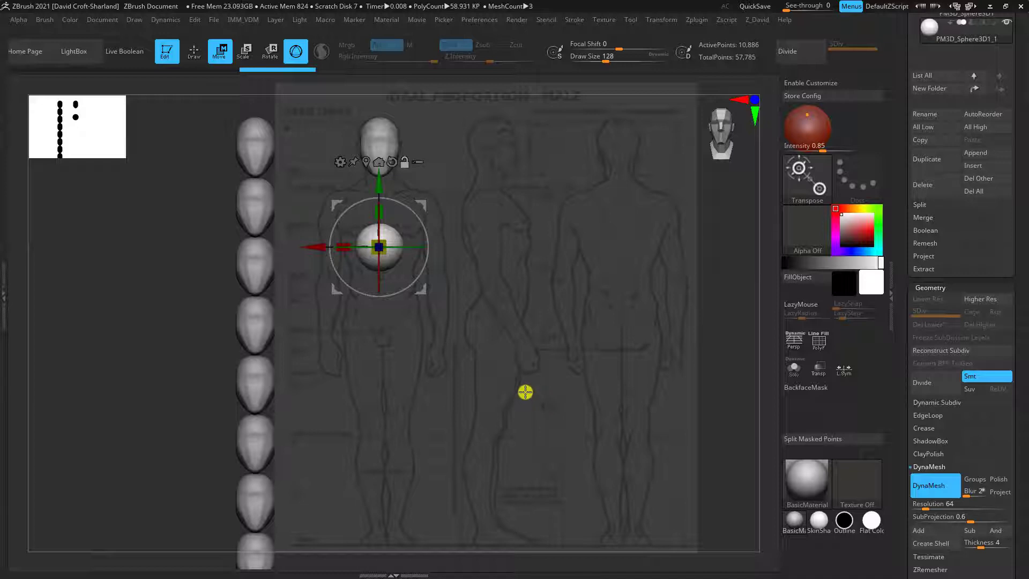
left_click_drag(525, 393, 522, 387)
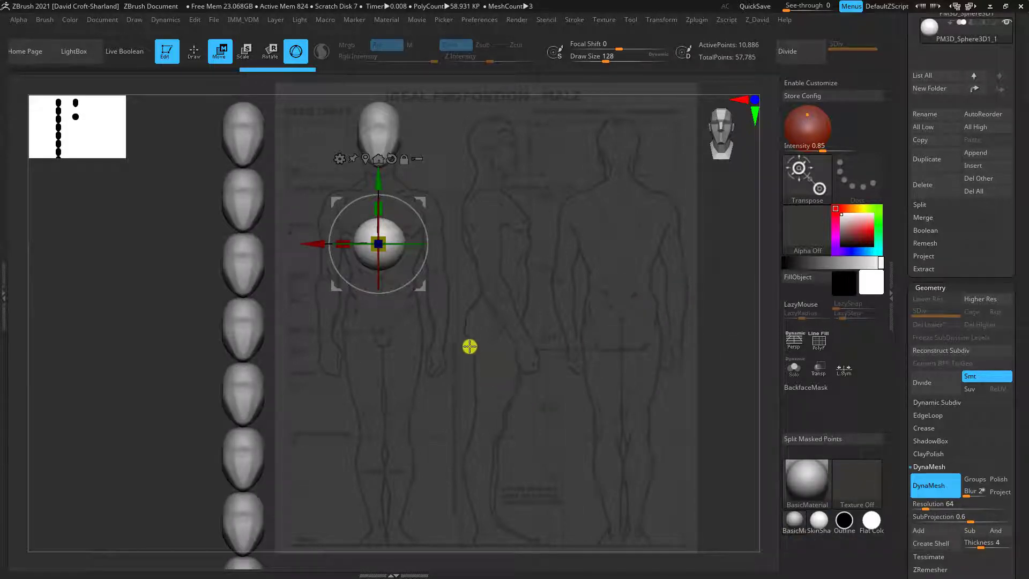
mouse_move(469, 347)
left_mouse_down()
mouse_move(493, 386)
mouse_move(472, 349)
left_mouse_up()
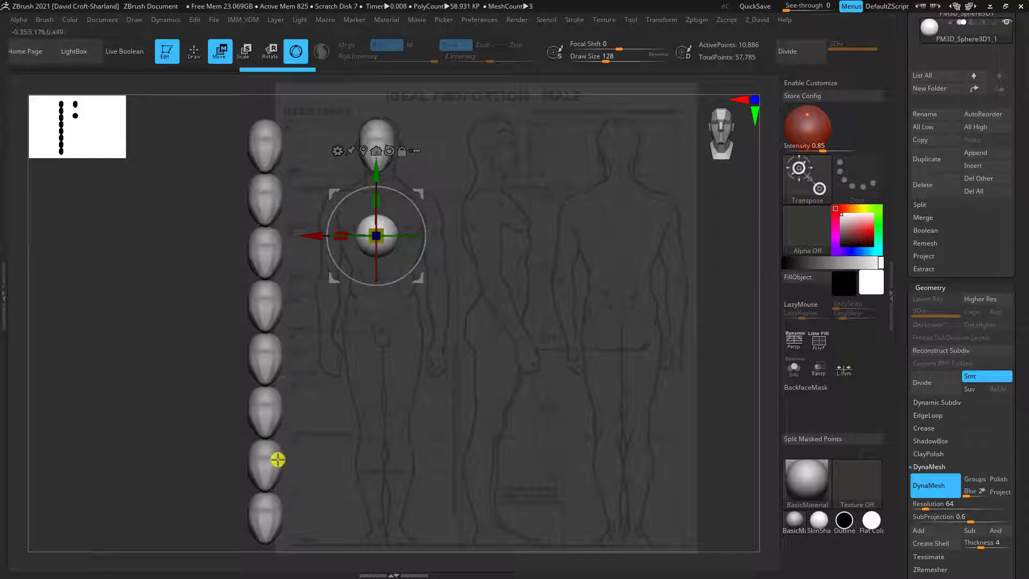
left_click_drag(408, 432, 430, 418)
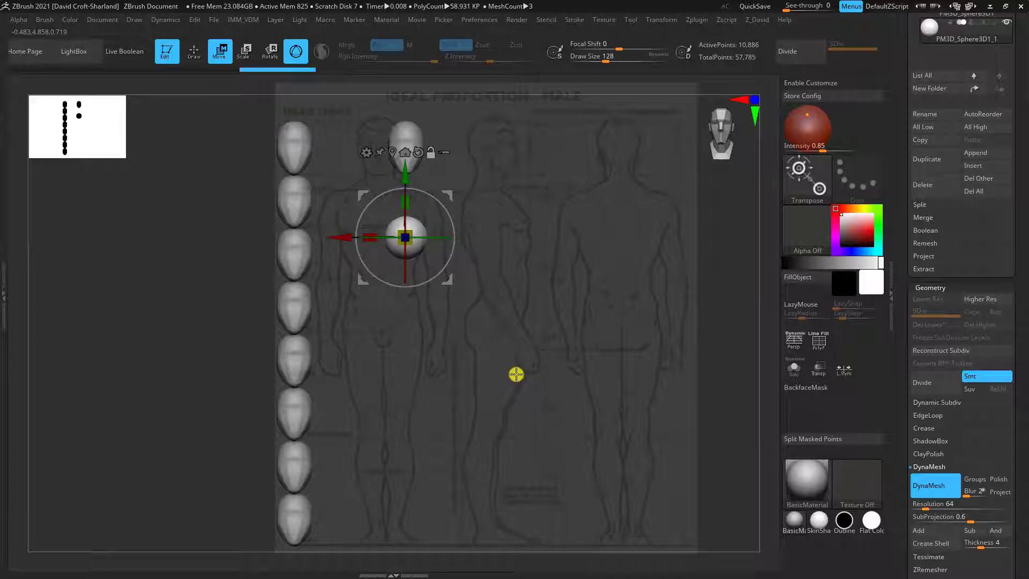
left_click_drag(530, 374, 509, 374, "alt")
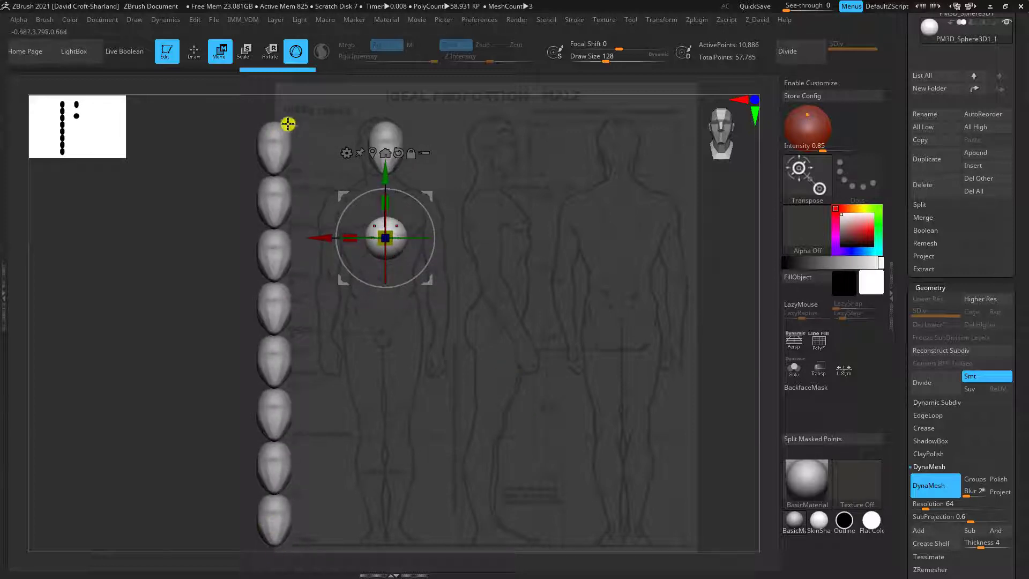
left_click_drag(507, 298, 502, 299, "alt")
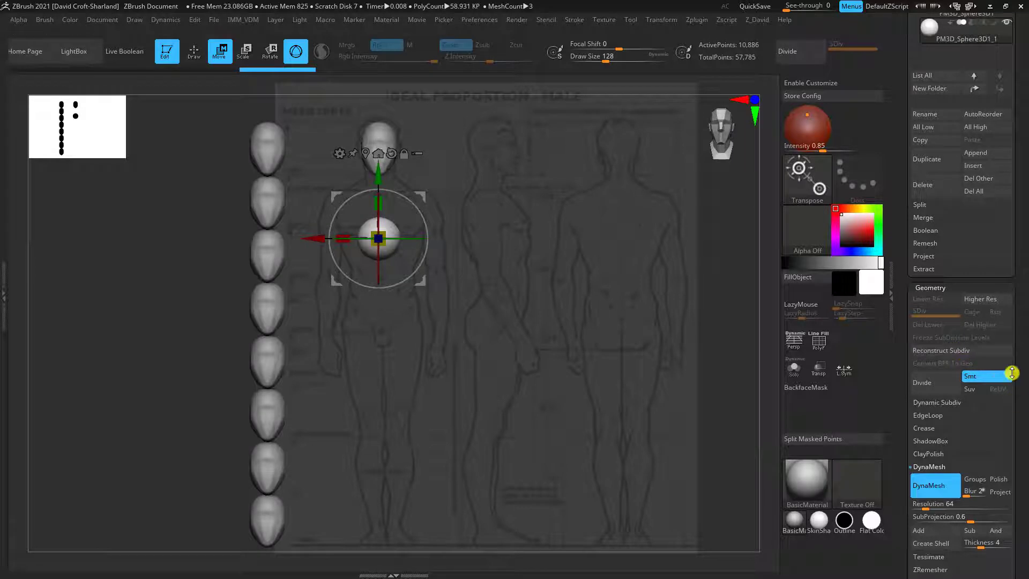
Dock the Document palette with ZAppLink Properties expanded, and store the aligned view as the Front view
left_click_drag(1023, 413, 992, 425)
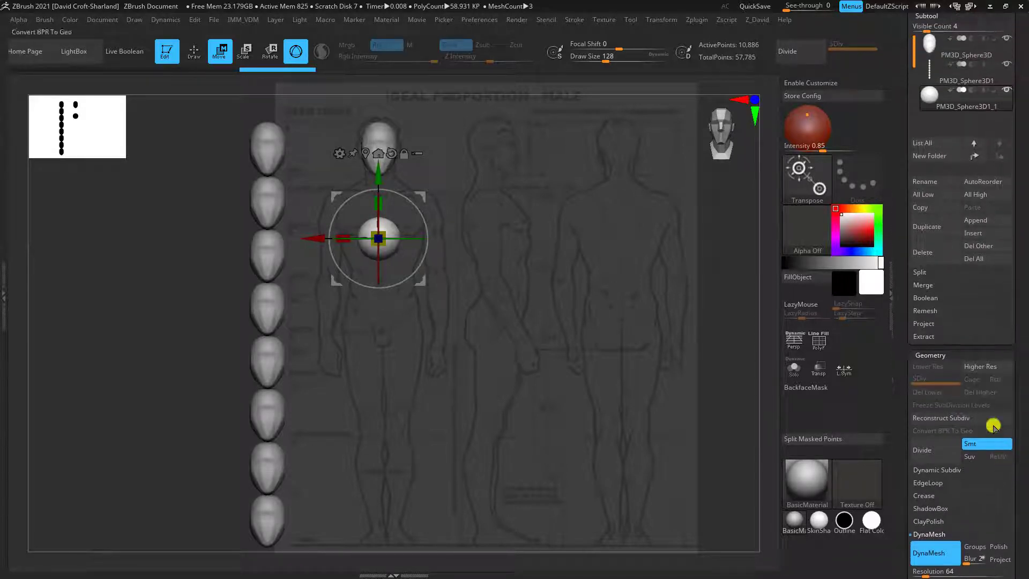
left_click(100, 22)
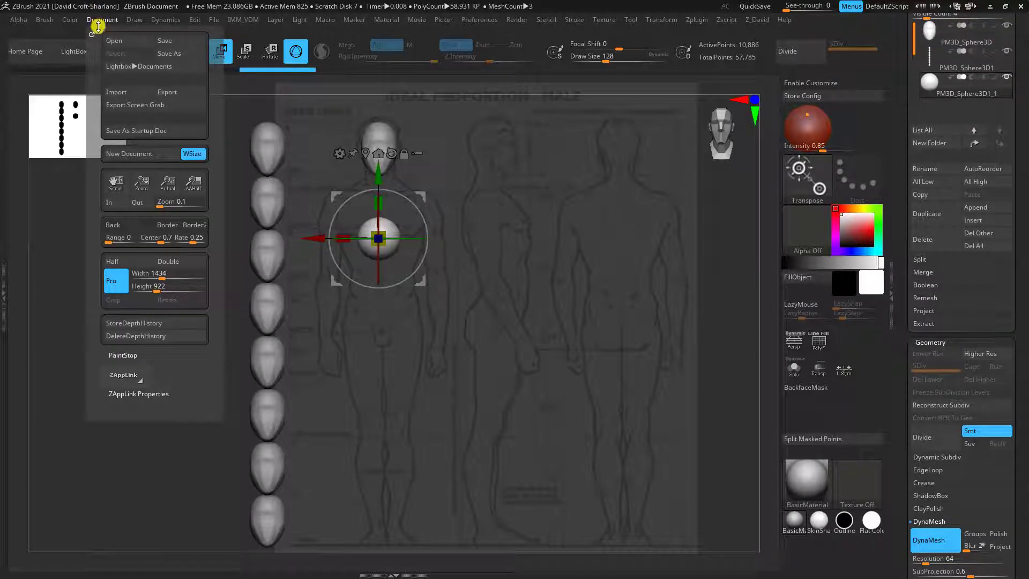
left_click(144, 394)
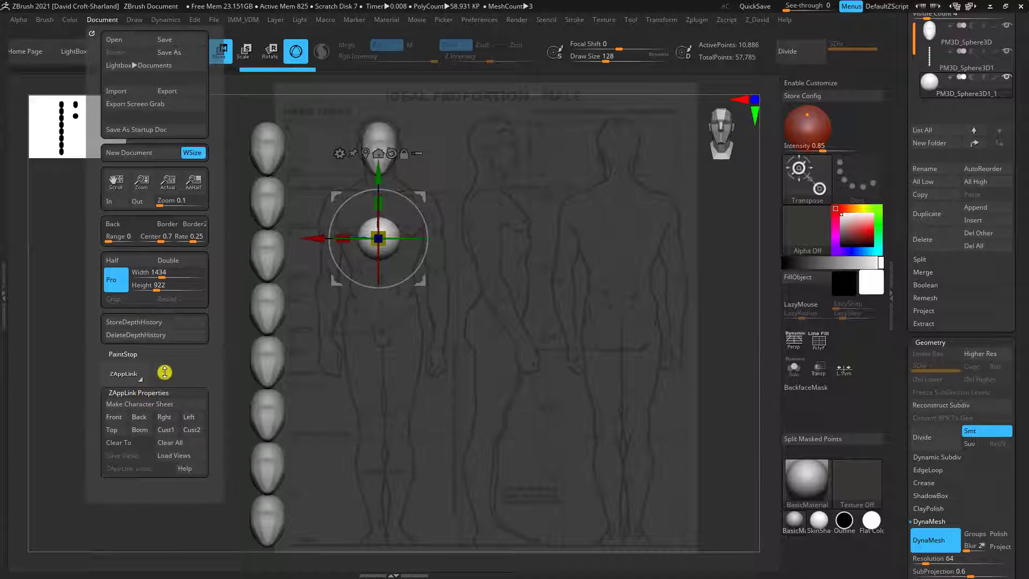
left_click(92, 34)
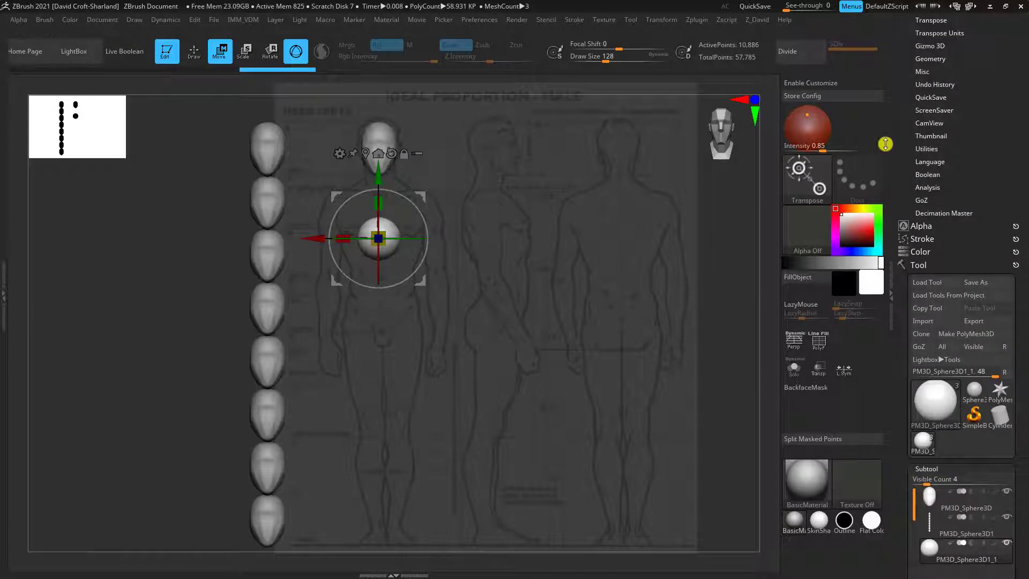
left_click_drag(979, 181, 990, 340)
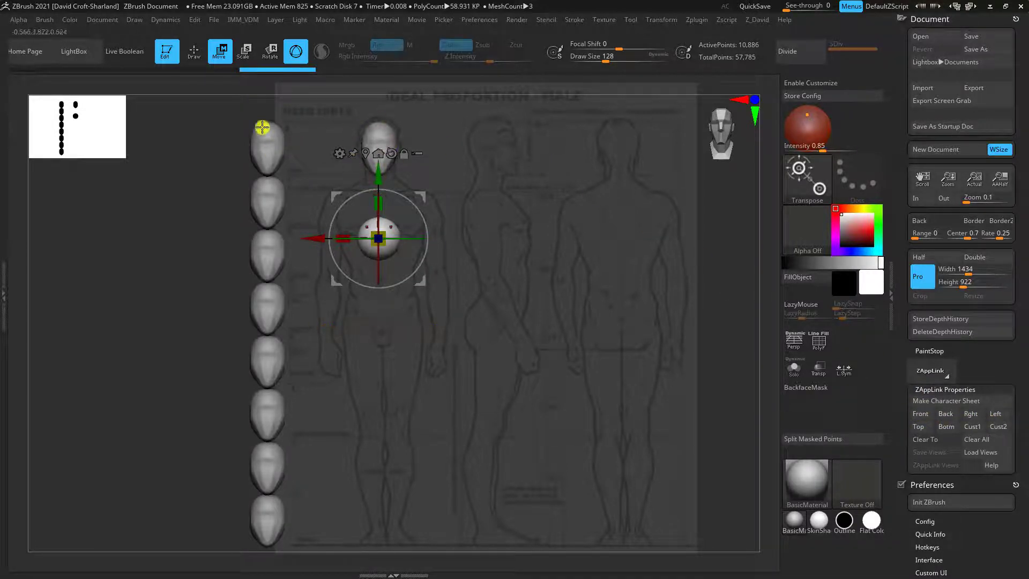
left_click(917, 418)
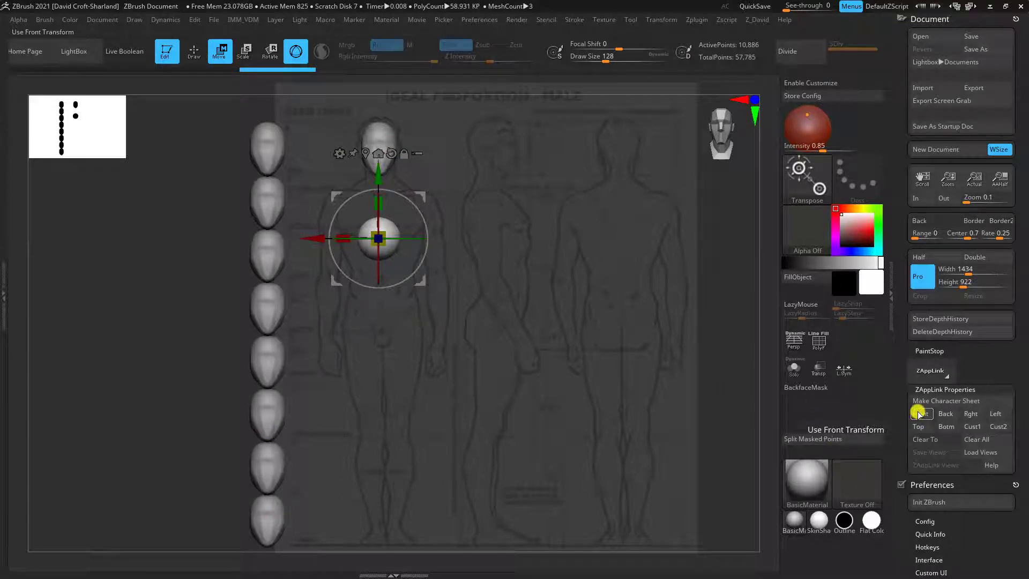
Store the aligned view as the Front view, and test recalling it after orbiting the model away
left_click(917, 414)
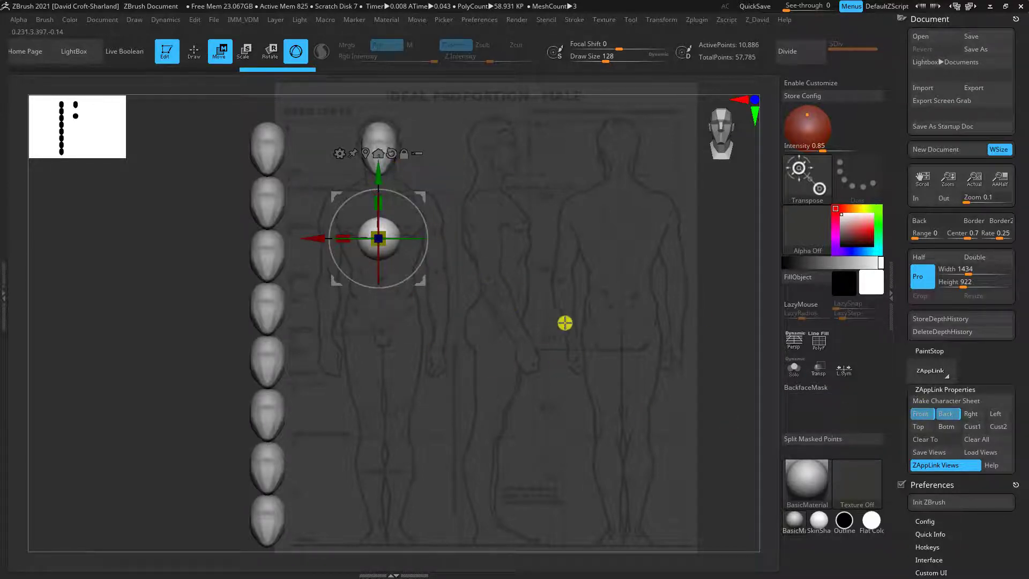
left_click_drag(636, 409, 658, 390)
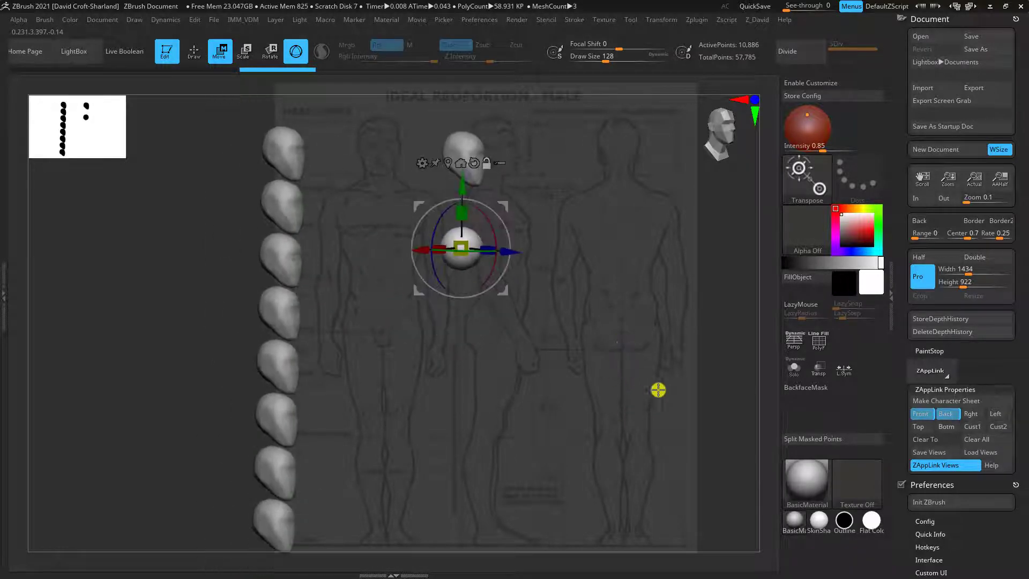
left_click(921, 415)
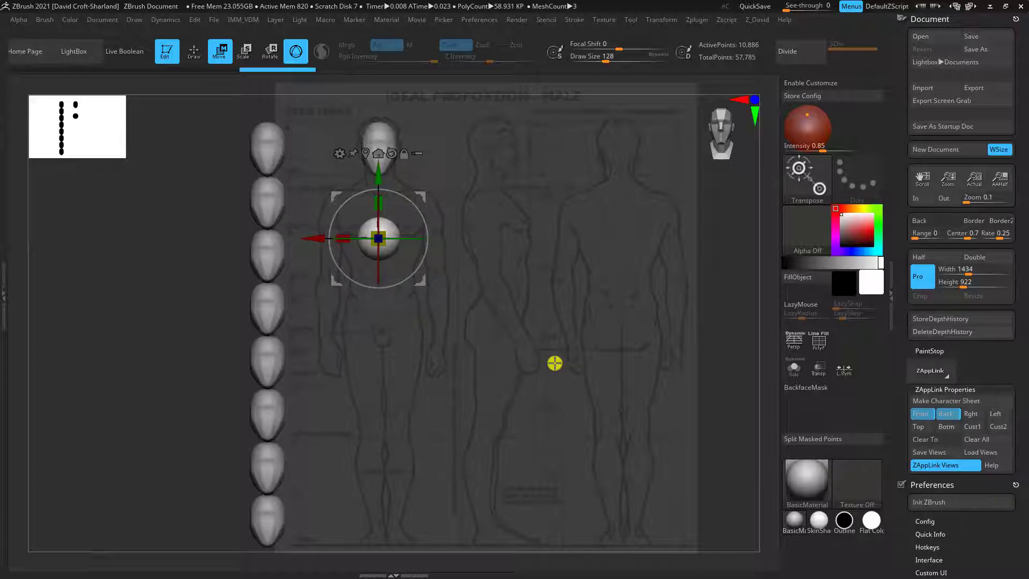
left_click_drag(531, 363, 593, 375)
left_click(919, 414)
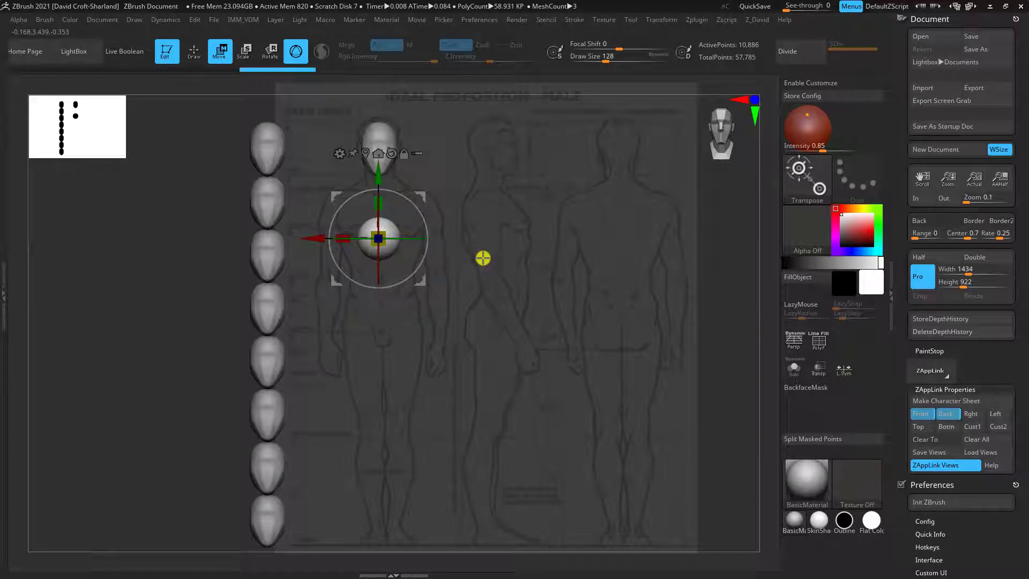
left_click_drag(481, 257, 510, 257)
left_click_drag(515, 257, 513, 259)
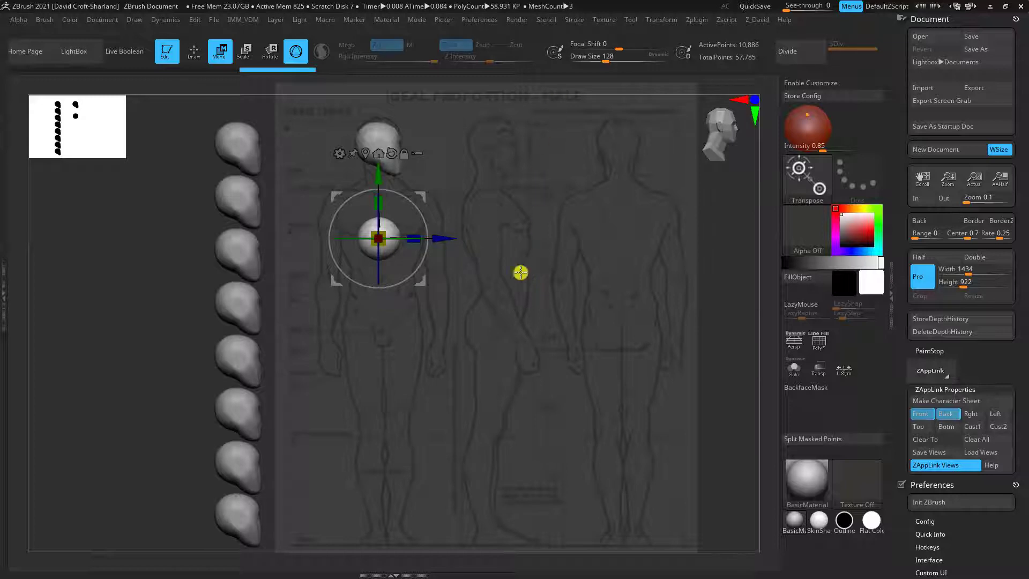
left_click_drag(539, 272, 577, 288, "alt")
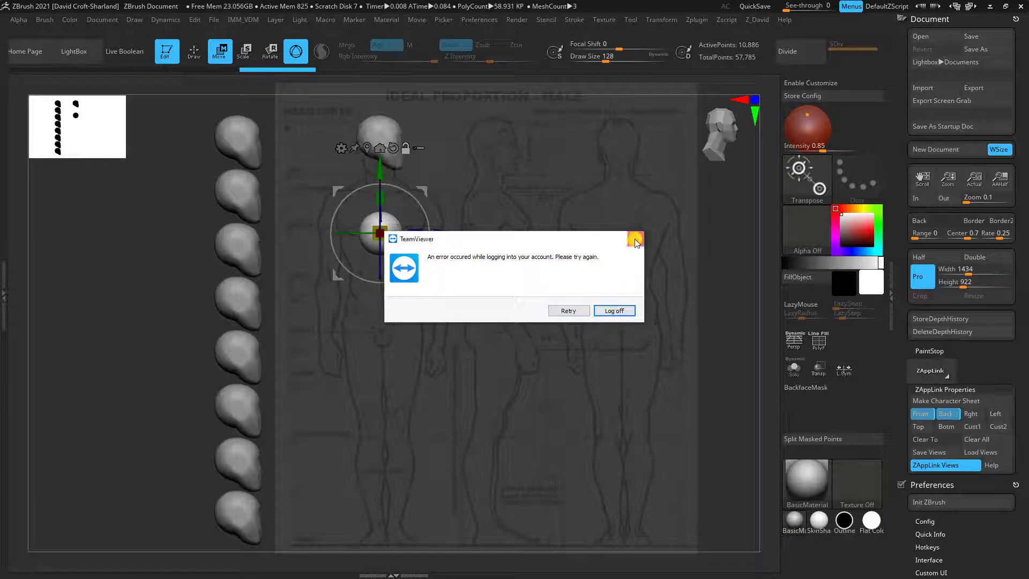
left_click(635, 241)
left_click(920, 414)
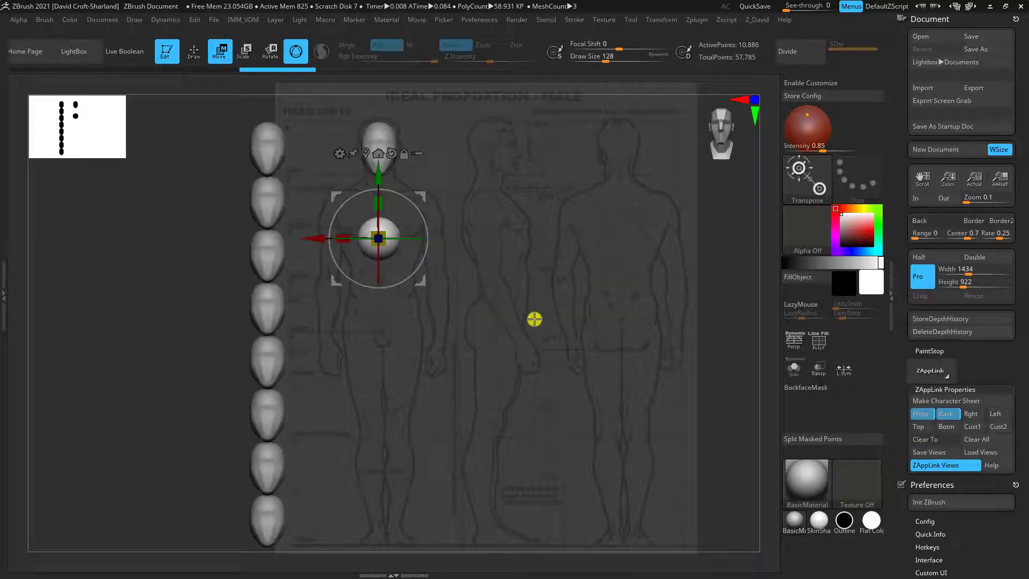
Align the model's side view with the side-profile figure on the sheet and store it as the Left view, checking it against Front
left_click_drag(534, 319, 693, 312)
key("alt+shift")
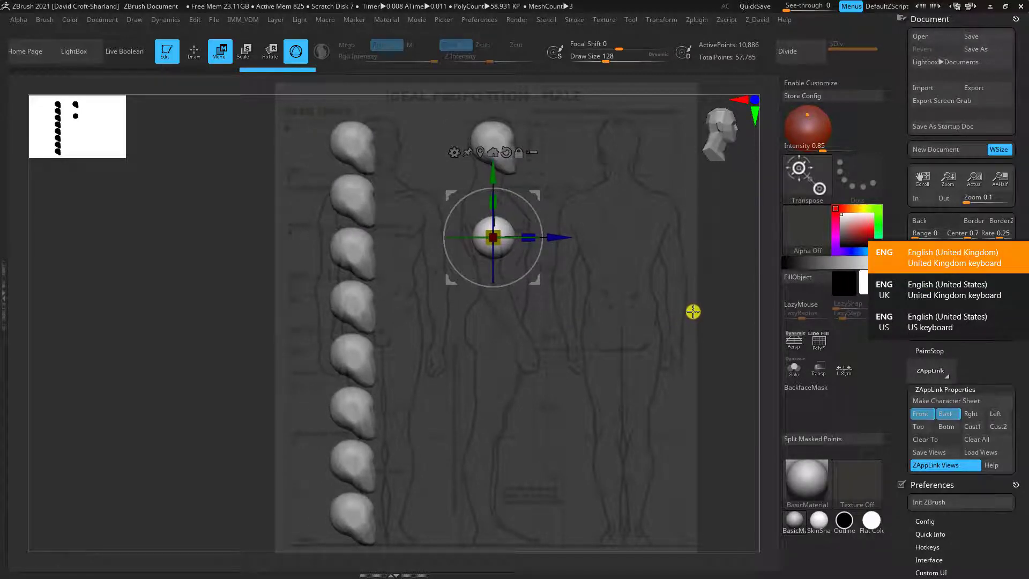
left_click_drag(693, 310, 684, 312, "alt")
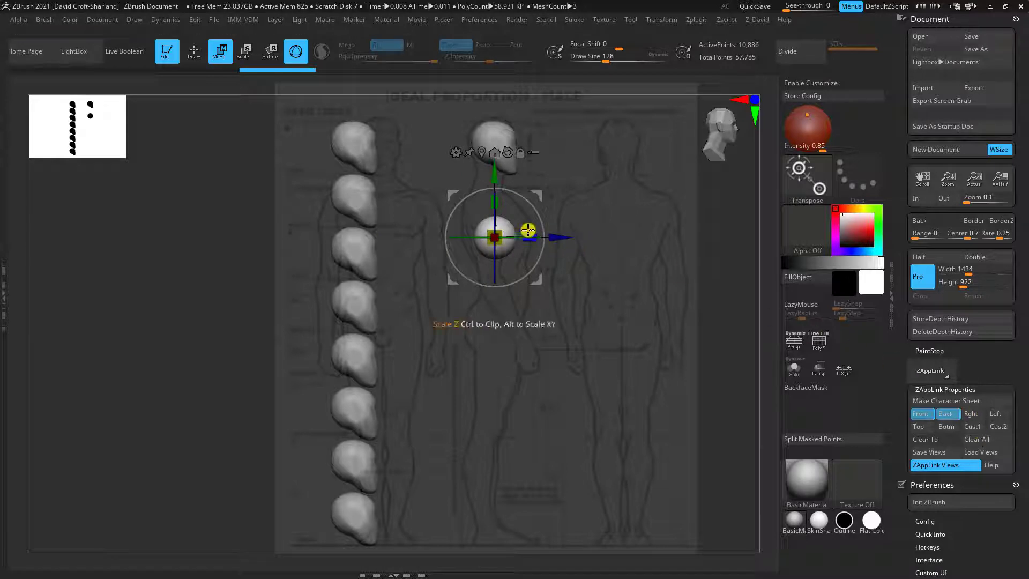
left_click(997, 414)
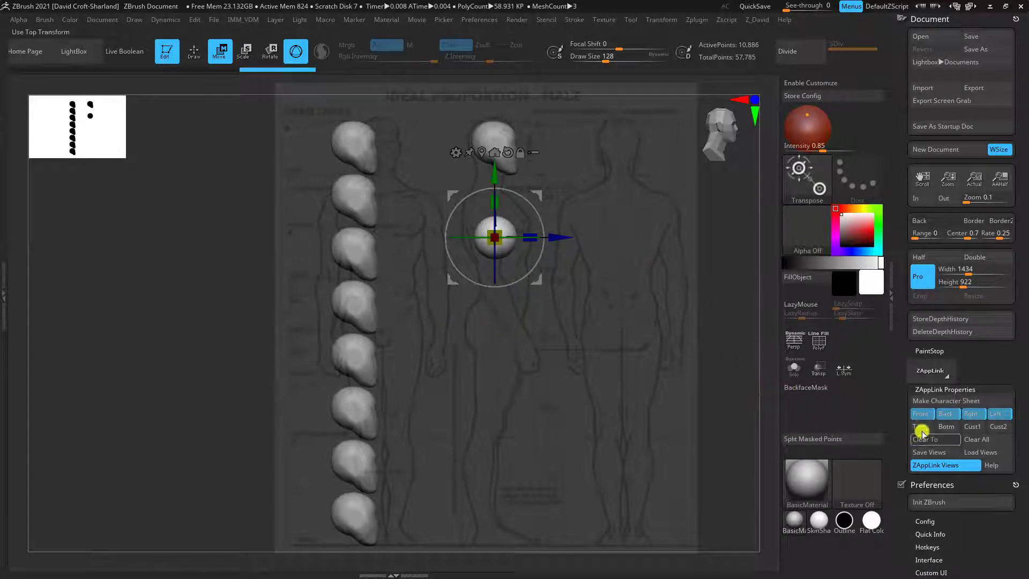
left_click(918, 416)
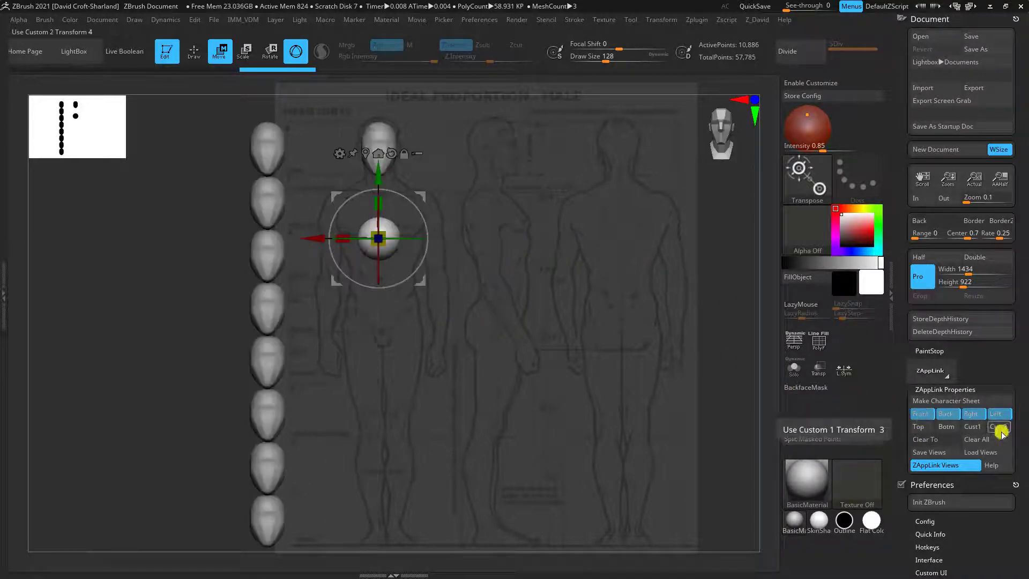
left_click(996, 414)
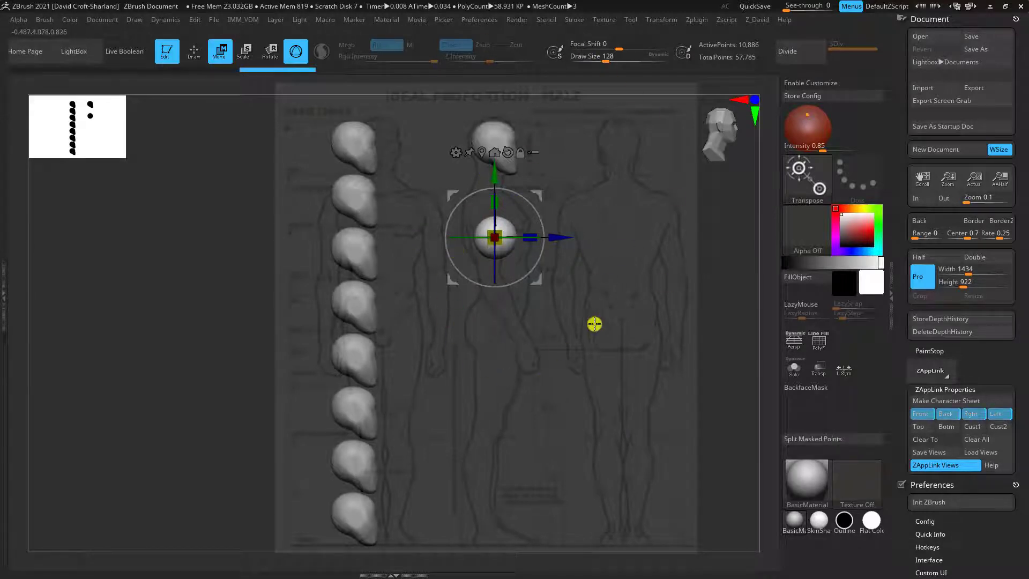
left_click(924, 426)
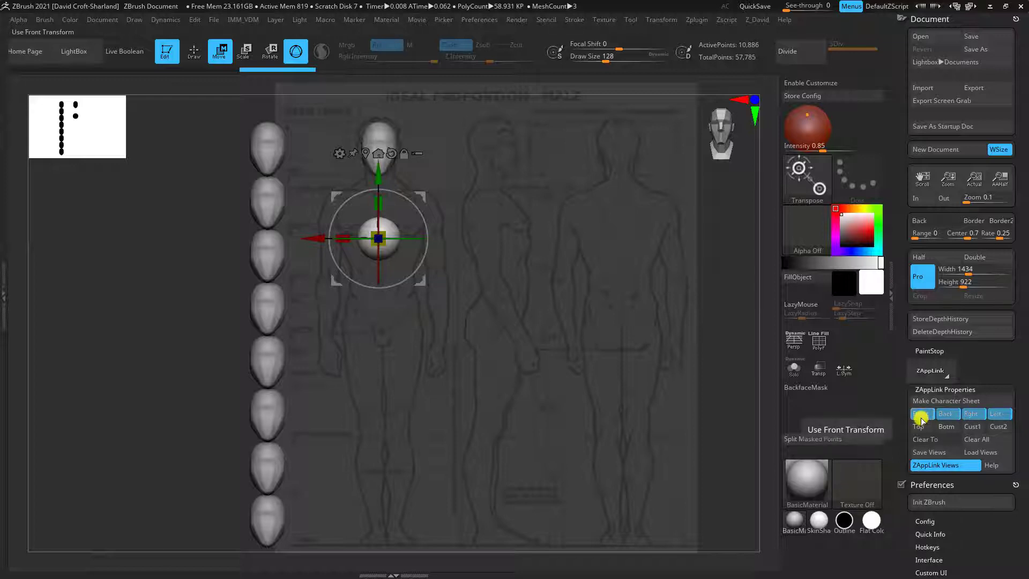
Assign a custom hotkey to the stored Front view, overriding the key's existing assignment
key("ctrl")
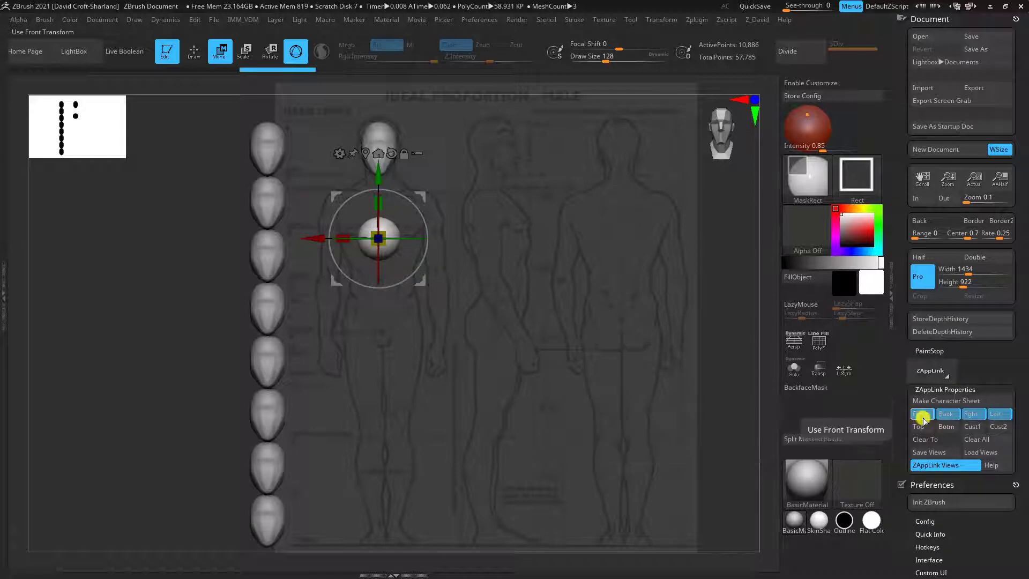
left_click(921, 415, "ctrl+alt")
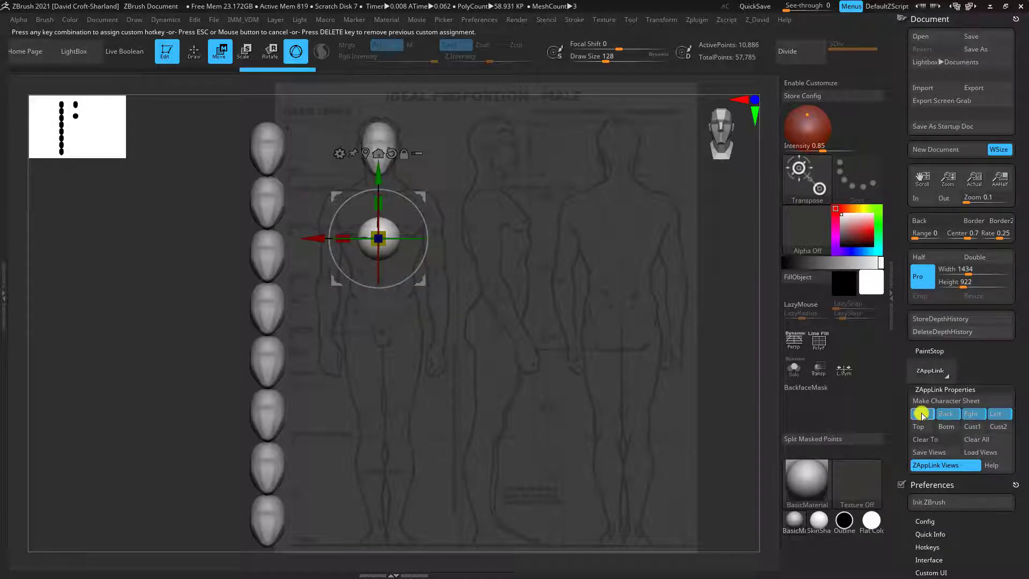
key("1")
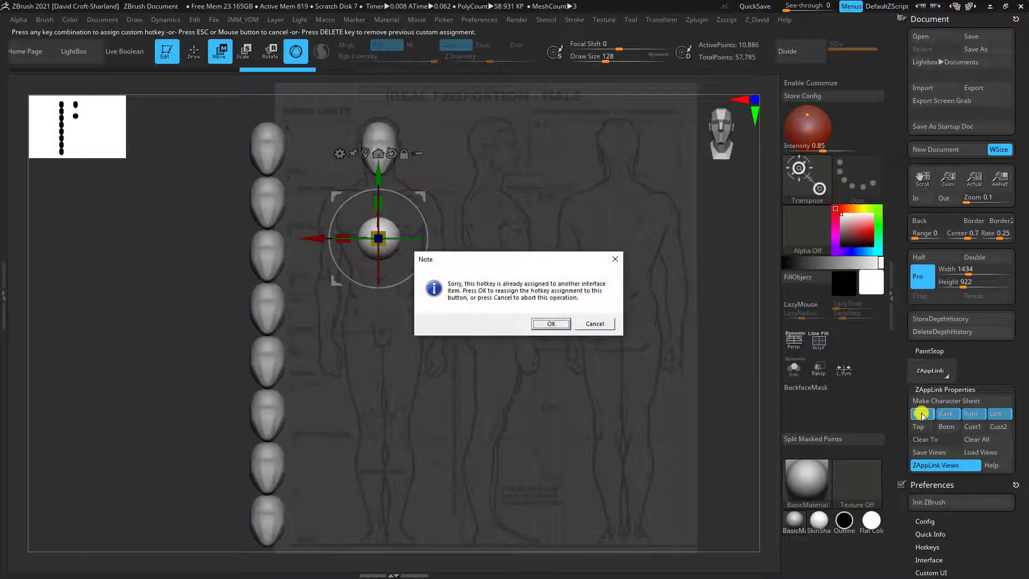
left_click(551, 323)
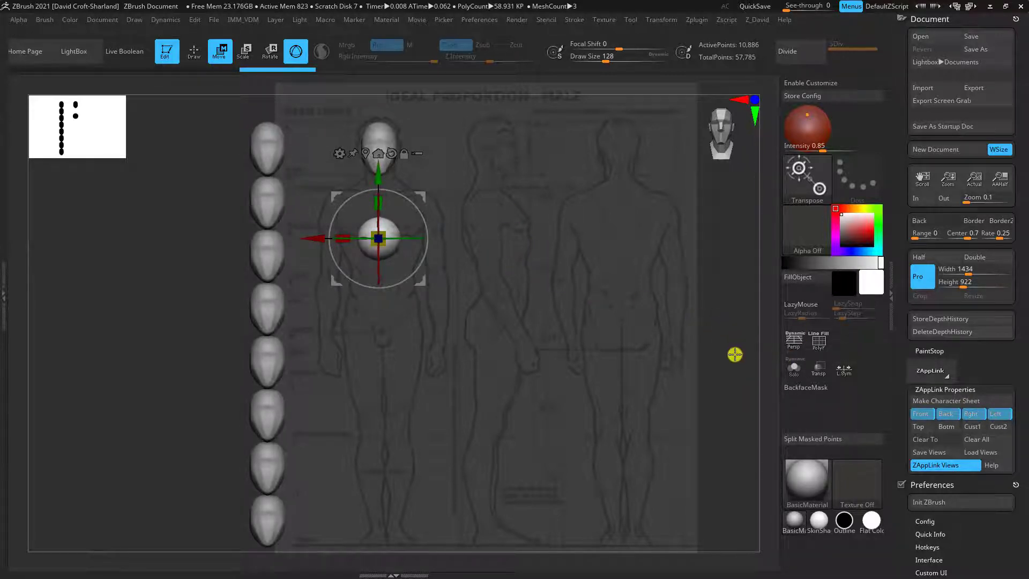
Assign L as the custom hotkey for the stored Left view, overriding its existing assignment
key("ctrl")
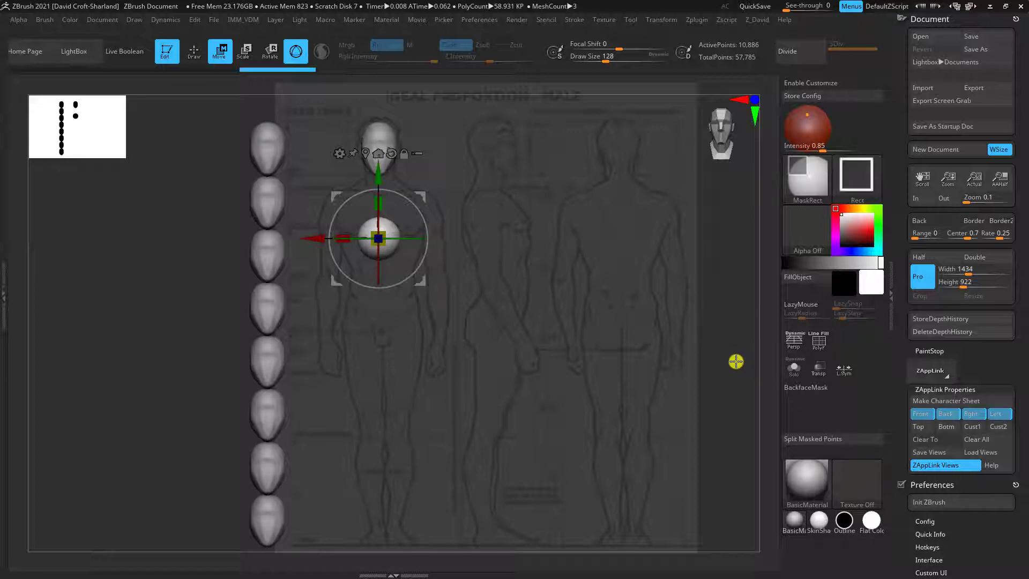
left_click(997, 415, "ctrl+alt")
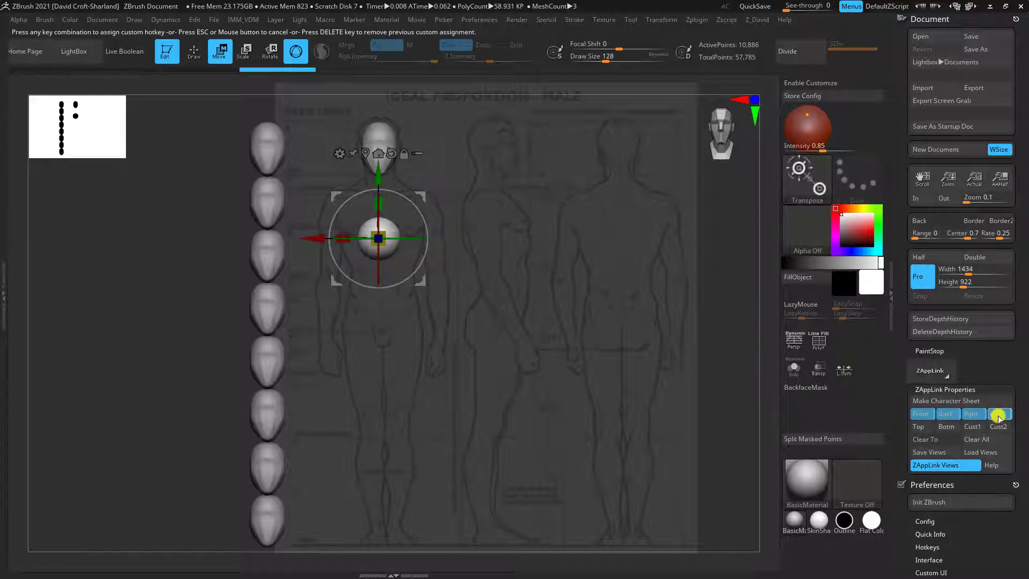
key("l")
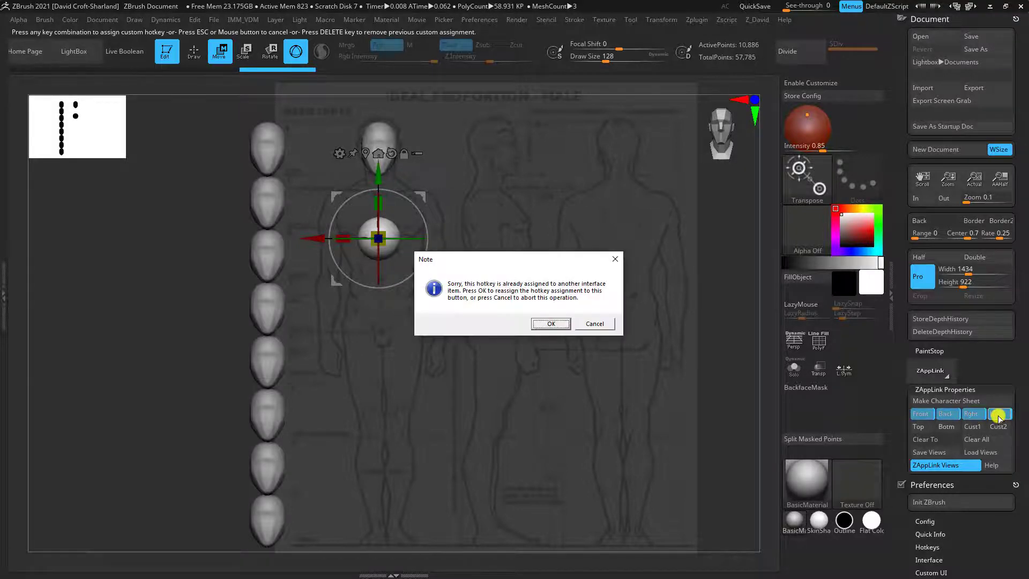
left_click(552, 324)
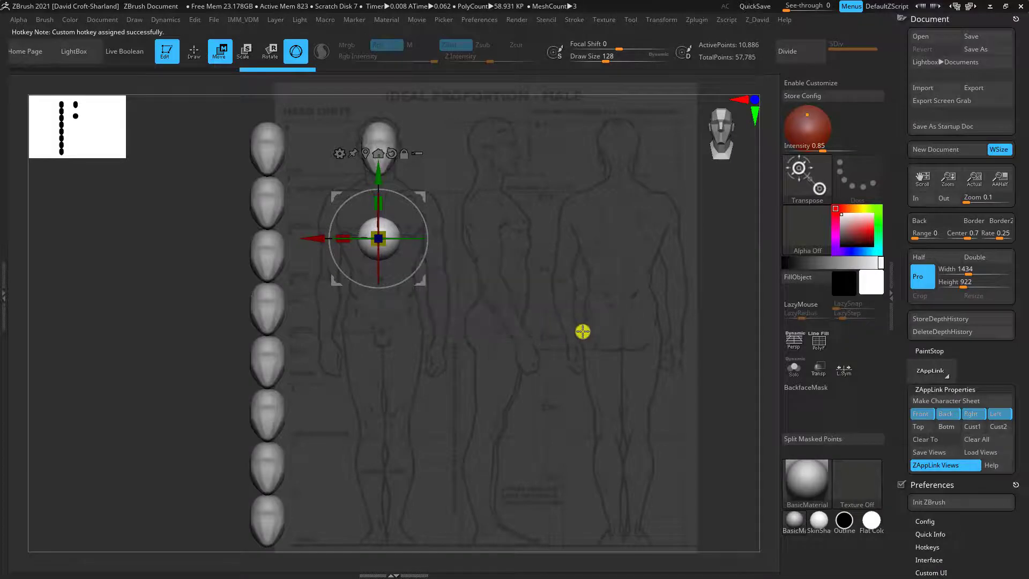
Test the view hotkeys by alternating repeatedly between the stored Front and Left views, ending in the Front view
key("l")
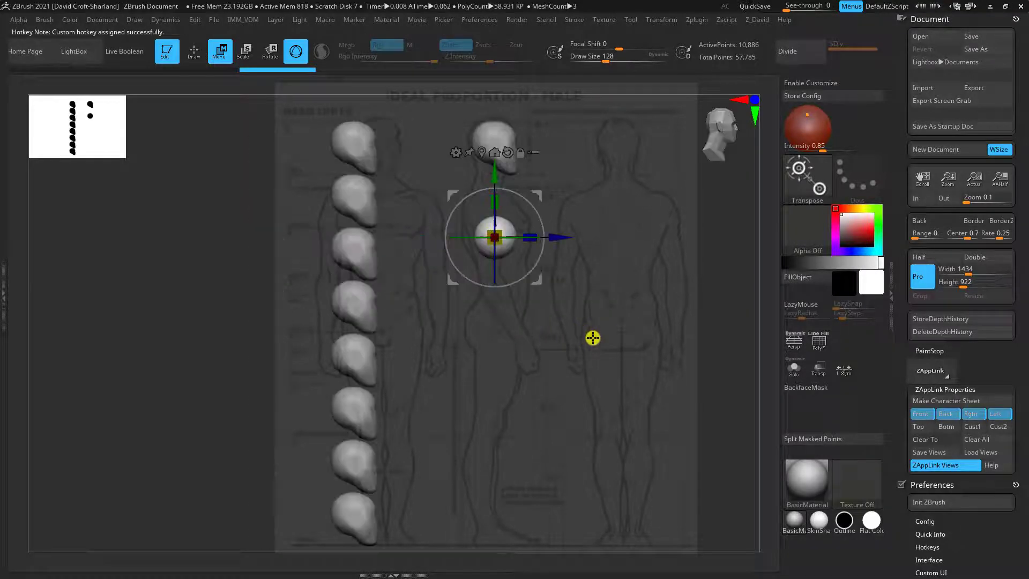
key("f")
key("l")
key("f")
key("l")
key("f")
key("f")
key("l")
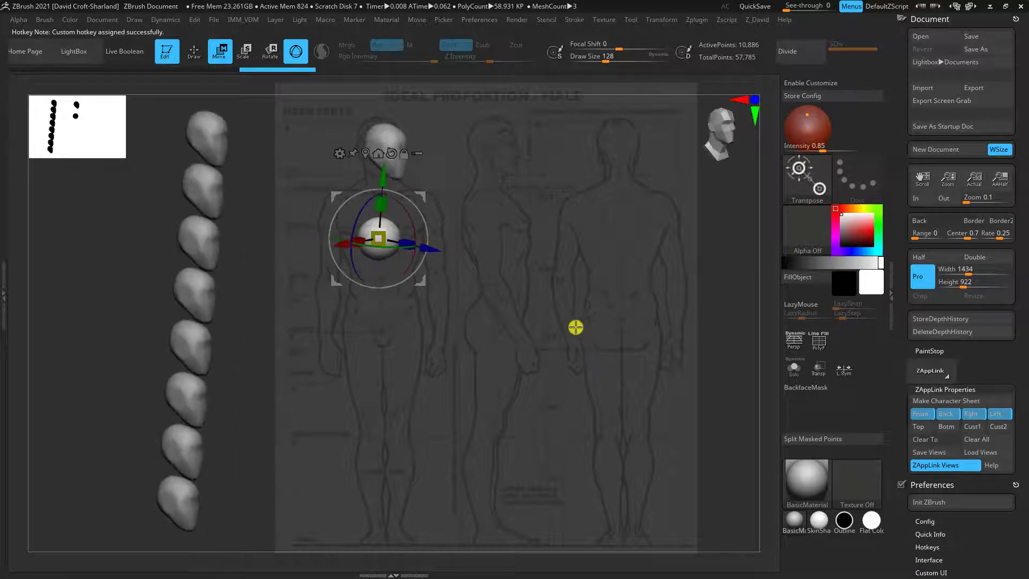
key("f")
key("l")
key("f")
key("l")
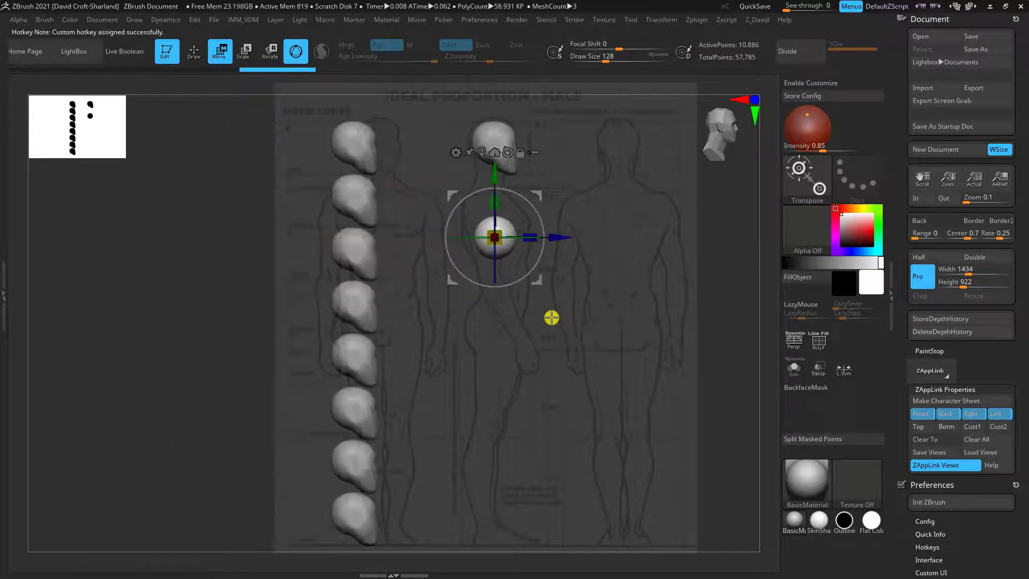
key("f")
key("l")
key("f")
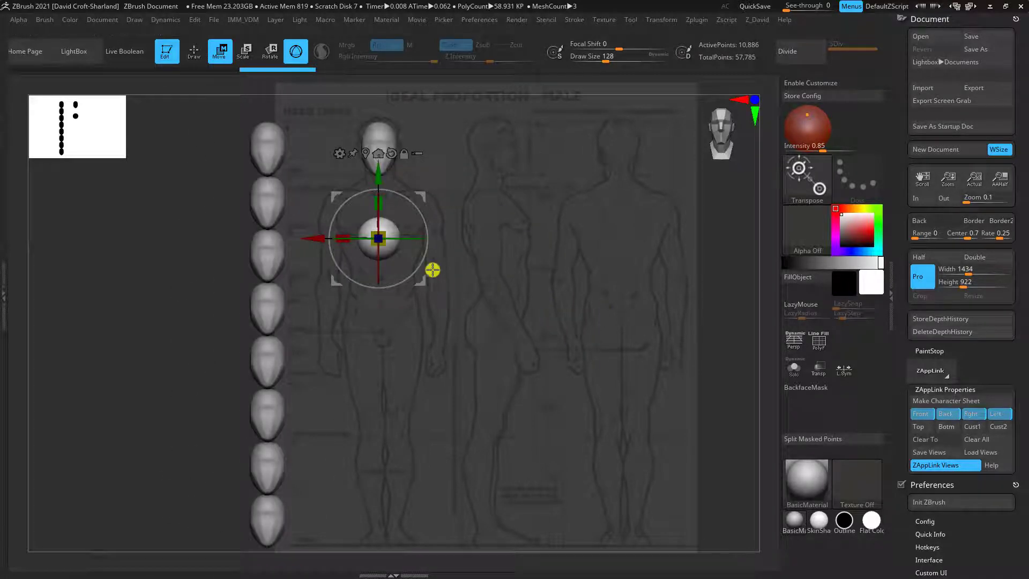
Scale the chest sphere up uniformly until it spans the ribcage width of the front figure
left_click(397, 230)
key("q")
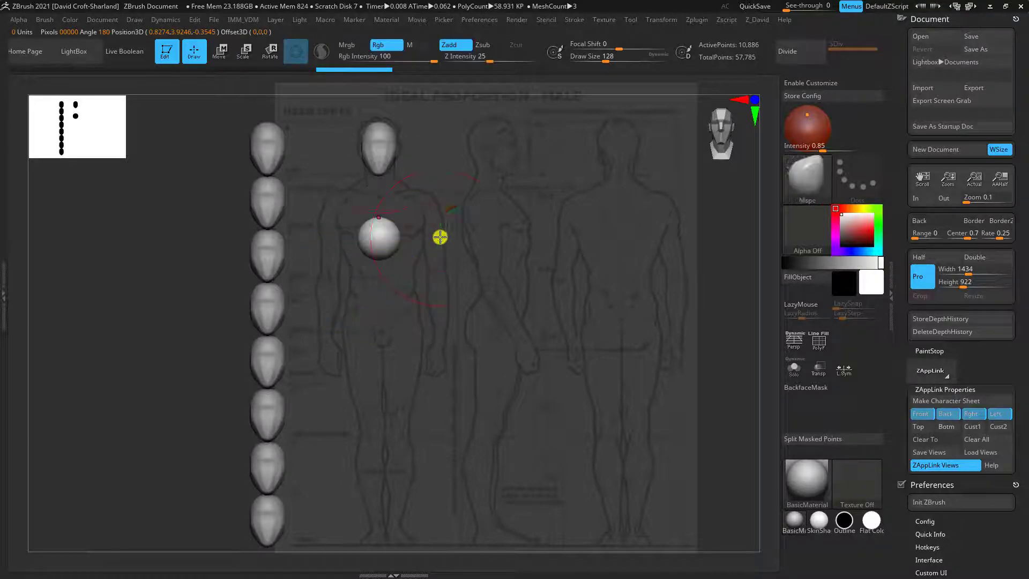
key("w")
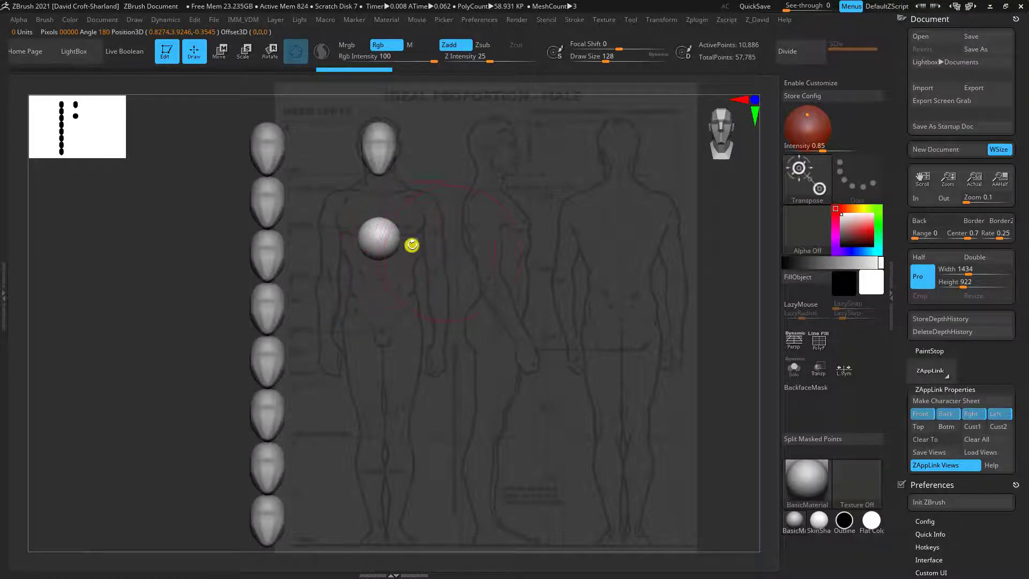
left_click(219, 52)
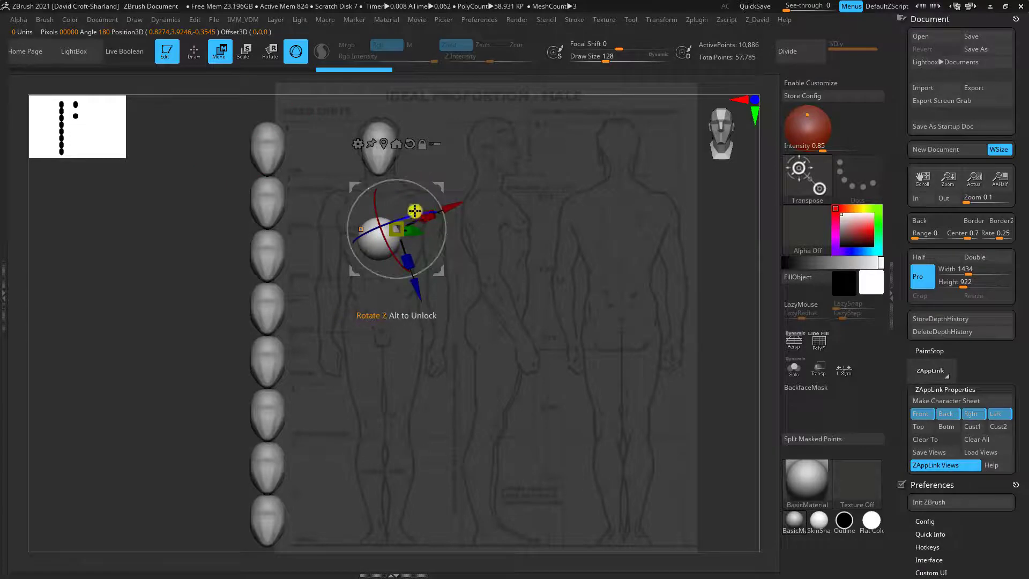
left_click_drag(394, 245, 444, 172, "alt")
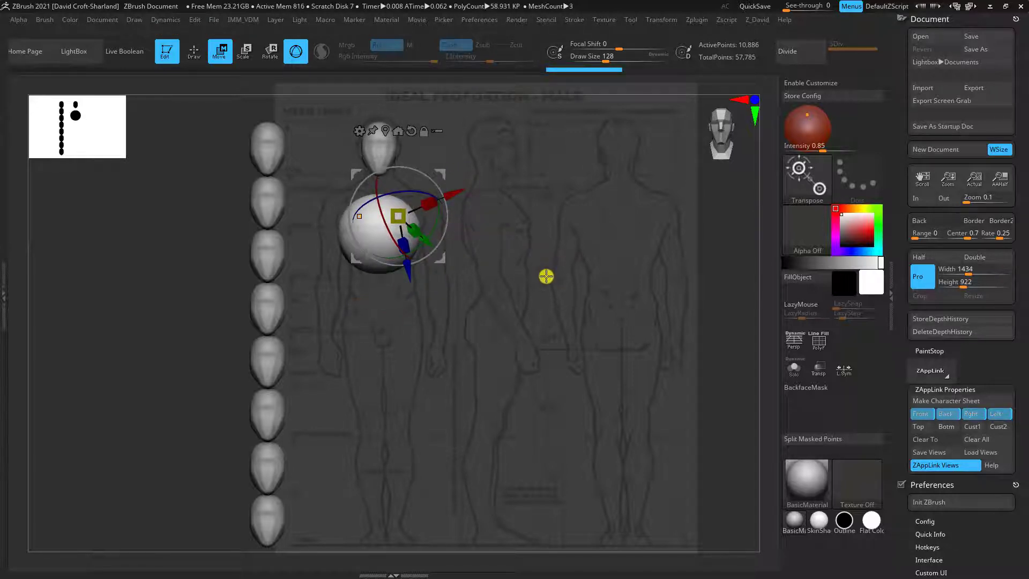
key("3")
key("1")
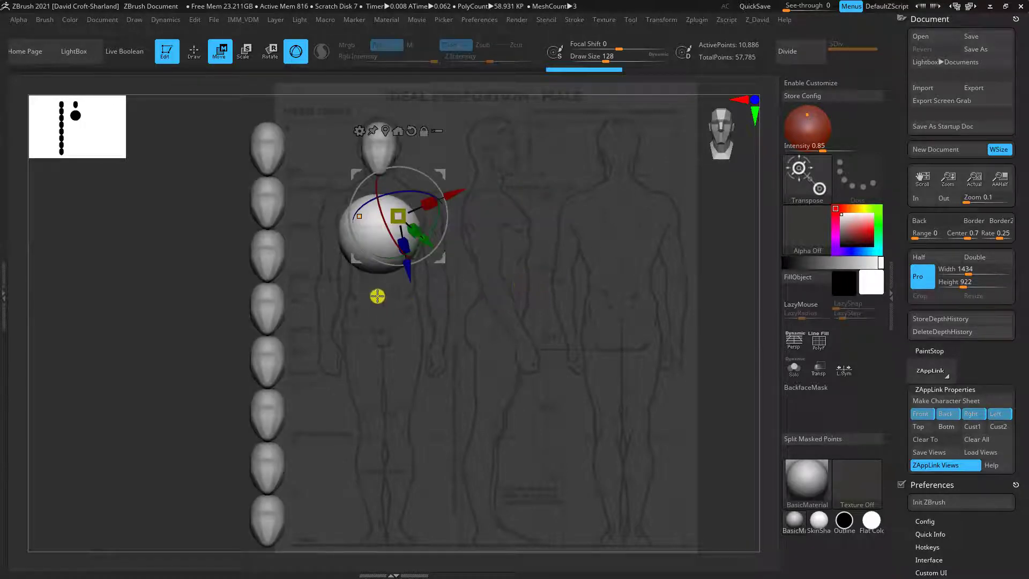
left_click(344, 250, "alt")
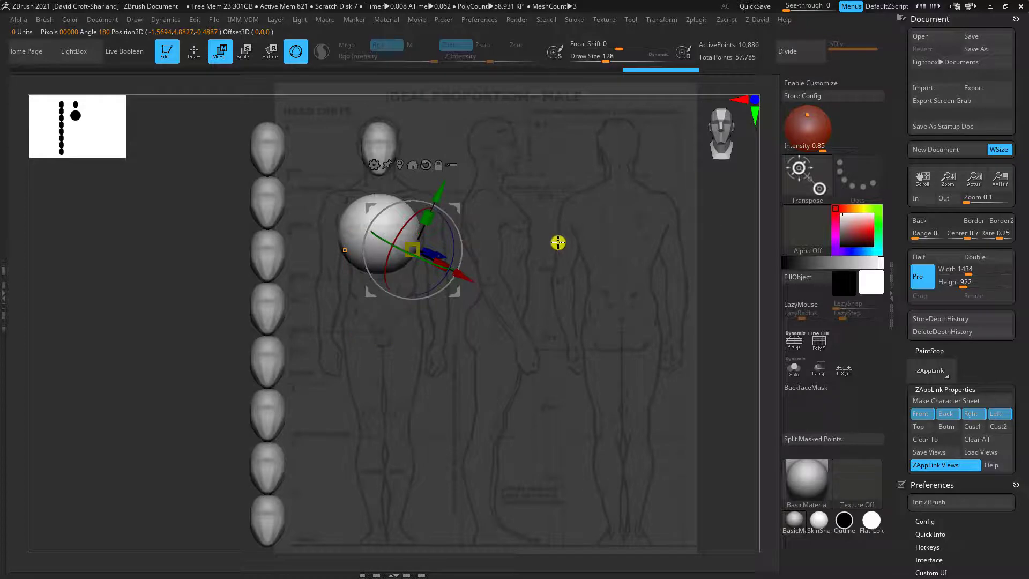
Pull the lower part of the chest sphere downward with an enlarged Move brush to stretch it into an egg-shaped ribcage
key("q")
key("b")
key("m")
key("v")
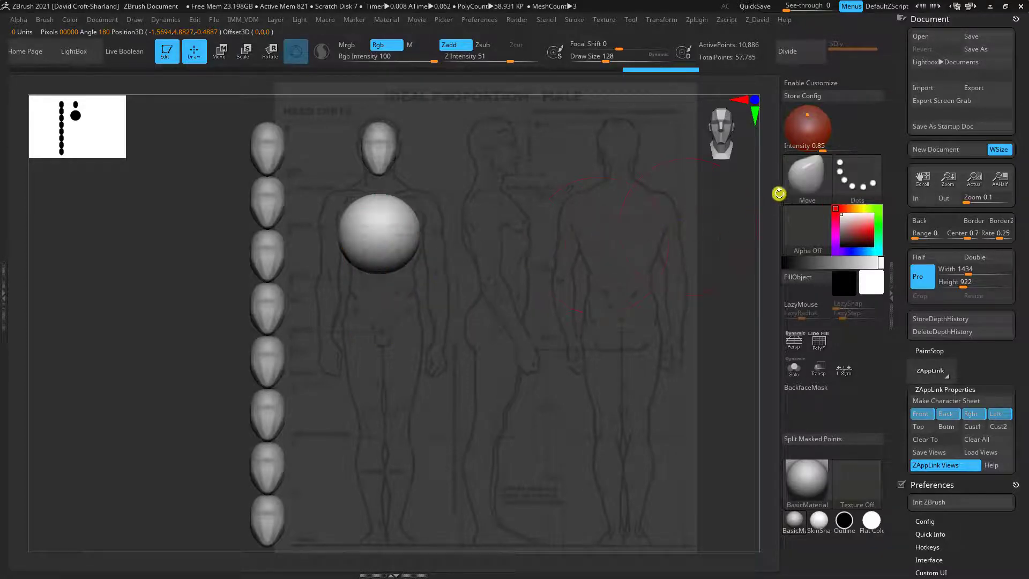
left_click_drag(587, 65, 591, 66)
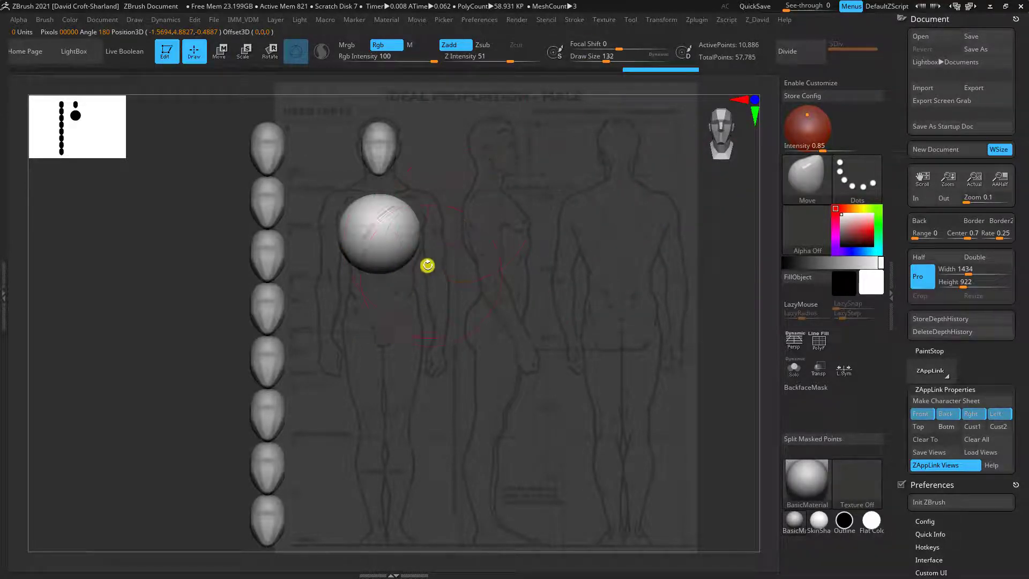
key("bracketright")
key("bracketleft")
key("bracketleft")
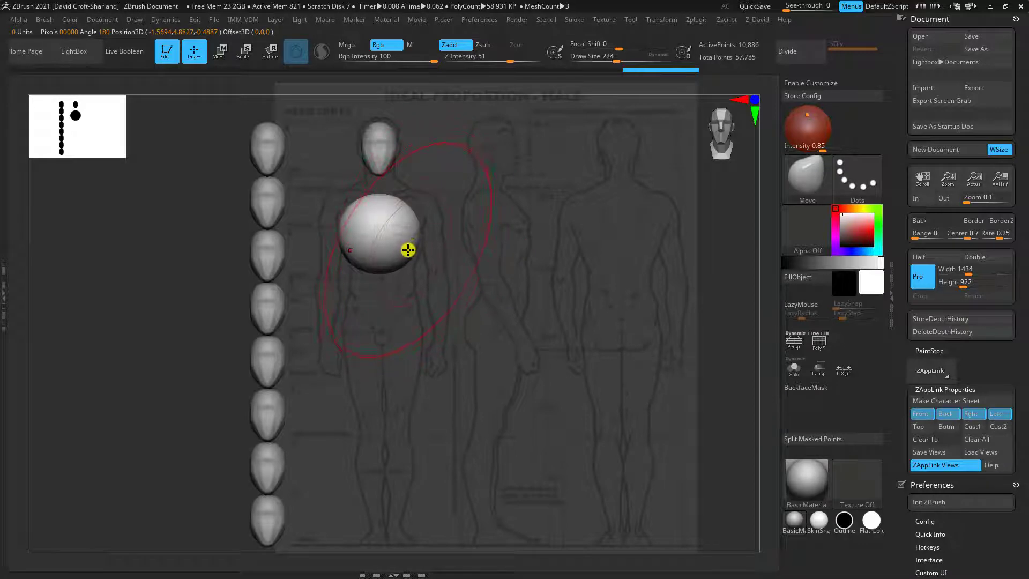
left_click_drag(404, 255, 405, 287)
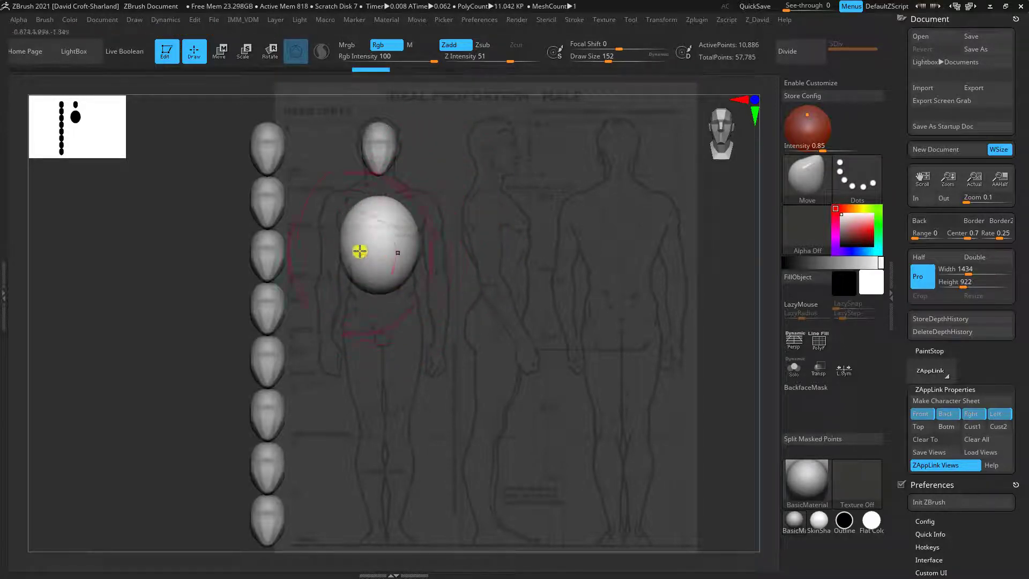
Push in the sides and lower the top of the ribcage egg with the Move brush to fit the front figure
left_click_drag(347, 245, 354, 249)
left_click_drag(377, 195, 377, 197)
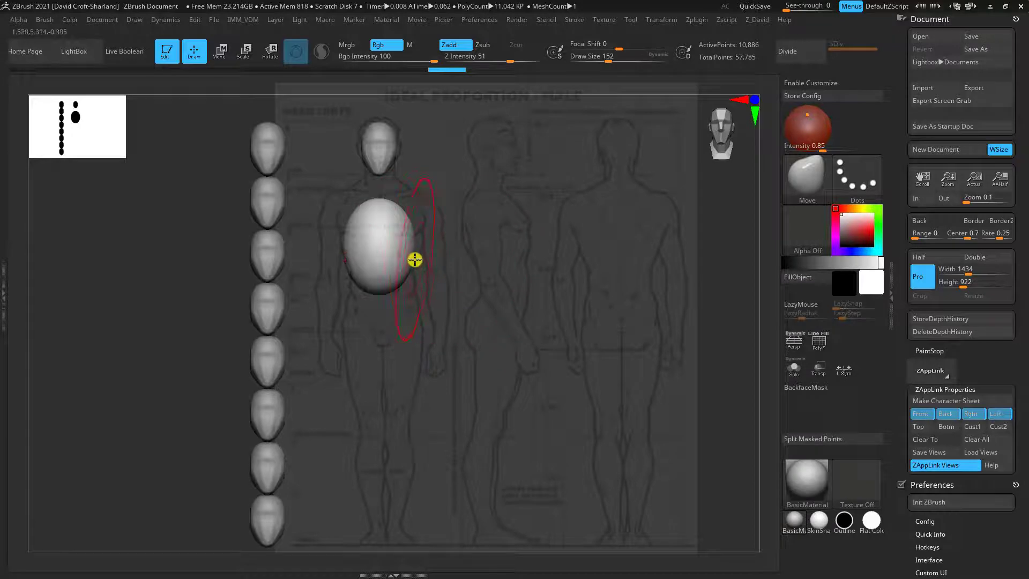
In the Left view, push the back of the ribcage inward with the Move brush to follow the side figure's back outline
left_click_drag(436, 269, 563, 122)
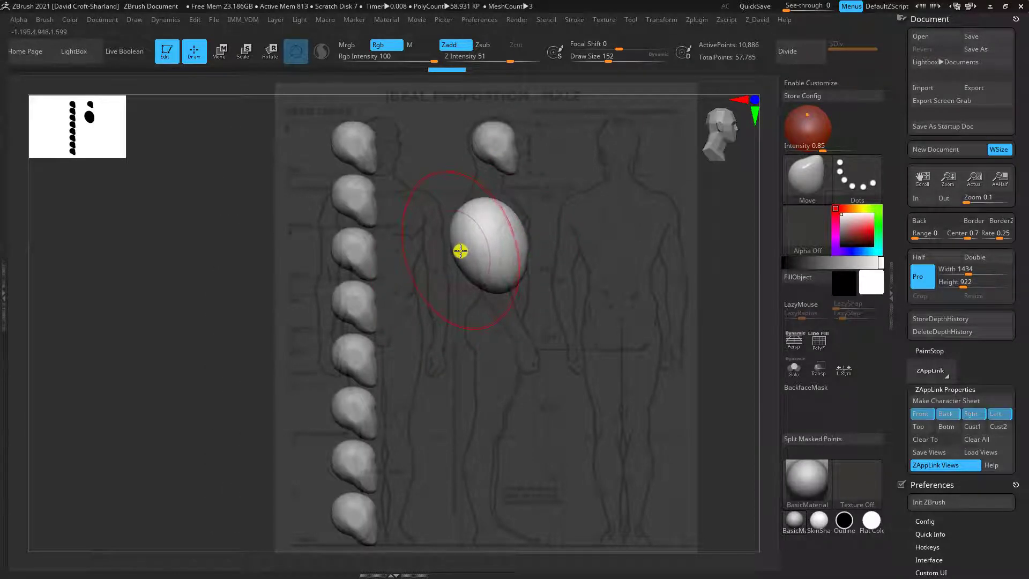
left_click_drag(455, 227, 467, 220)
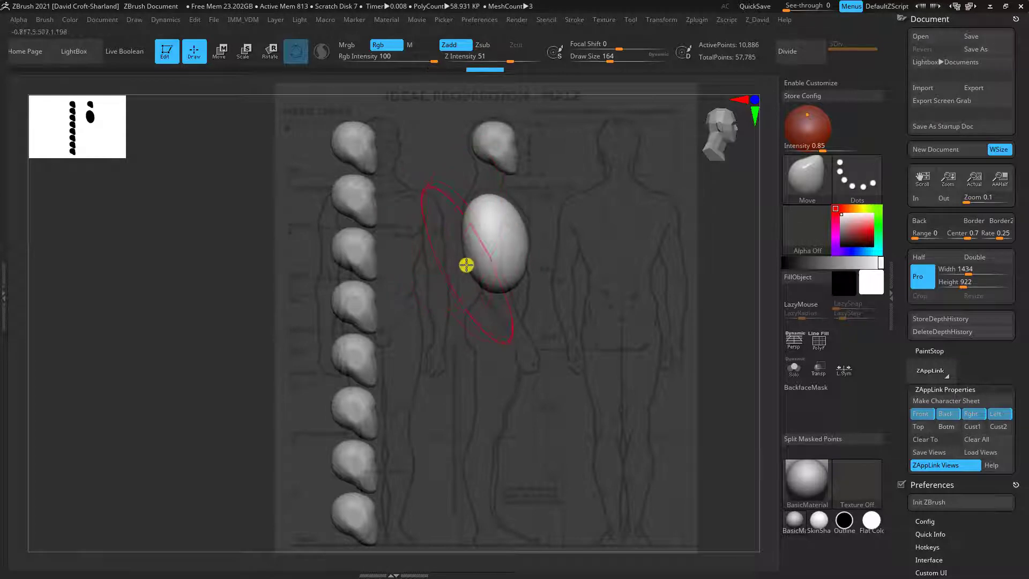
left_click_drag(466, 265, 478, 267)
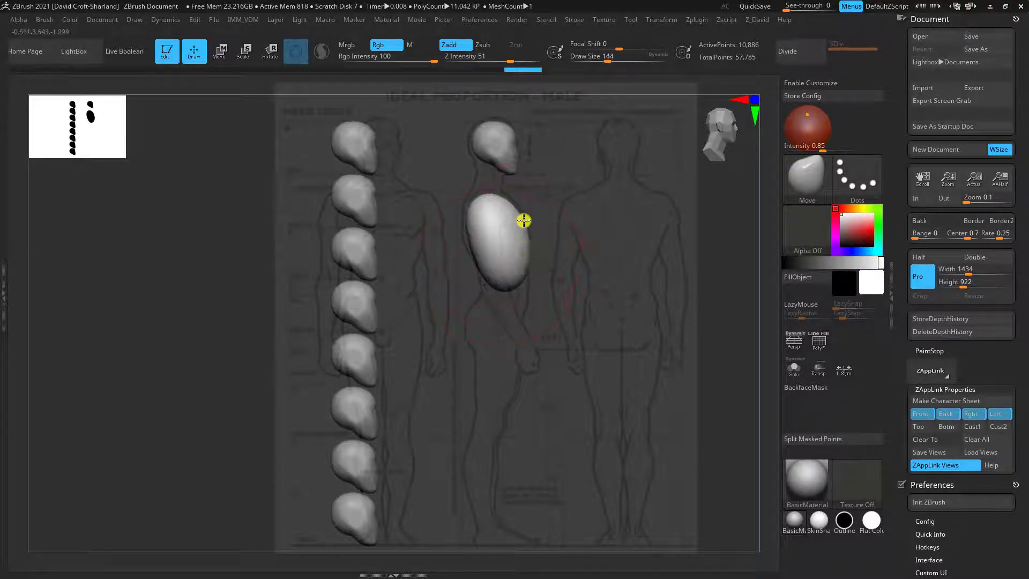
Pull the upper chest forward and push the lower front of the ribcage in with a smaller Move brush, following the side figure
key("[")
key("[")
key("[")
key("[")
key("[")
key("[")
key("[")
left_click_drag(519, 227, 524, 222)
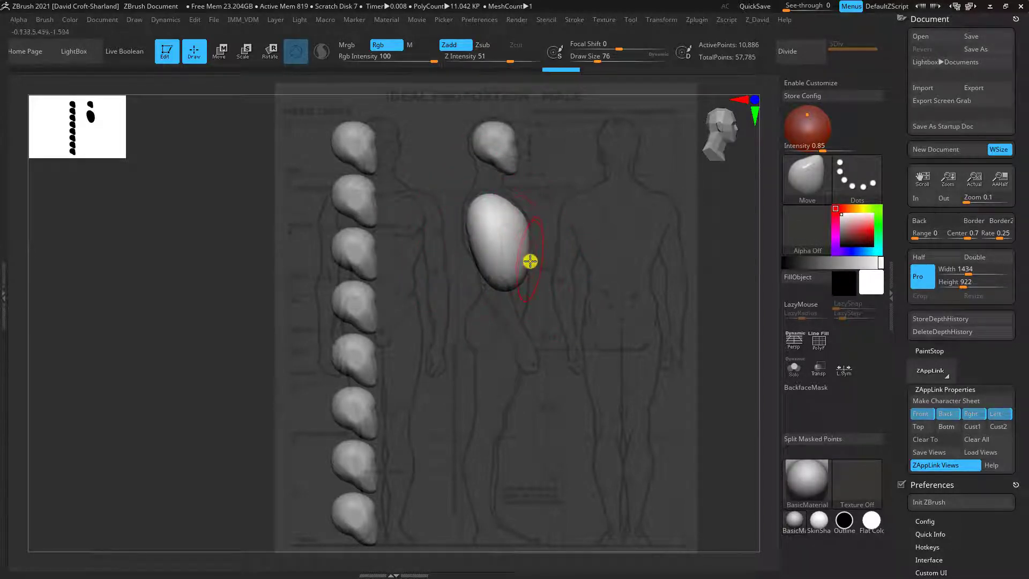
mouse_move(529, 259)
left_mouse_down()
mouse_move(512, 275)
mouse_move(520, 281)
left_mouse_up()
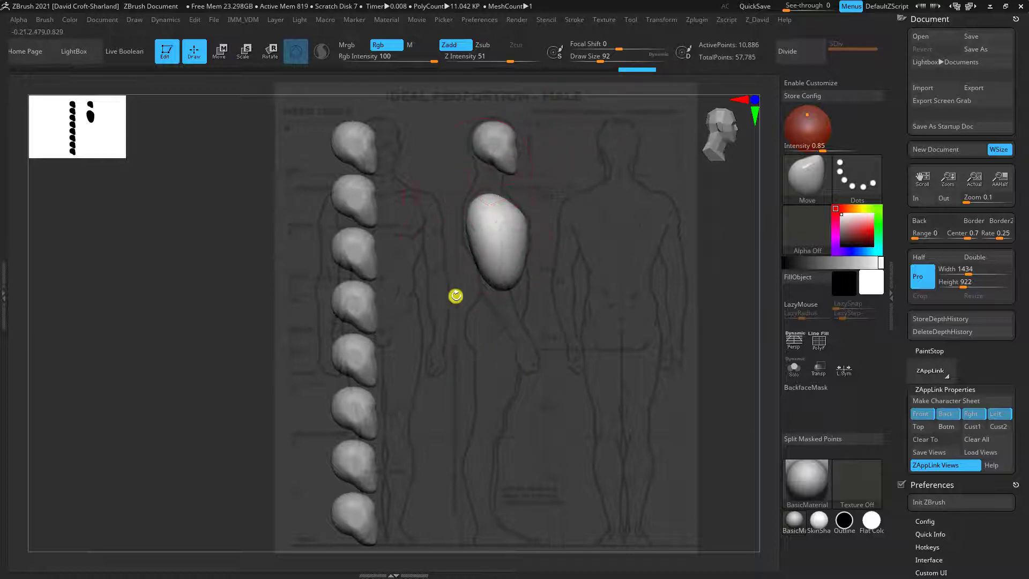
Refine the curve along the back of the ribcage in the Left view with a slightly larger Move brush
key("bracketright")
key("bracketright")
key("bracketright")
key("bracketright")
key("bracketright")
key("bracketright")
key("bracketright")
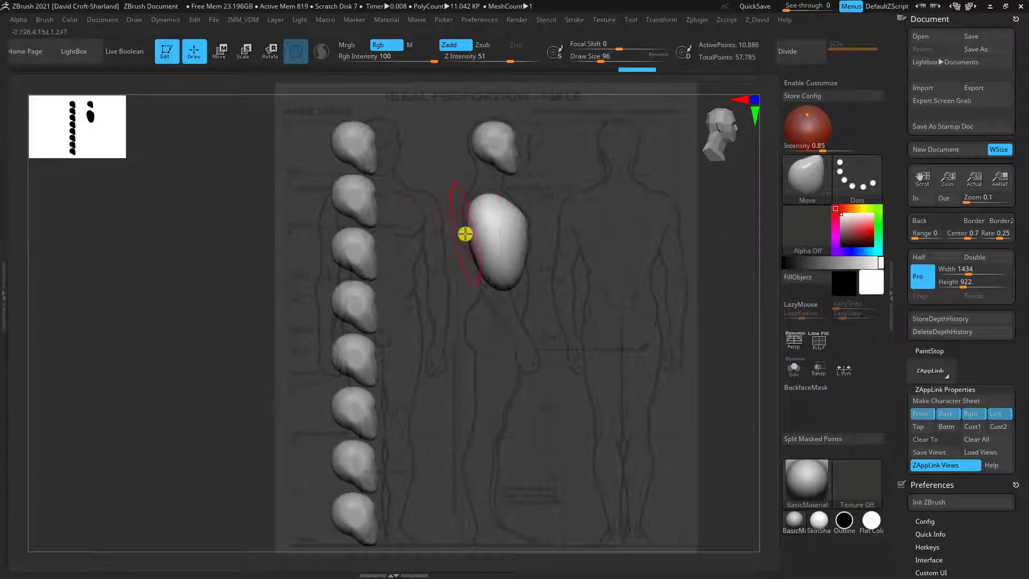
left_click_drag(469, 221, 474, 250)
In the Front view, adjust the Move brush size and narrow the upper sides of the ribcage to taper it toward the neck
key("1")
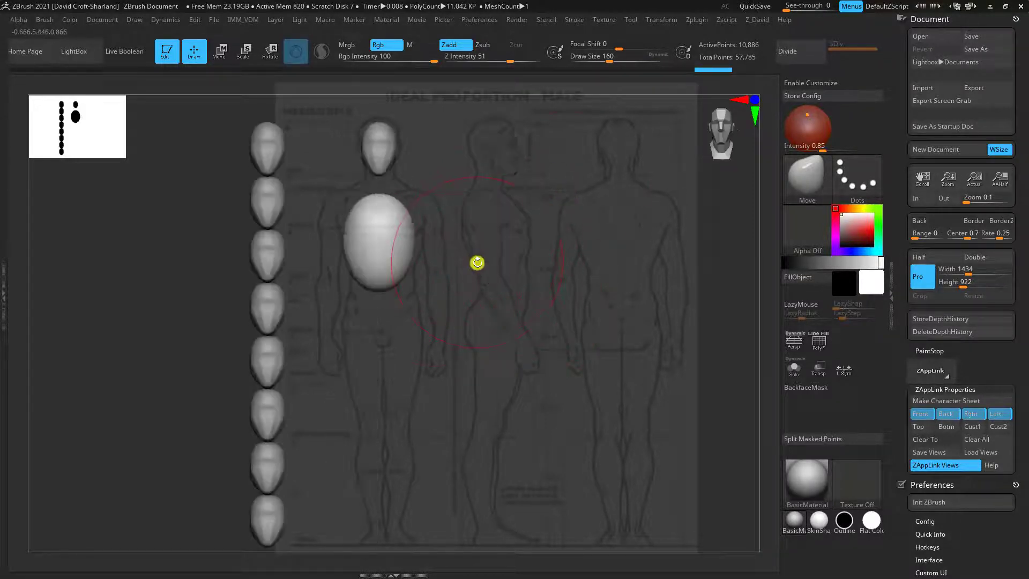
key("bracketleft")
key("bracketleft")
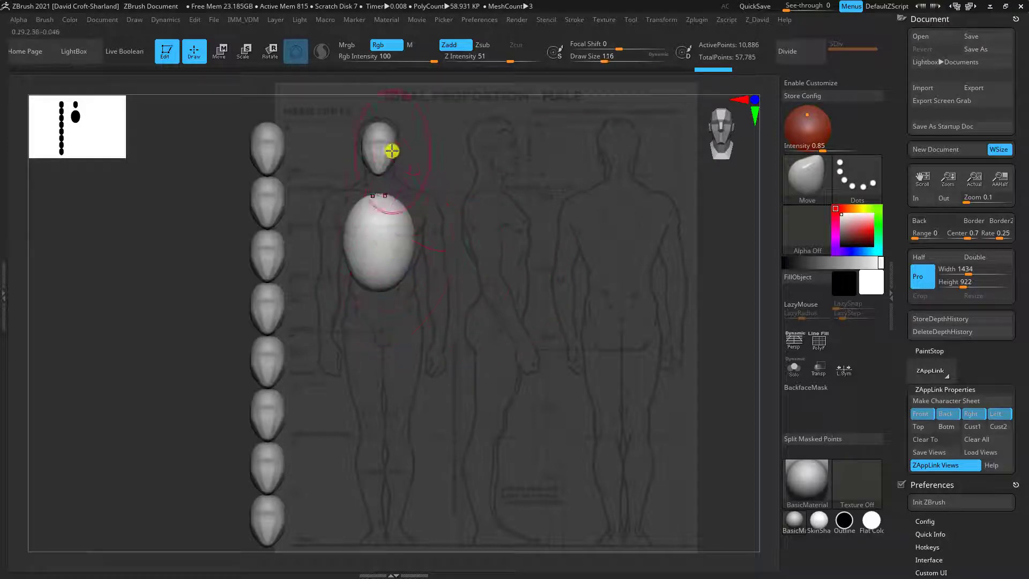
key("bracketleft")
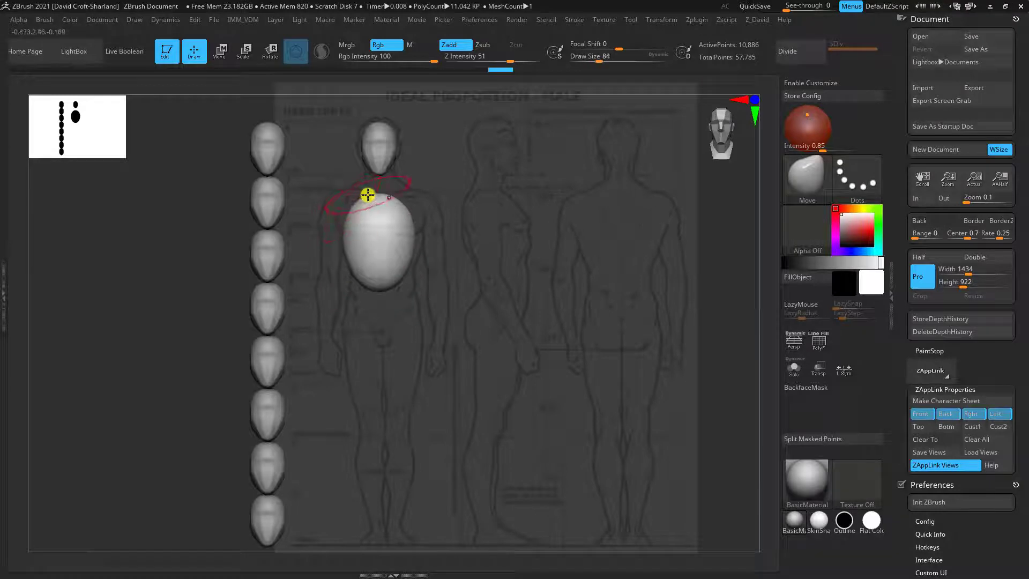
key("bracketright")
key("bracketright")
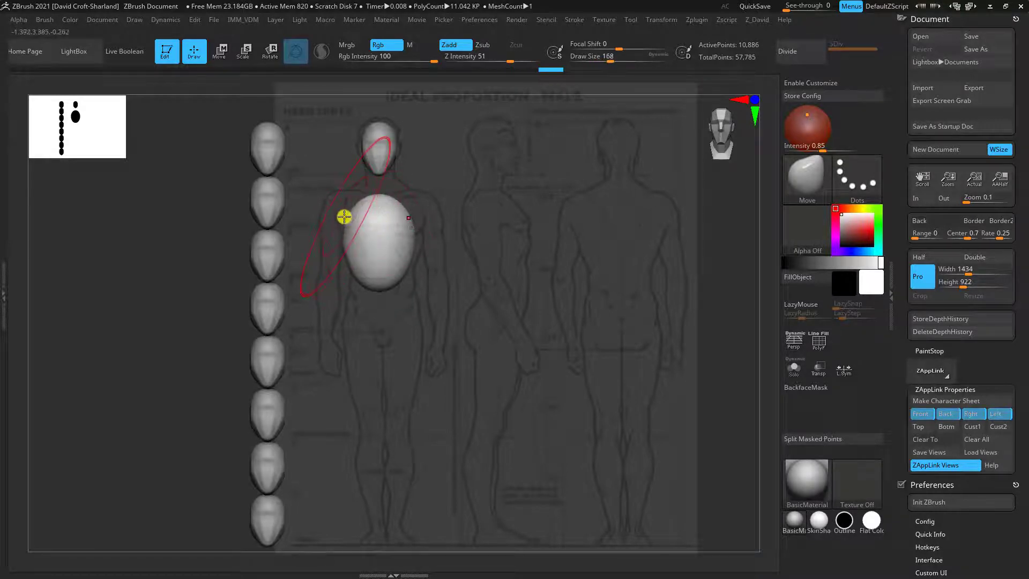
left_click_drag(344, 216, 350, 218)
key("bracketleft")
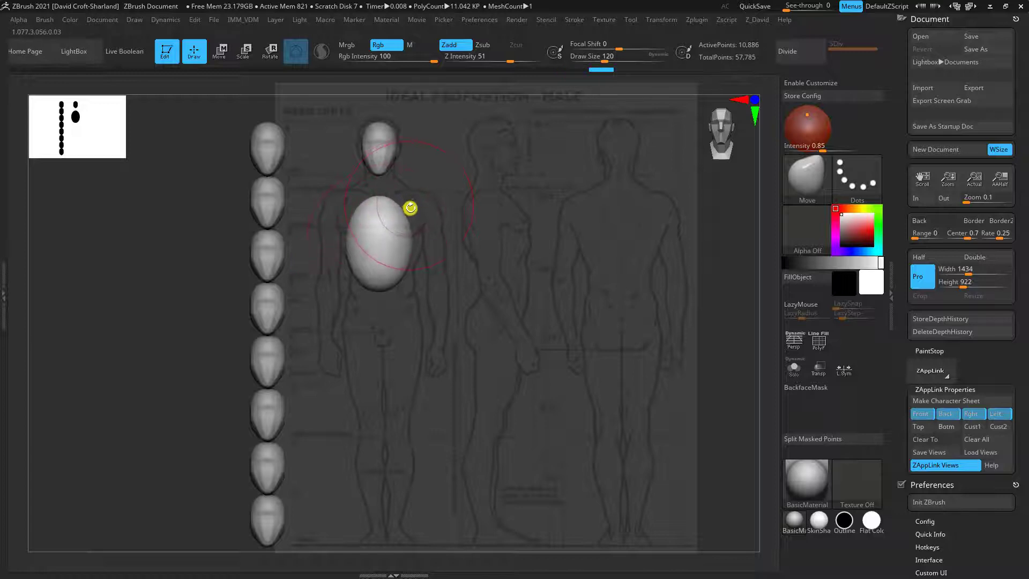
Flatten the lower front of the ribcage with the TrimDynamic brush, then compare the shape with the reference in the Front and Left views
key("b")
key("t")
key("d")
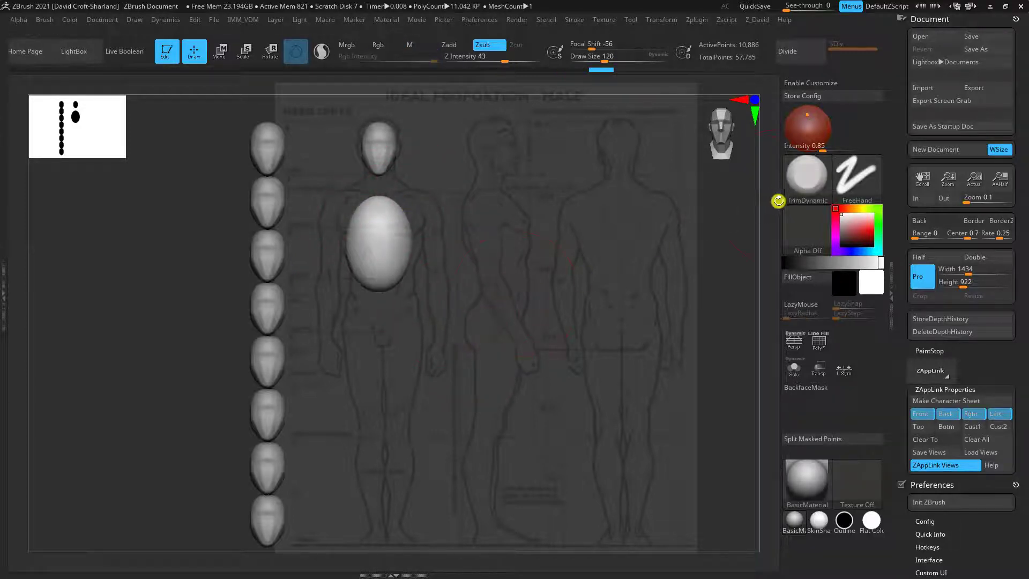
left_click_drag(551, 327, 505, 370, "alt")
left_click_drag(505, 370, 504, 330)
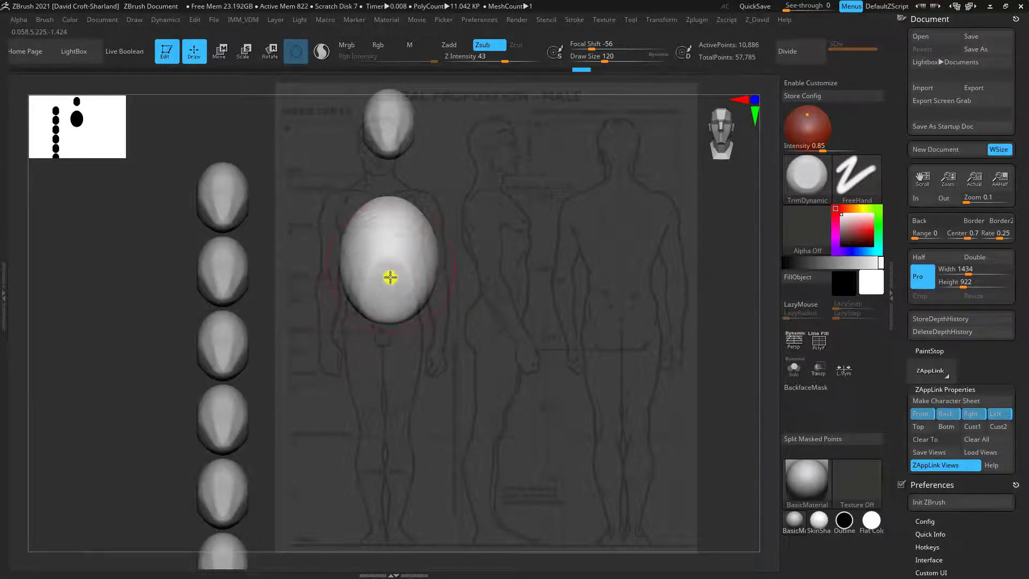
left_click_drag(405, 421, 455, 384)
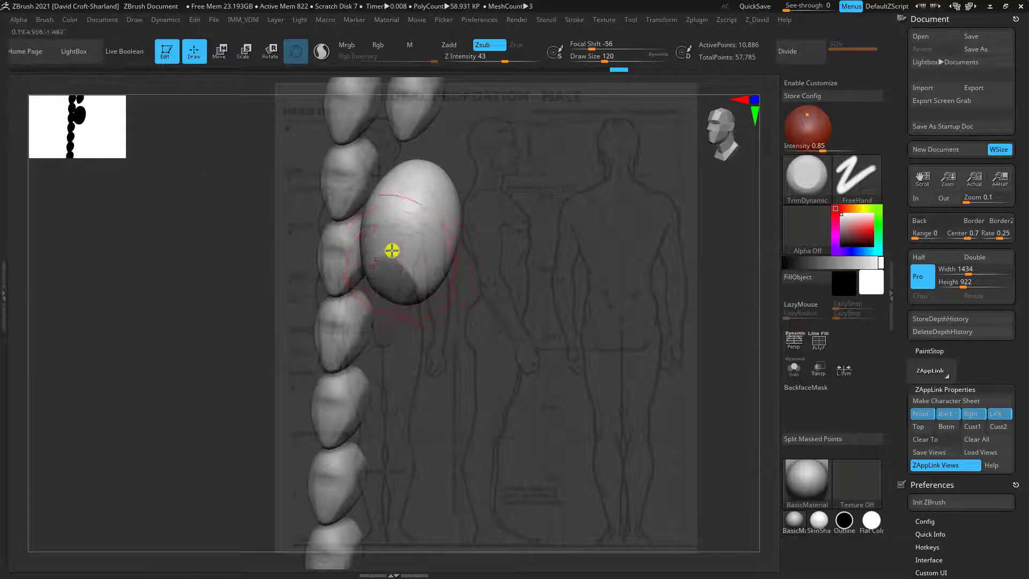
left_click_drag(431, 335, 409, 298)
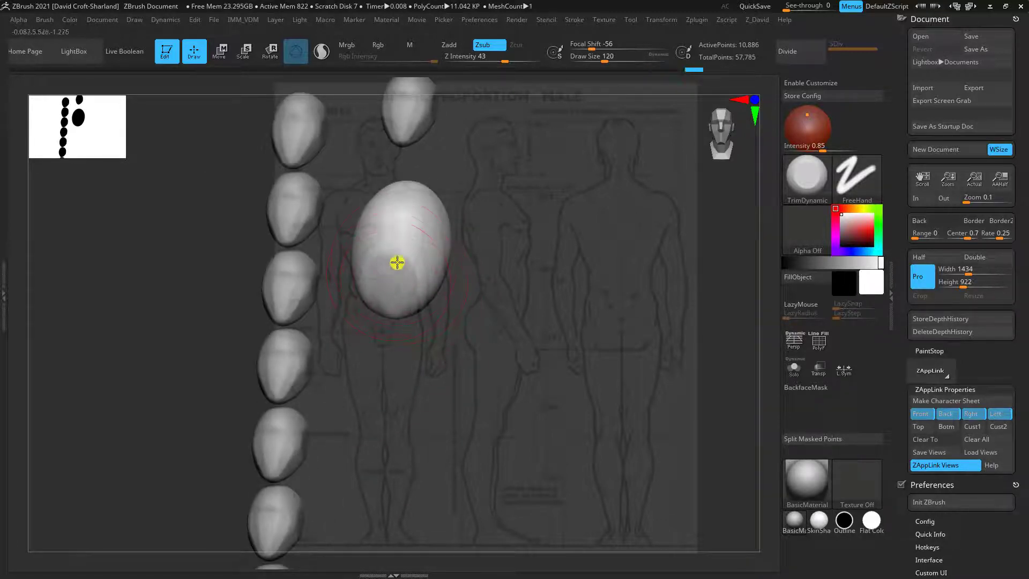
left_click_drag(412, 356, 427, 280)
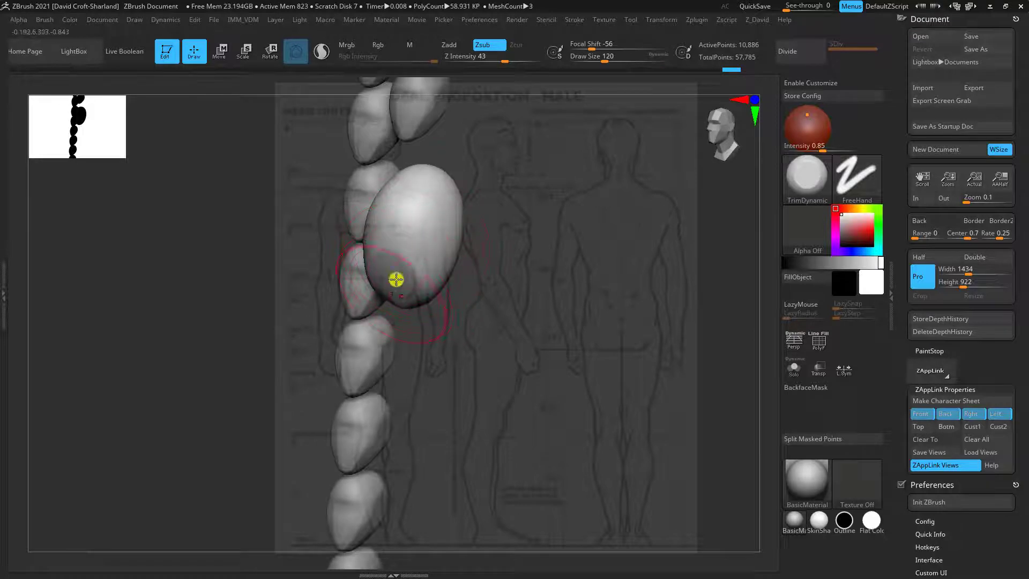
mouse_move(505, 349)
left_mouse_down("shift")
mouse_move(508, 361)
mouse_move(512, 338)
left_mouse_up("shift")
key("1")
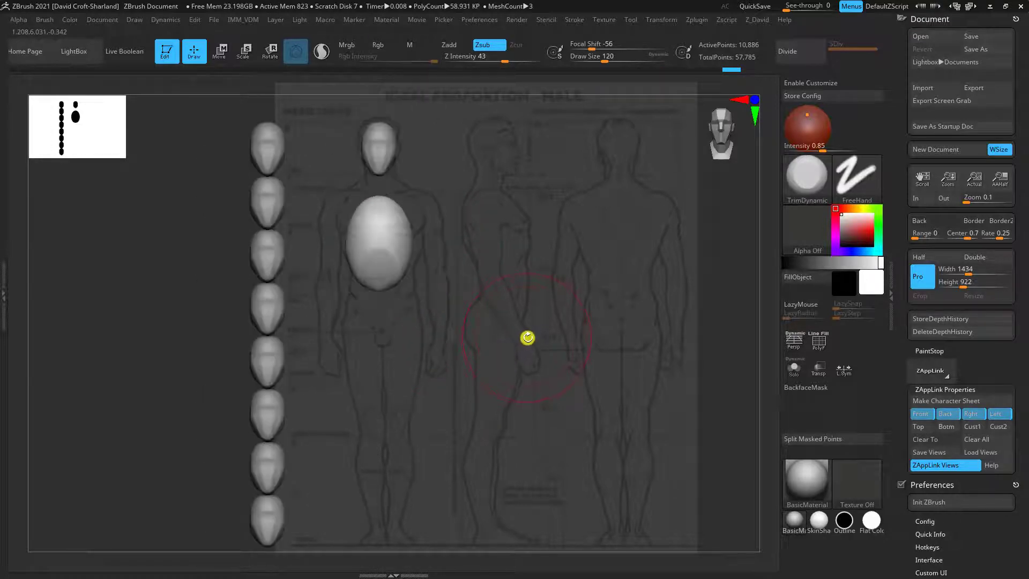
left_click_drag(535, 294, 486, 290)
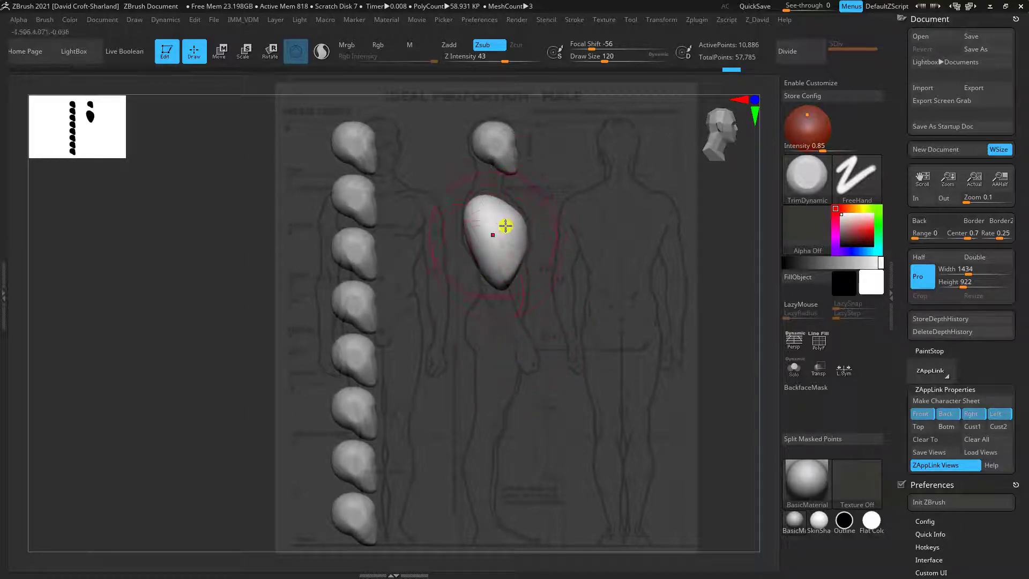
key("1")
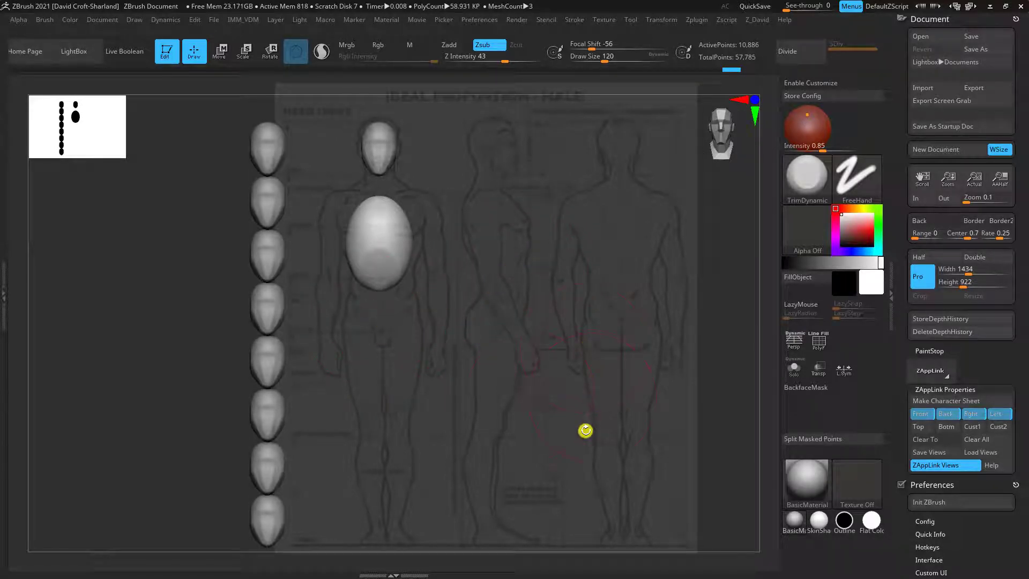
left_click_drag(474, 356, 450, 341)
Collapse the Preferences and Document settings, bring up the mannequin's subtool list and start appending a new subtool
scroll(984, 536, "down", 1)
left_click(925, 477)
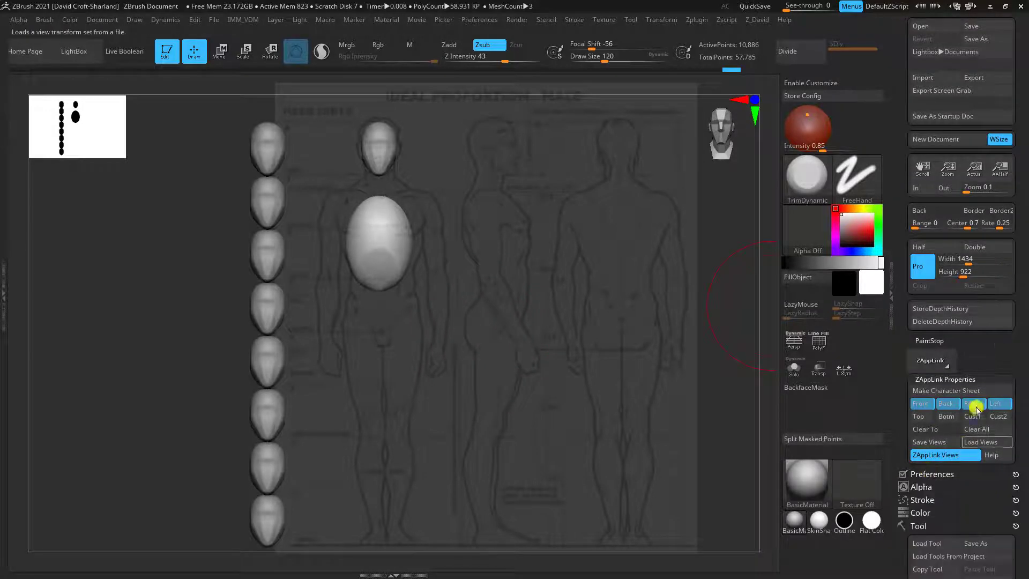
scroll(964, 437, "up", 1)
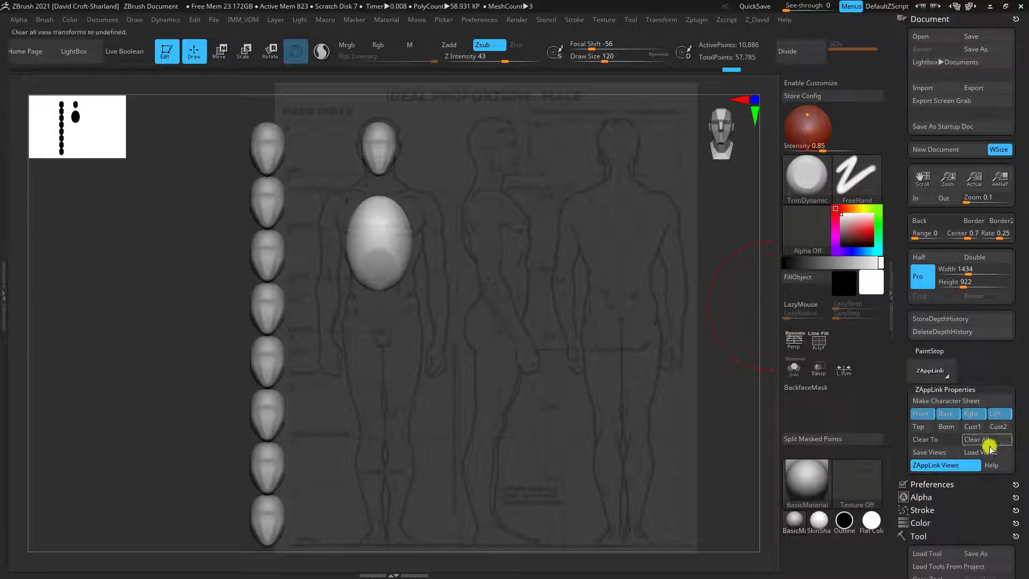
left_click(917, 19)
scroll(1017, 384, "down", 2)
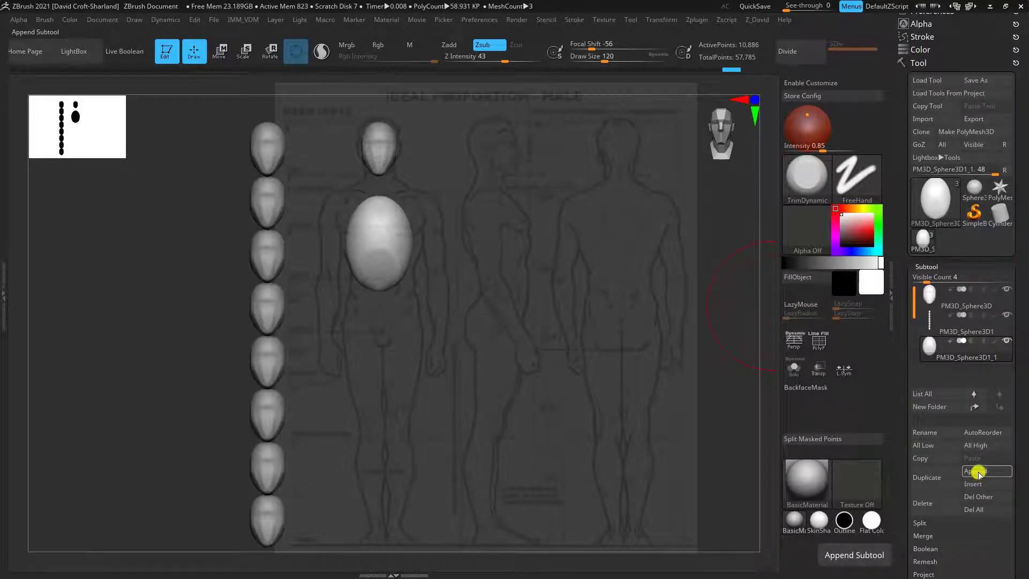
left_click(978, 465)
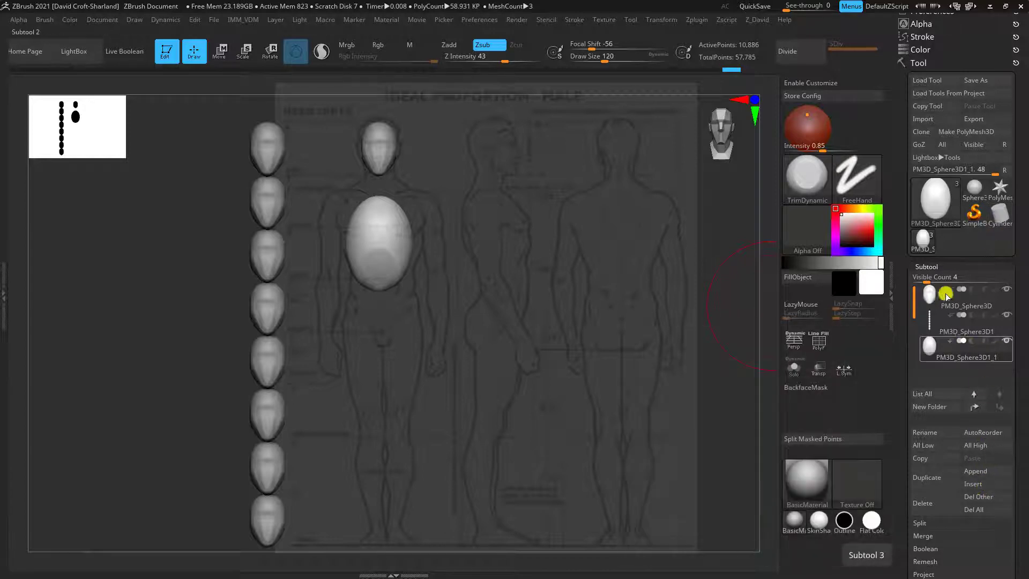
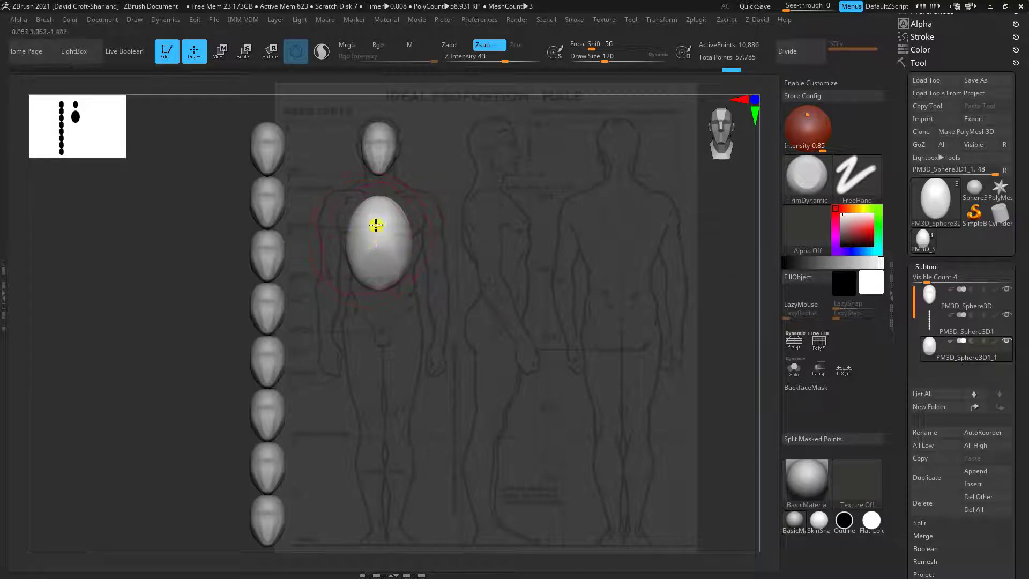
Duplicate the ribcage subtool and move the copy down over the hips of the front reference figure
left_click(931, 477)
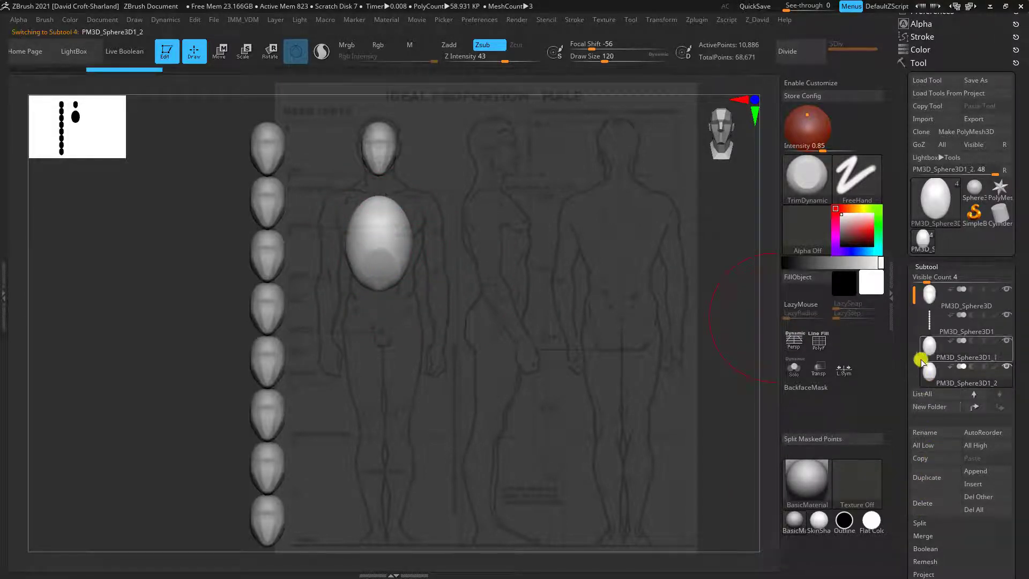
left_click(221, 52)
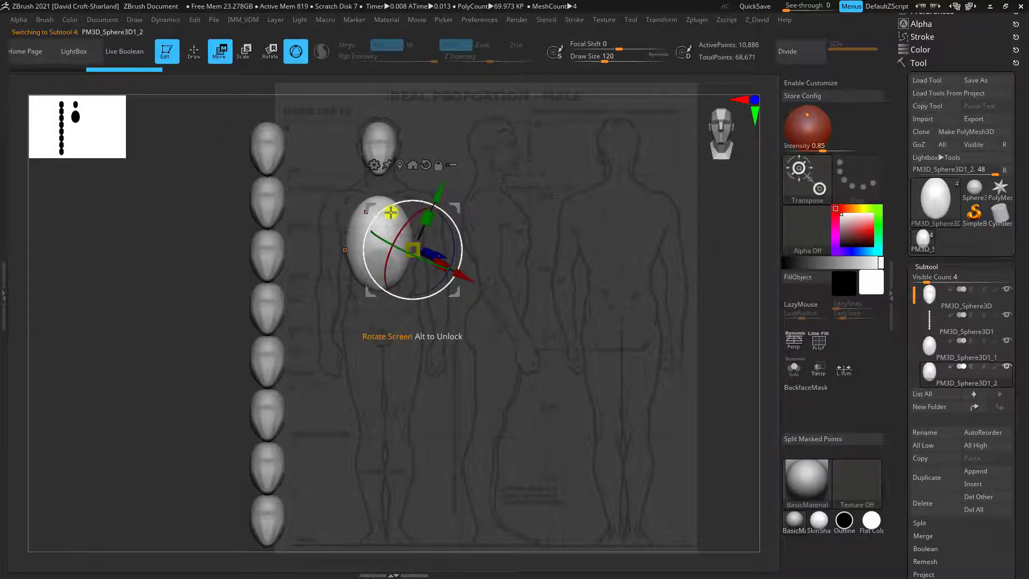
left_click_drag(458, 206, 458, 304)
key("ctrl+z")
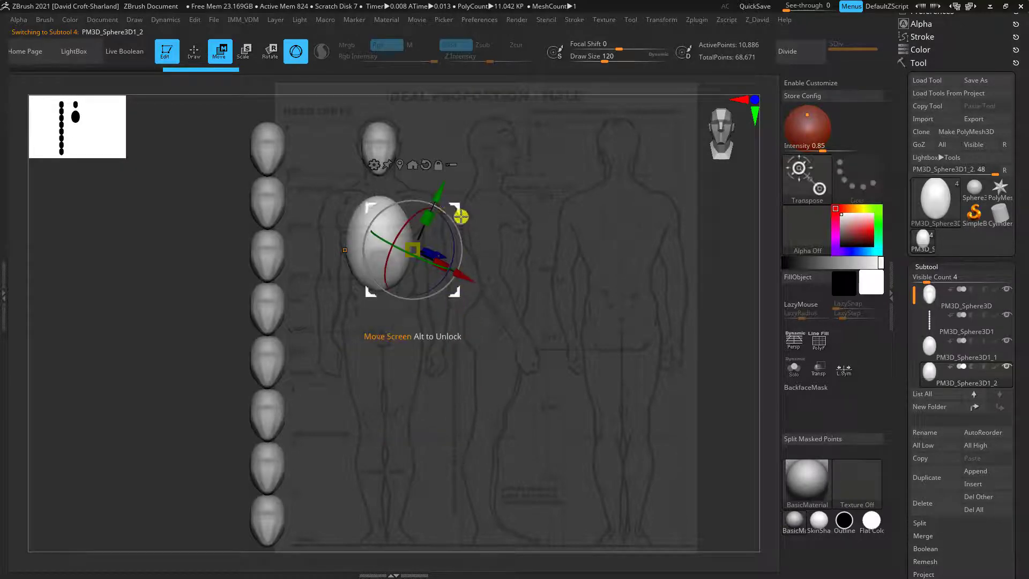
left_click_drag(352, 170, 353, 193, "ctrl")
left_click_drag(351, 170, 351, 185, "ctrl")
left_click_drag(435, 216, 457, 297)
Shape the duplicate into a bowl-like pelvis in the Front view with the Move brush, lowering its top and raising its underside
key("q")
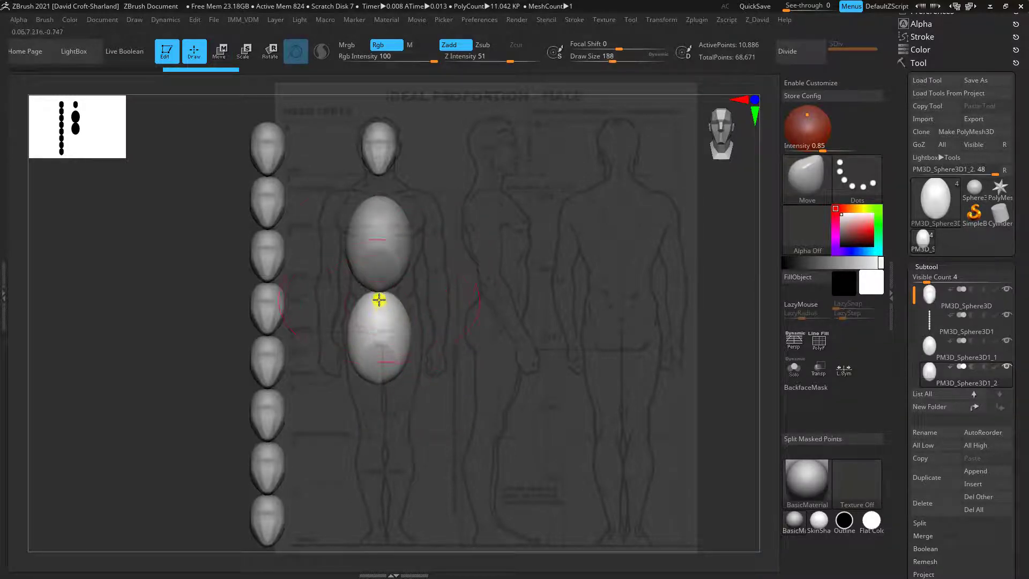
left_click_drag(378, 290, 379, 304)
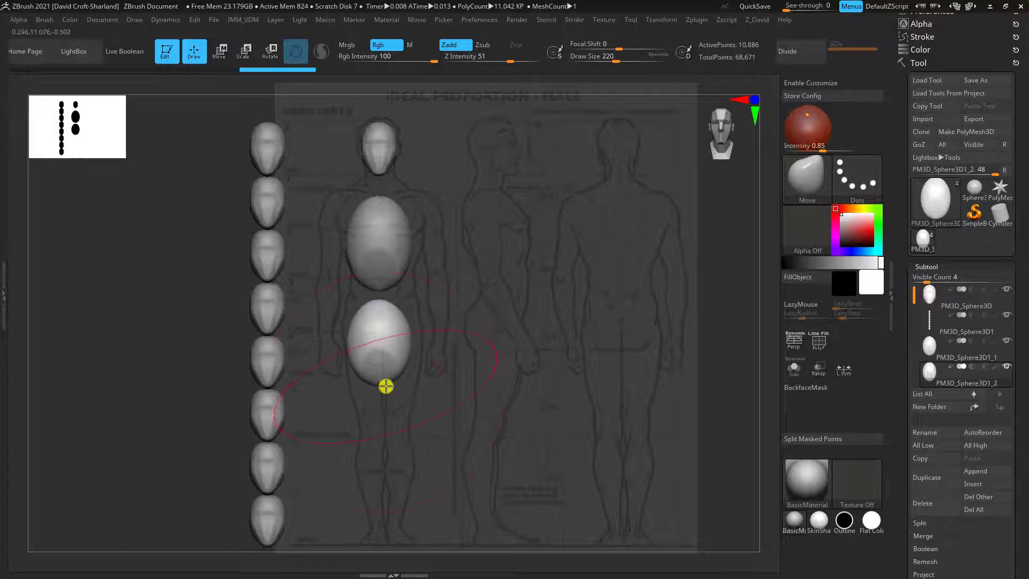
mouse_move(388, 385)
left_mouse_down()
mouse_move(411, 338)
mouse_move(410, 298)
mouse_move(349, 340)
mouse_move(367, 328)
left_mouse_up()
key("bracketleft")
left_click_drag(370, 294, 376, 302)
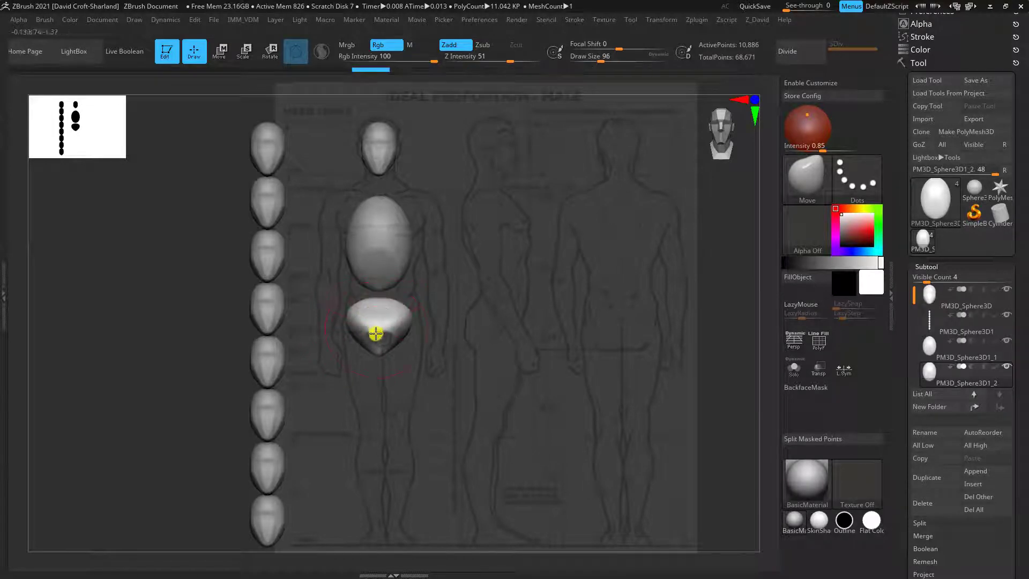
left_click_drag(377, 356, 359, 326)
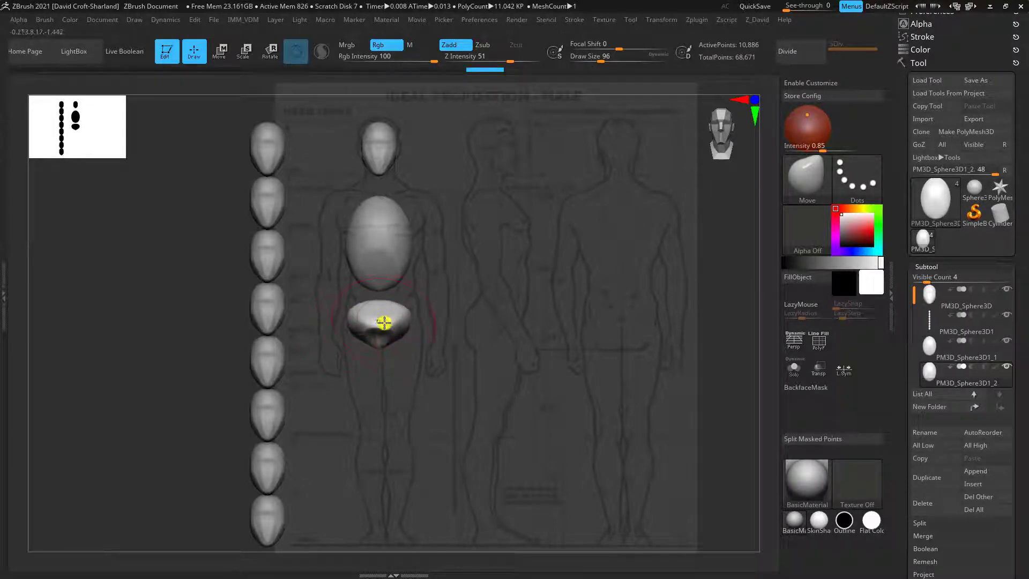
In the Left view, use the Move brush to fit the pelvis's front, back and underside to the side reference figure
mouse_move(474, 367)
left_mouse_down()
mouse_move(533, 339)
mouse_move(499, 370)
left_mouse_up()
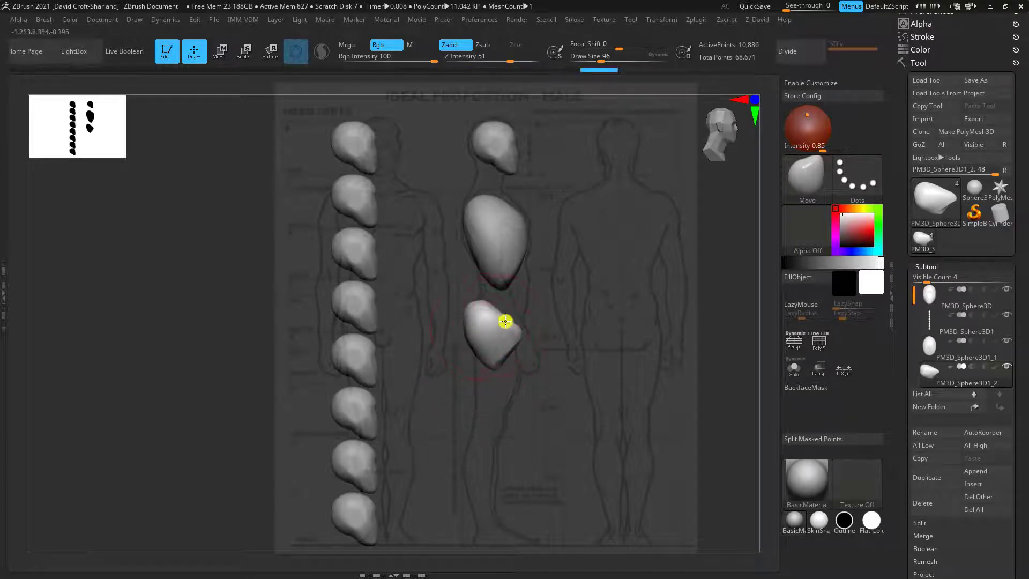
mouse_move(469, 308)
left_mouse_down()
mouse_move(471, 333)
mouse_move(474, 313)
mouse_move(523, 319)
left_mouse_up()
key("bracketleft")
key("bracketright")
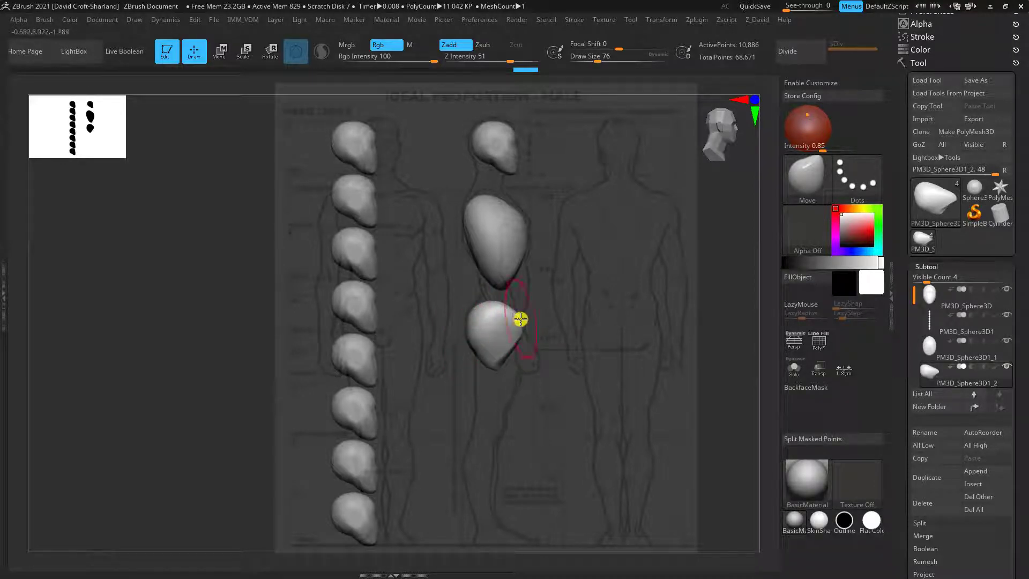
left_click_drag(494, 372, 496, 358)
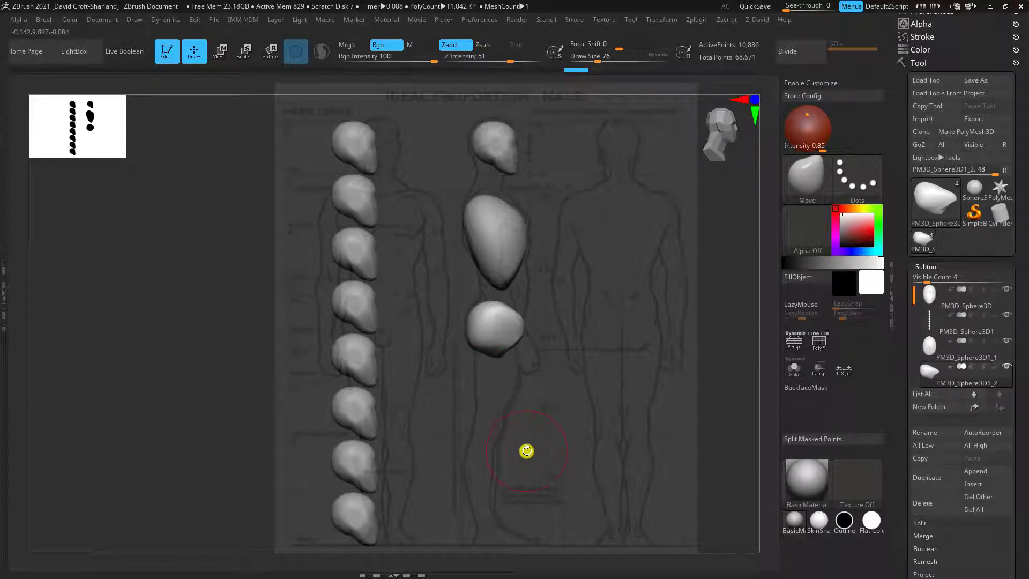
Trim the front and underside of the pelvis from below with the TrimDynamic brush, returning to the Front view
left_click_drag(570, 383, 531, 432)
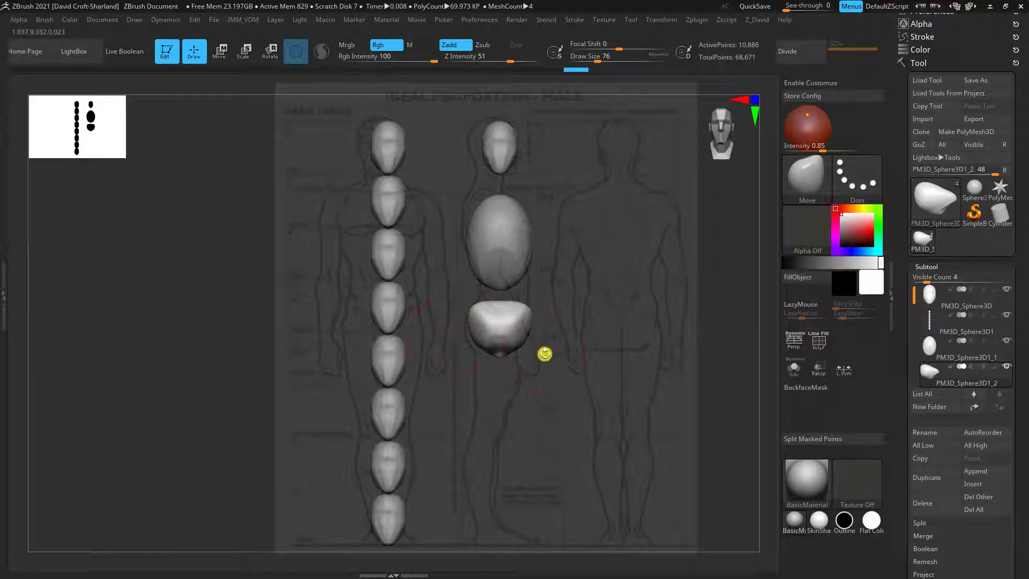
left_click_drag(546, 408, 514, 377)
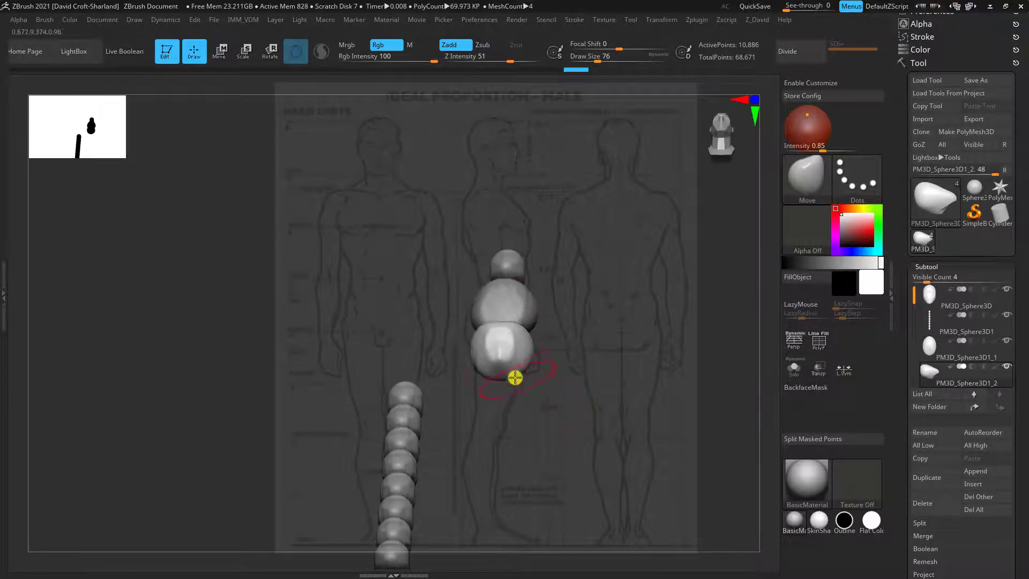
key("b")
key("t")
key("d")
left_click_drag(576, 365, 628, 367, "shift")
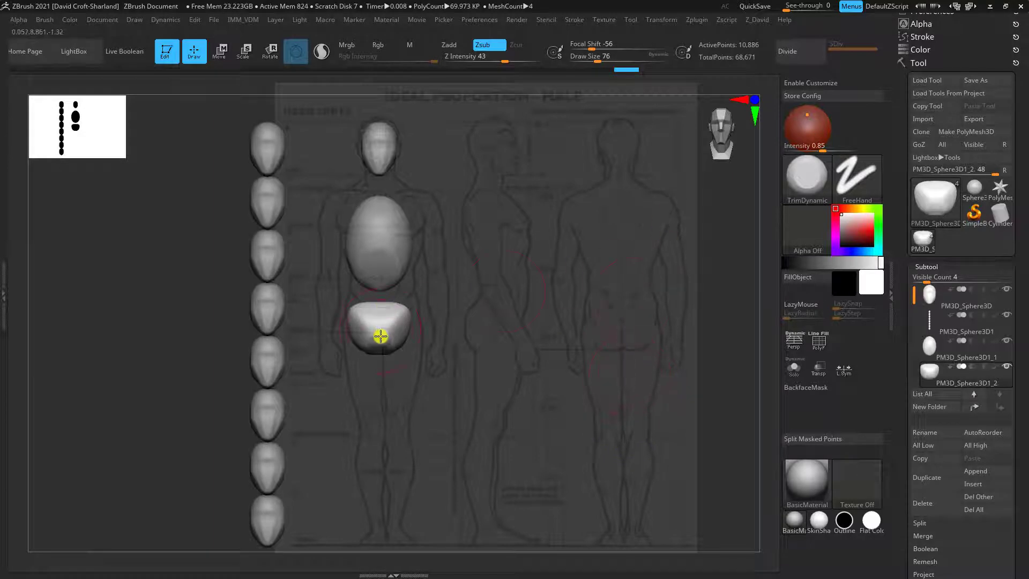
Raise and taper the lower pelvis with the Move brush, smooth its surface, and compare the shape in the Front and Left views
key("b")
key("m")
key("v")
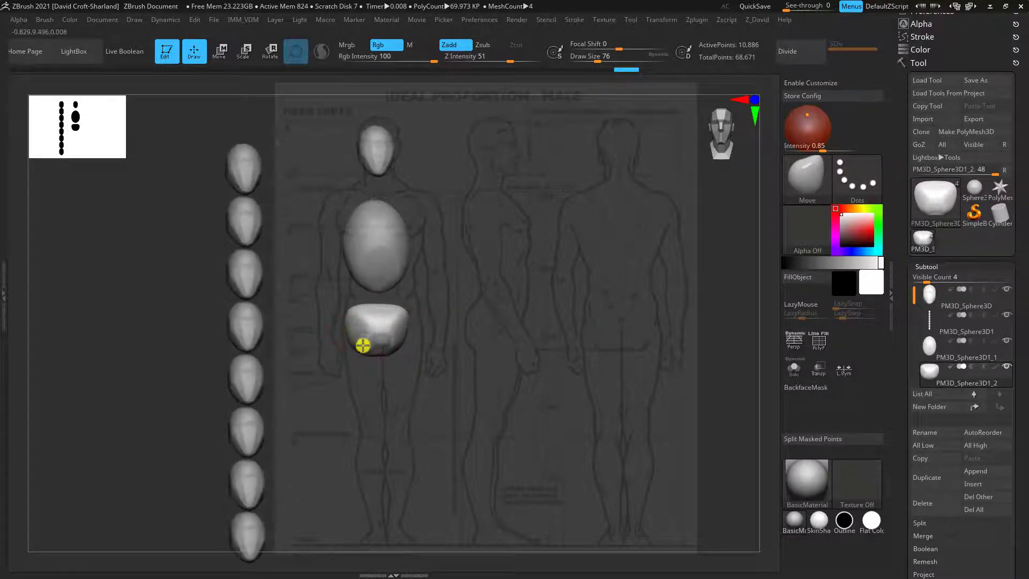
mouse_move(371, 346)
left_mouse_down()
mouse_move(356, 342)
mouse_move(366, 327)
mouse_move(351, 305)
mouse_move(340, 306)
left_mouse_up()
left_click_drag(437, 380, 421, 371, "shift")
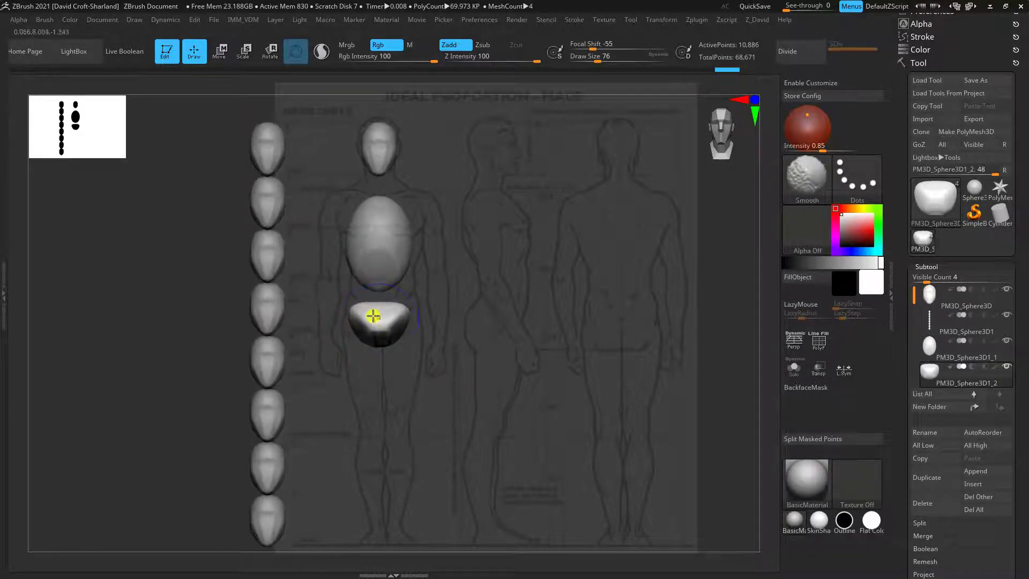
left_click_drag(356, 304, 354, 311)
left_click_drag(436, 377, 456, 346, "shift")
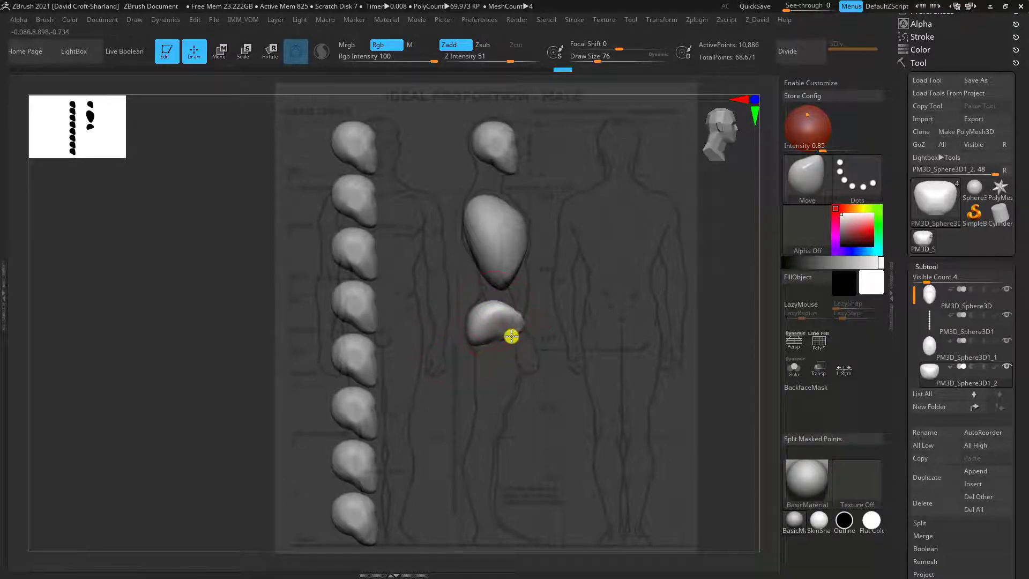
left_click_drag(605, 386, 565, 317)
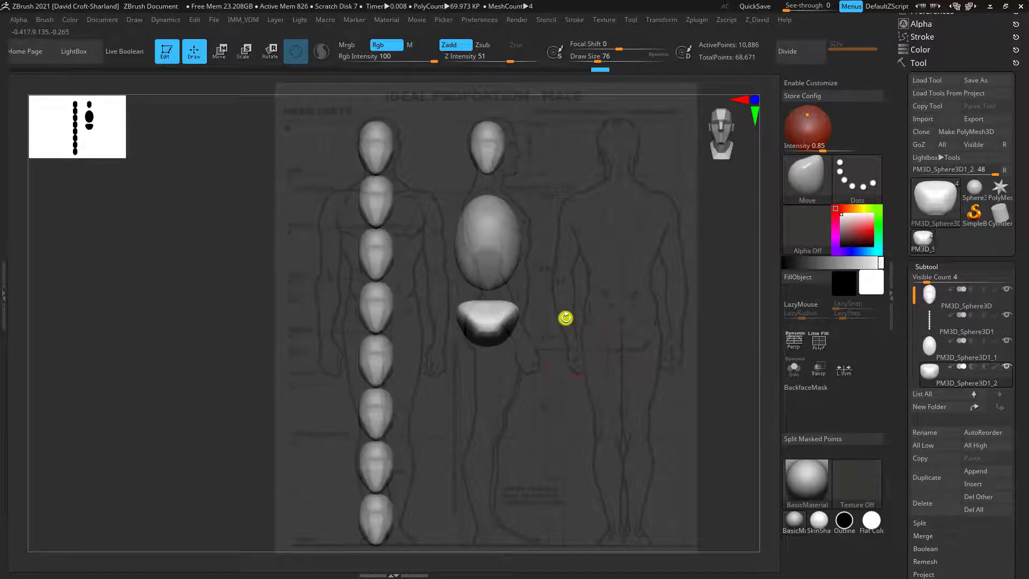
left_click_drag(610, 349, 597, 366, "shift")
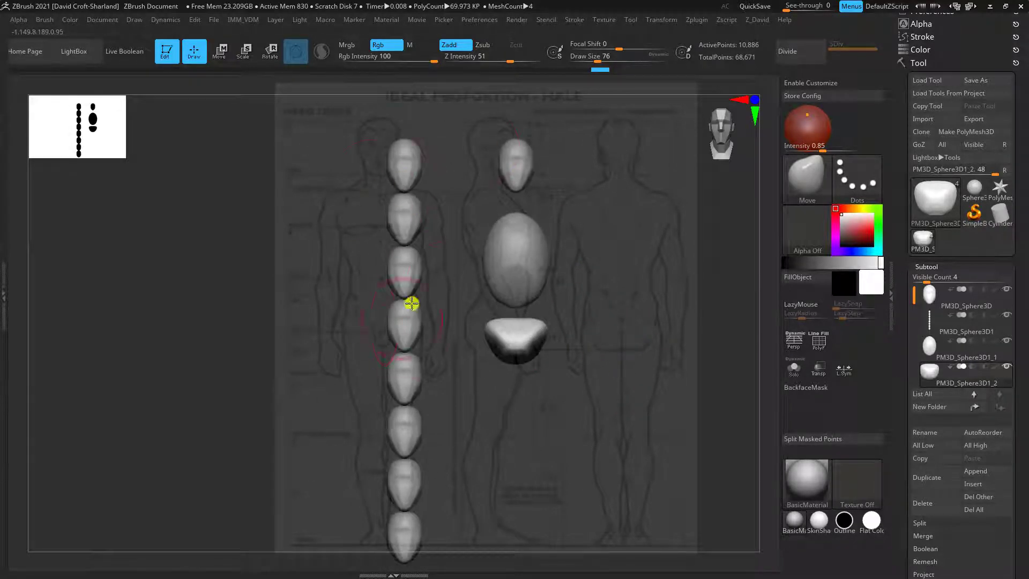
mouse_move(648, 334)
left_mouse_down("alt")
mouse_move(632, 335)
mouse_move(641, 336)
left_mouse_up("alt")
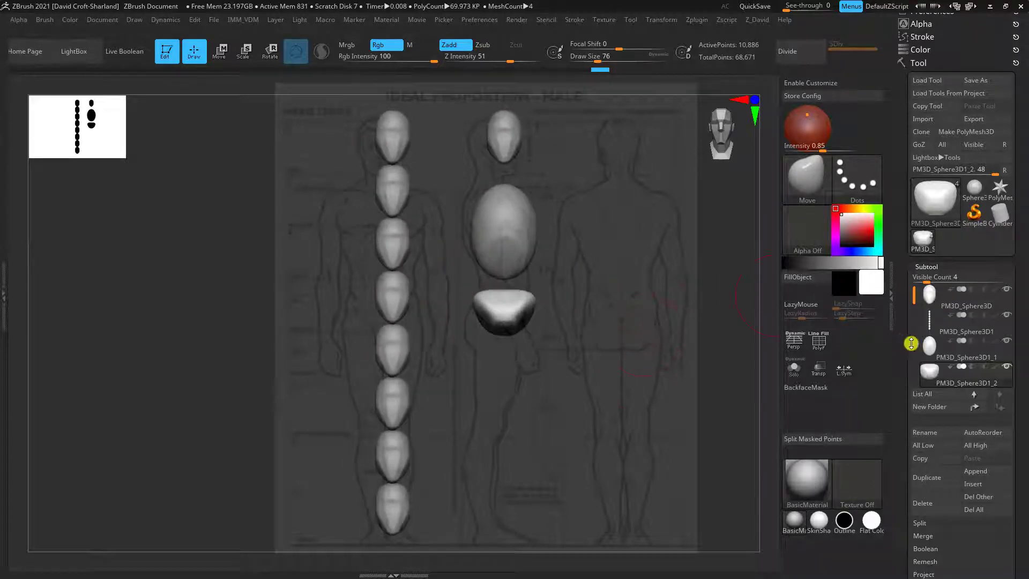
Append a Sphere3D to the mannequin as a new subtool and make it the active one
left_click_drag(912, 292, 911, 300)
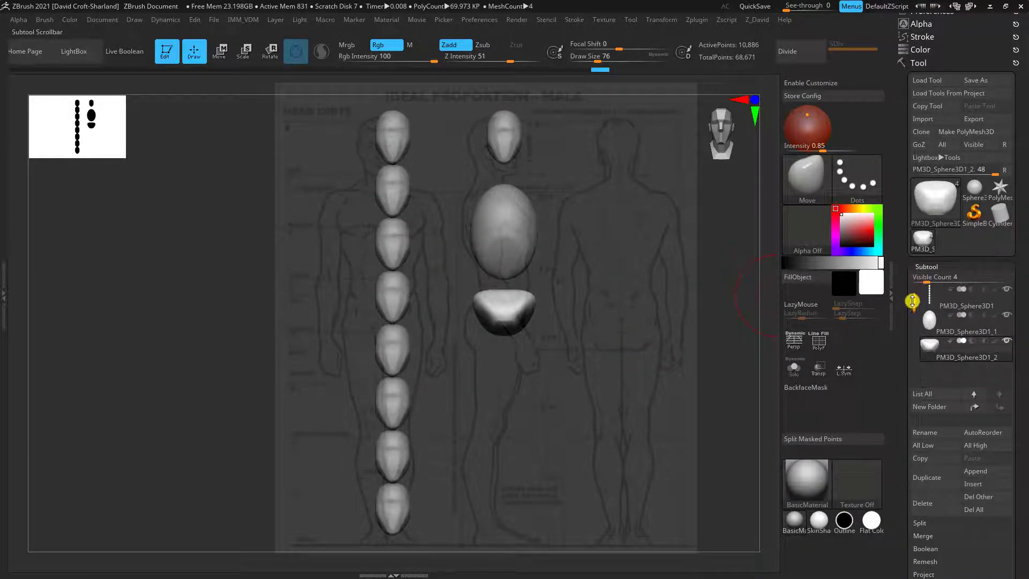
left_click(975, 472)
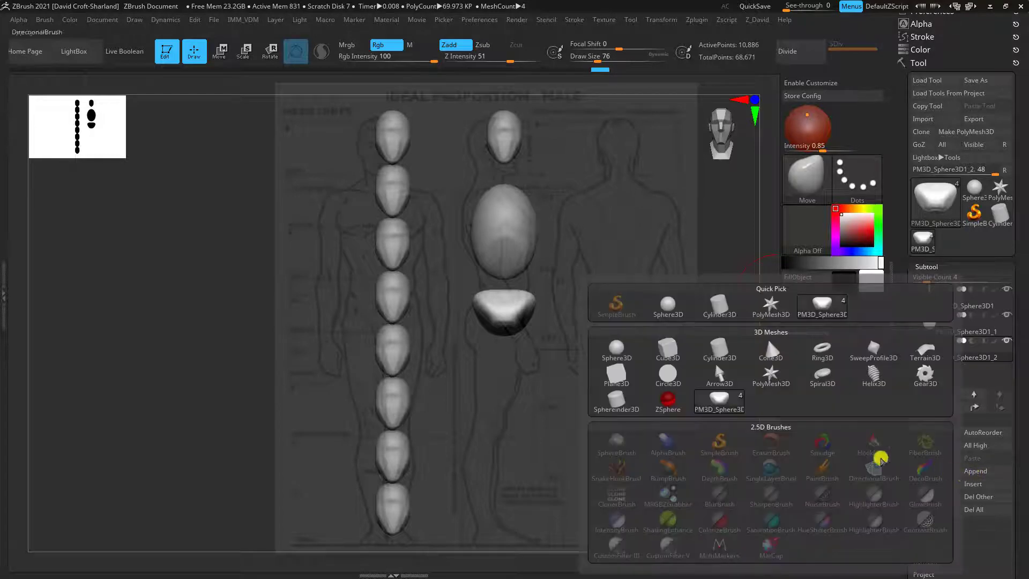
left_click(616, 352)
left_click(914, 381)
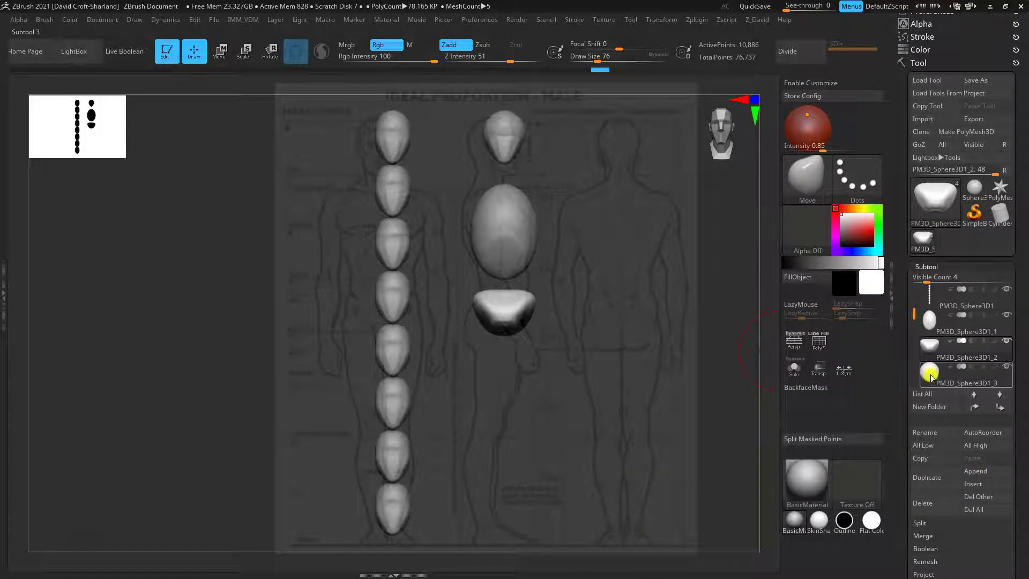
Move the new sphere down to the figure's right hip and scale it slightly smaller to match the upper thigh in the Front view
left_click(219, 50)
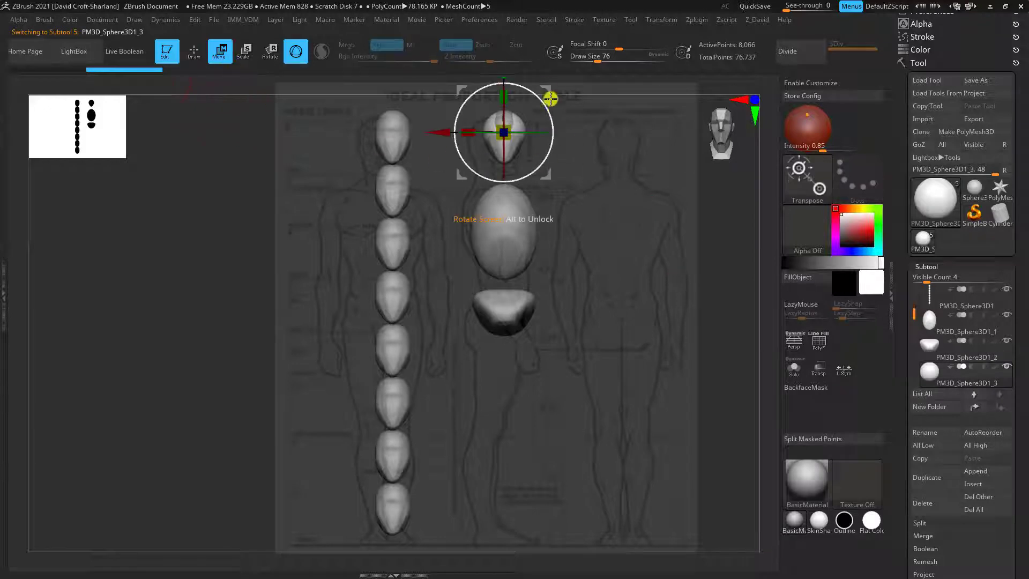
left_click_drag(549, 106, 570, 180)
mouse_move(645, 273)
left_mouse_down("alt")
mouse_move(682, 260)
mouse_move(658, 272)
left_mouse_up("alt")
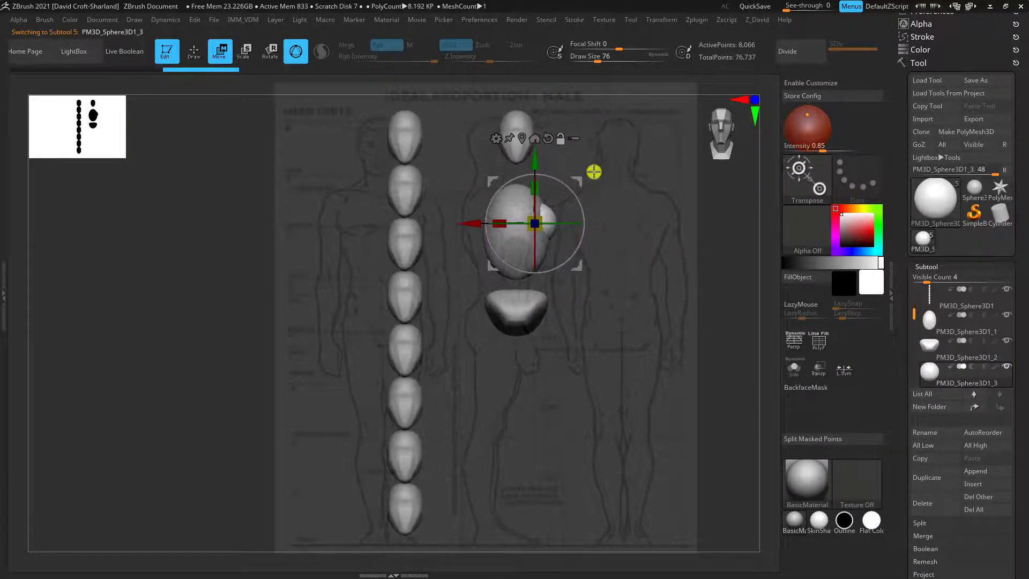
left_click_drag(582, 185, 575, 188)
left_click_drag(733, 237, 595, 250, "alt")
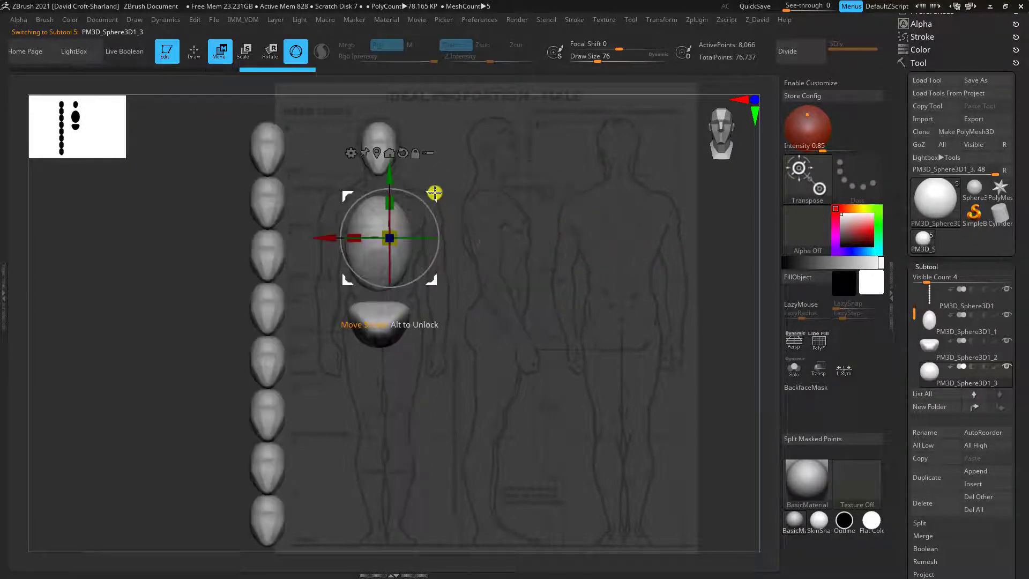
left_click_drag(433, 192, 402, 276)
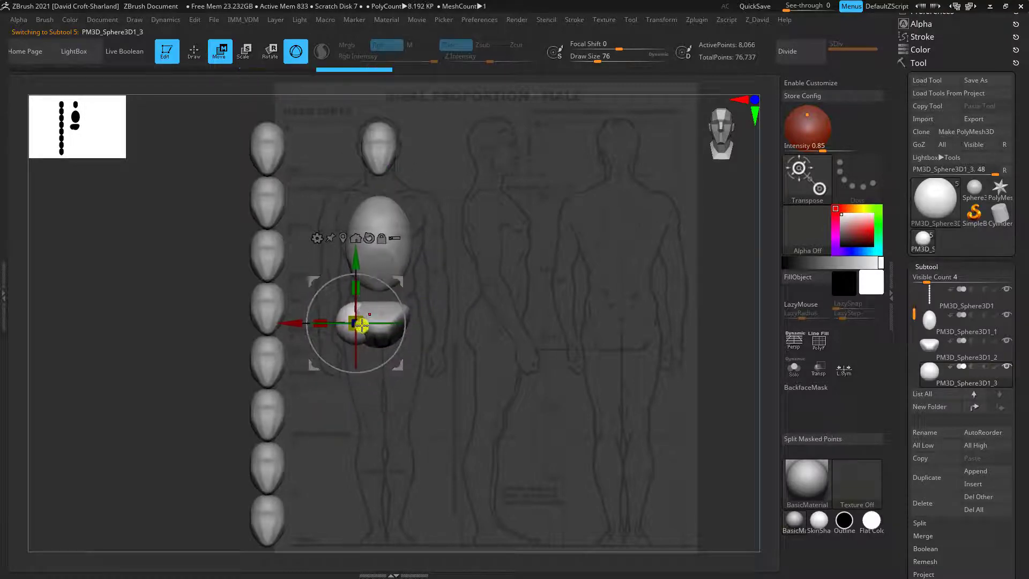
left_click_drag(363, 308, 358, 318)
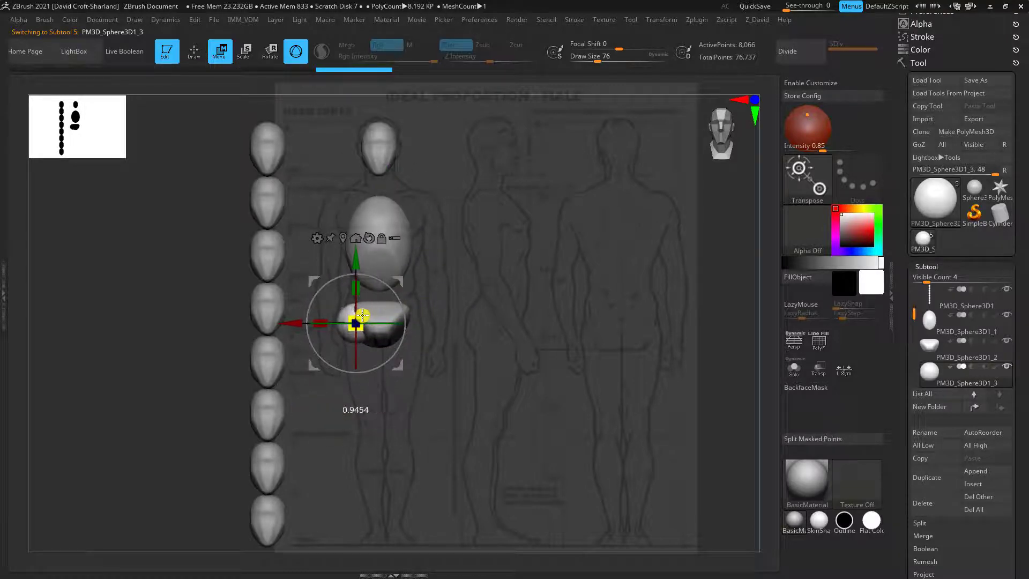
left_click_drag(400, 277, 403, 276)
left_click_drag(549, 365, 567, 349)
left_click_drag(558, 300, 556, 301, "shift")
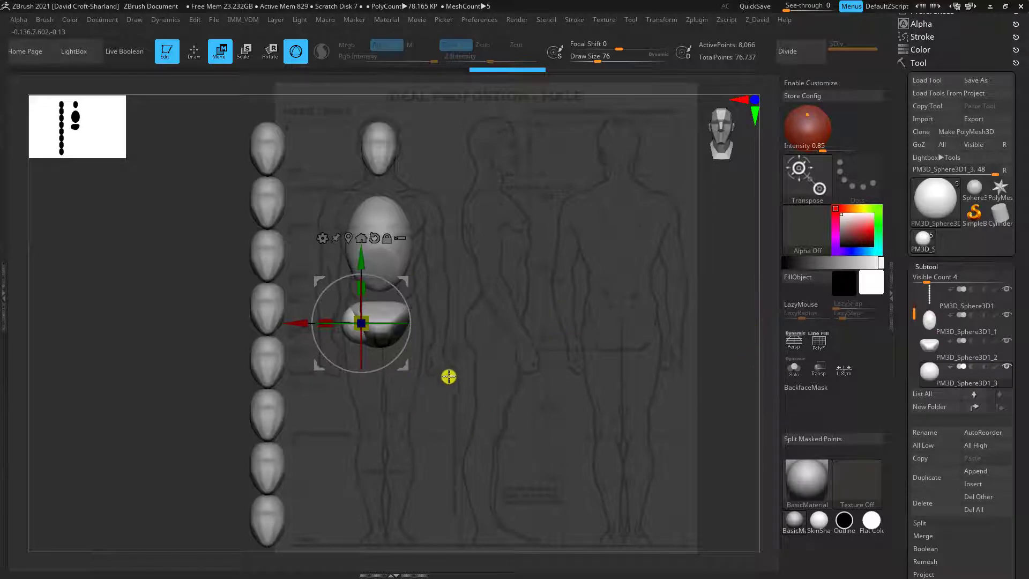
Mask the upper half of the hip sphere with a rectangular mask so that only its lower half stays editable
key("q")
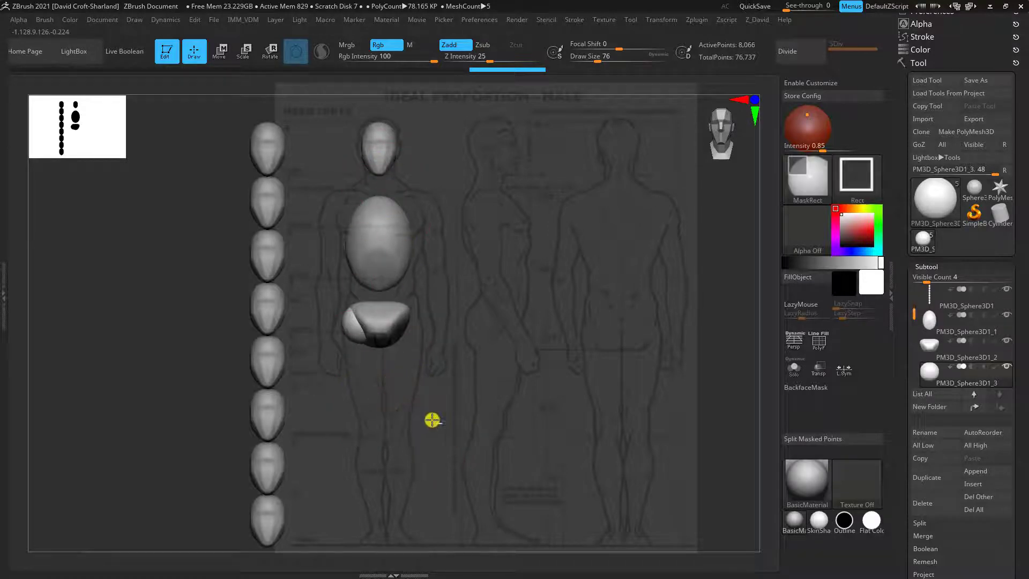
left_click_drag(443, 423, 301, 321, "ctrl")
left_click_drag(428, 410, 349, 351, "ctrl")
left_click(416, 392, "ctrl")
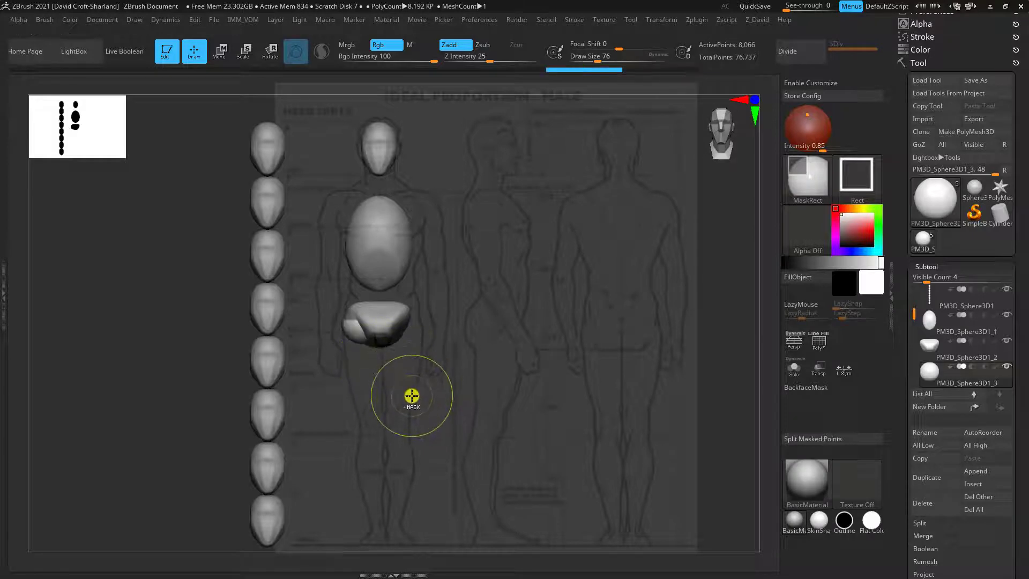
key("w")
key("q")
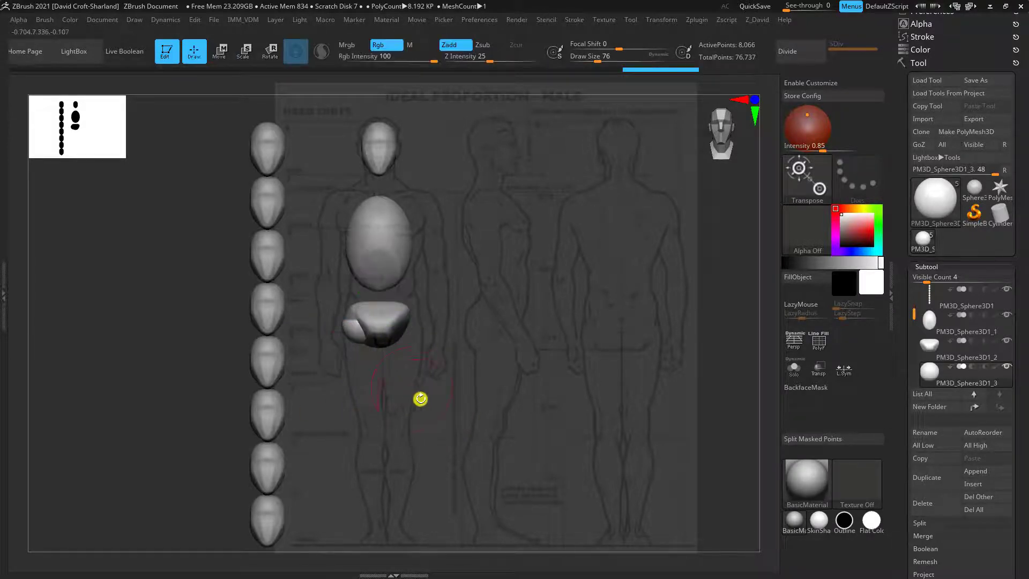
mouse_move(420, 397)
left_mouse_down()
mouse_move(457, 397)
mouse_move(359, 347)
left_mouse_up()
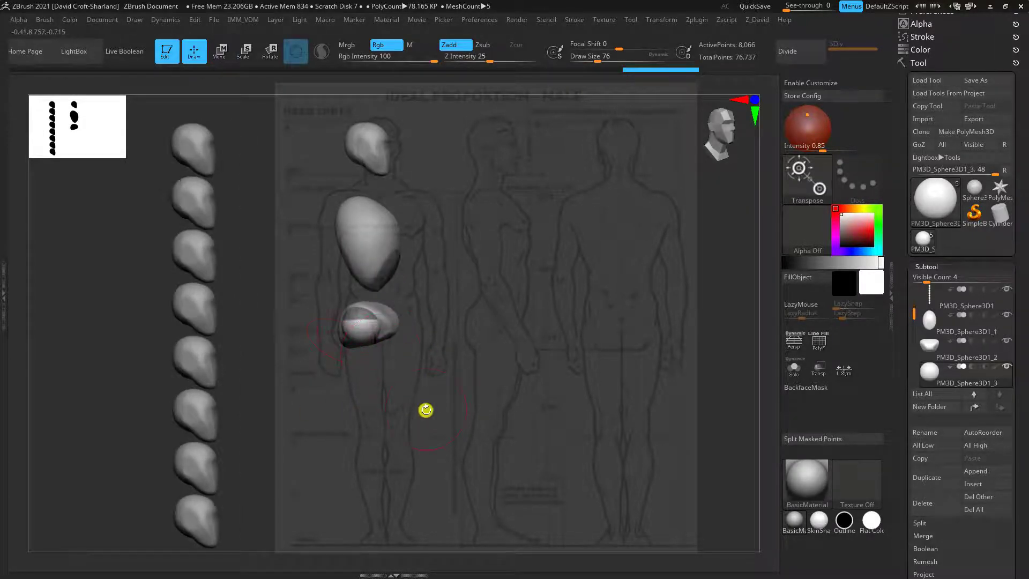
left_click_drag(426, 410, 420, 423, "shift")
Pull the unmasked half of the sphere down toward the knee to form the thigh, and scale its lower end narrower
key("w")
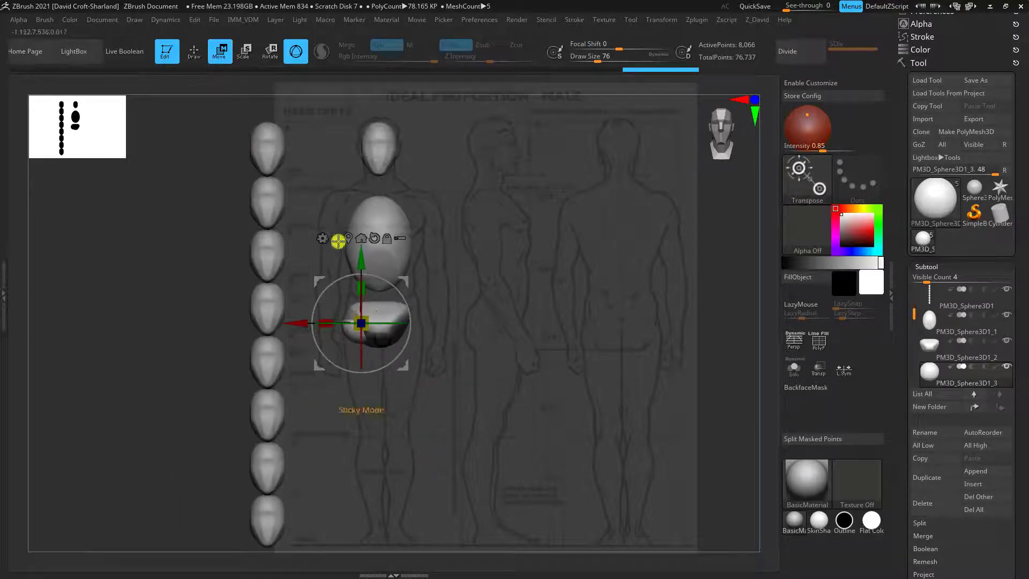
left_click_drag(361, 260, 361, 348)
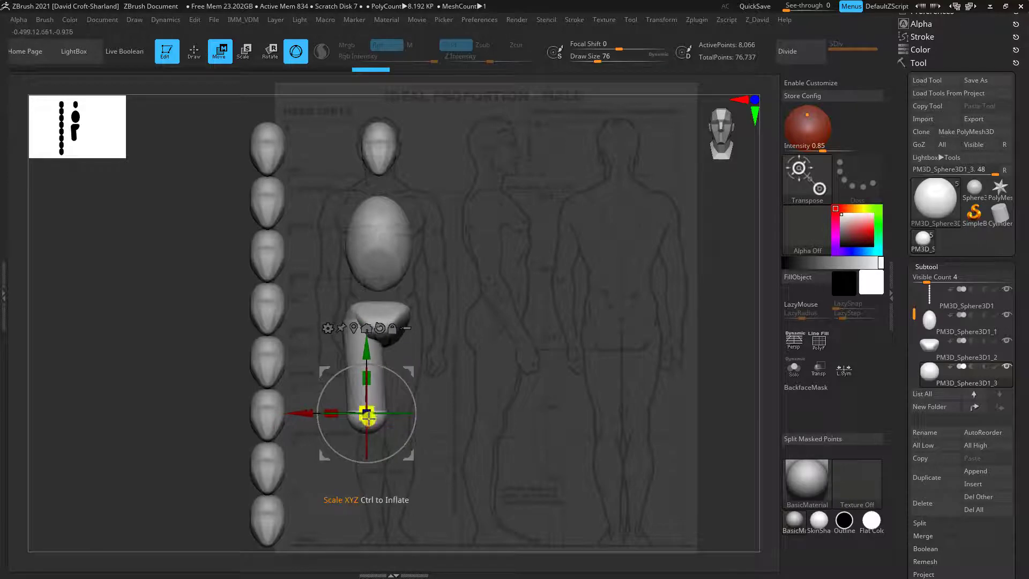
left_click_drag(370, 410, 362, 417)
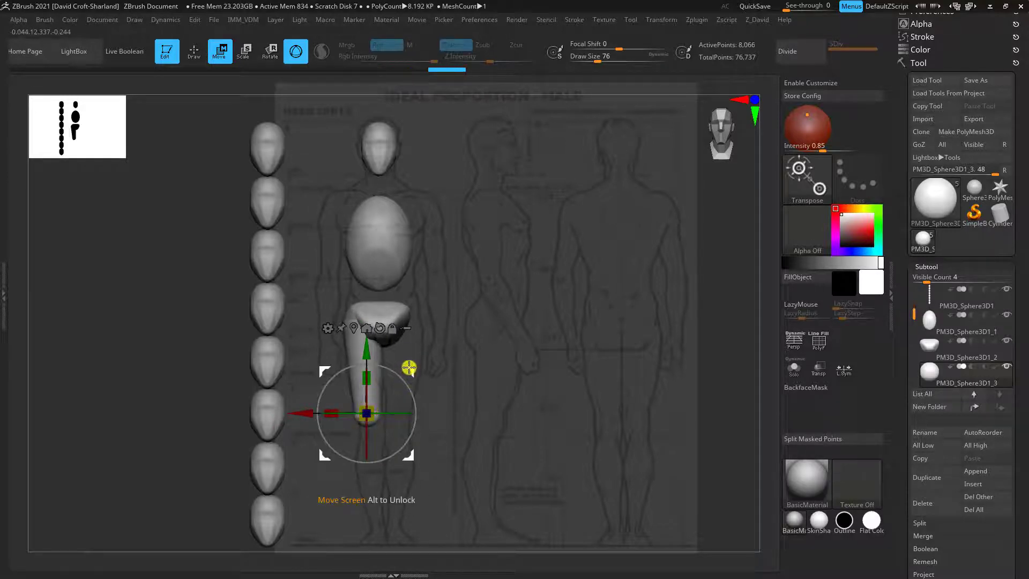
Extend the thigh's unmasked lower end down to the knee and shift it slightly backward to match the side-view reference
mouse_move(409, 367)
left_mouse_down()
mouse_move(401, 374)
mouse_move(413, 380)
left_mouse_up()
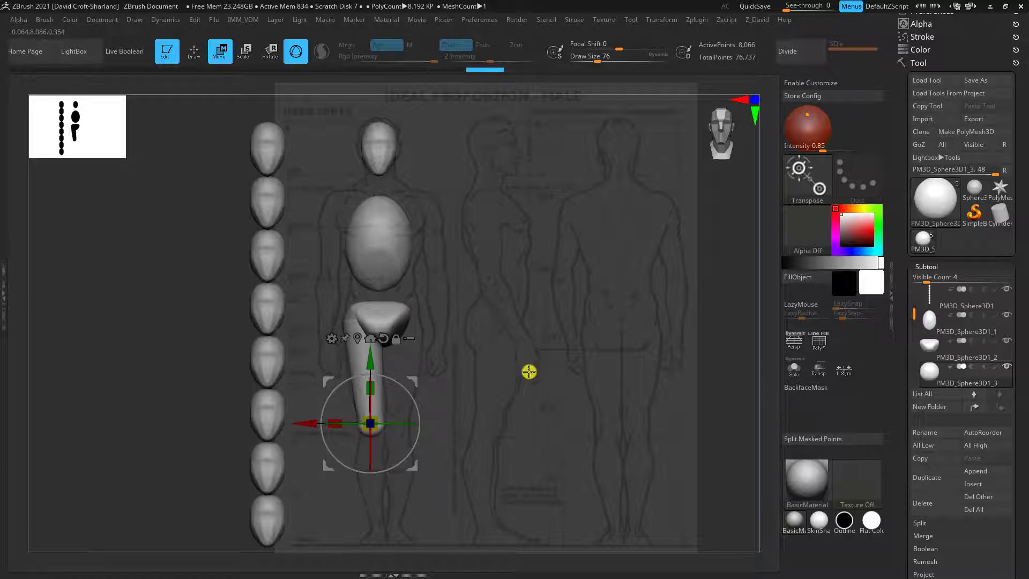
key("Right")
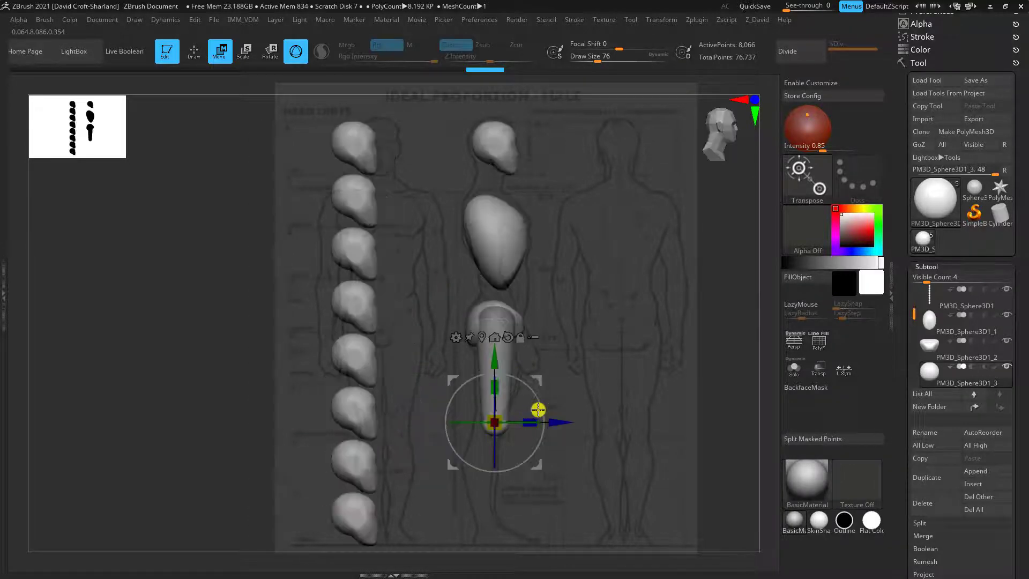
left_click_drag(558, 420, 552, 420)
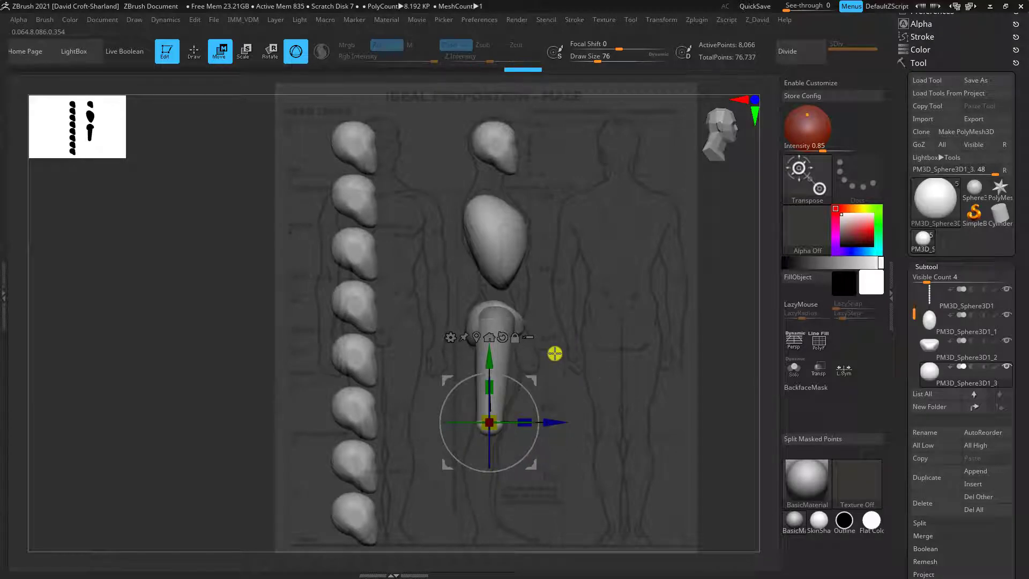
Clear the mask from the thigh and remesh it with DynaMesh at a resolution of 48
key("ctrl")
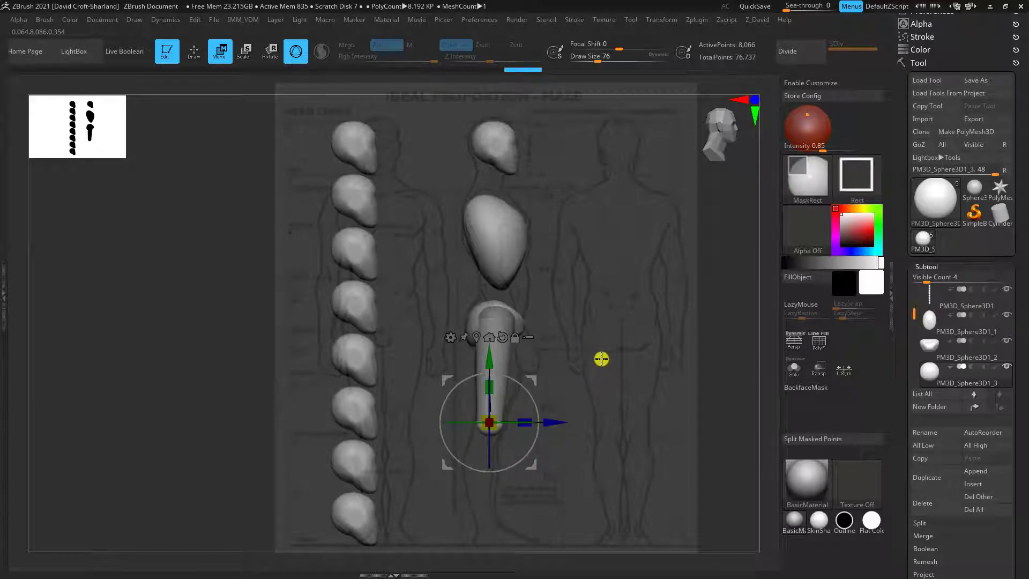
left_click_drag(601, 359, 626, 392, "ctrl")
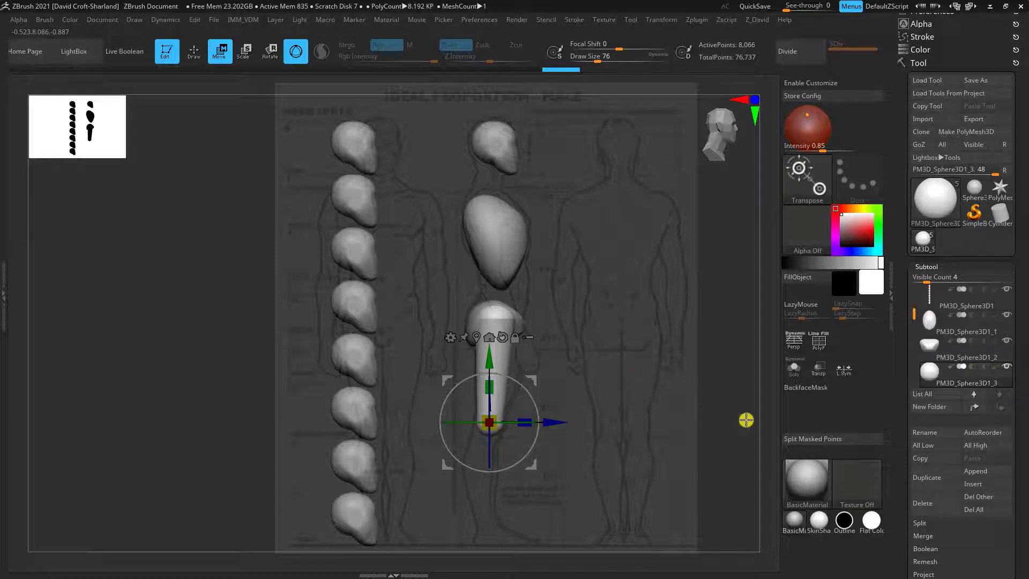
left_click_drag(624, 394, 588, 394)
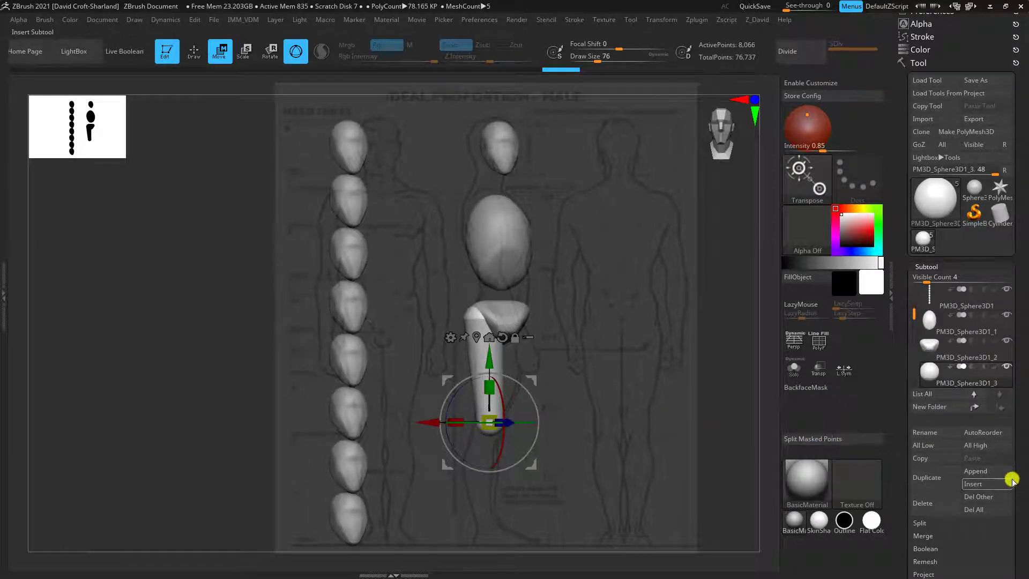
scroll(1012, 475, "down", 3)
scroll(1013, 410, "down", 2)
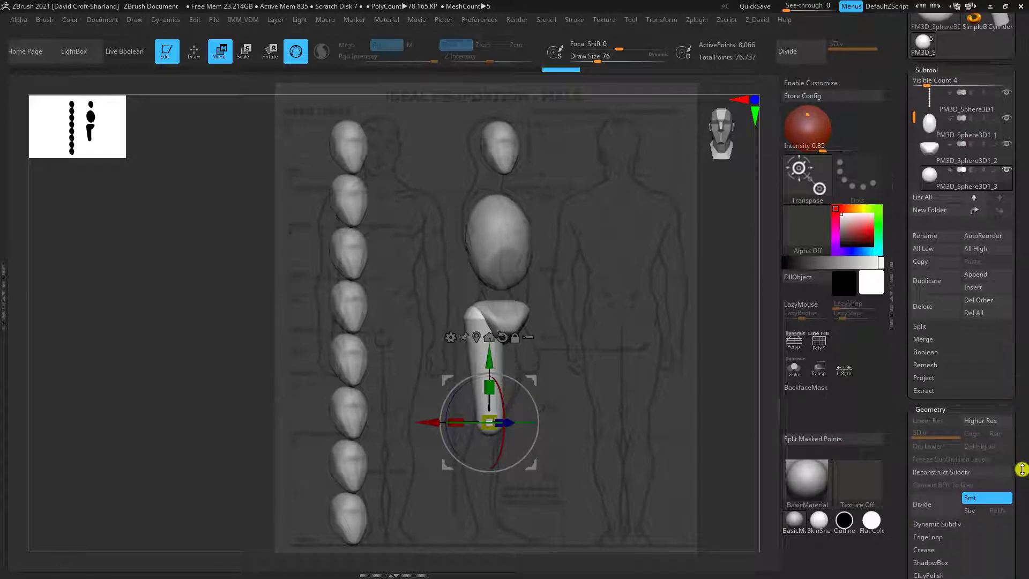
scroll(1007, 429, "down", 6)
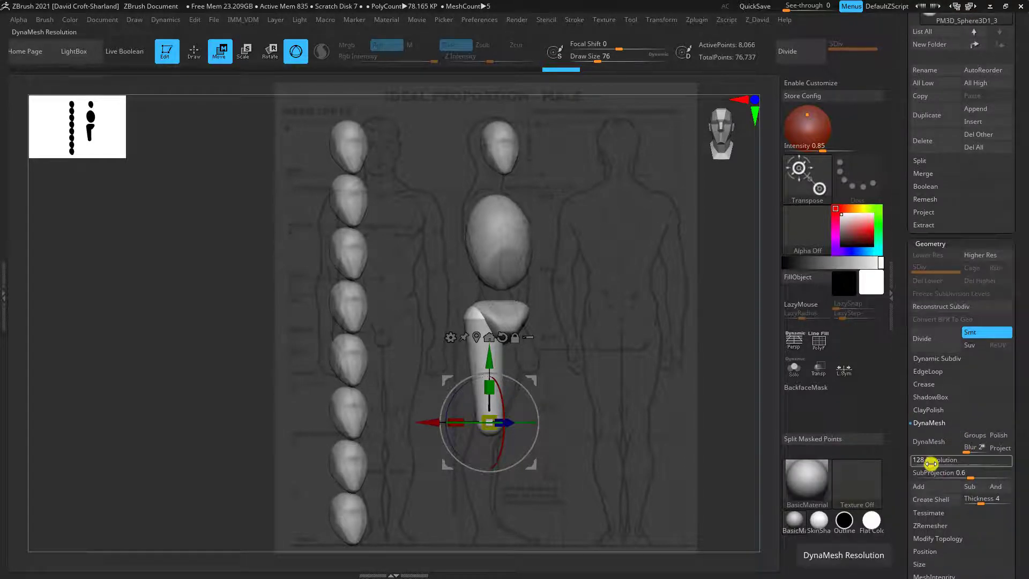
left_click_drag(931, 463, 919, 463)
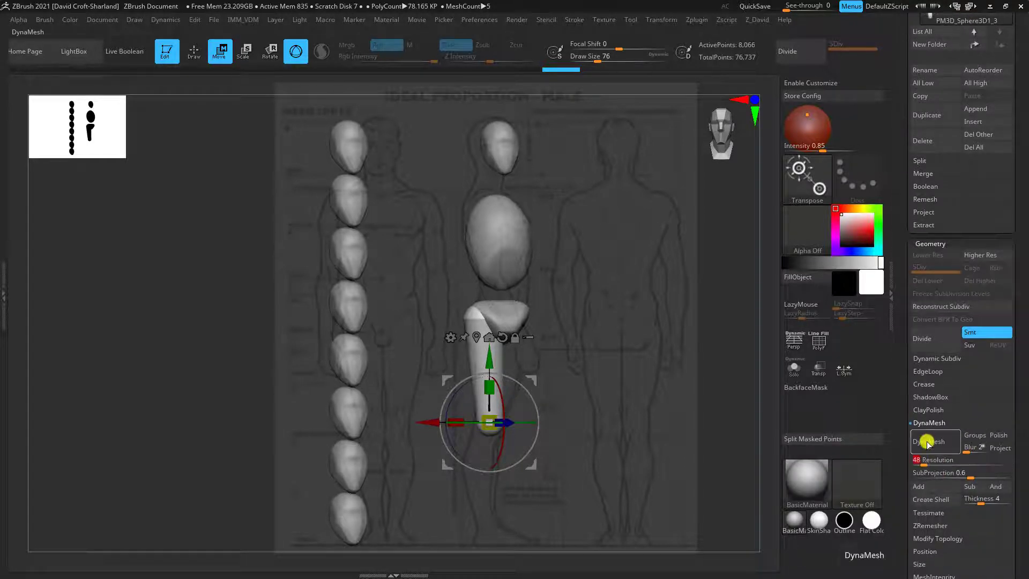
left_click(922, 443)
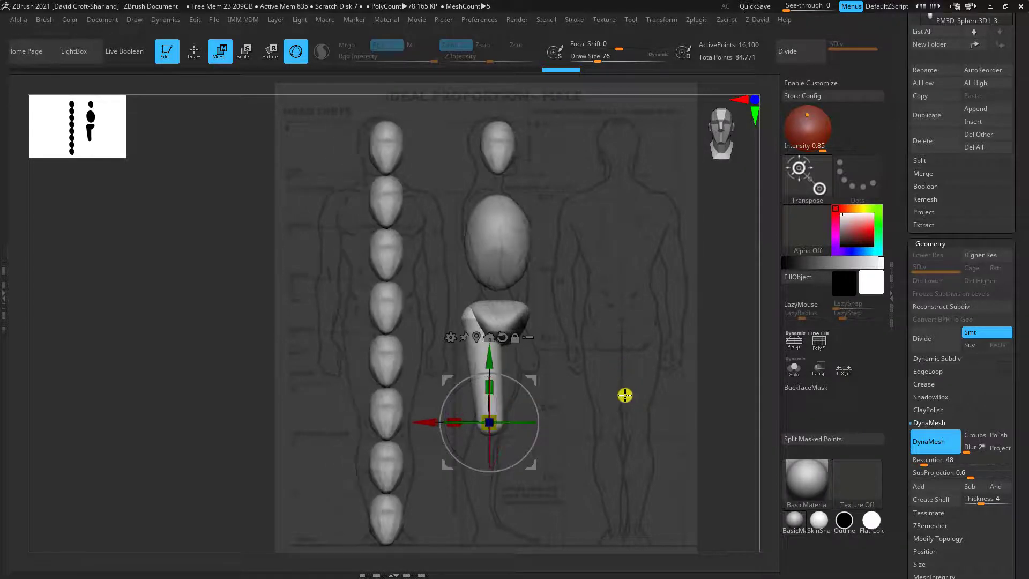
Bow the thigh's outer and inner contours with a large Move brush to follow the front-view reference
left_click_drag(556, 354, 540, 359, "alt")
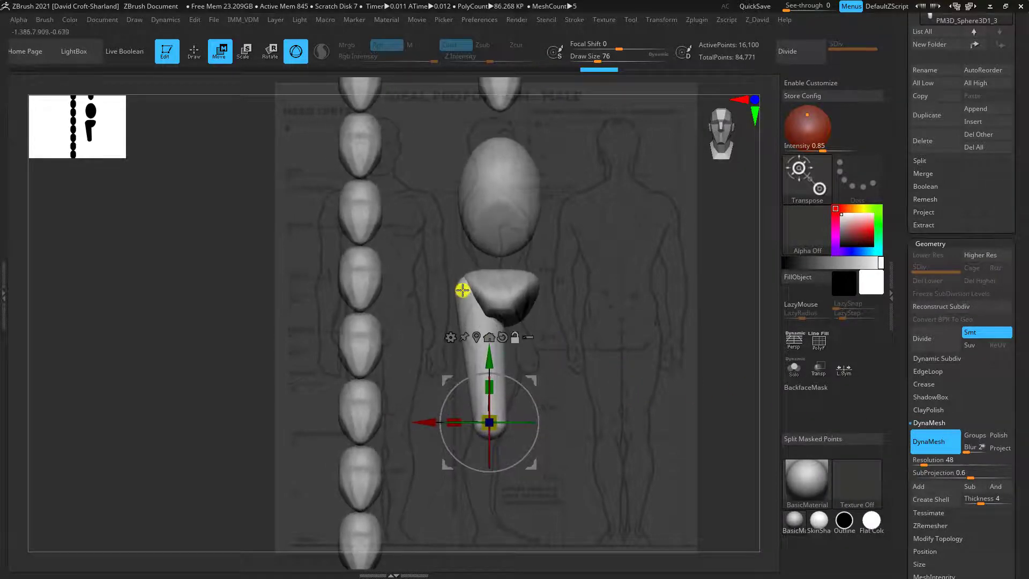
left_click(462, 289, "alt")
left_click_drag(645, 354, 668, 357)
right_click_drag(619, 399, 511, 380, "ctrl")
key("q")
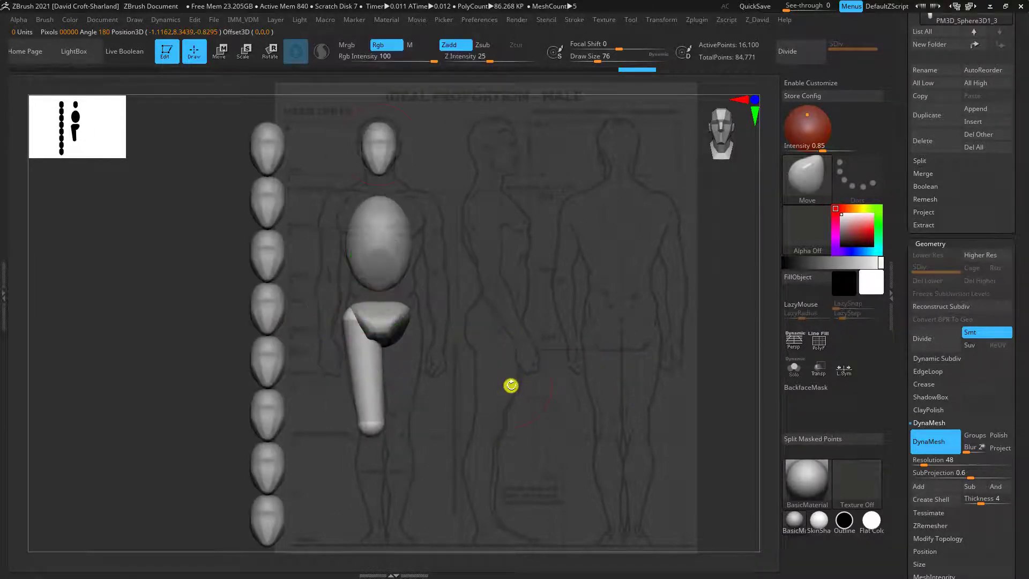
key("bracketright")
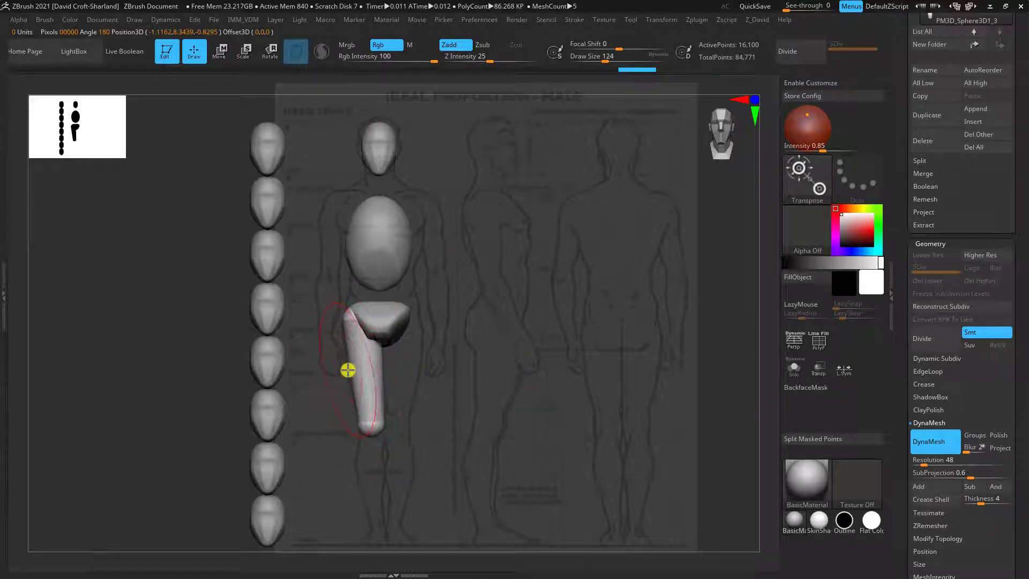
left_click_drag(348, 370, 344, 374)
key("b")
key("m")
key("v")
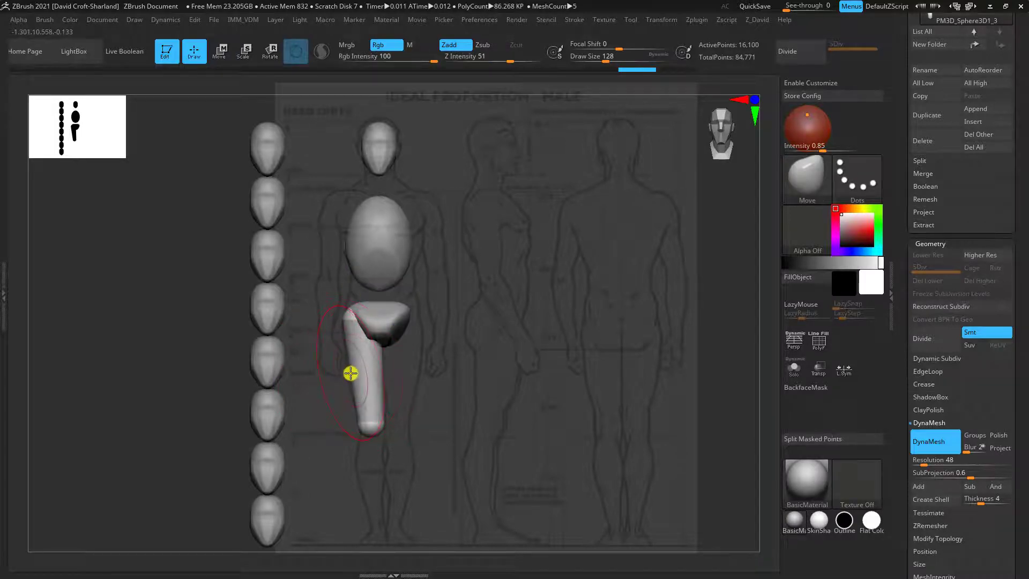
mouse_move(349, 373)
left_mouse_down()
mouse_move(377, 374)
mouse_move(375, 351)
left_mouse_up()
key("bracketleft")
mouse_move(381, 396)
left_mouse_down()
mouse_move(379, 414)
mouse_move(432, 402)
left_mouse_up()
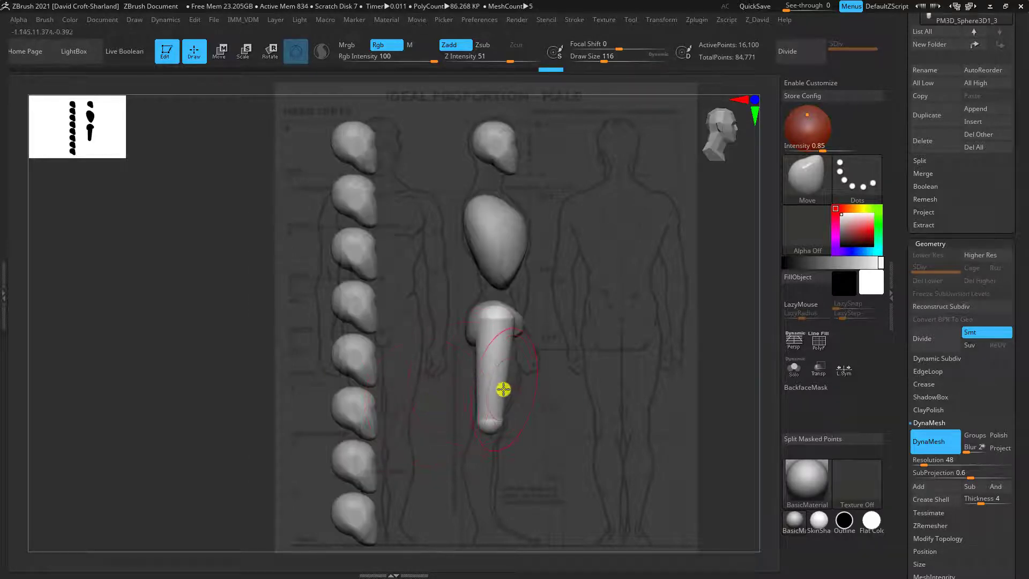
Push the thigh's front forward and fill out its back with the Move brush to match the side-view reference
key("bracketright")
left_click_drag(509, 387, 517, 360)
left_click_drag(516, 323, 514, 324)
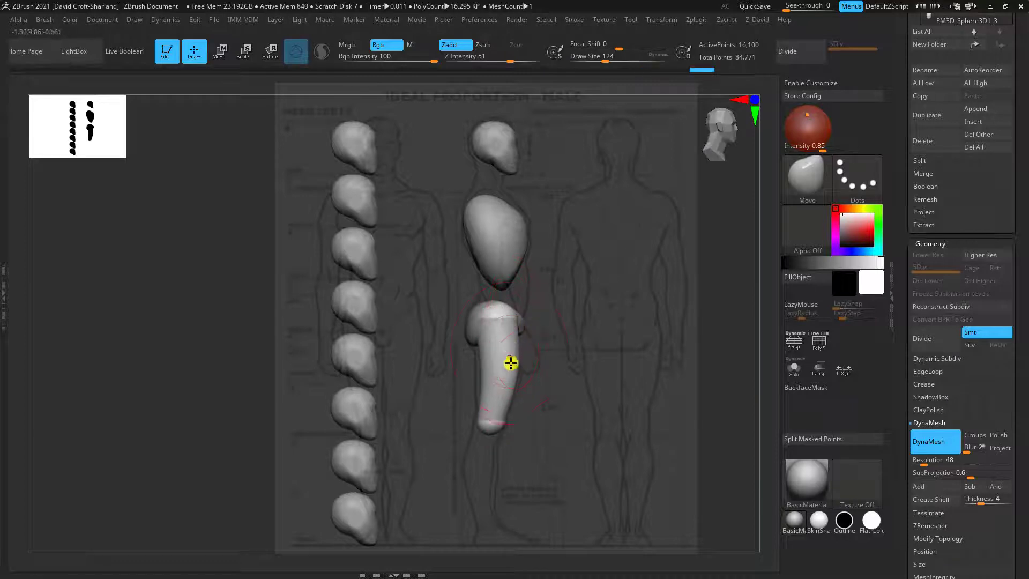
left_click_drag(509, 388, 514, 387)
left_click_drag(509, 320, 513, 318)
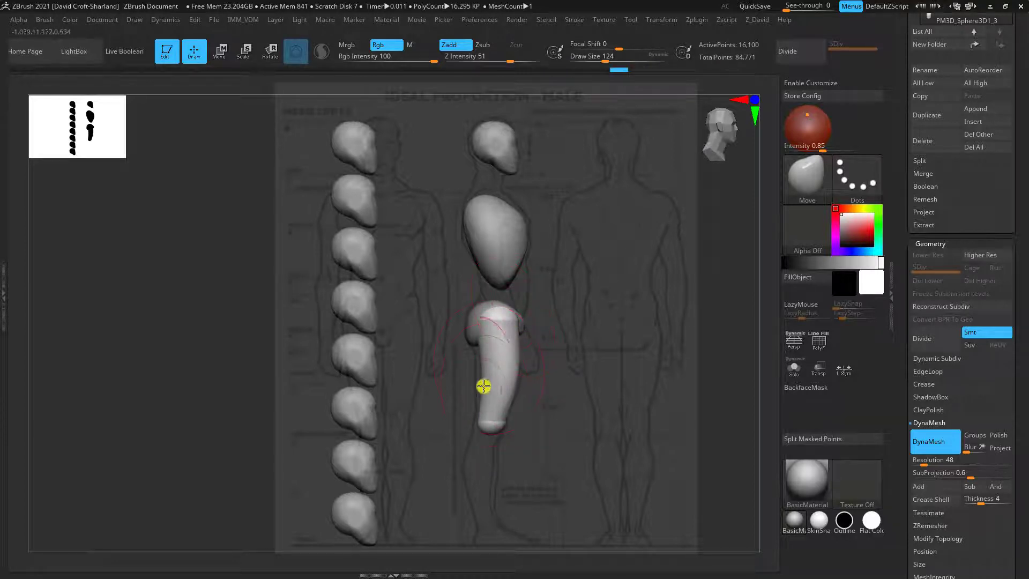
key("bracketleft")
left_click_drag(480, 383, 478, 352)
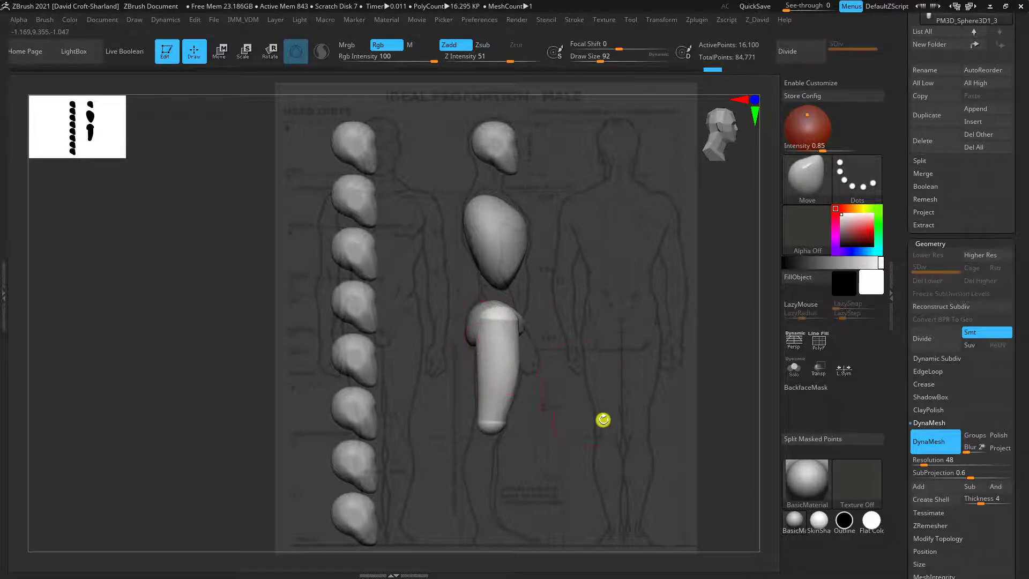
Duplicate the finished thigh subtool and make the copy the active subtool
left_click_drag(602, 420, 489, 333)
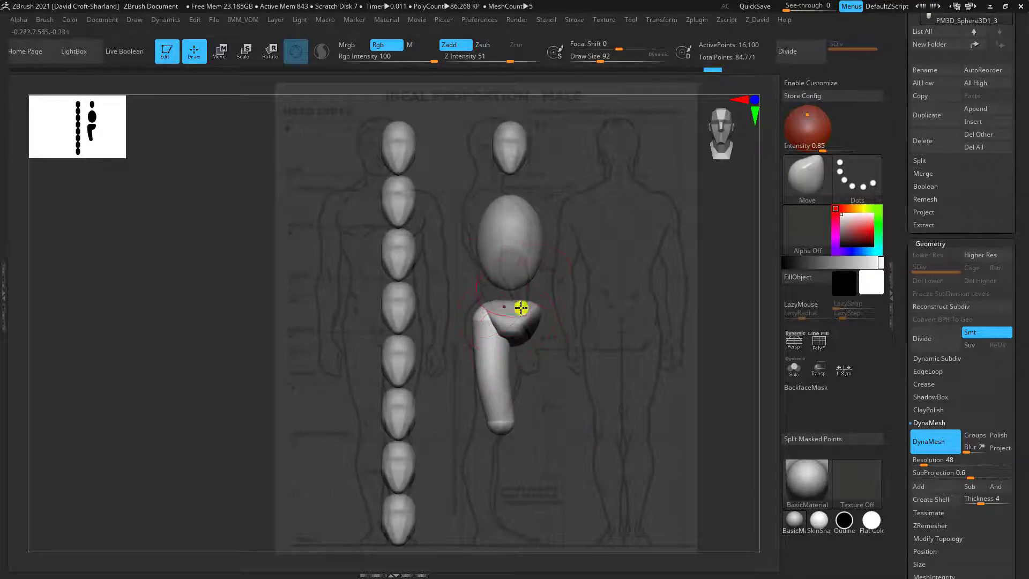
left_click_drag(670, 263, 540, 262, "alt")
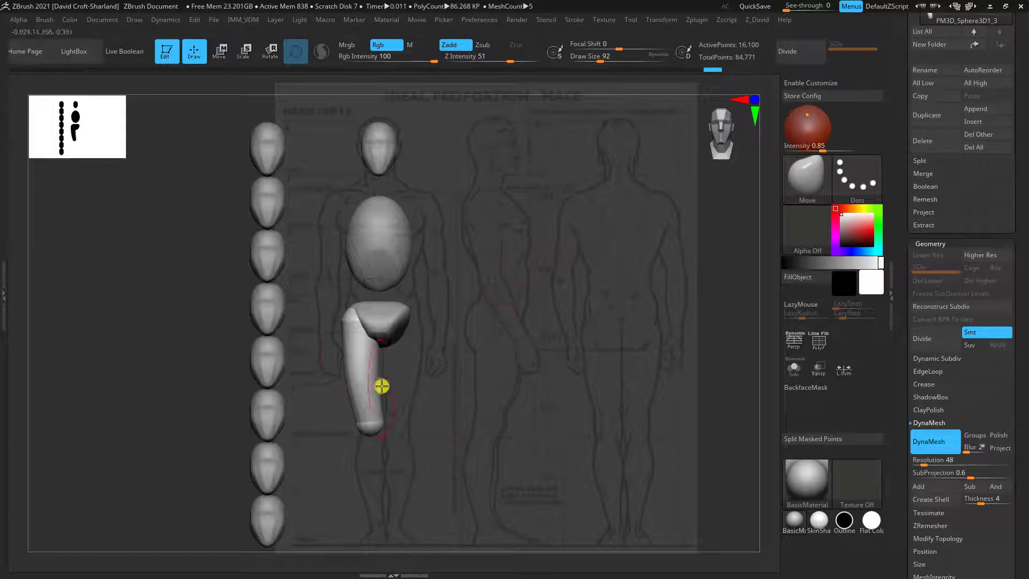
mouse_move(461, 397)
left_mouse_down()
mouse_move(475, 410)
mouse_move(469, 400)
mouse_move(457, 429)
left_mouse_up()
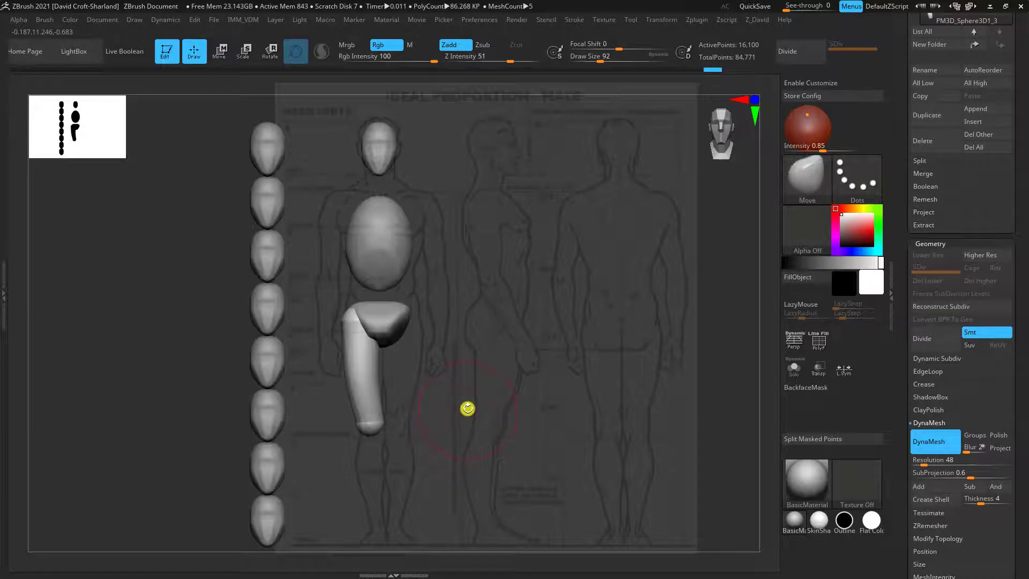
left_click_drag(460, 416, 466, 418)
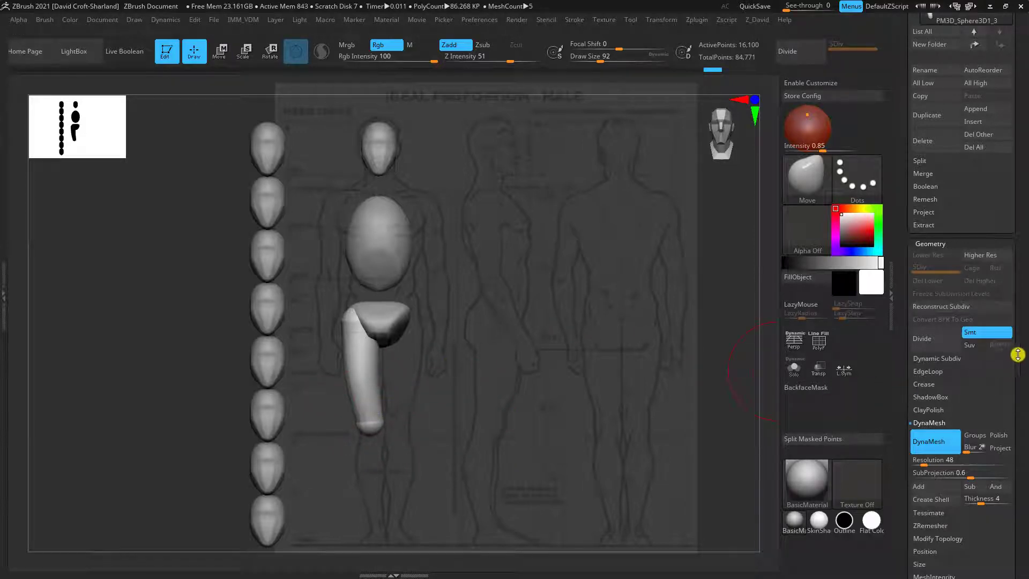
left_click_drag(1017, 355, 1019, 332)
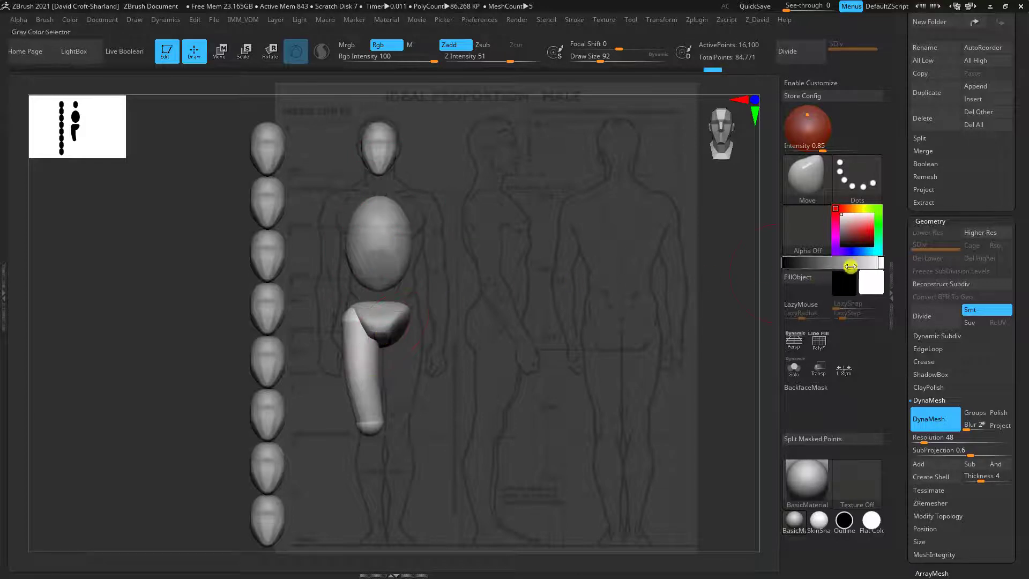
left_click_drag(1018, 372, 981, 363)
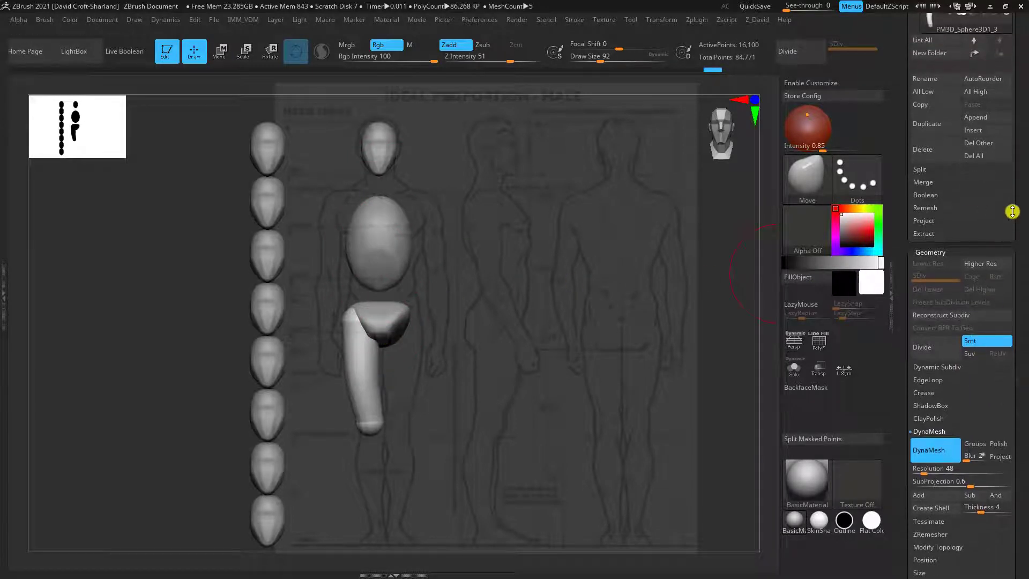
left_click_drag(1012, 211, 1017, 226)
left_click(928, 183)
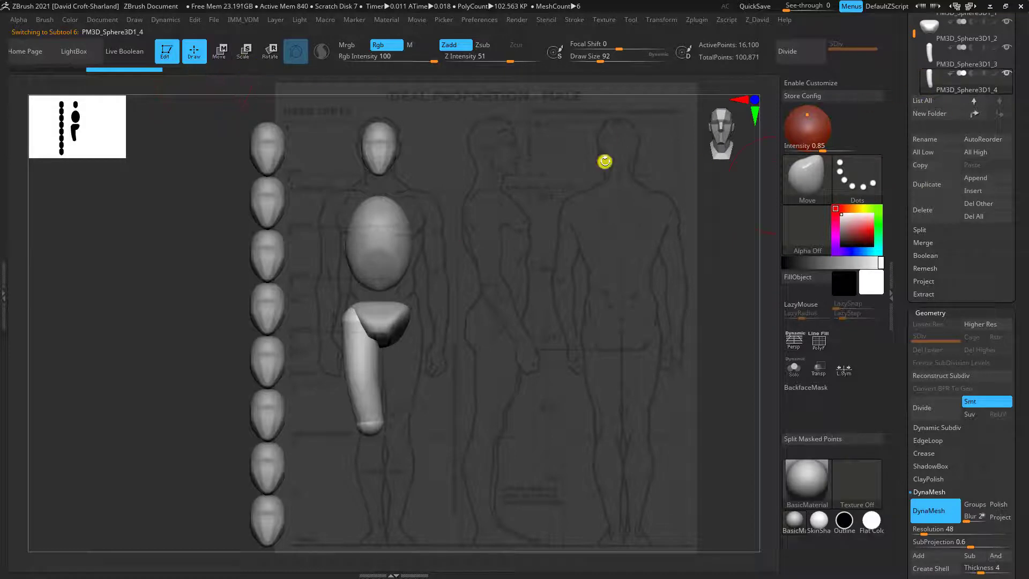
Move the thigh copy below the knee as the lower leg, scale it to about 0.85 and align it with the side-view reference
left_click(220, 53)
left_click_drag(394, 275, 414, 399)
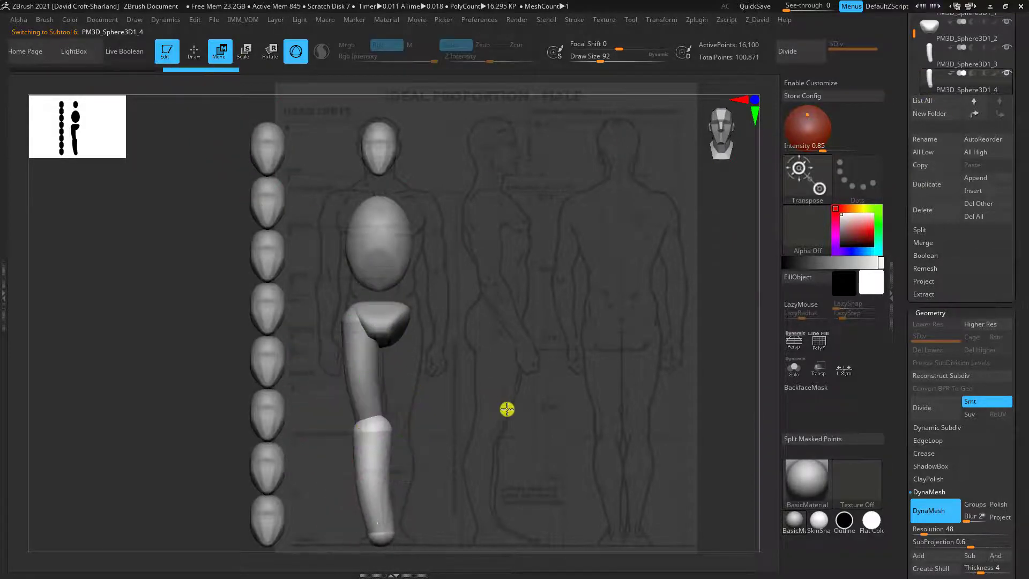
left_click_drag(507, 408, 536, 404, "shift")
right_click_drag(375, 435, 378, 436, "alt")
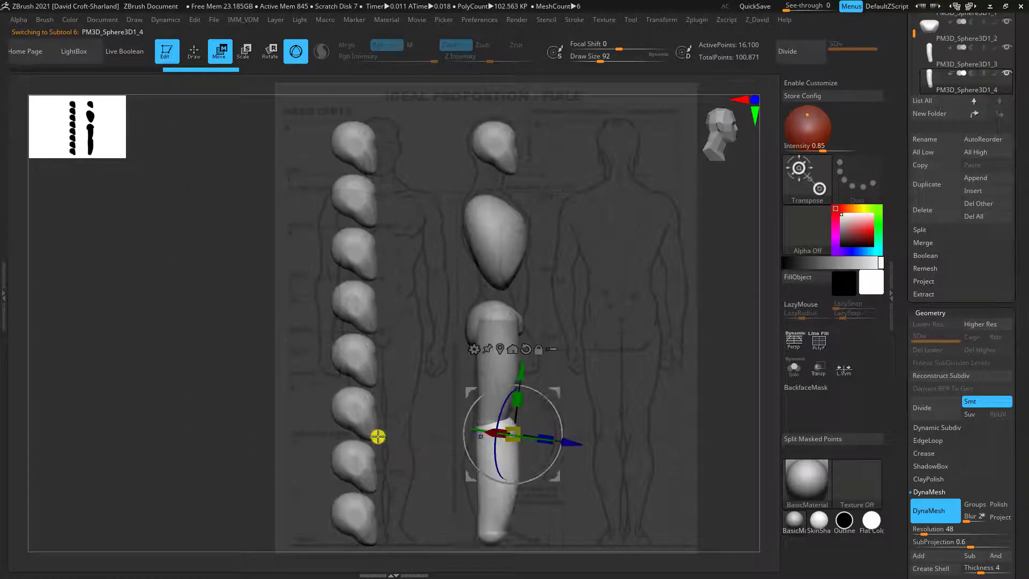
left_click_drag(517, 427, 513, 433)
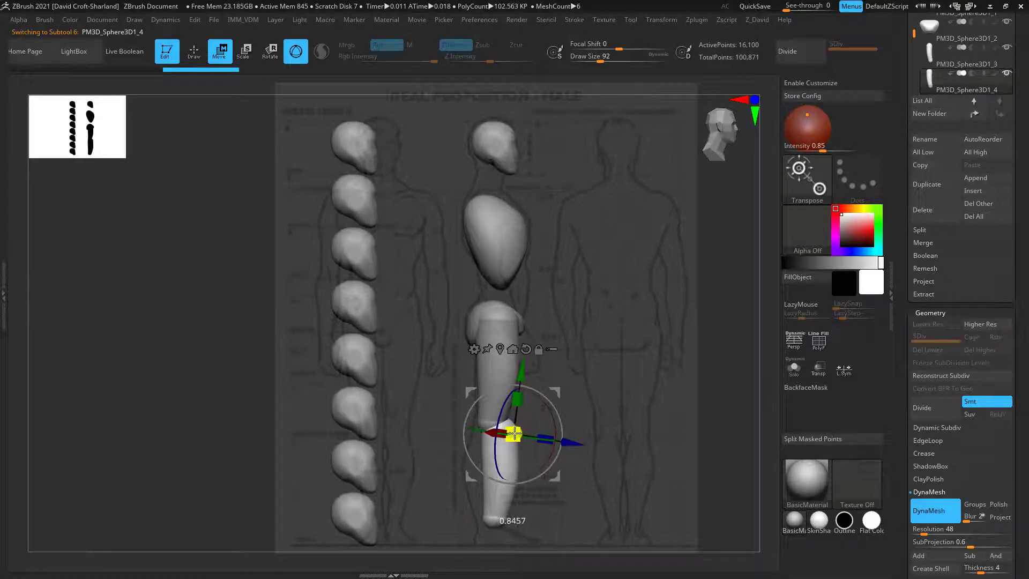
left_click_drag(558, 392, 547, 395)
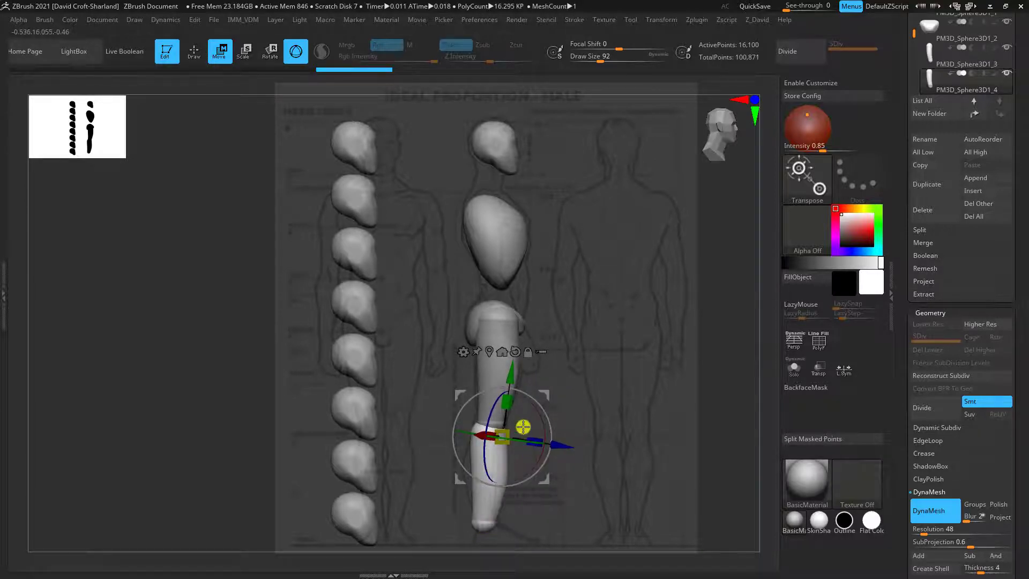
Curve the calf and taper the knee and ankle in the Left view using the Move brush at Draw Size 108
key("q")
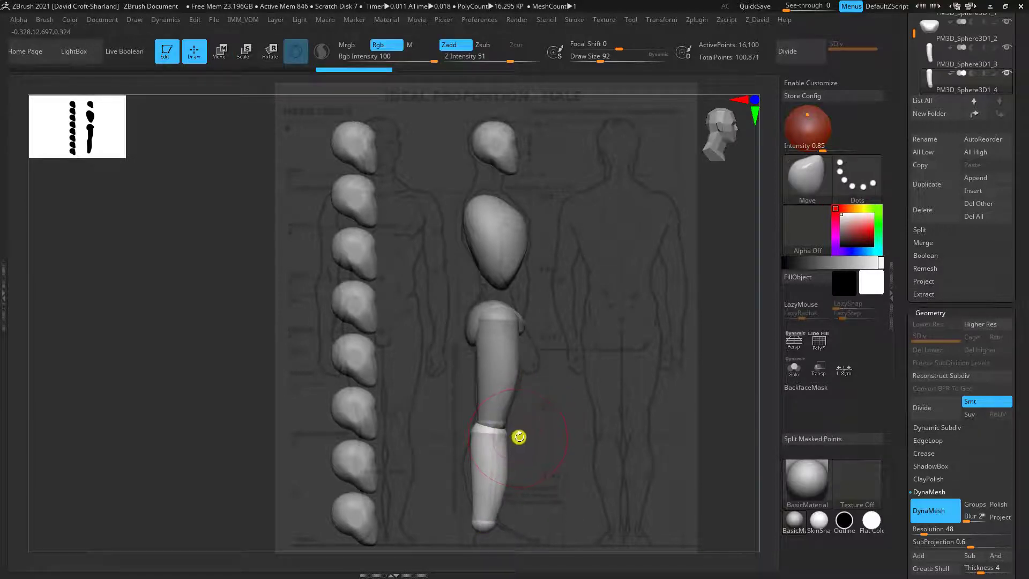
key("bracketright")
key("bracketright")
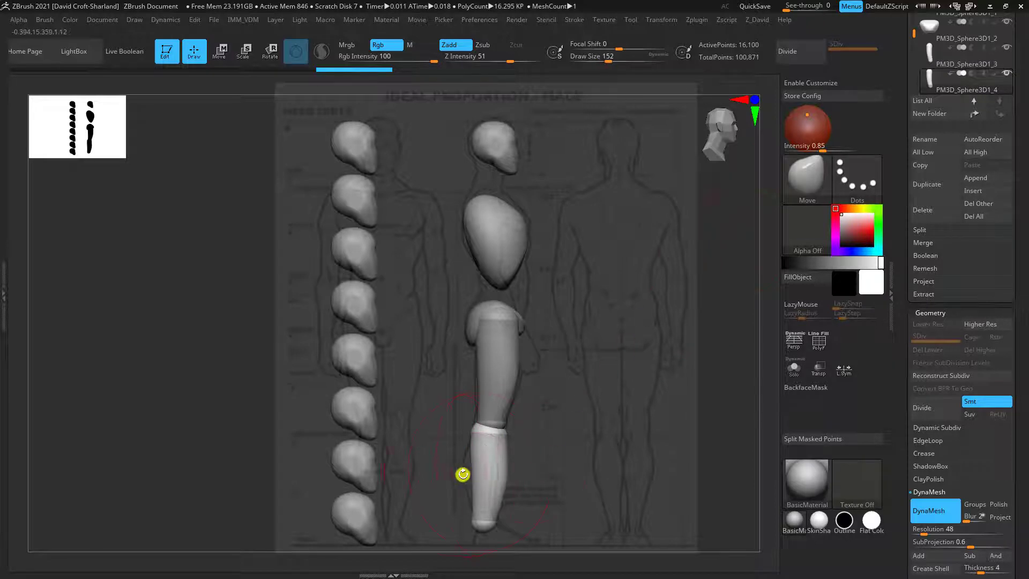
key("bracketleft")
key("bracketleft")
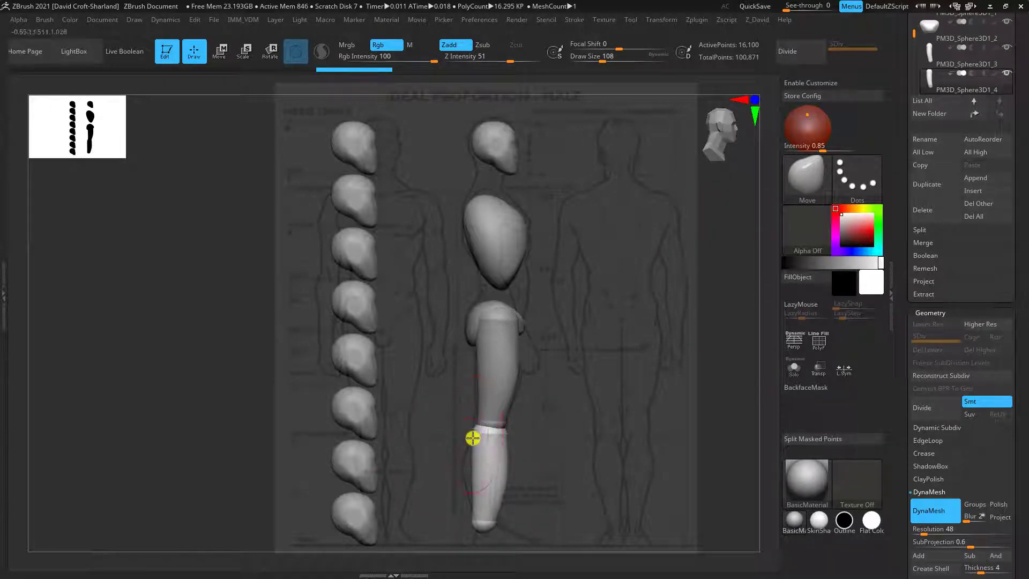
mouse_move(474, 466)
left_mouse_down()
mouse_move(464, 468)
mouse_move(471, 489)
mouse_move(496, 484)
mouse_move(497, 450)
left_mouse_up()
mouse_move(487, 514)
left_mouse_down()
mouse_move(483, 528)
mouse_move(491, 503)
left_mouse_up()
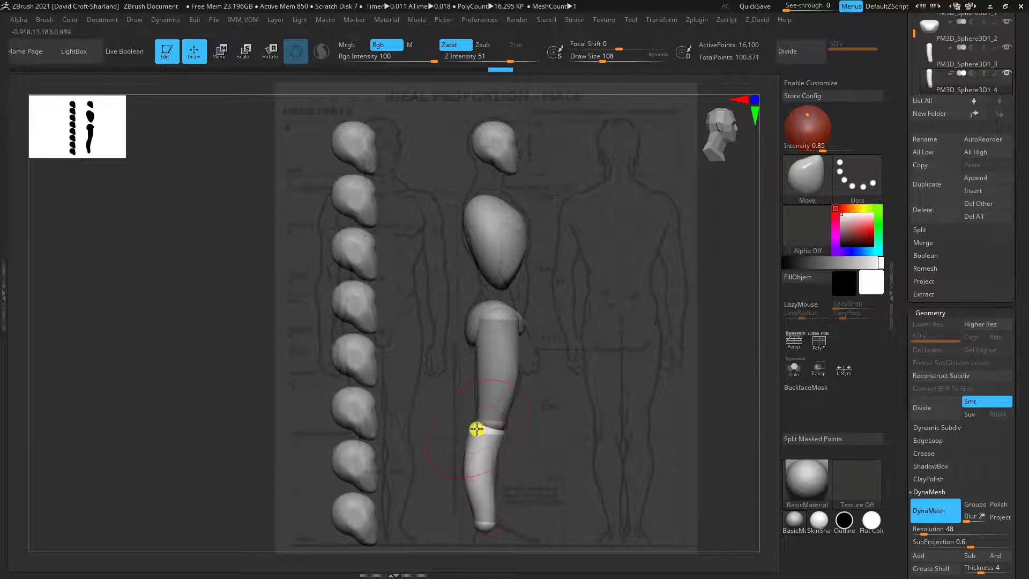
left_click_drag(504, 433, 505, 436)
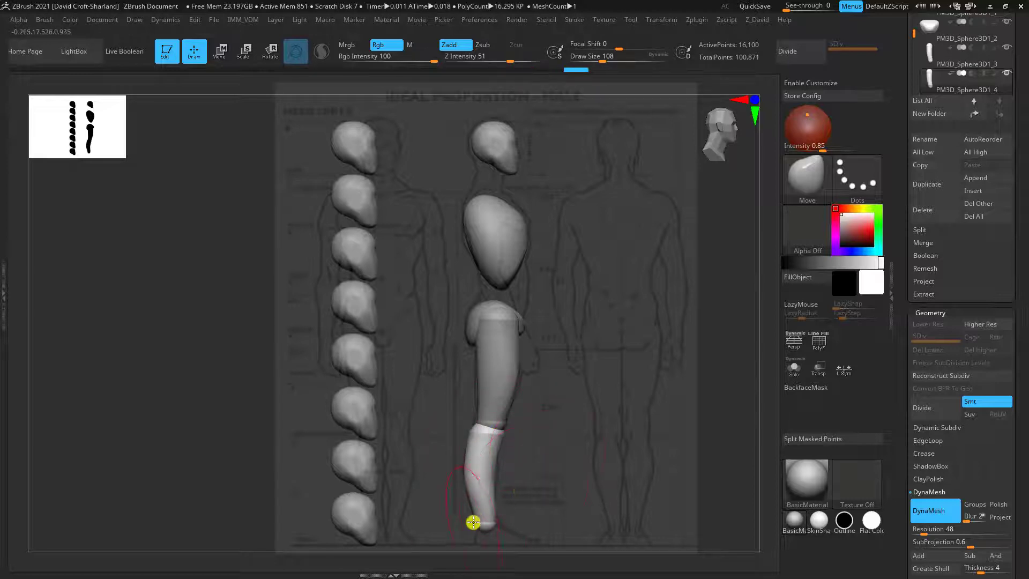
mouse_move(473, 522)
left_mouse_down()
mouse_move(494, 507)
mouse_move(481, 510)
left_mouse_up()
left_click_drag(523, 480, 538, 477, "shift")
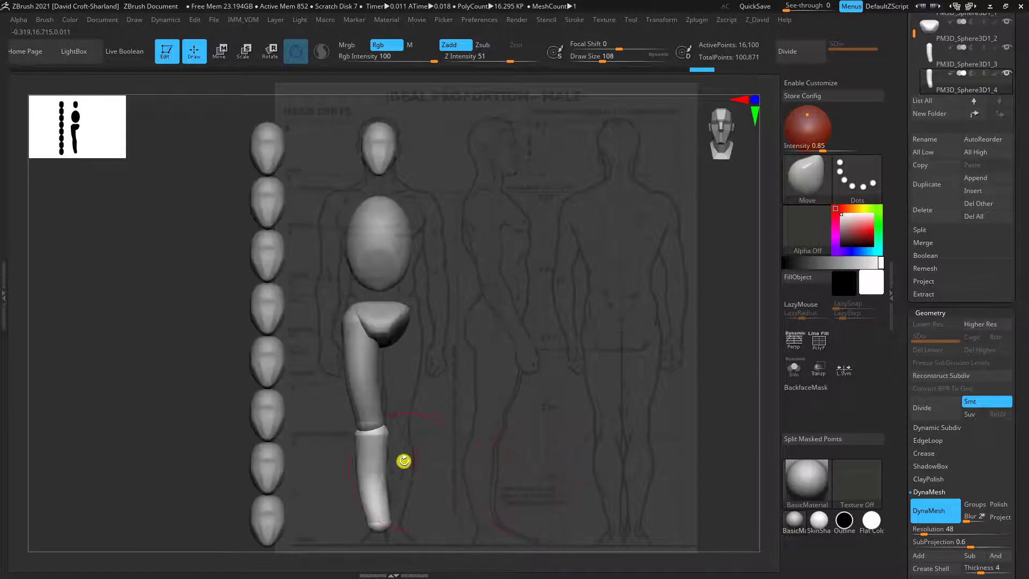
Shape the lower leg's knee, calf and ankle to the front-view outline with the Move brush
left_click_drag(388, 442, 385, 444)
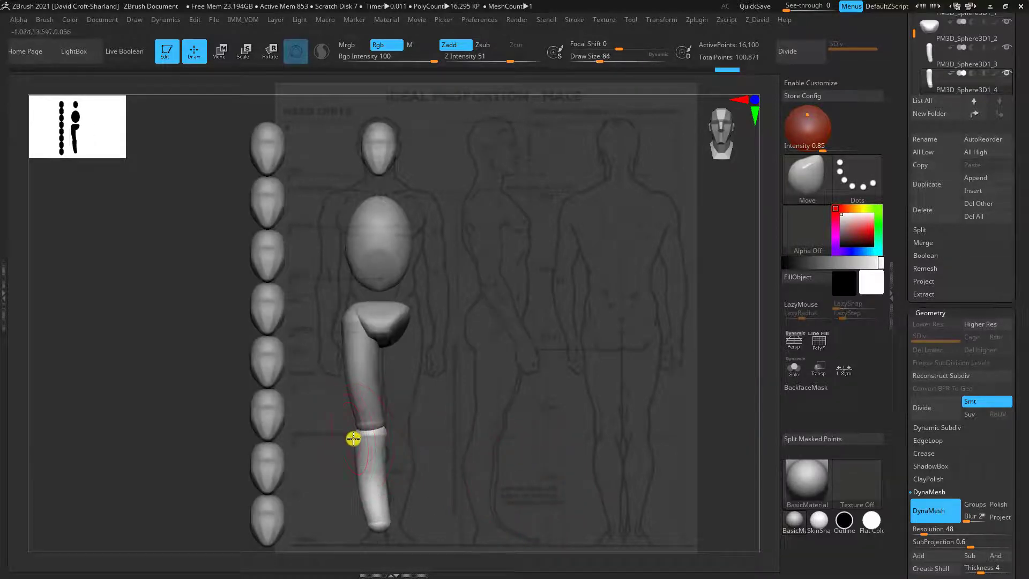
key("bracketright")
key("bracketright")
mouse_move(360, 433)
left_mouse_down()
mouse_move(391, 433)
mouse_move(367, 434)
left_mouse_up()
key("bracketright")
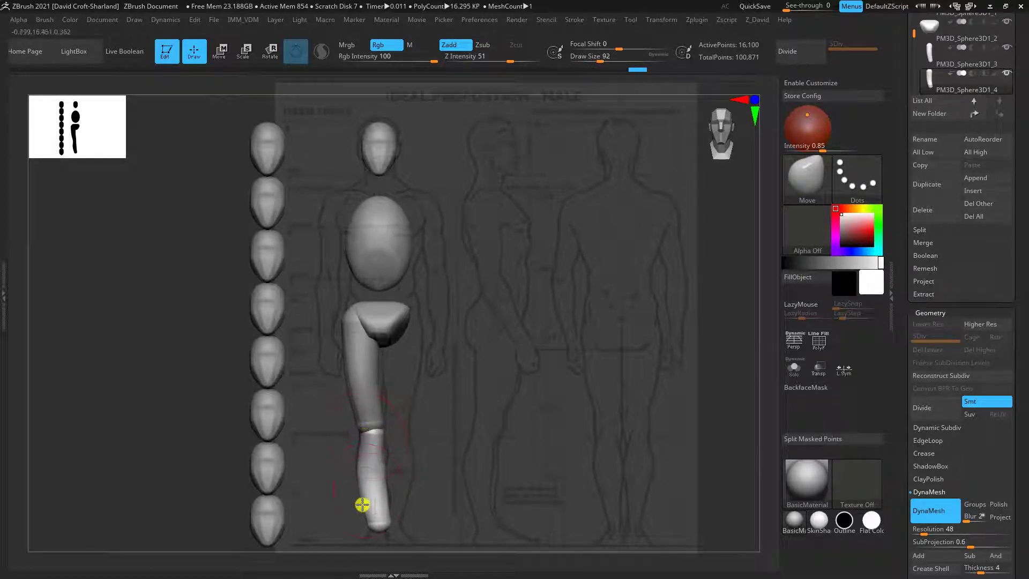
mouse_move(364, 519)
left_mouse_down()
mouse_move(390, 519)
mouse_move(360, 513)
left_mouse_up()
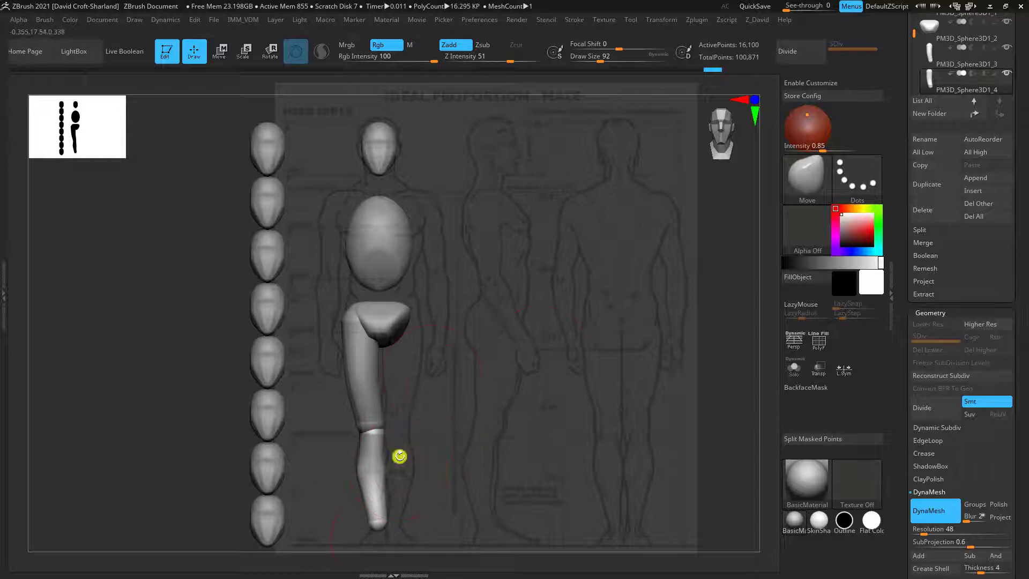
Bulge the outer calf and refine the ankle in the front view, enlarging the Move brush to Draw Size 120
mouse_move(487, 449)
left_mouse_down()
mouse_move(530, 448)
mouse_move(477, 447)
mouse_move(379, 487)
mouse_move(461, 464)
mouse_move(384, 475)
mouse_move(482, 469)
left_mouse_up()
key("shift")
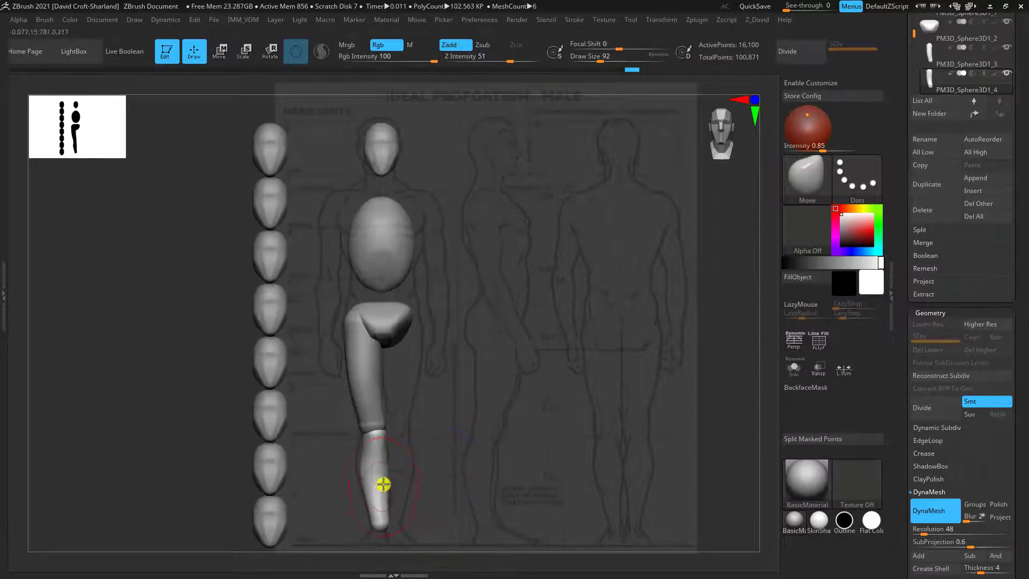
left_click_drag(363, 462, 356, 460)
key("bracketright")
mouse_move(379, 527)
left_mouse_down()
mouse_move(438, 515)
mouse_move(454, 487)
left_mouse_up()
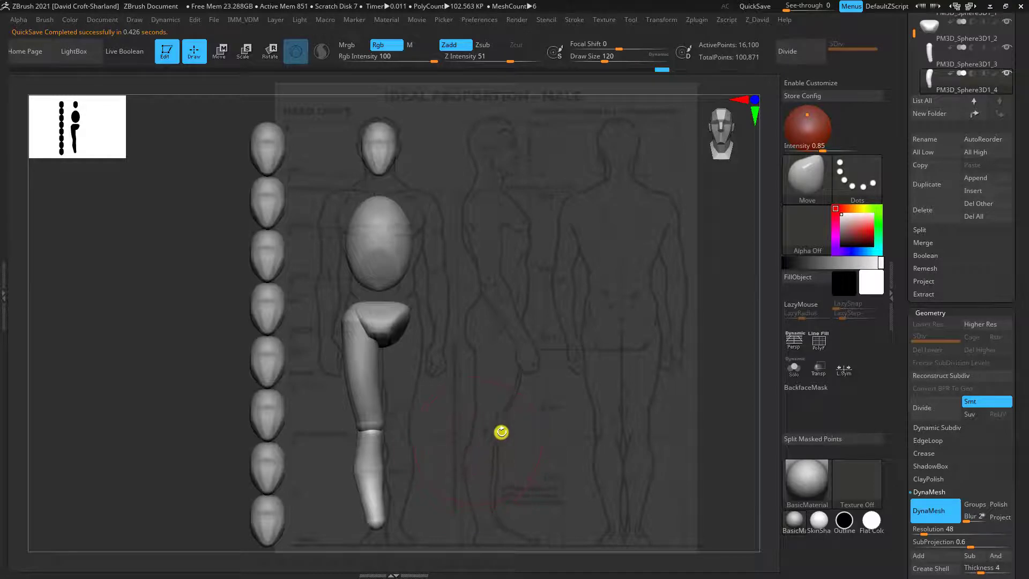
Append a sphere to the subtool list and make it the active subtool
left_click_drag(1022, 177, 1024, 241)
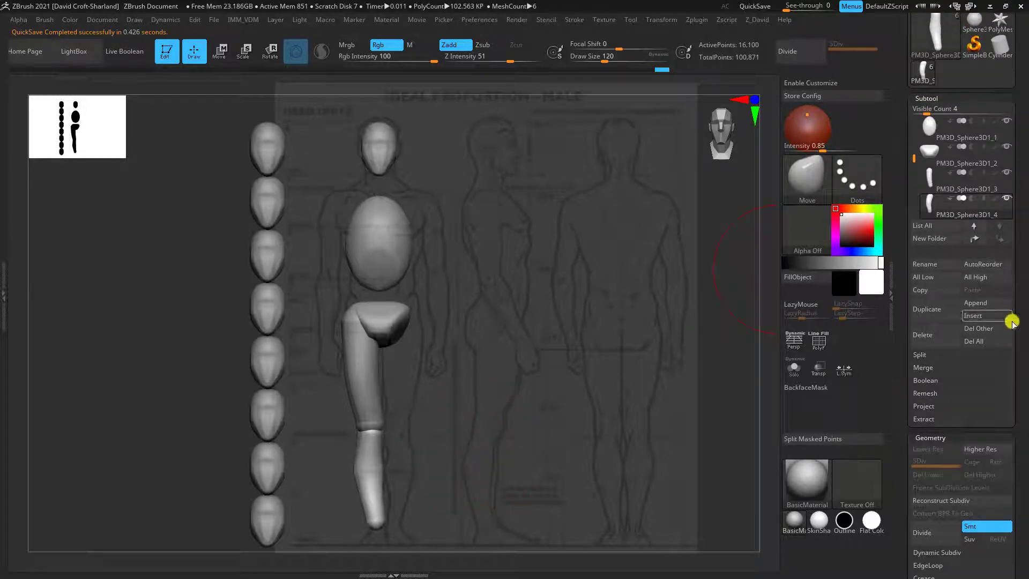
left_click(974, 303)
left_click(623, 348)
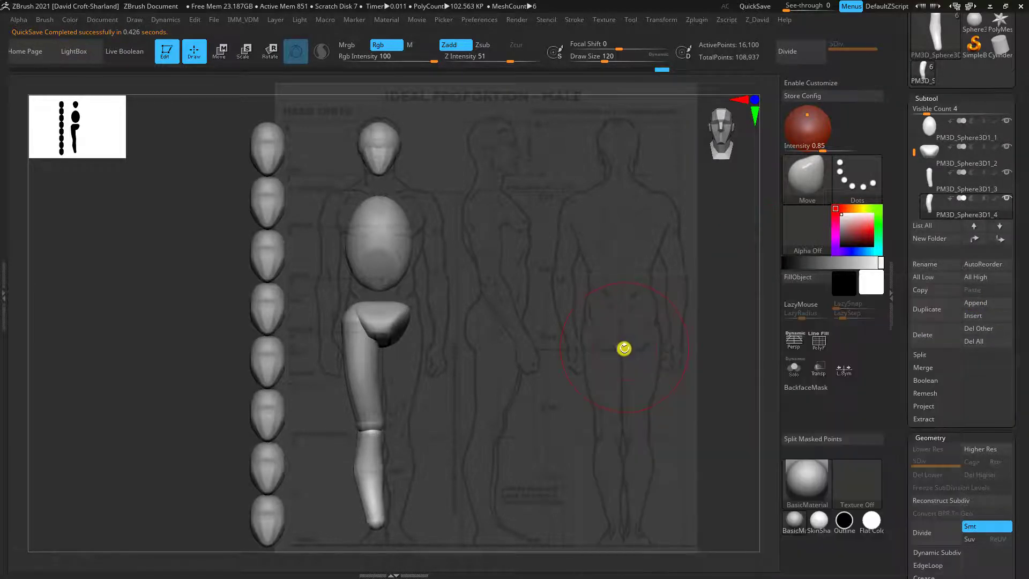
left_click_drag(912, 152, 917, 192)
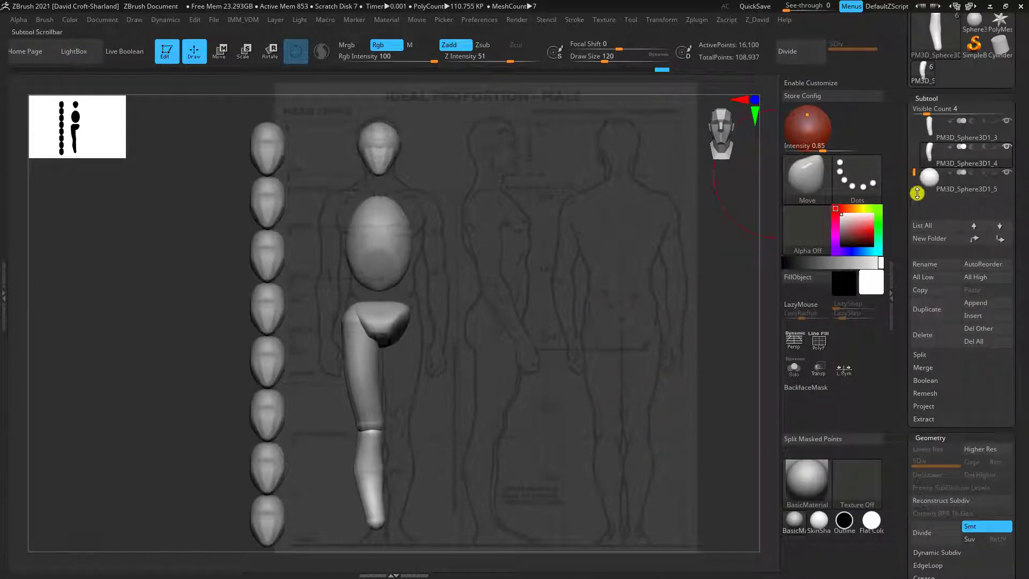
left_click(943, 182)
Move the new sphere to the shoulder, scale it down to fit and align it with the front and side references
left_click(219, 51)
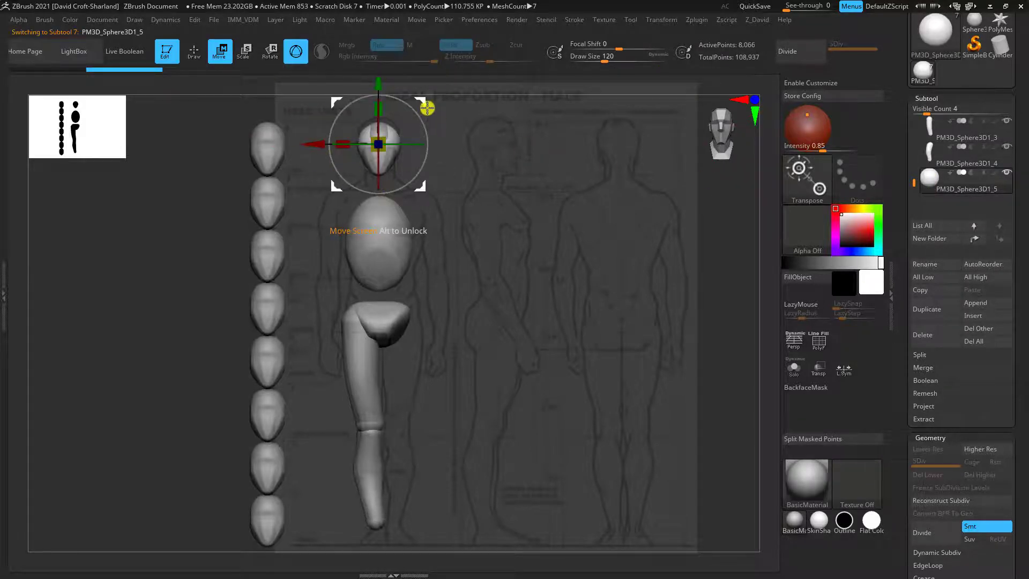
left_click_drag(427, 108, 384, 165)
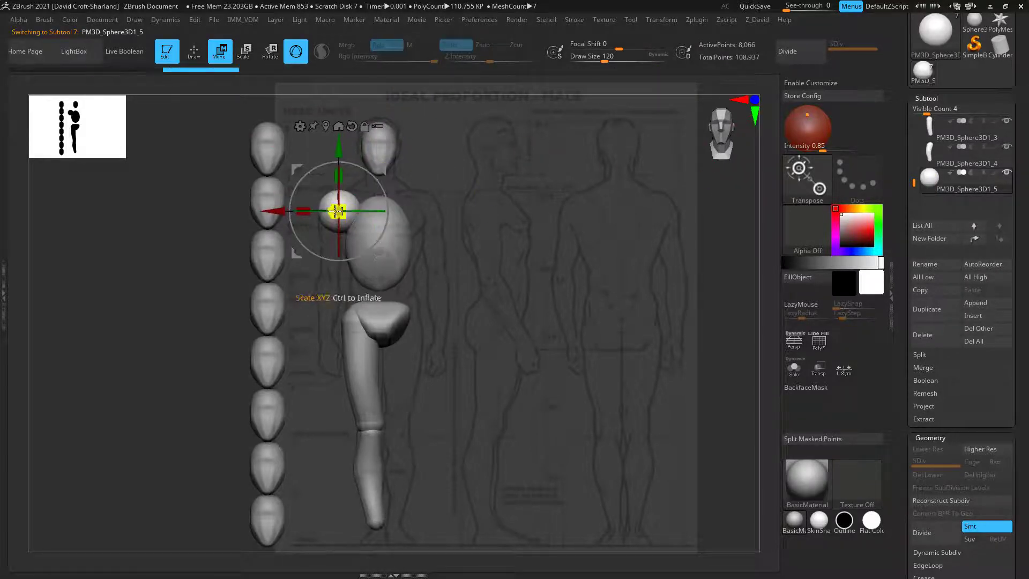
left_click_drag(339, 209, 340, 214)
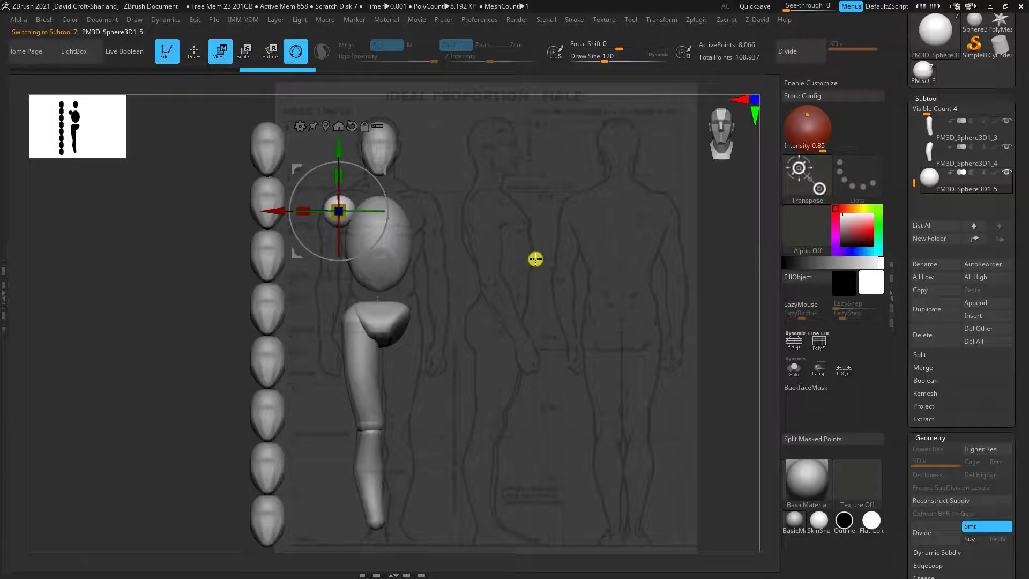
left_click_drag(547, 363, 580, 357)
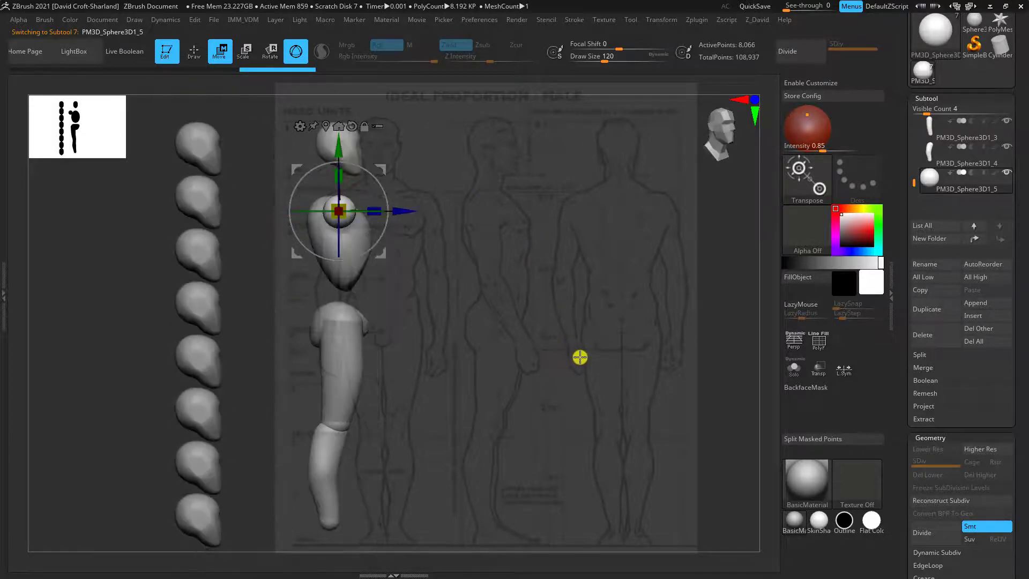
key("f")
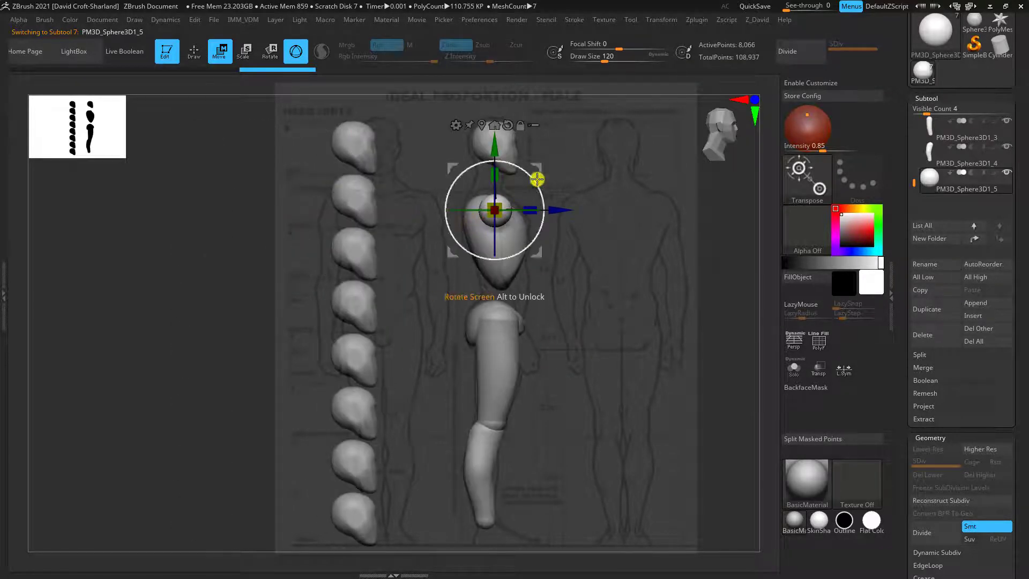
left_click_drag(539, 167, 532, 164)
key("1")
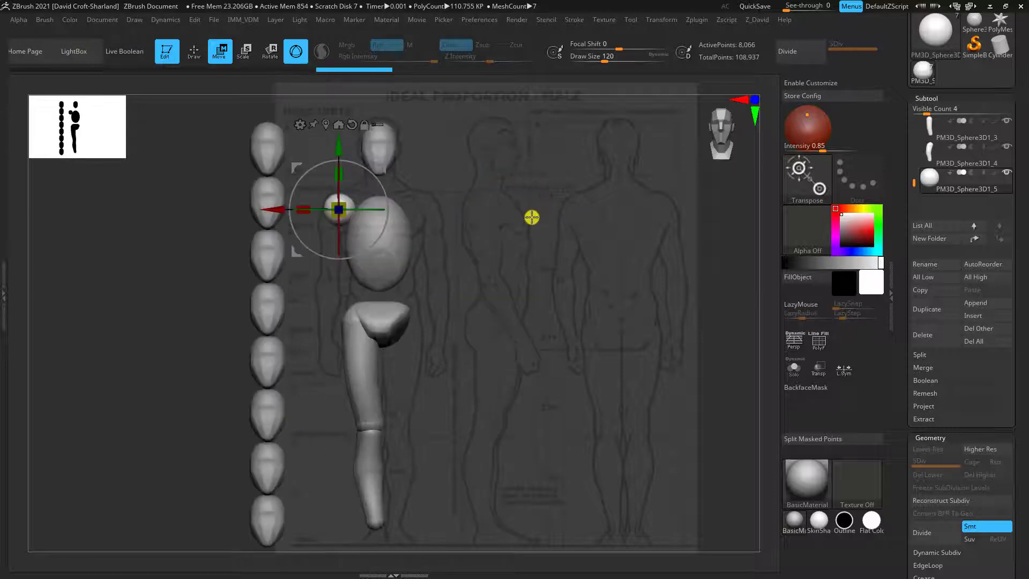
left_click_drag(381, 163, 384, 161)
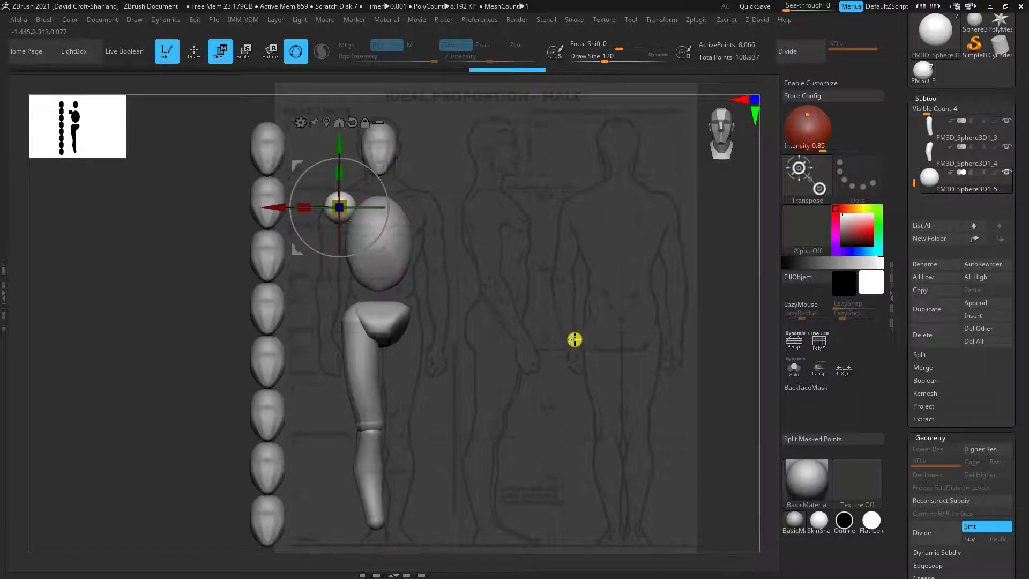
Mask the shoulder sphere's upper half and stretch the lower half down to the elbow, scaling that end to about 0.78
key("q")
mouse_move(304, 299)
left_mouse_down("ctrl")
mouse_move(350, 215)
mouse_move(378, 207)
left_mouse_up("ctrl")
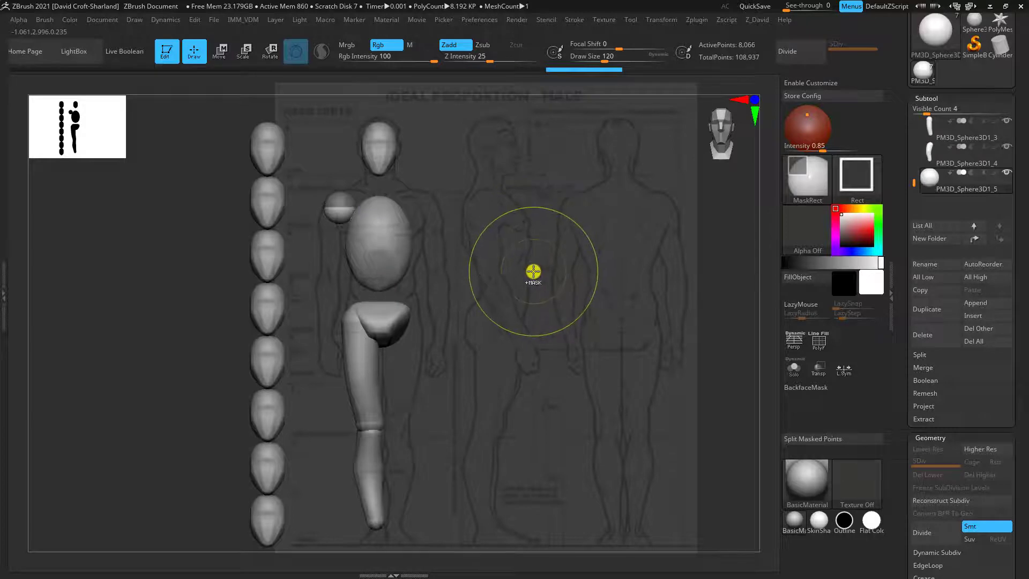
left_click(219, 51)
left_click_drag(339, 170, 343, 207)
left_click_drag(346, 262, 344, 265)
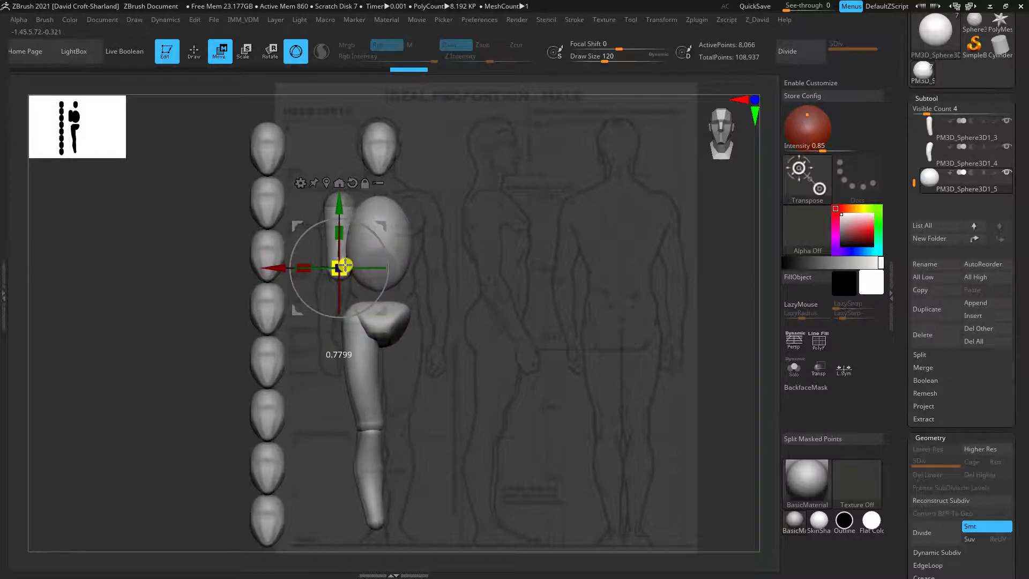
Shift the elbow end outward in the front view and align it with the arm in the side view
left_click_drag(379, 223, 370, 227)
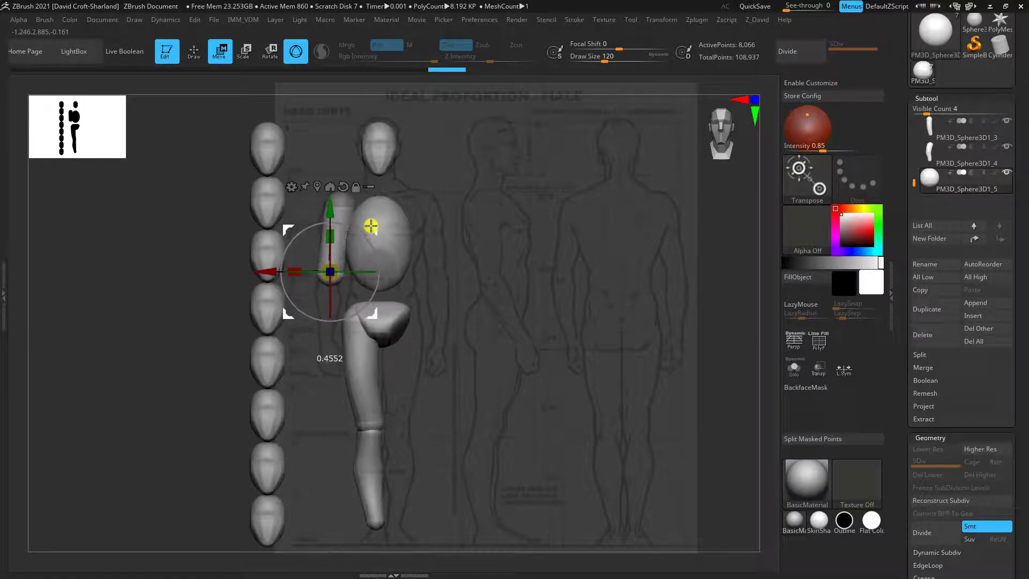
left_click_drag(334, 267, 331, 269)
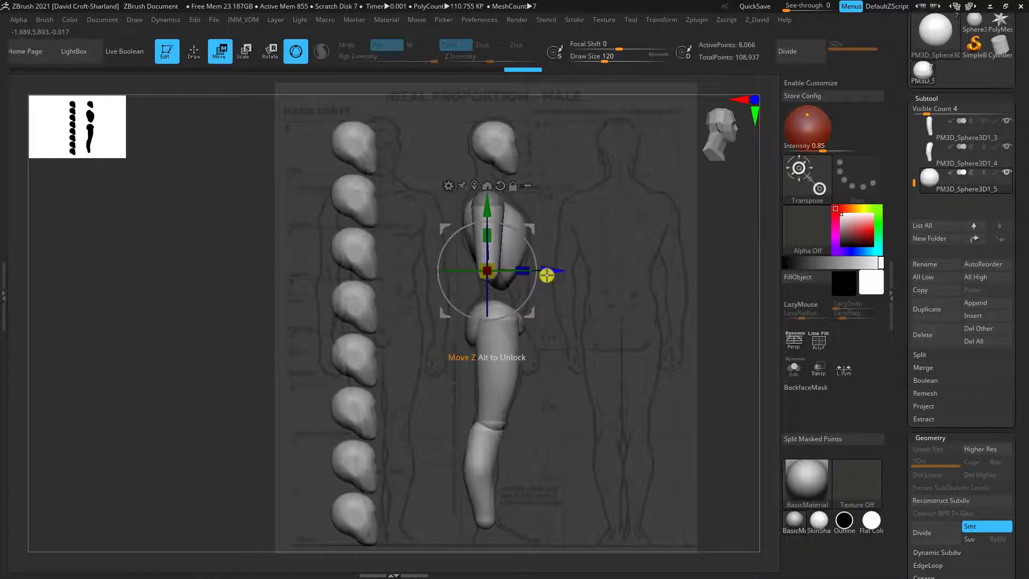
left_click_drag(546, 275, 543, 278)
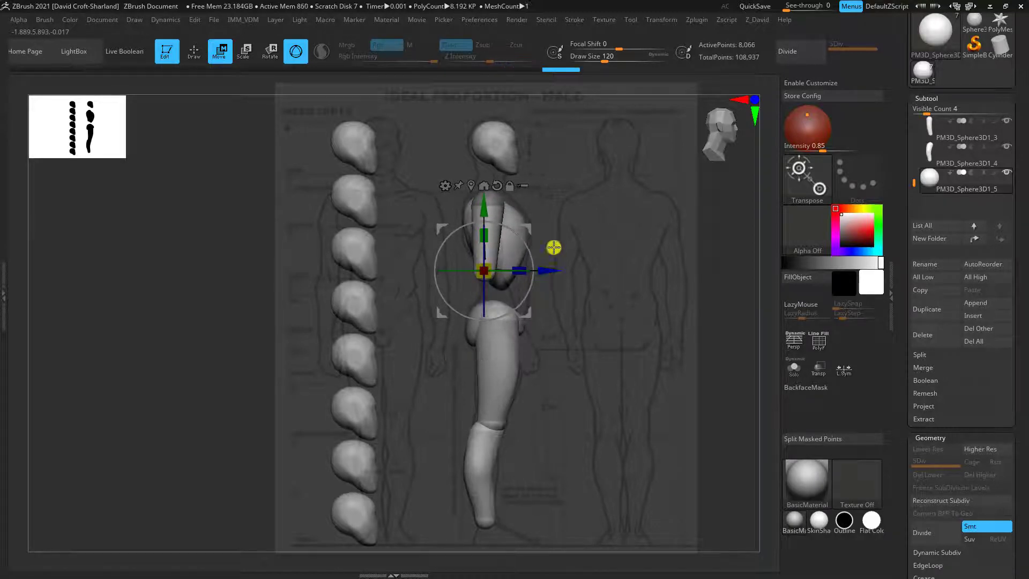
Refine the upper arm's taper toward the elbow in the side view with the Move brush, reducing Draw Size to 56
key("q")
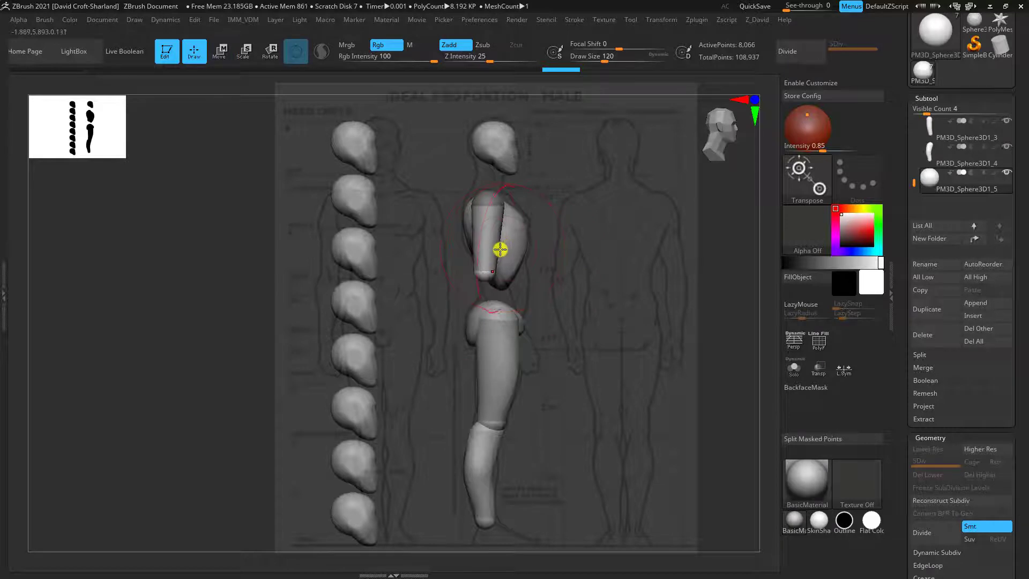
key("bracketleft")
key("bracketleft")
key("bracketleft")
key("b")
key("m")
key("v")
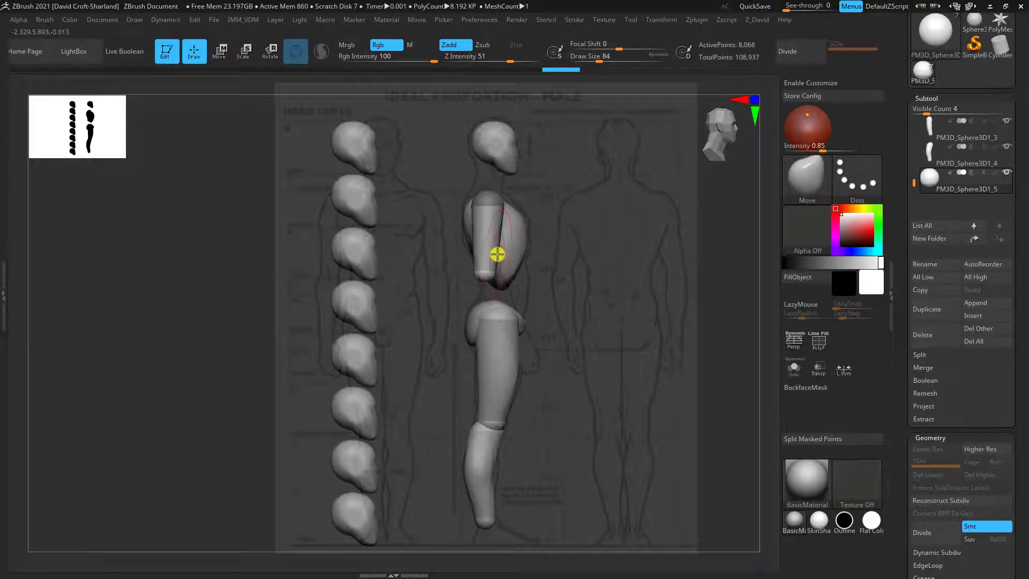
key("bracketleft")
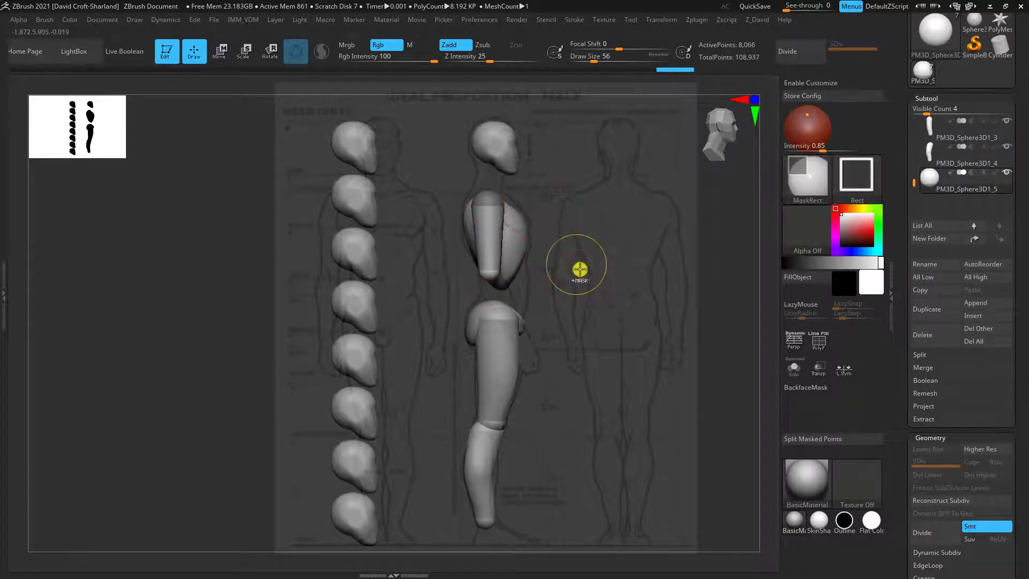
Clear the shoulder mask and remesh the upper arm with DynaMesh at resolution 128
left_click_drag(578, 271, 589, 293, "ctrl")
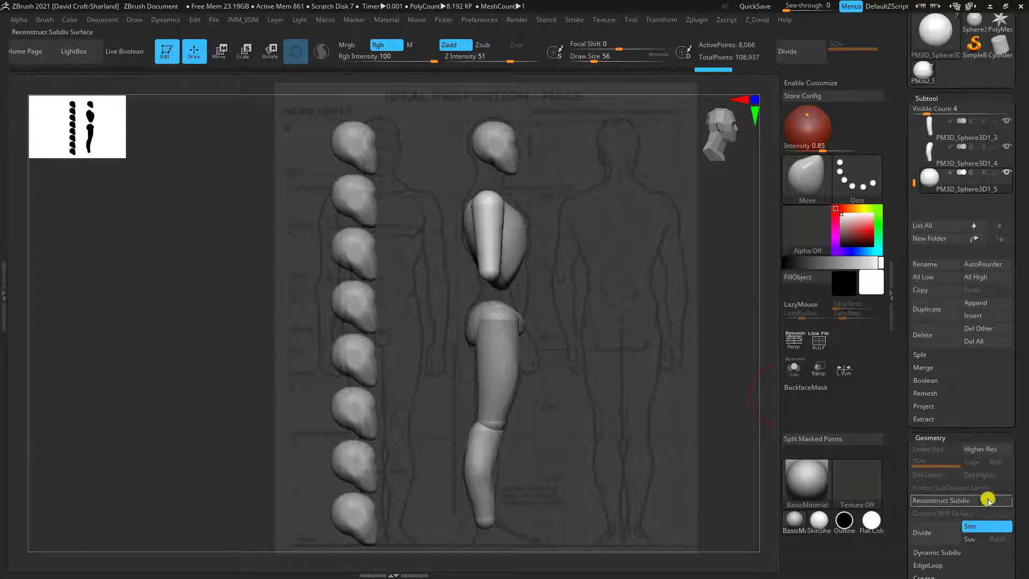
left_click_drag(1019, 474, 996, 421)
left_click(930, 434)
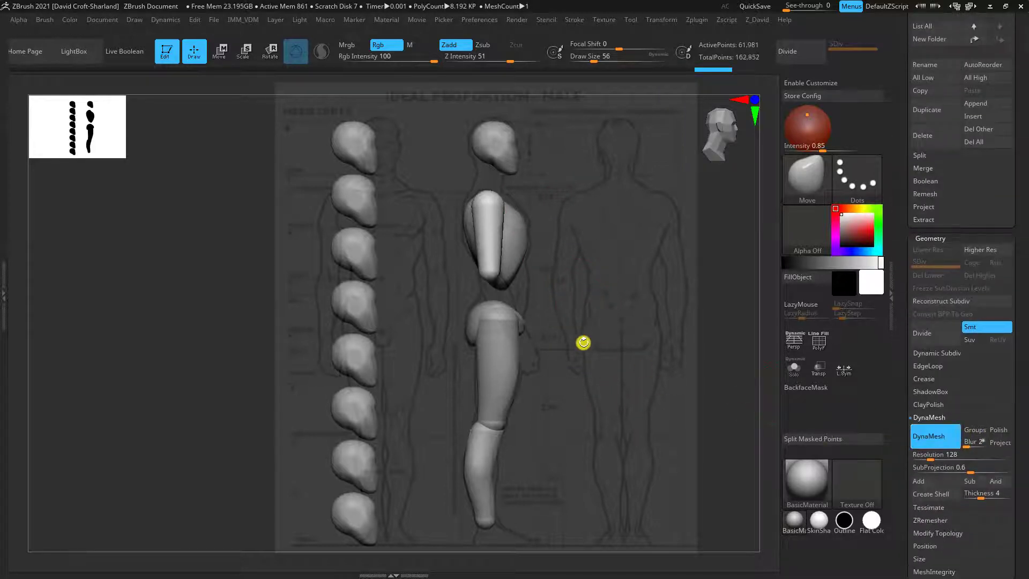
Adjust the back contour of the upper arm to the side-view reference with a slightly larger Move brush
key("bracketright")
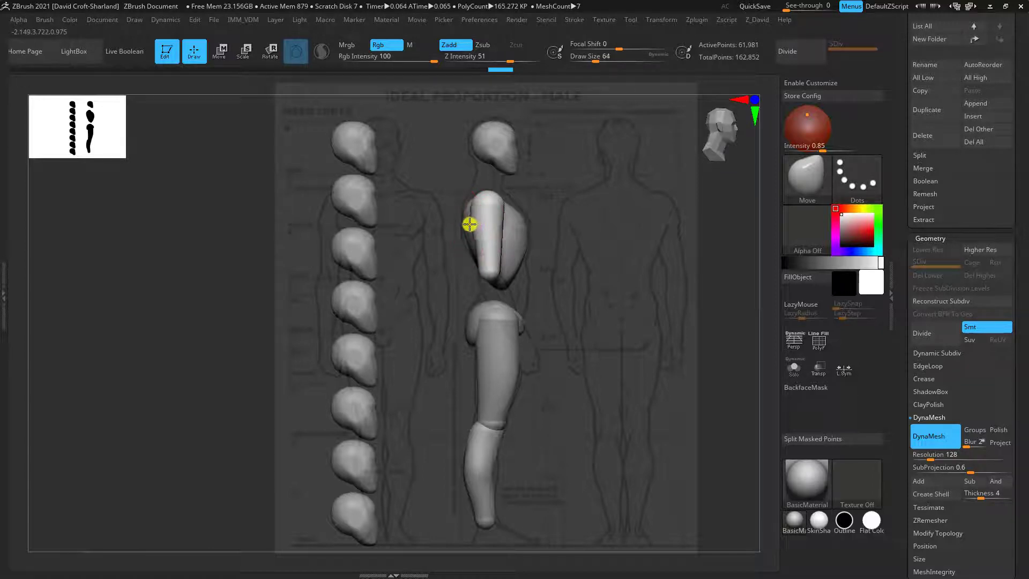
left_click_drag(469, 224, 471, 235)
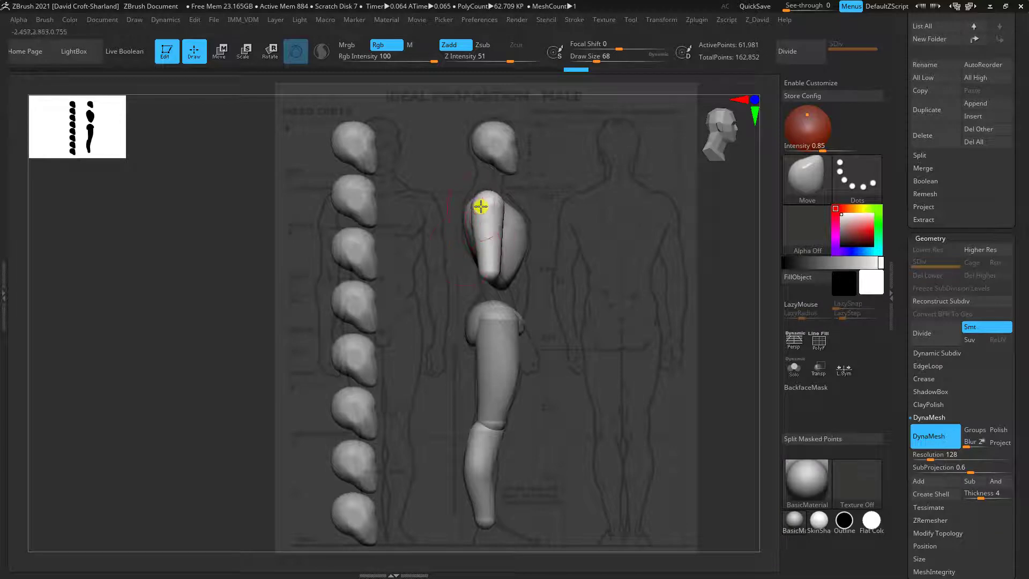
left_click_drag(537, 226, 563, 274)
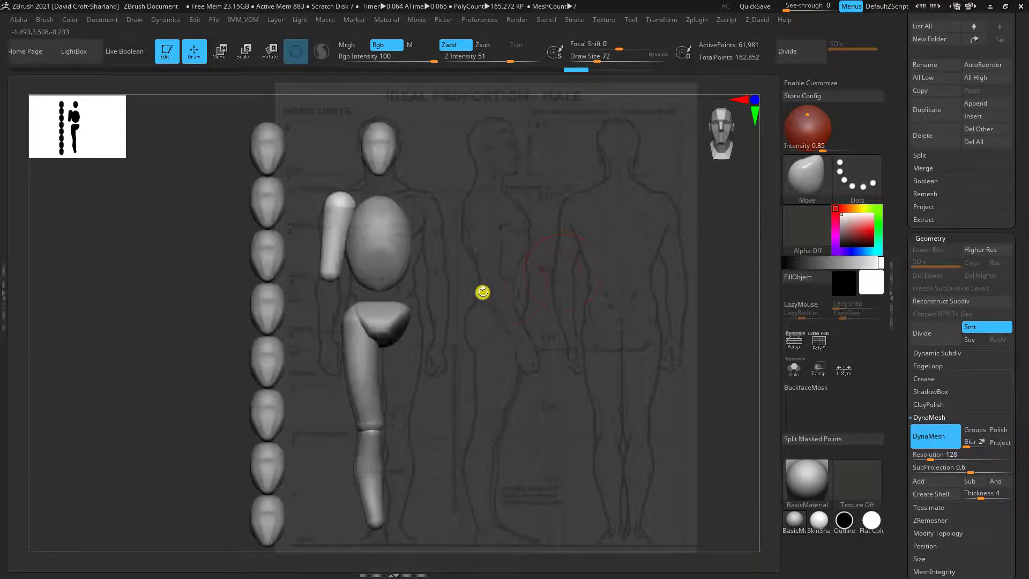
Shape the upper arm's elbow and shoulder ends to the front-view outline, enlarging the Move brush to Draw Size 100
left_click_drag(322, 268, 327, 269)
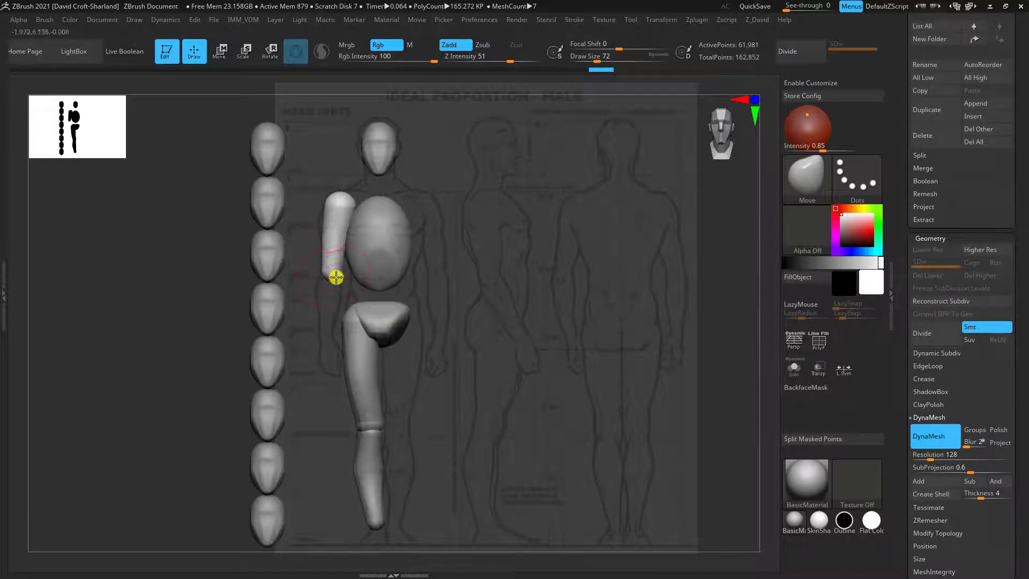
mouse_move(345, 198)
left_mouse_down()
mouse_move(333, 207)
mouse_move(349, 207)
mouse_move(328, 202)
mouse_move(347, 199)
mouse_move(335, 198)
mouse_move(343, 212)
mouse_move(340, 203)
left_mouse_up()
key("bracketright")
key("bracketright")
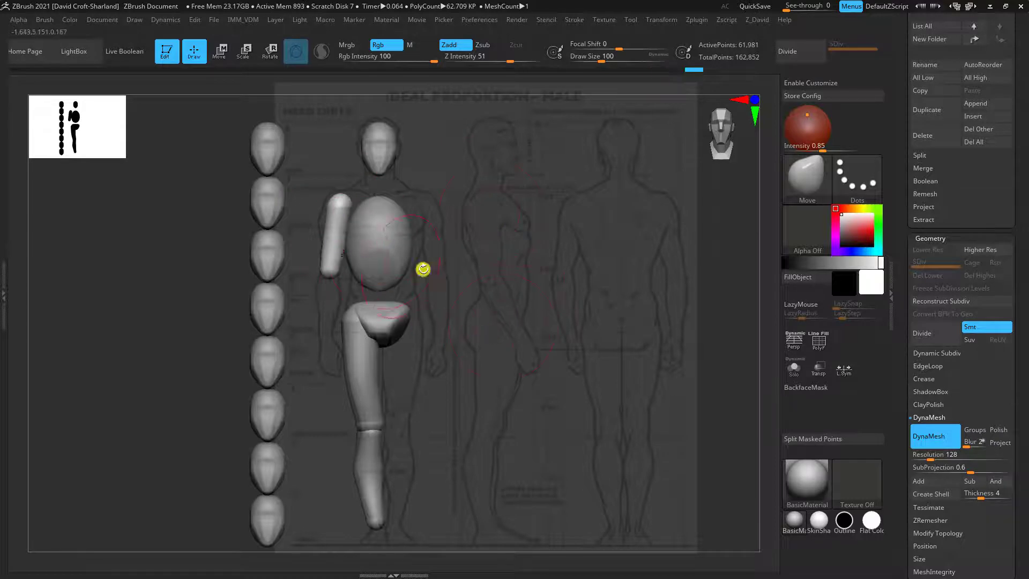
mouse_move(423, 269)
left_mouse_down()
mouse_move(500, 278)
mouse_move(429, 270)
left_mouse_up()
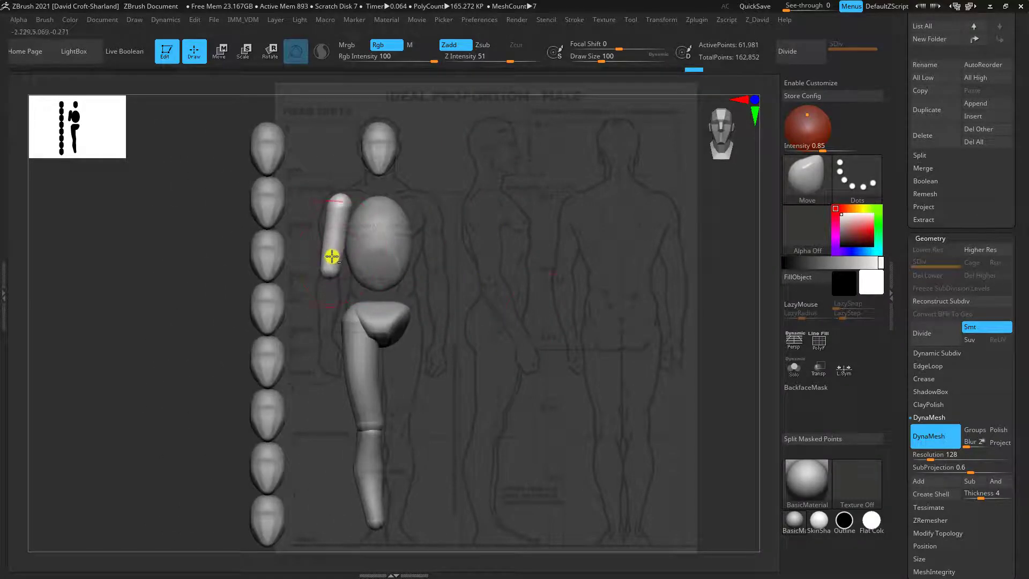
left_click_drag(331, 256, 330, 256)
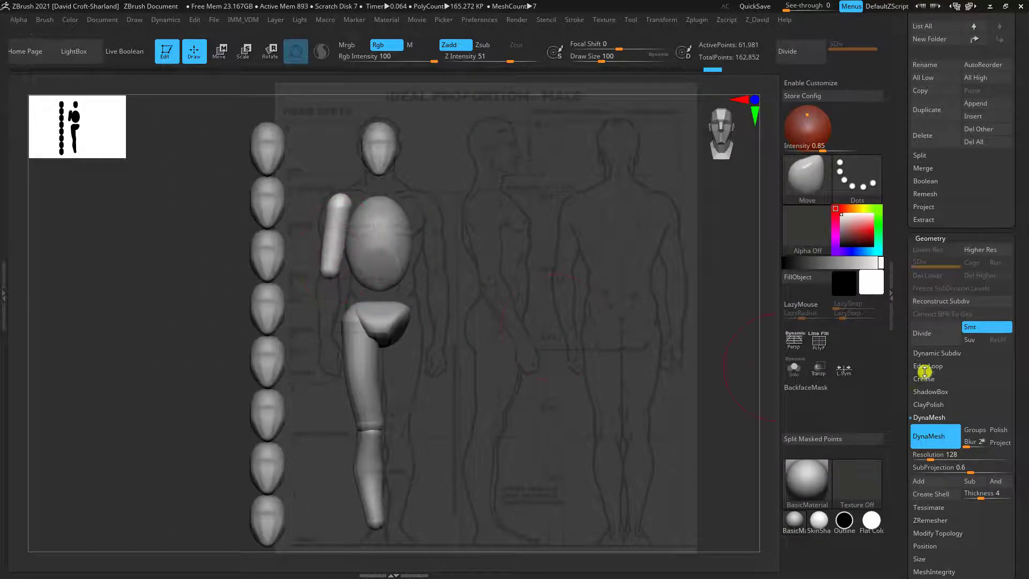
Duplicate the upper arm subtool and move the copy down below the elbow as the forearm
left_click(932, 114)
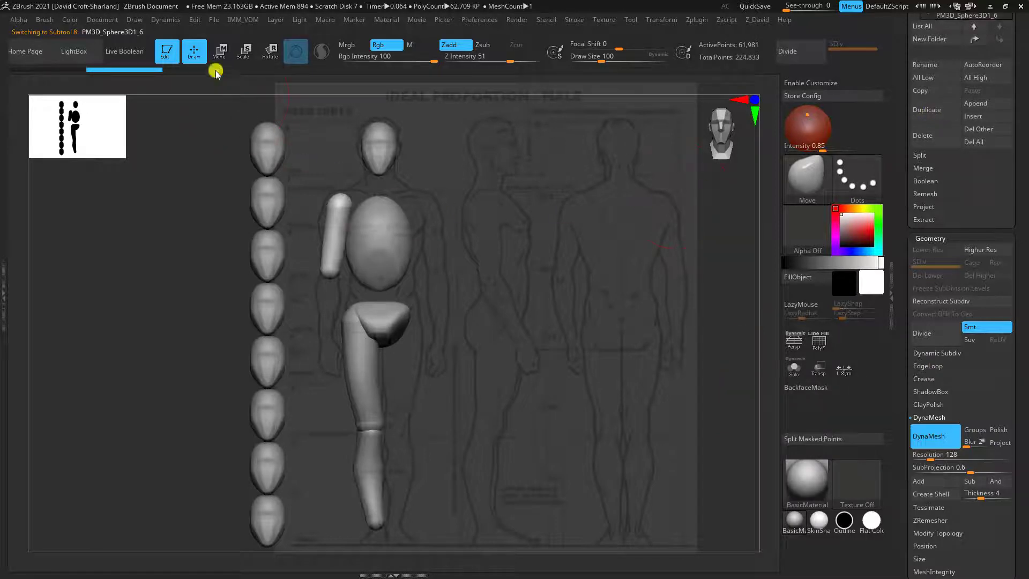
left_click(219, 51)
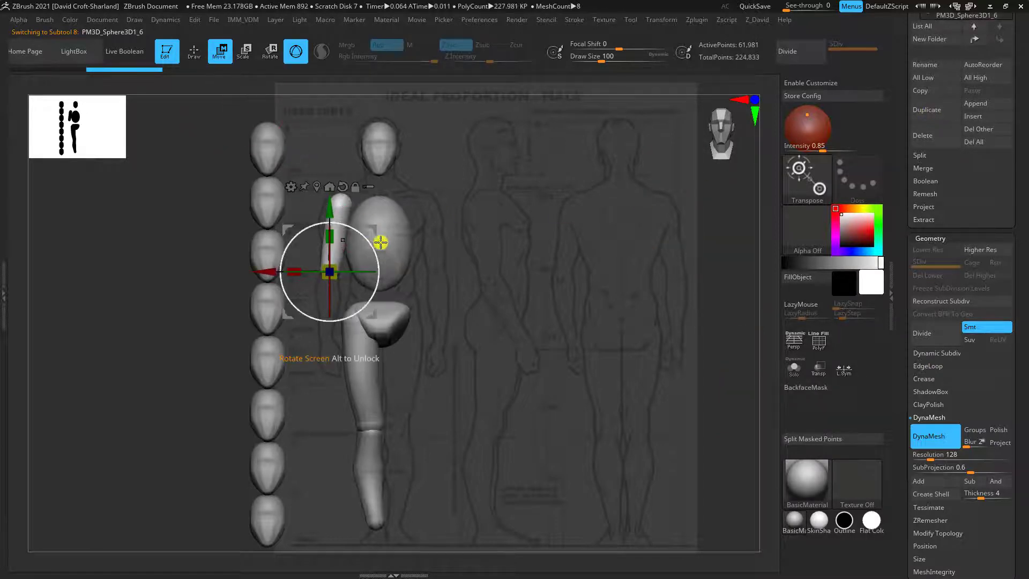
left_click_drag(368, 230, 321, 360)
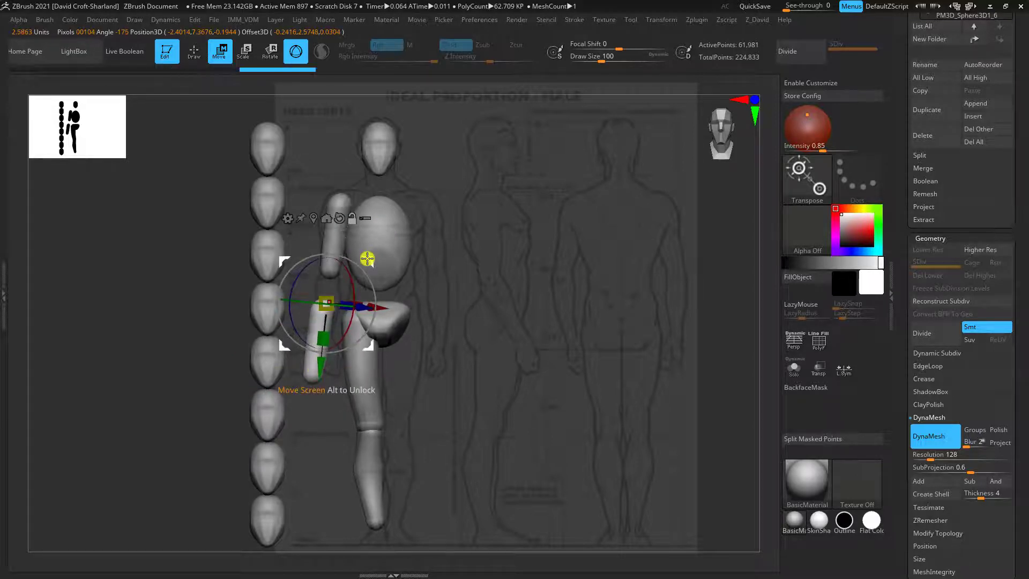
Set the gizmo pivot at the forearm's elbow end, then join it to the upper arm and rotate it forward in the side view
left_click_drag(366, 260, 444, 213, "alt")
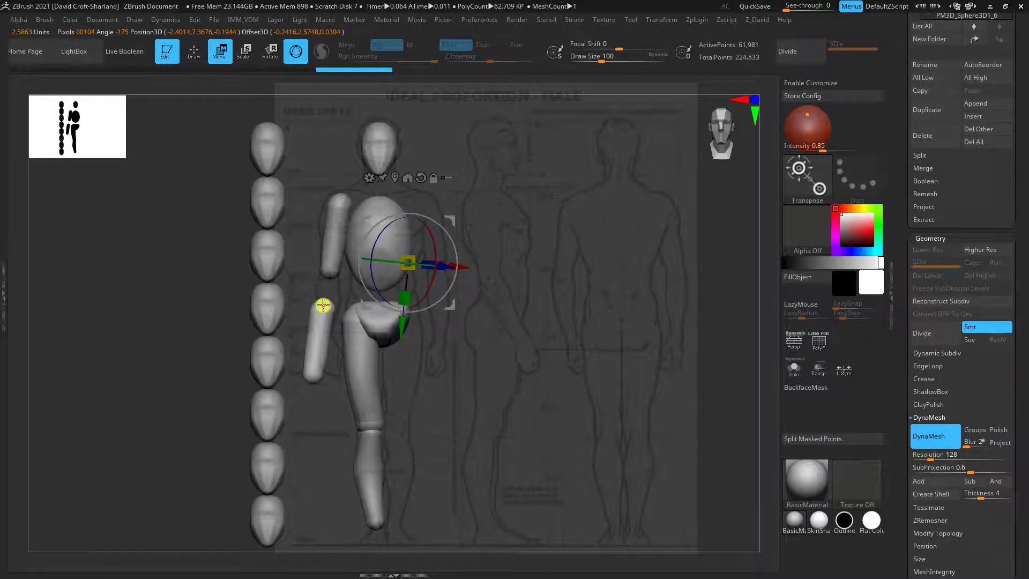
left_click_drag(324, 303, 312, 381)
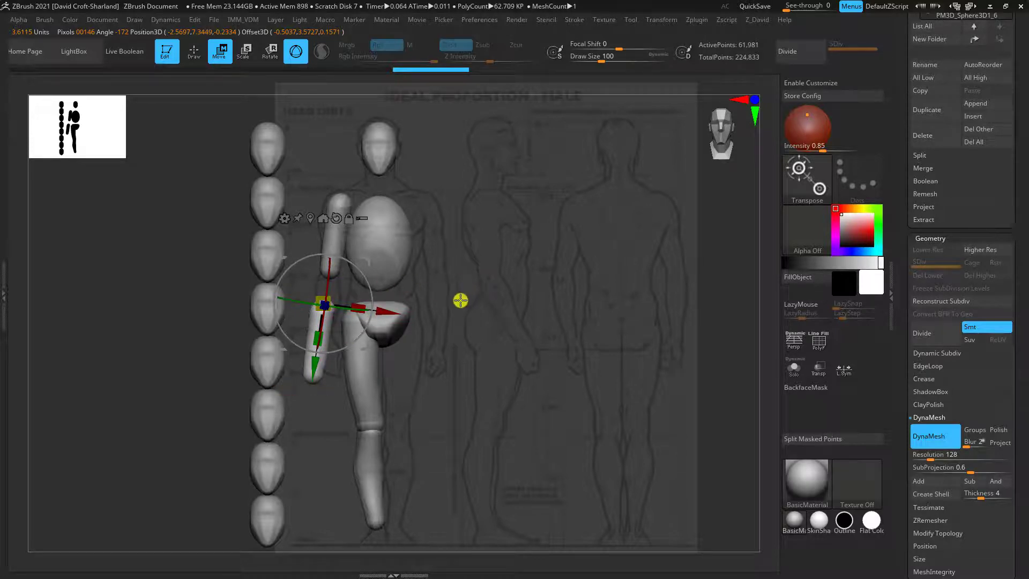
left_click_drag(459, 301, 450, 297)
left_click_drag(364, 262, 340, 222)
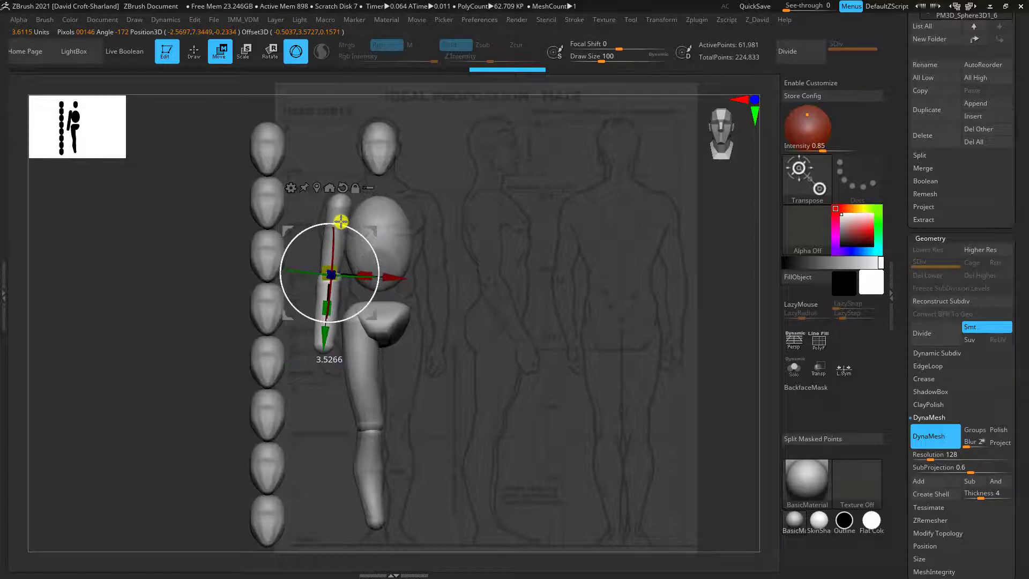
left_click_drag(484, 275, 483, 263, "shift")
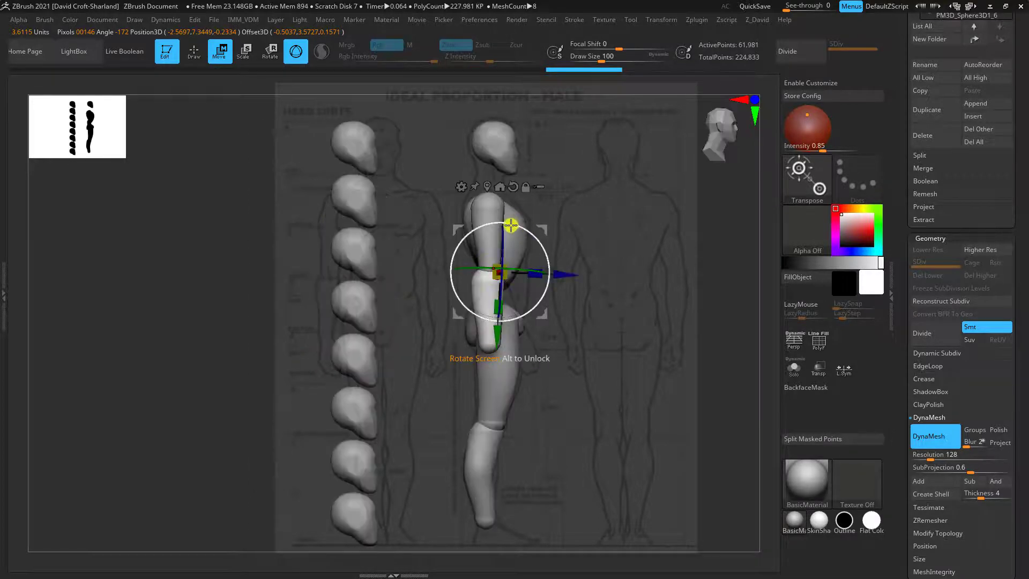
left_click_drag(509, 223, 489, 234)
Fit the forearm's elbow and tapered wrist to the side-view outline with the Move brush at Draw Sizes 76 to 92
key("q")
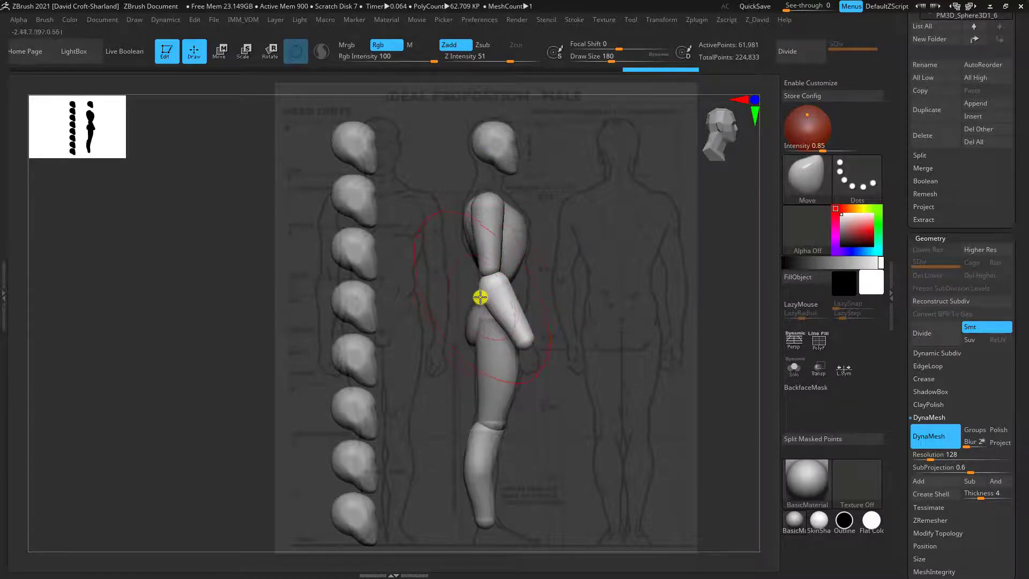
key("bracketleft")
key("bracketleft")
left_click_drag(484, 290, 487, 282)
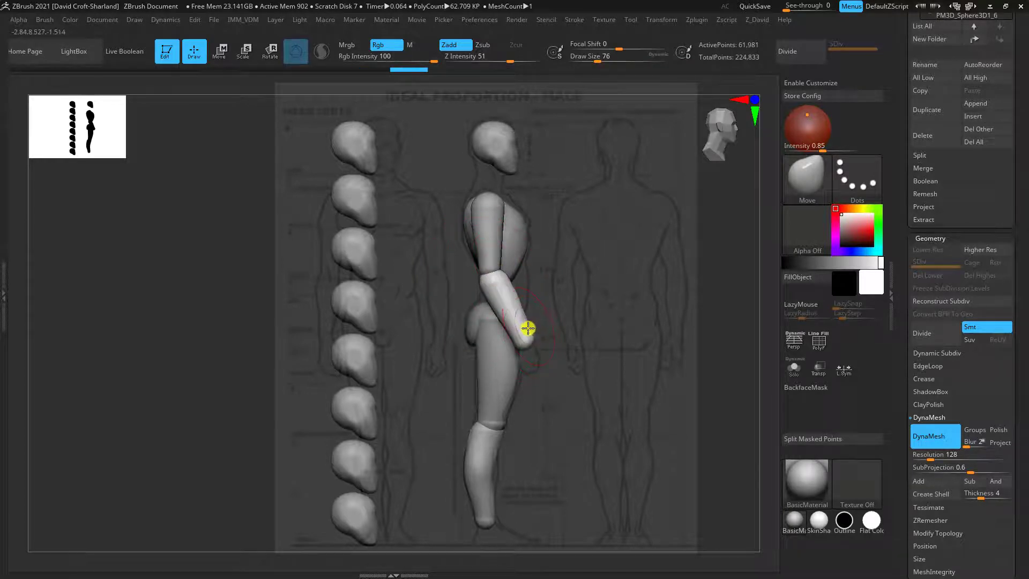
mouse_move(528, 334)
left_mouse_down()
mouse_move(505, 343)
mouse_move(528, 341)
mouse_move(511, 332)
mouse_move(517, 294)
mouse_move(514, 313)
left_mouse_up()
key("bracketright")
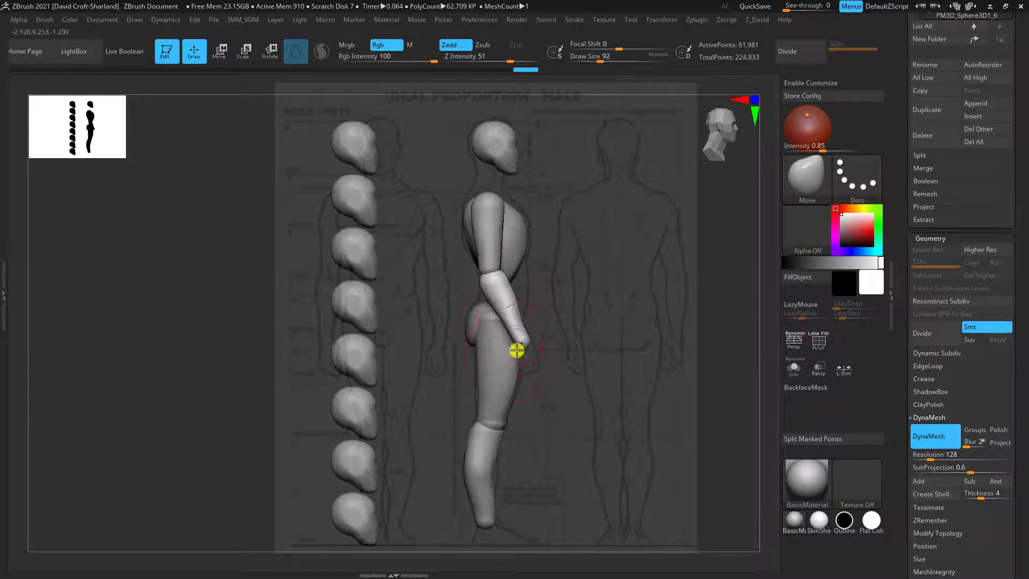
left_click_drag(517, 350, 521, 348)
Slim the forearm toward the wrist in the front view and refine its elbow end, reducing Draw Size to 52
left_click_drag(624, 380, 590, 385, "shift")
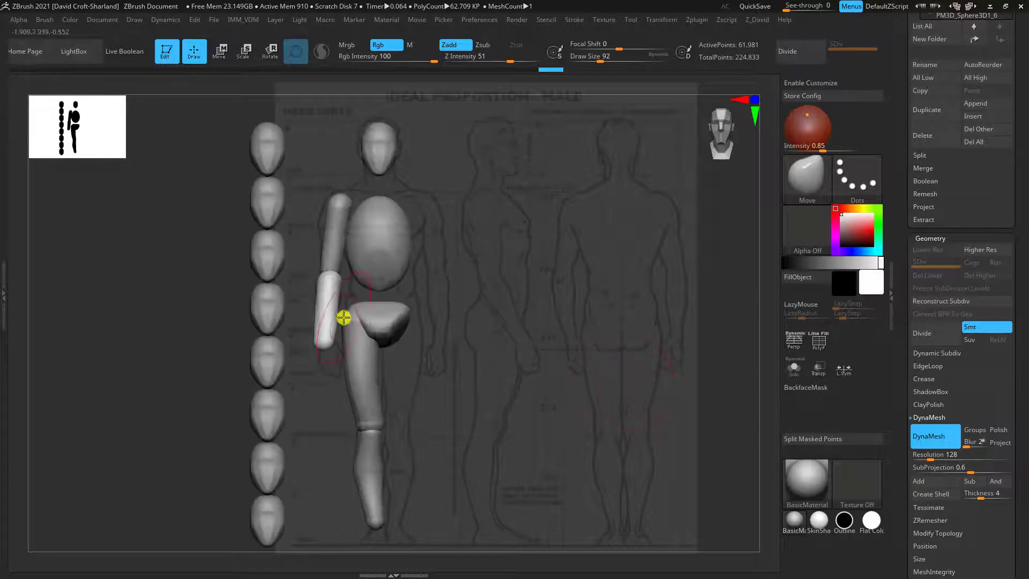
left_click_drag(318, 333, 330, 334)
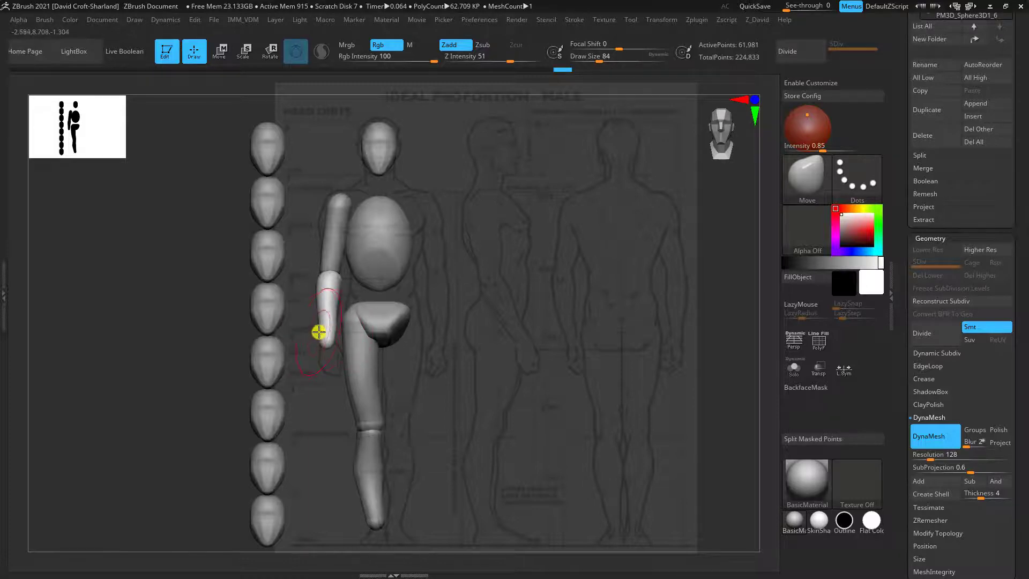
mouse_move(466, 375)
left_mouse_down()
mouse_move(514, 368)
mouse_move(491, 378)
mouse_move(473, 347)
mouse_move(500, 356)
mouse_move(291, 259)
left_mouse_up()
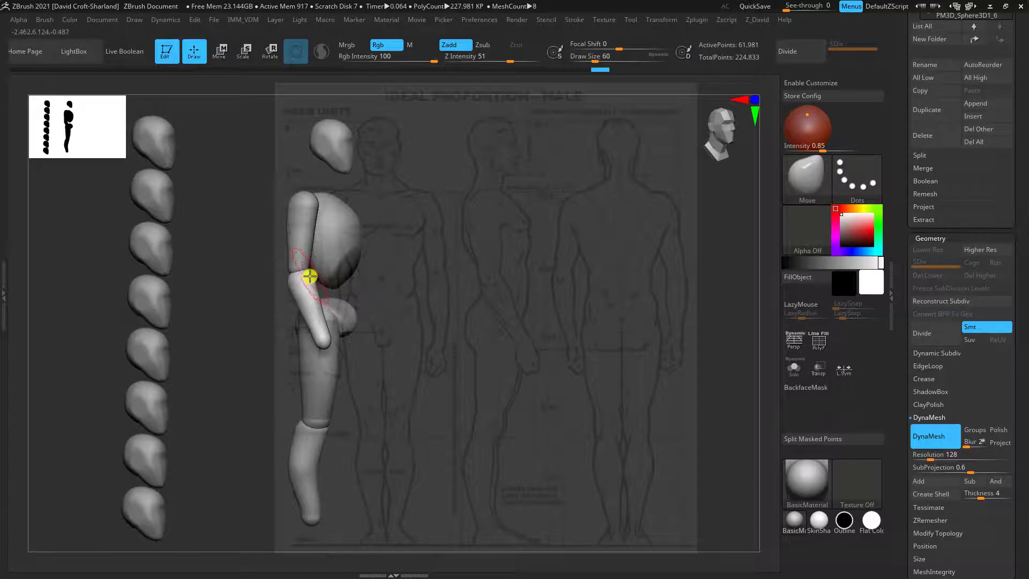
left_click_drag(303, 271, 304, 273)
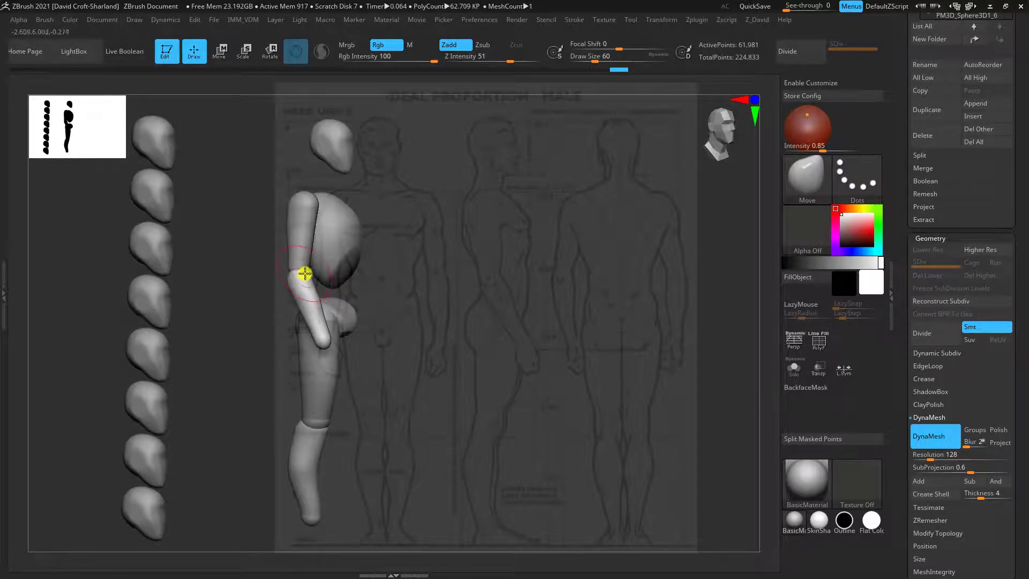
mouse_move(419, 327)
left_mouse_down()
mouse_move(374, 253)
mouse_move(225, 331)
mouse_move(316, 281)
left_mouse_up()
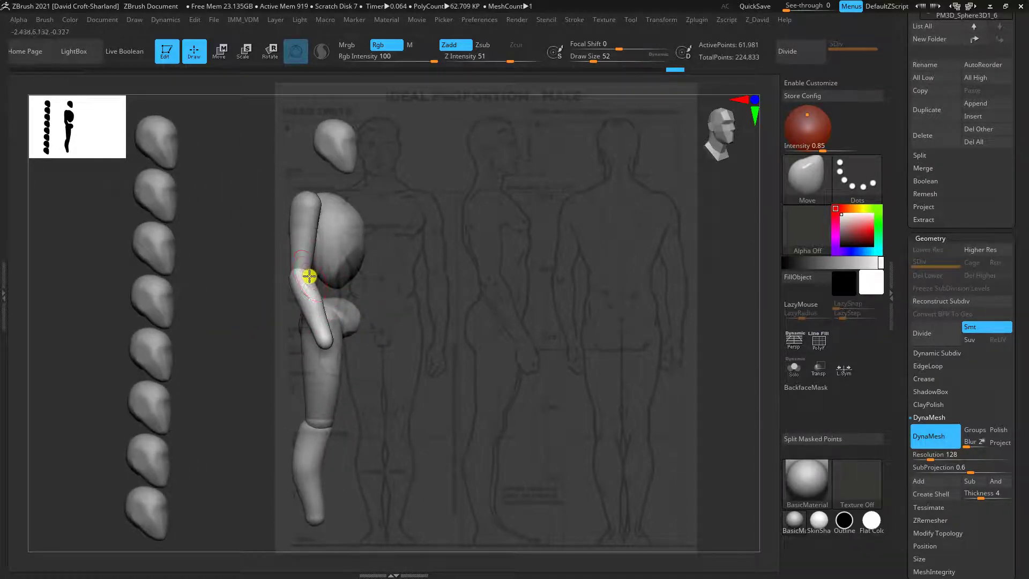
left_click_drag(370, 297, 438, 314)
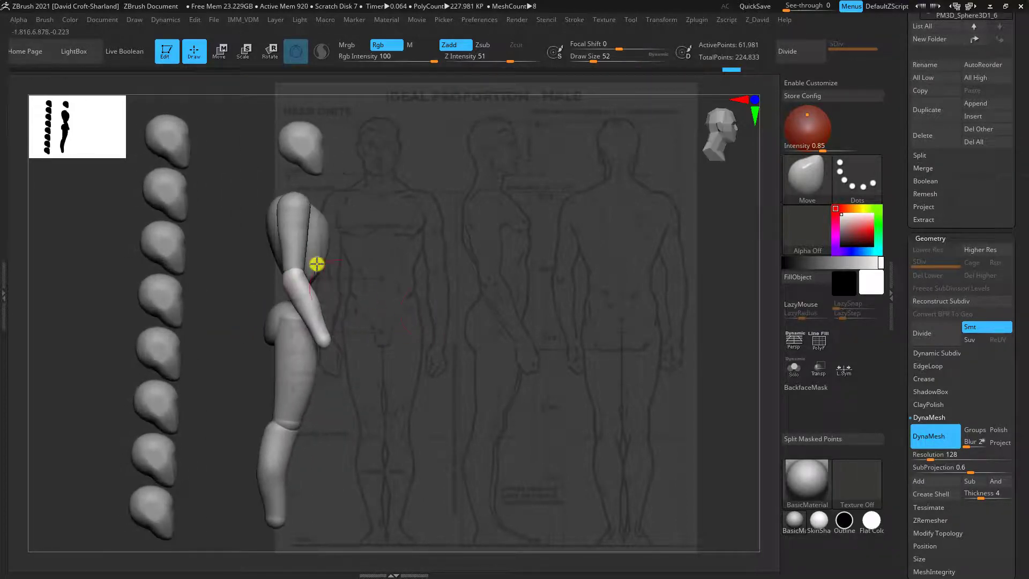
Select the upper arm and adjust its lower contour near the elbow with the Move brush, raising Draw Size to 64
left_click(305, 245, "alt")
left_click_drag(380, 331, 359, 293)
key("bracketright")
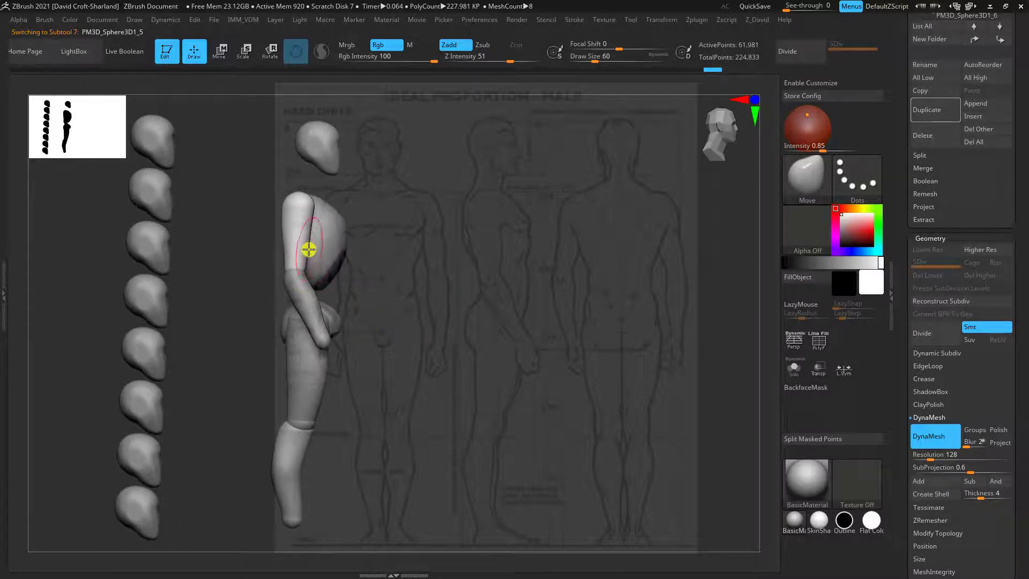
left_click_drag(313, 248, 315, 248)
left_click_drag(374, 292, 352, 284)
key("bracketright")
left_click_drag(311, 233, 313, 236)
mouse_move(435, 325)
left_mouse_down()
mouse_move(441, 296)
mouse_move(425, 343)
mouse_move(437, 346)
left_mouse_up()
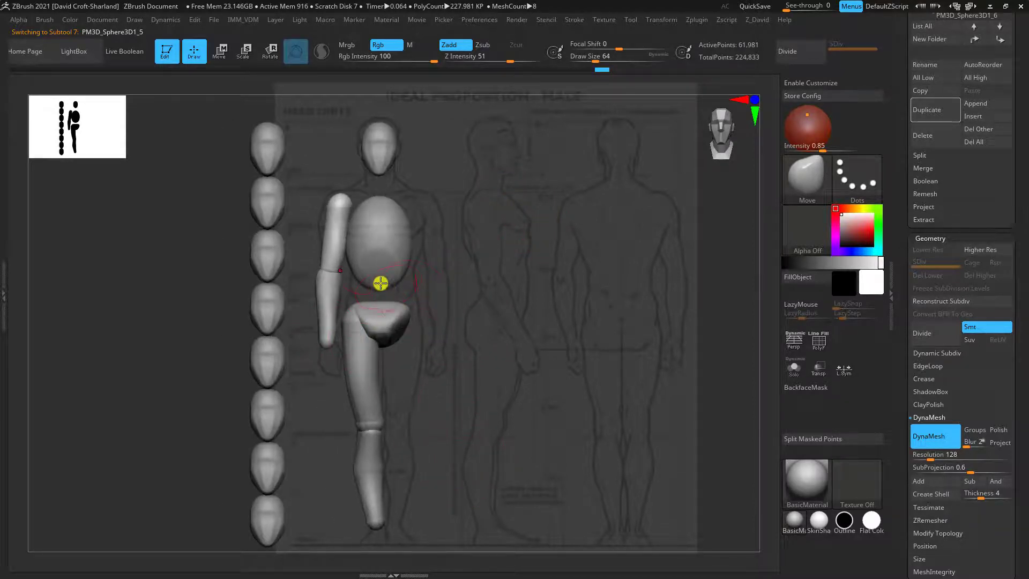
left_click_drag(455, 335, 460, 363)
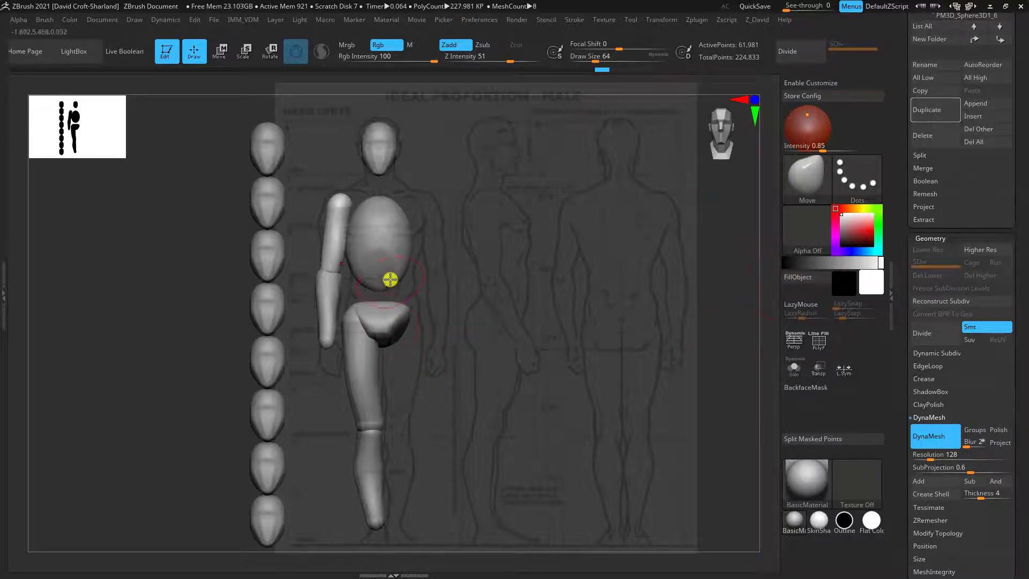
Select the ribcage and duplicate its subtool
left_click(390, 257, "alt")
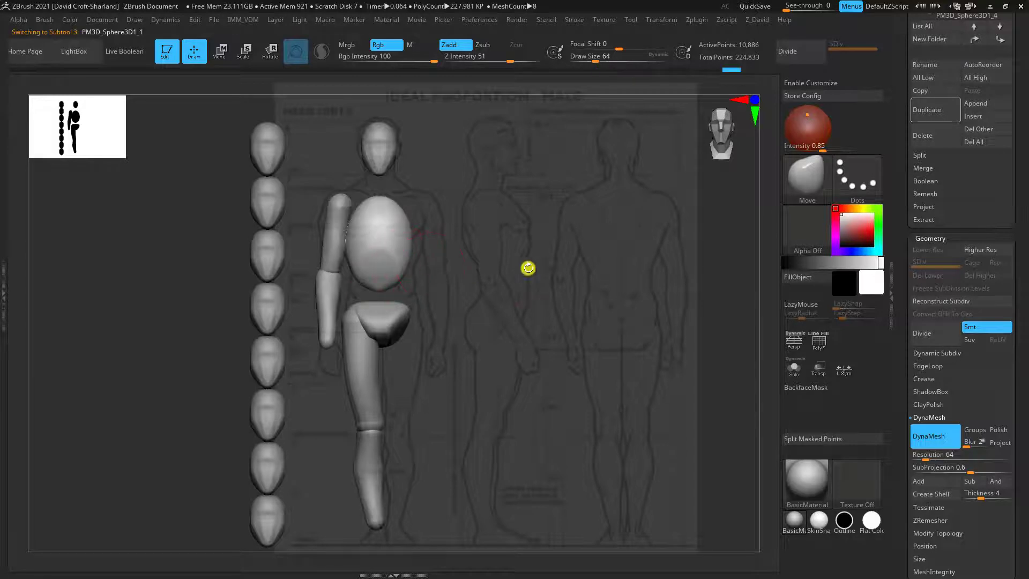
left_click(947, 115)
left_click(927, 238)
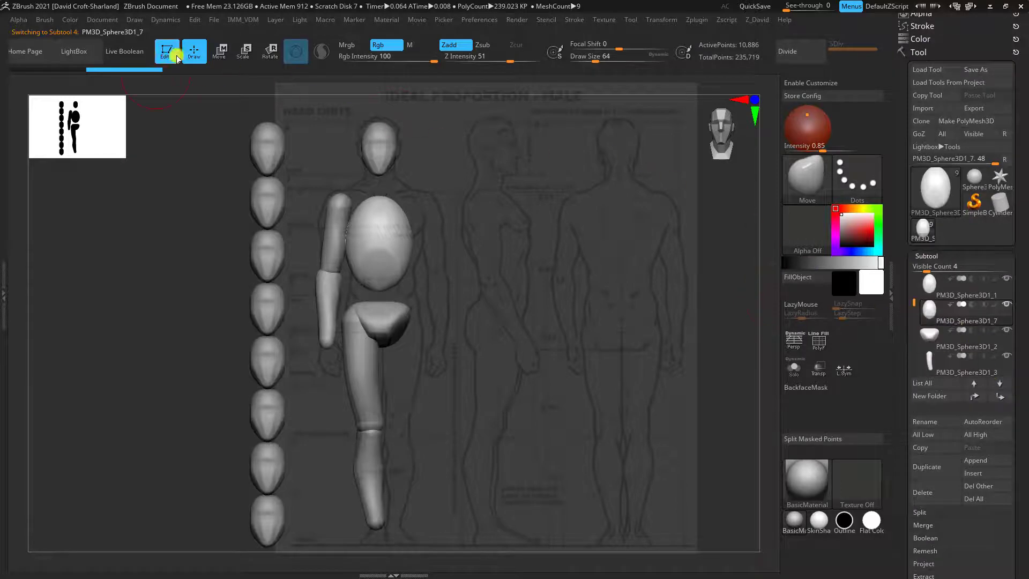
Scale down the ribcage copy and move it between the ribcage and pelvis as the waist
left_click(221, 51)
left_click_drag(459, 208, 414, 248)
key("ctrl+z")
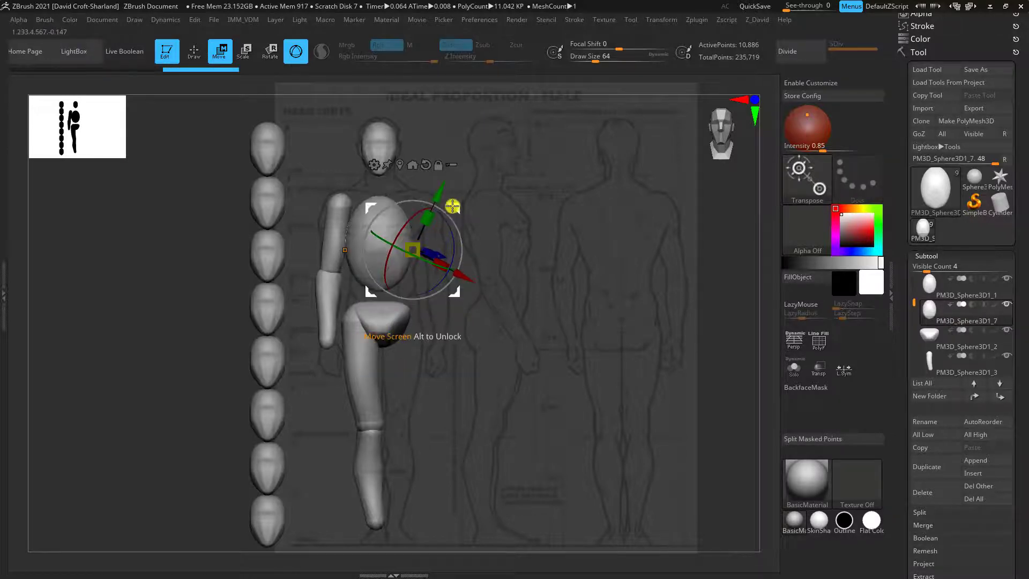
left_click(344, 249)
left_click_drag(386, 203, 391, 247)
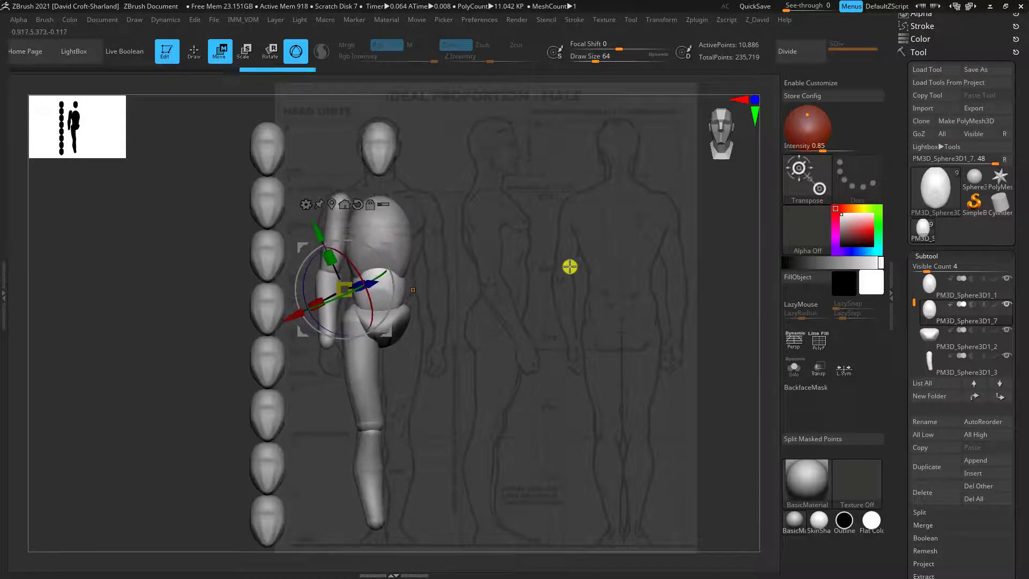
Shape the waist piece to the side-view reference with the Move brush, enlarging Draw Size to 160
key("q")
mouse_move(490, 352)
left_mouse_down()
mouse_move(468, 416)
mouse_move(469, 427)
mouse_move(482, 426)
left_mouse_up()
left_click_drag(480, 320, 498, 337)
key("f")
key("f")
key("b")
key("m")
key("v")
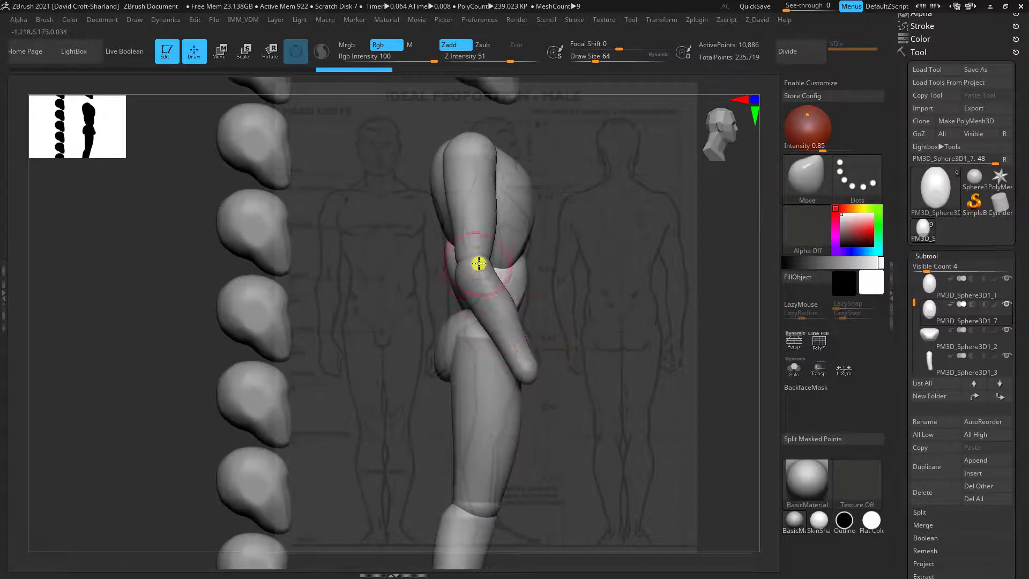
key("f")
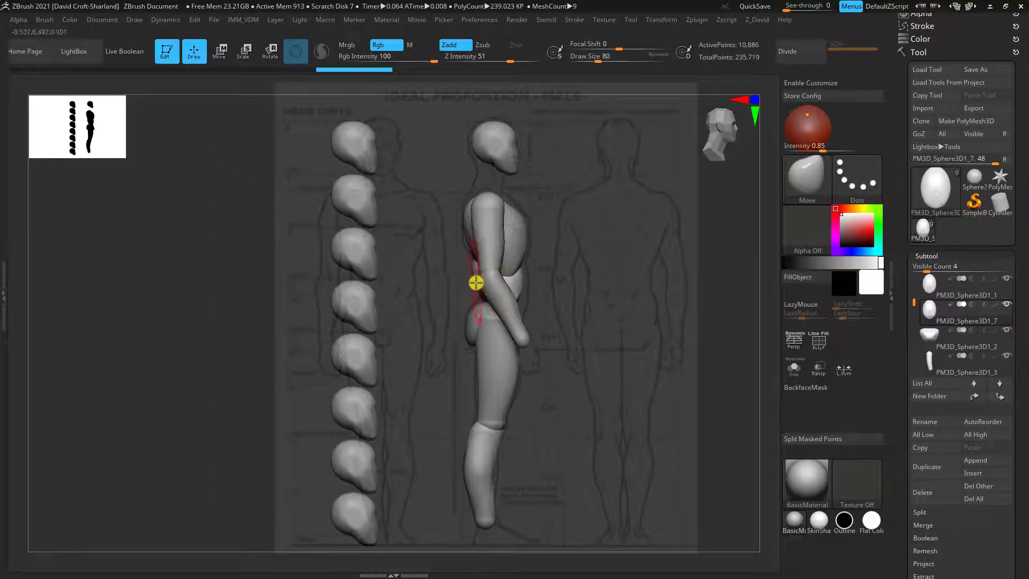
key("bracketright")
key("bracketright")
key("bracketright")
key("bracketright")
key("bracketright")
left_click_drag(474, 288, 486, 292)
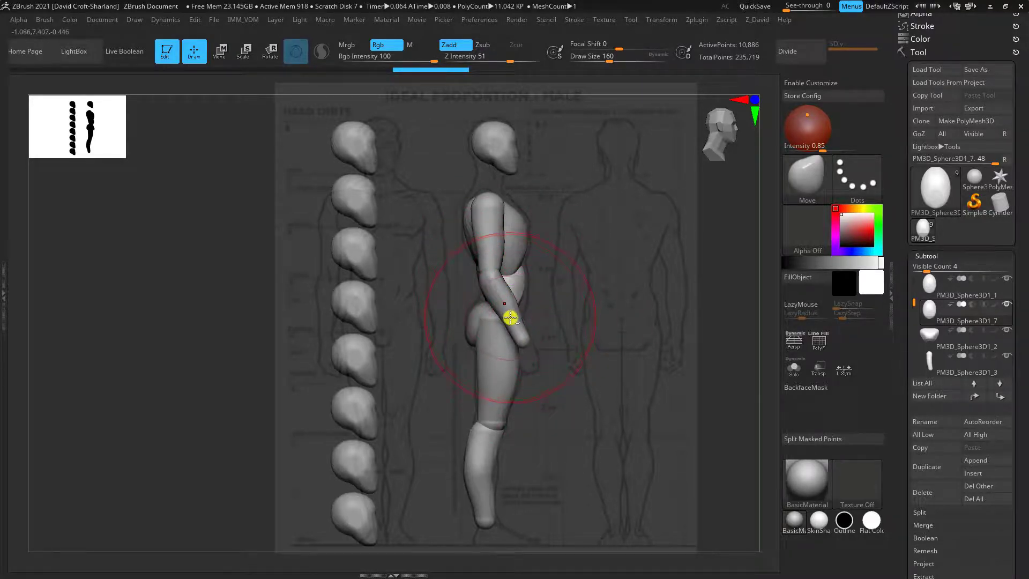
left_click_drag(509, 324, 510, 318)
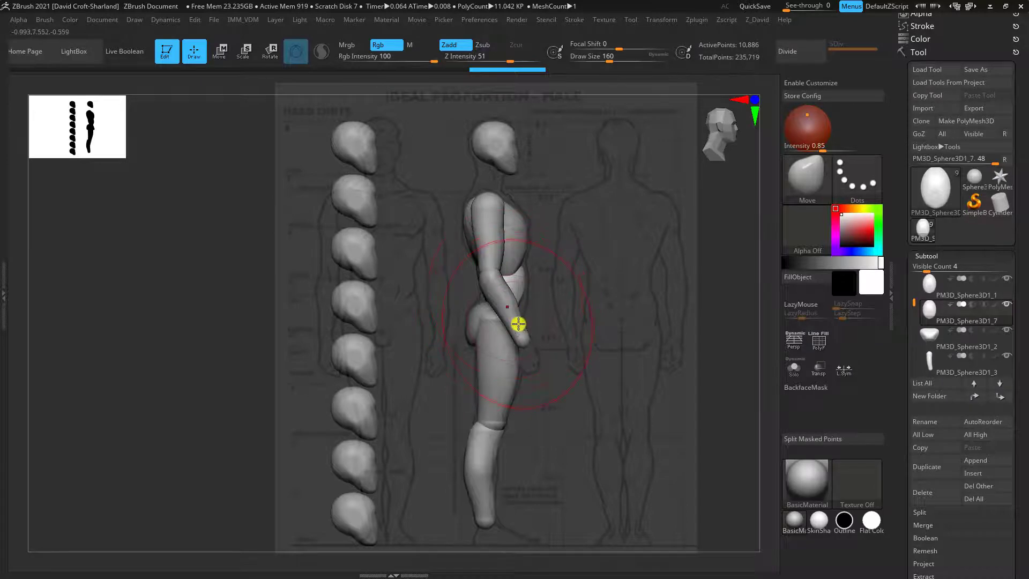
Hide the upper arm and forearm subtools and reselect the waist piece
left_click(511, 325, "alt")
mouse_move(1010, 356)
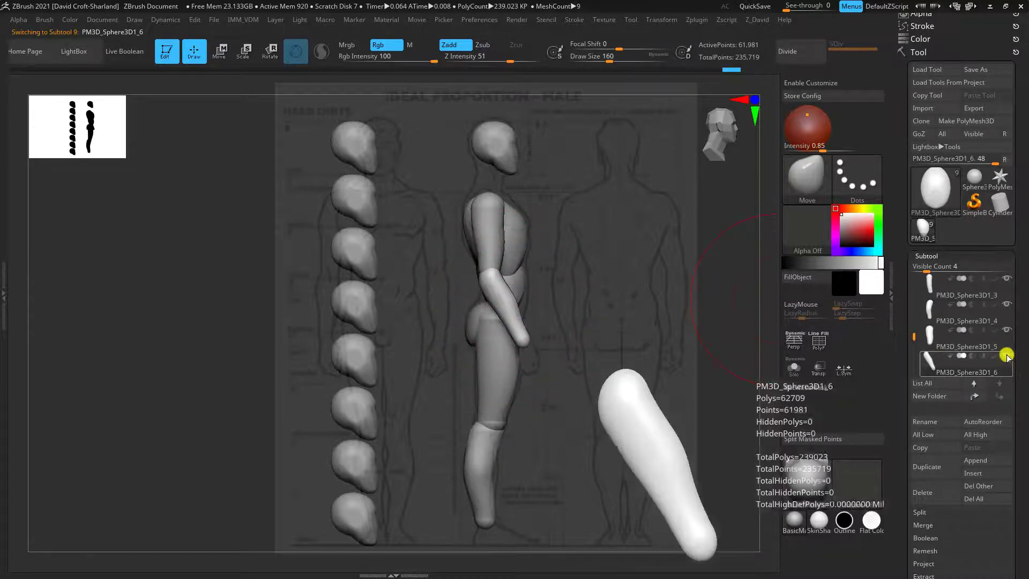
mouse_move(1004, 333)
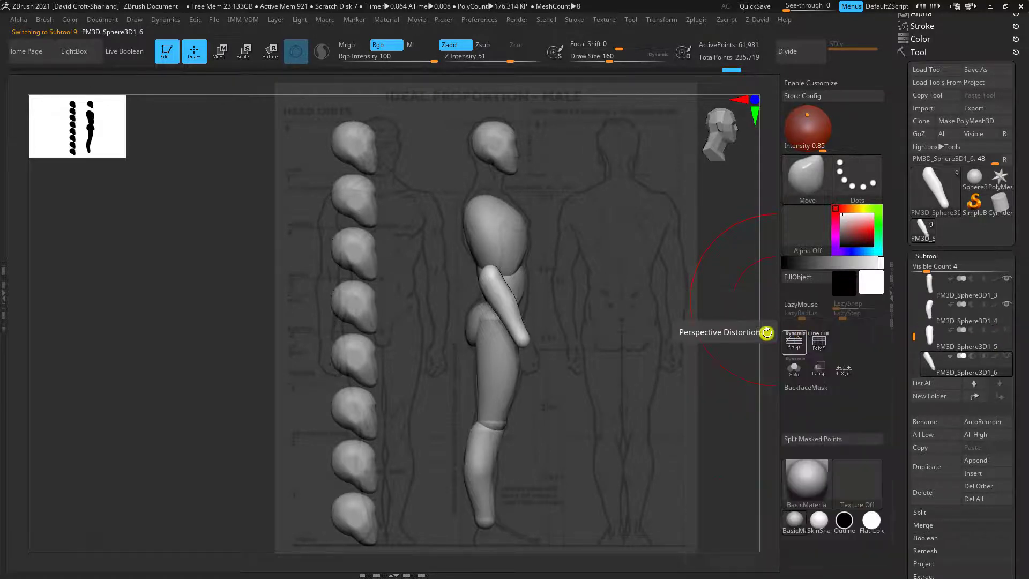
left_click(519, 283, "alt")
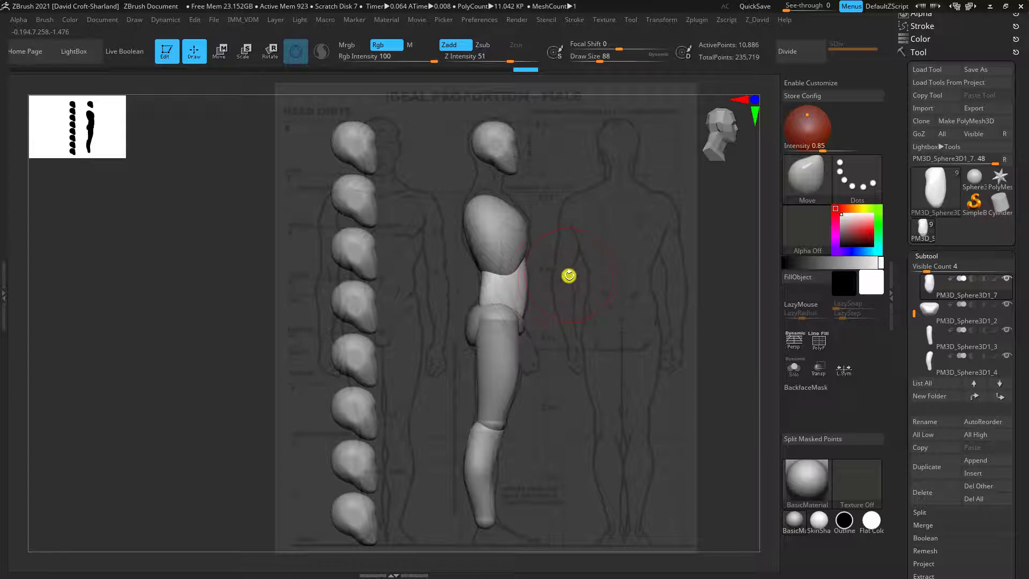
Widen the waist piece to the front-view outline with the Move brush, reducing Draw Size to 76
left_click_drag(564, 279, 552, 287, "shift")
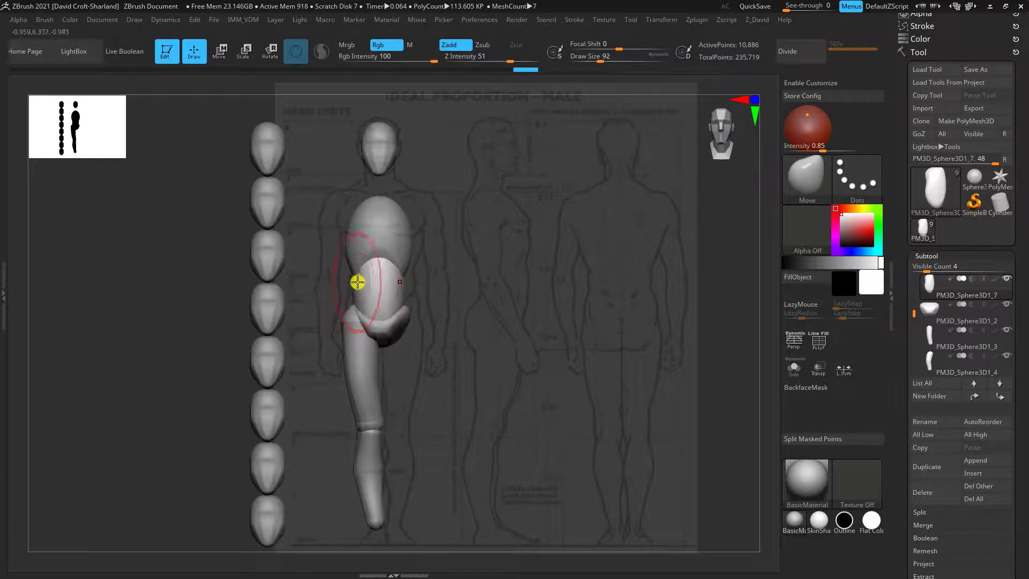
key("bracketleft")
left_click_drag(357, 277, 356, 270)
key("bracketright")
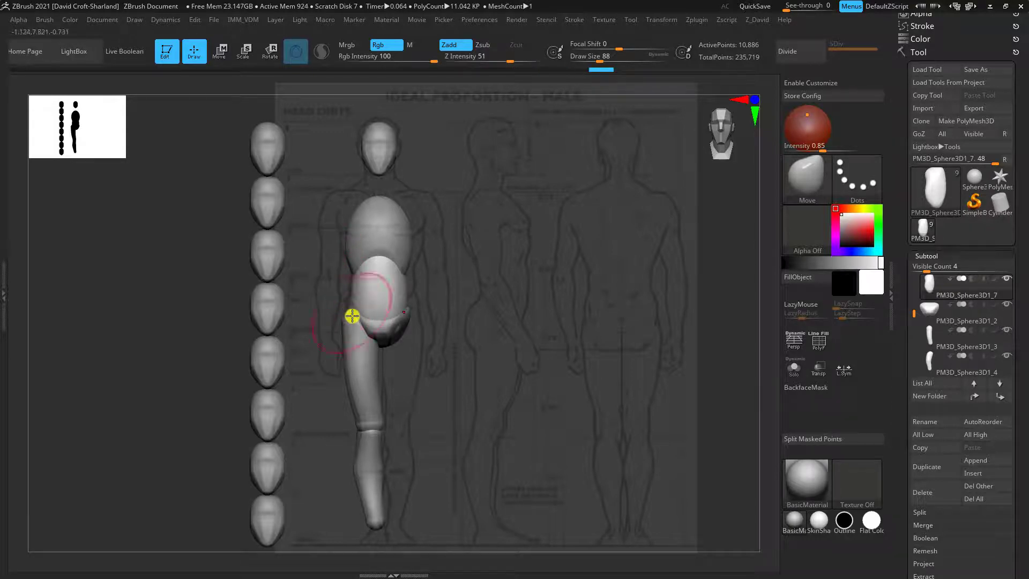
left_click_drag(350, 312, 354, 298)
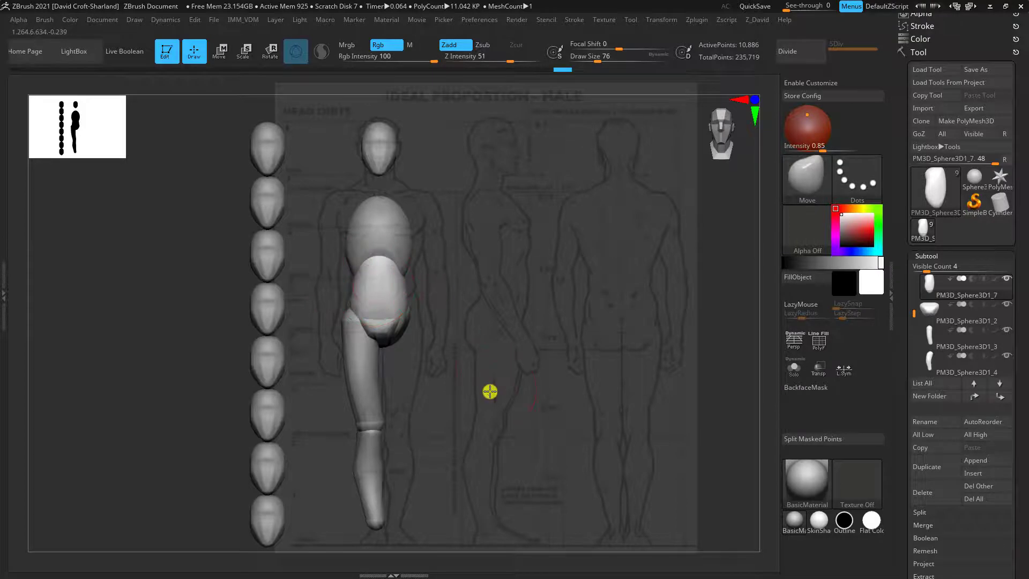
mouse_move(490, 391)
left_mouse_down()
mouse_move(473, 396)
mouse_move(481, 384)
left_mouse_up()
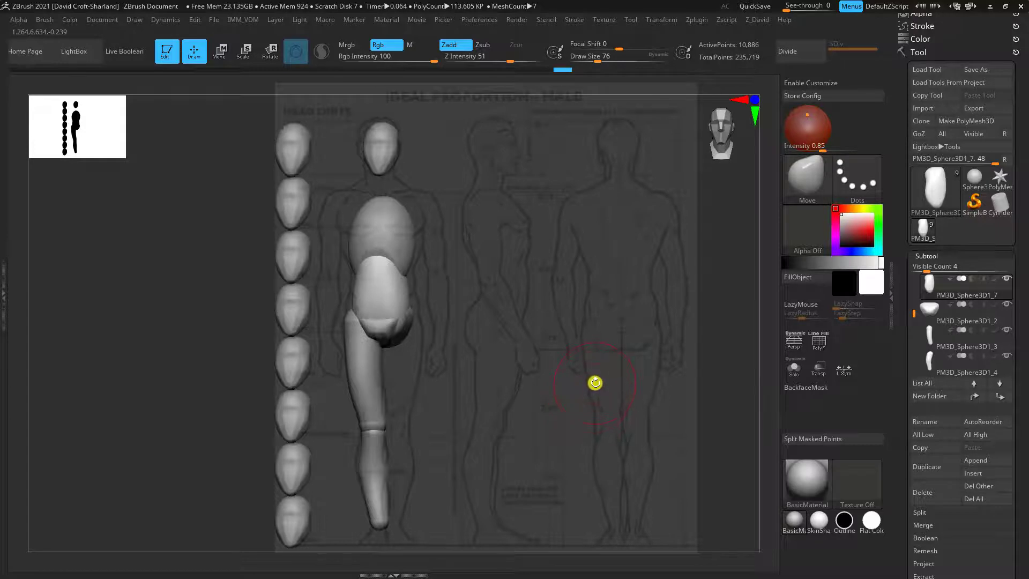
key("shift")
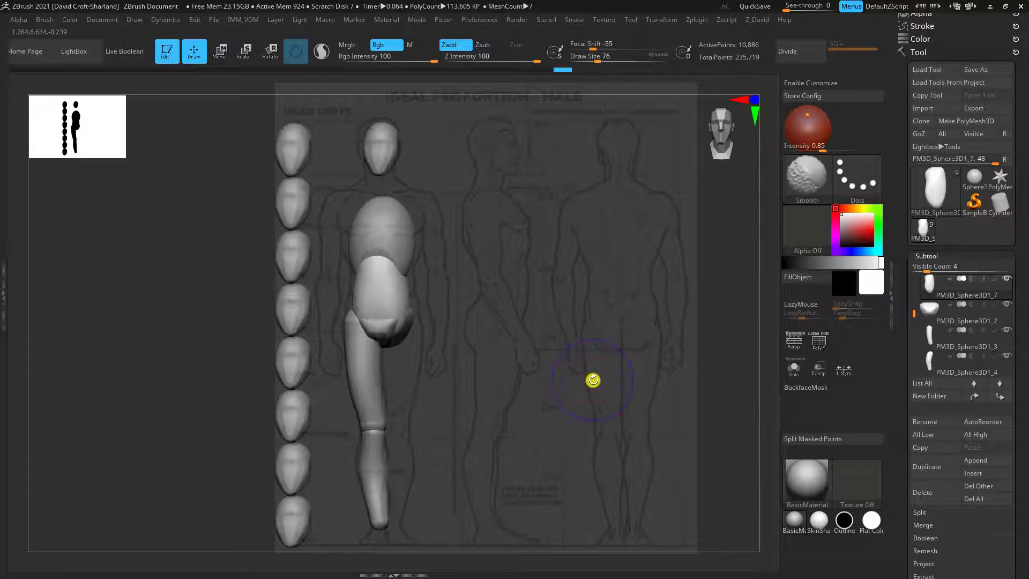
Flatten the front and sides of the waist piece with the TrimDynamic brush, raising Draw Size to 120
mouse_move(490, 373)
left_mouse_down("shift")
mouse_move(537, 251)
mouse_move(509, 301)
mouse_move(519, 282)
mouse_move(474, 280)
mouse_move(436, 340)
mouse_move(460, 345)
mouse_move(471, 368)
mouse_move(466, 404)
mouse_move(422, 399)
mouse_move(397, 430)
left_mouse_up("shift")
left_click_drag(495, 365, 520, 308, "alt")
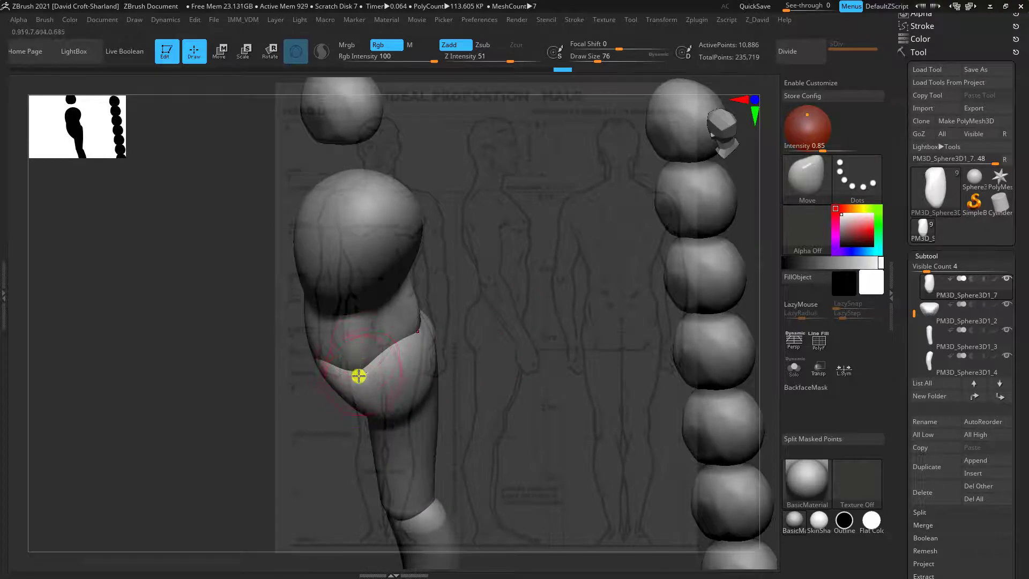
key("b")
key("t")
key("d")
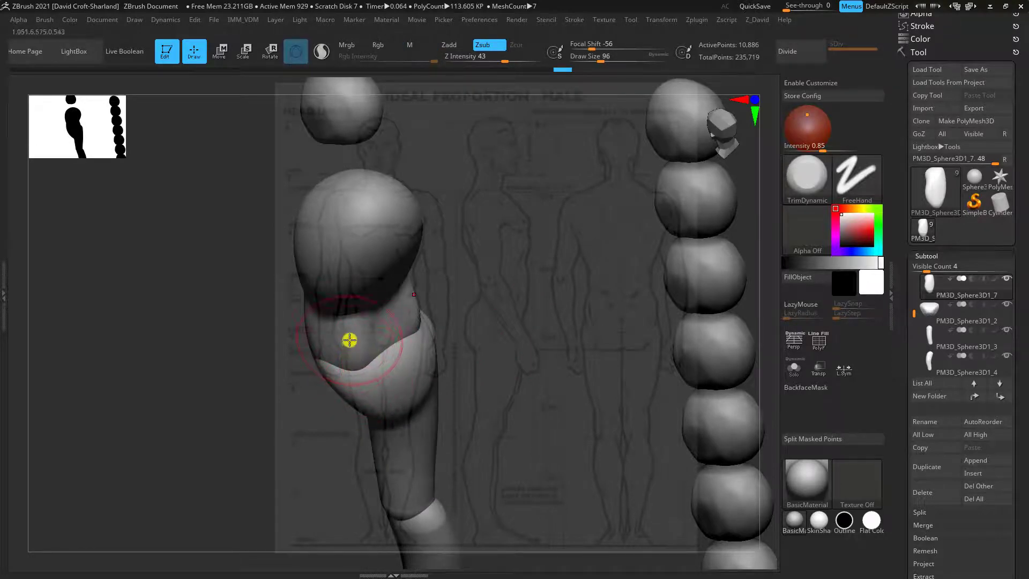
left_click_drag(490, 315, 483, 281)
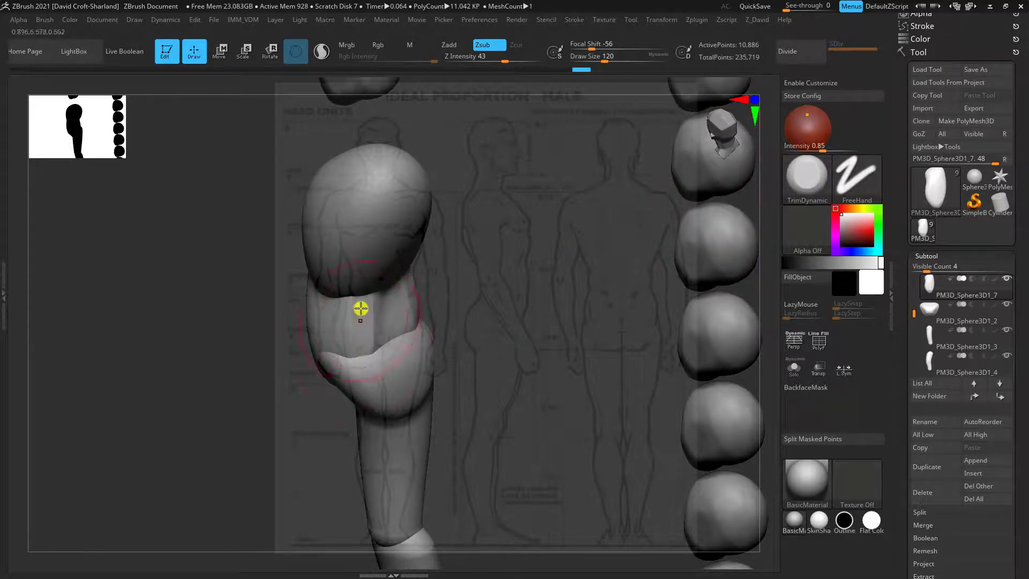
left_click_drag(496, 254, 465, 314)
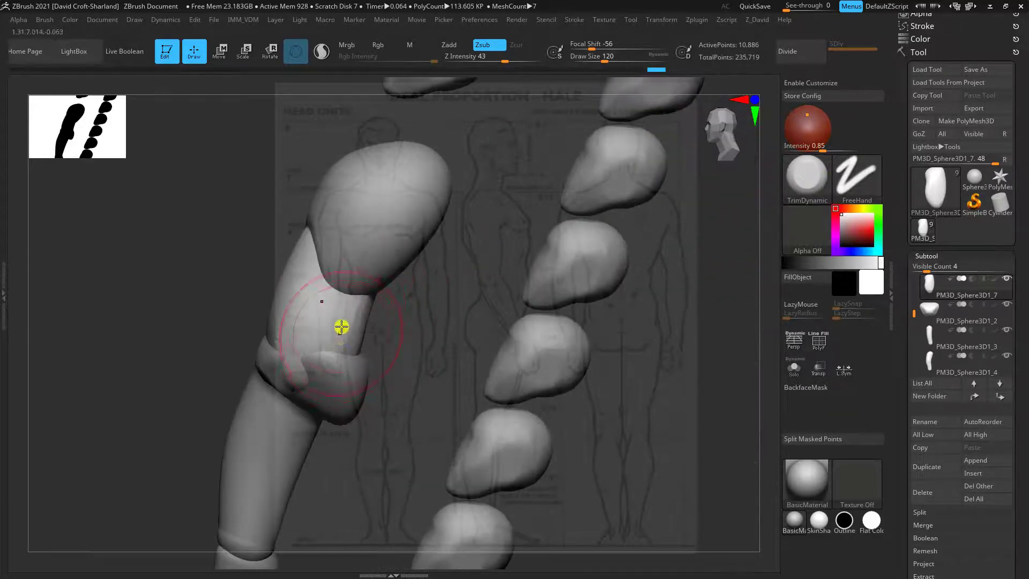
left_click_drag(499, 265, 514, 209)
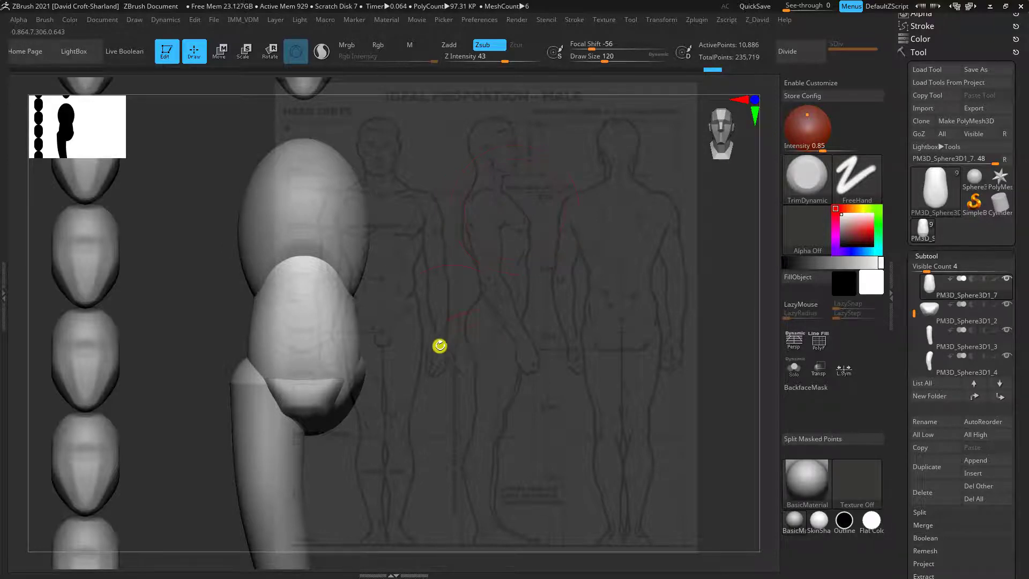
left_click_drag(439, 344, 443, 395)
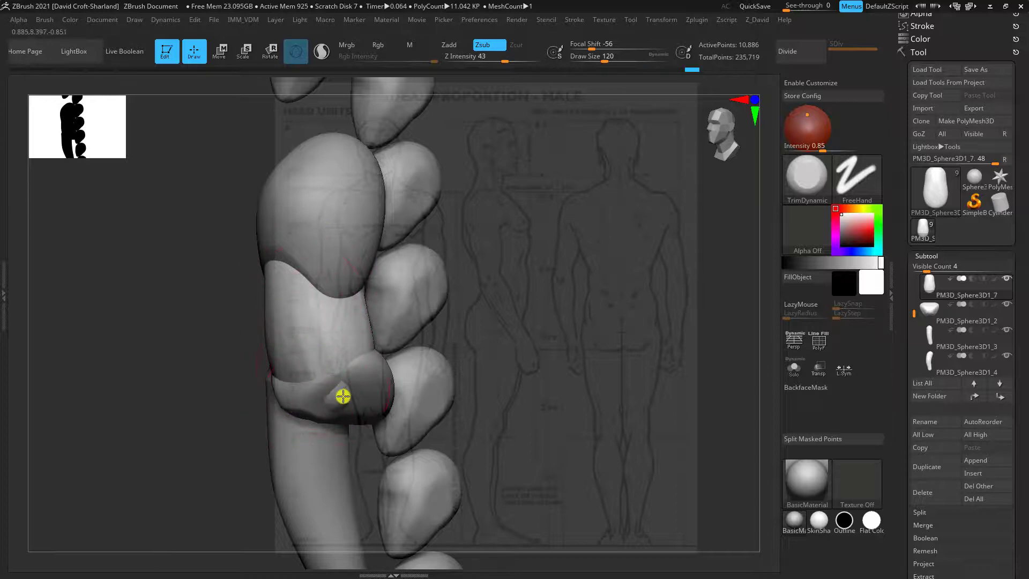
left_click_drag(242, 418, 396, 325)
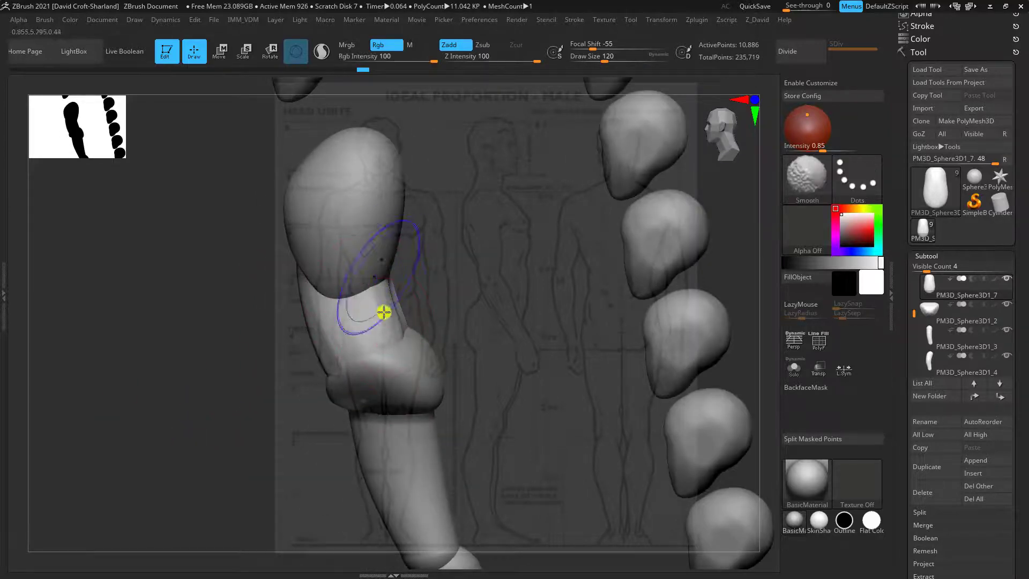
left_click_drag(487, 291, 592, 243)
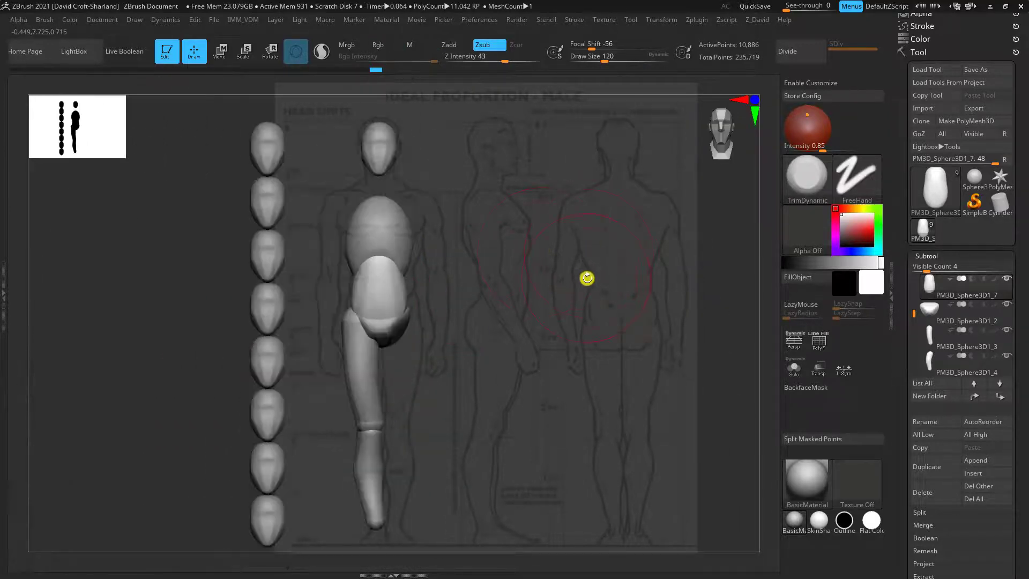
Refine the waist piece against the front-view and side-view references with the Move brush, reducing Draw Size to 84
left_click_drag(587, 277, 591, 283)
key("b")
key("m")
key("v")
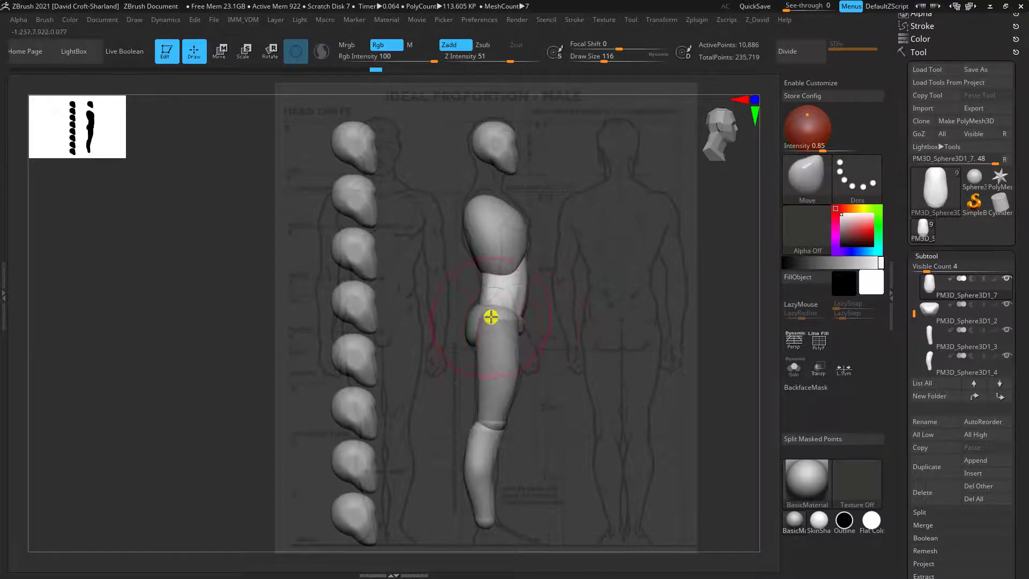
left_click_drag(571, 282, 576, 278)
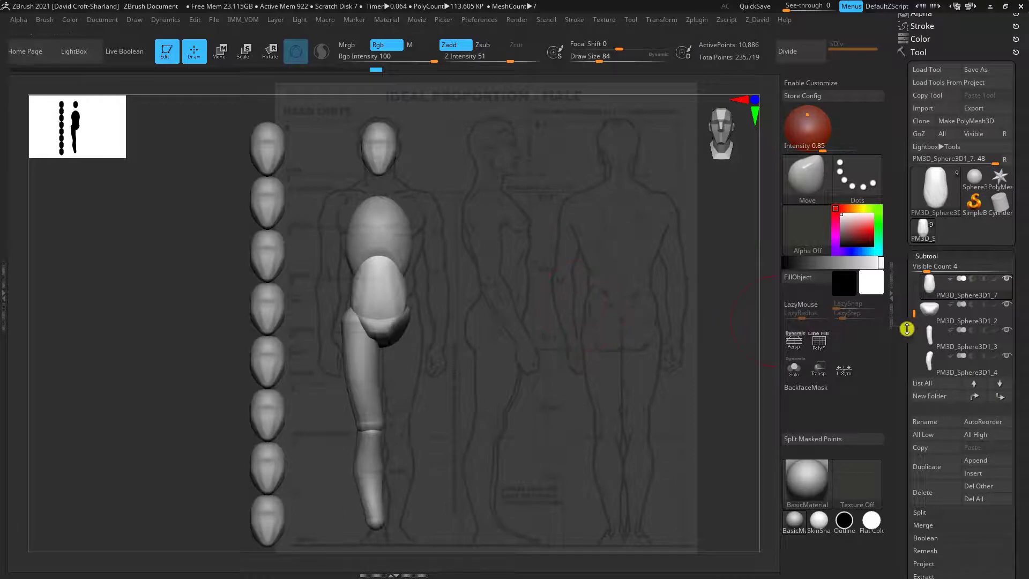
Show the hidden upper arm and forearm subtools again
left_click_drag(914, 314, 914, 336)
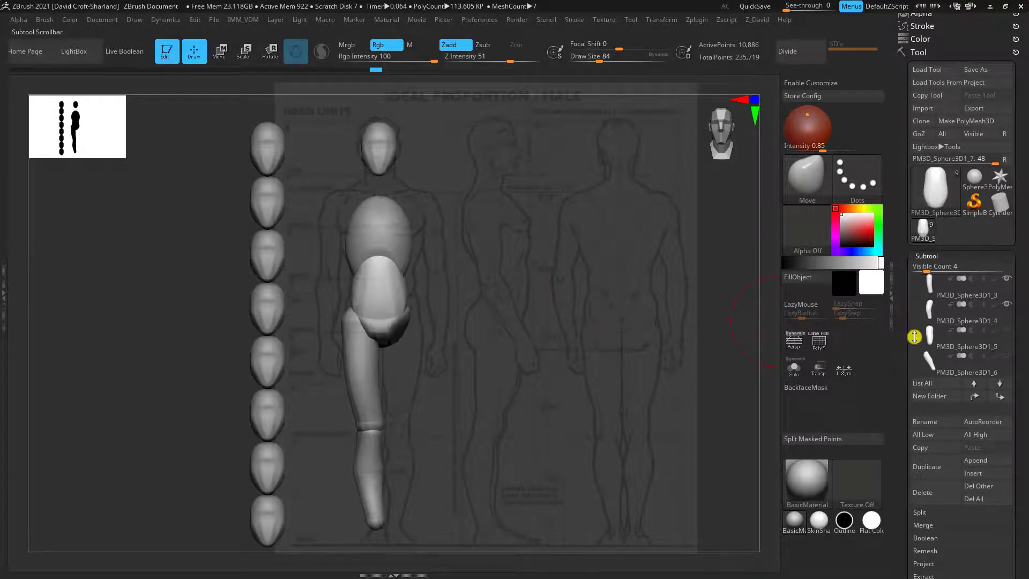
left_click(1005, 355)
left_click(1005, 329)
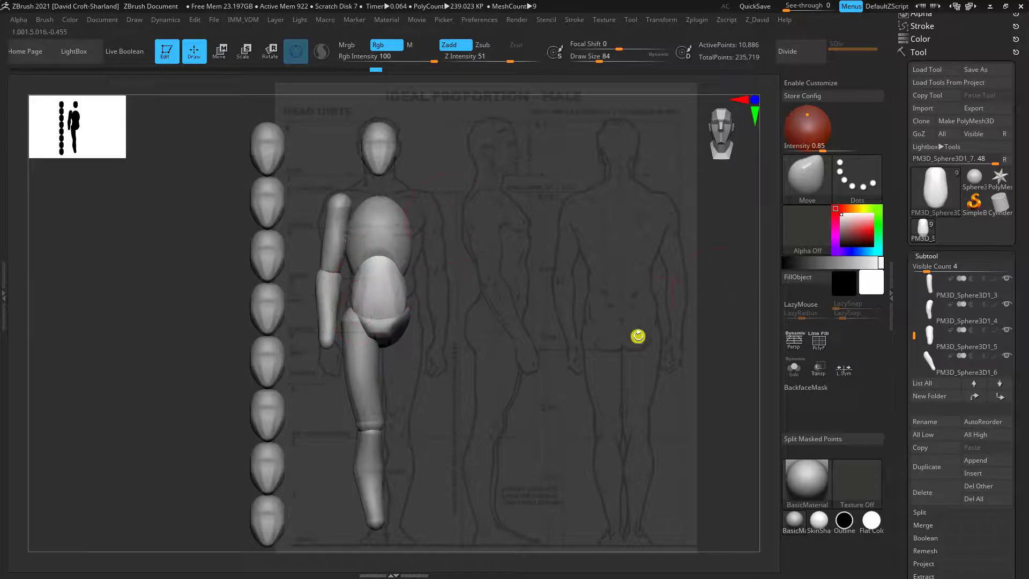
Append a Cylinder3D subtool for the neck and make it the active subtool
left_click(978, 461)
mouse_move(720, 353)
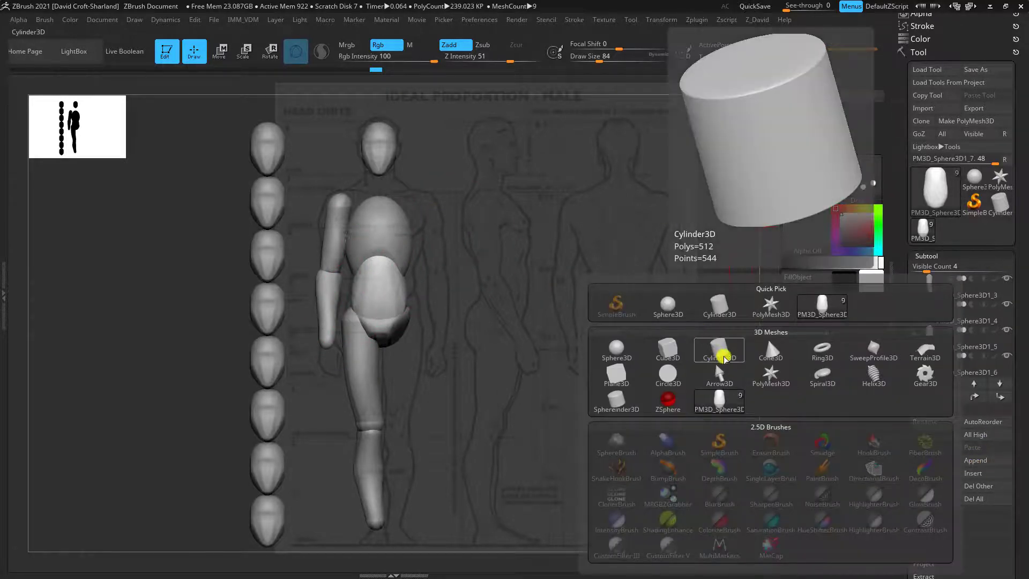
left_click(720, 354)
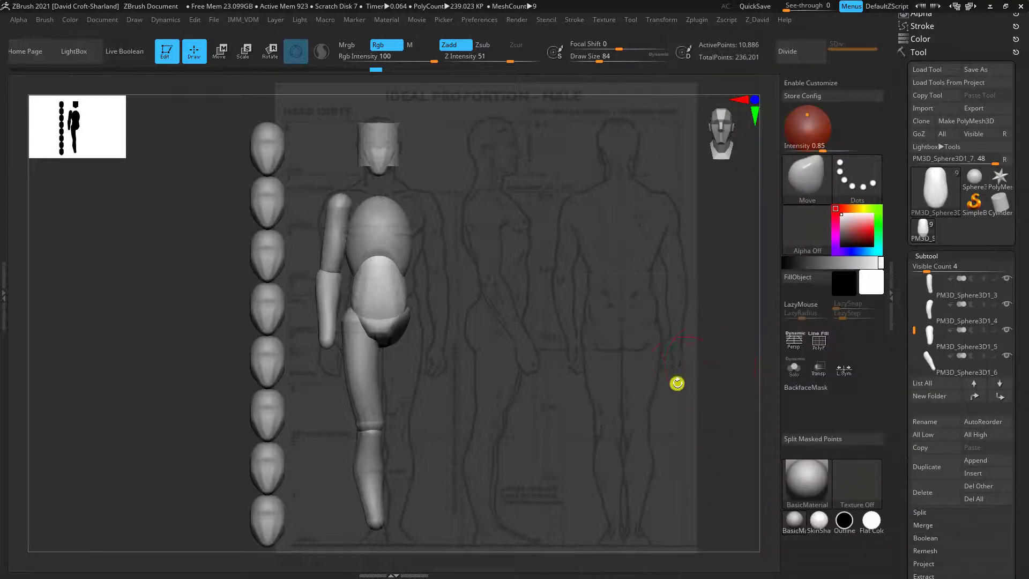
left_click(391, 138, "alt")
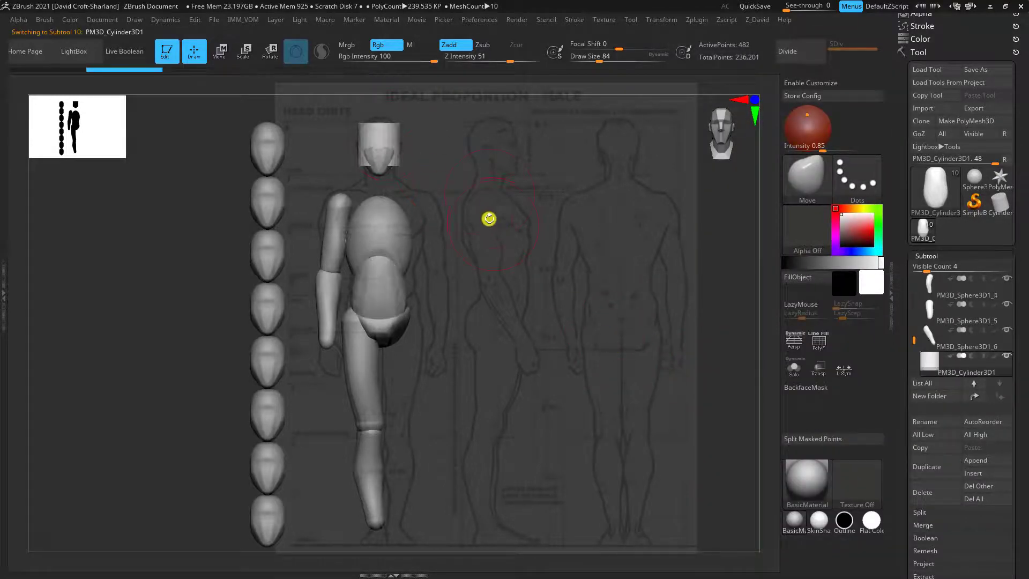
Move and scale the cylinder between the head and ribcage, tilting it forward to match the side-view neck
left_click(221, 53)
left_click_drag(377, 86, 377, 123)
left_click_drag(430, 142, 448, 144, "shift")
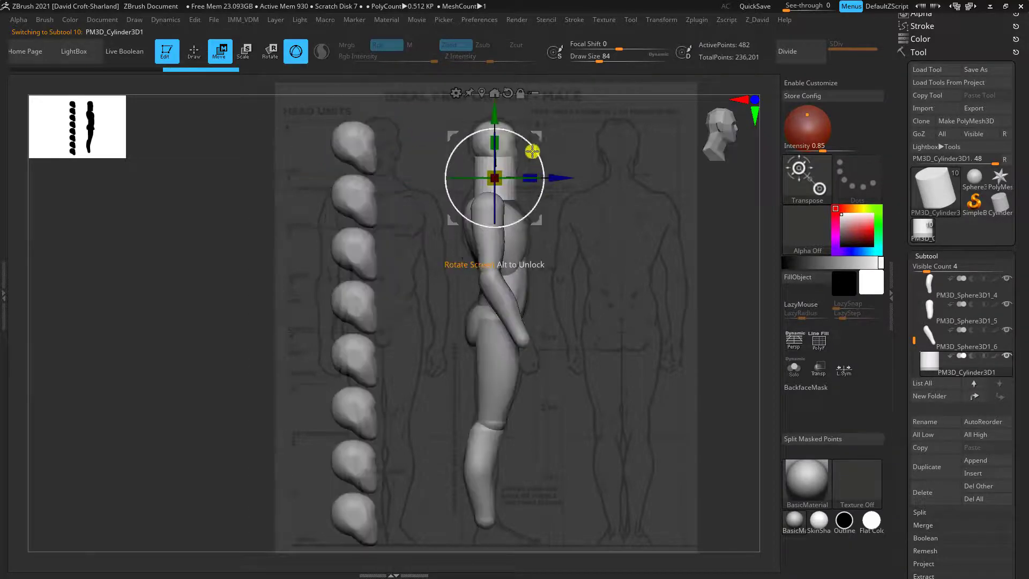
left_click_drag(516, 133, 530, 135)
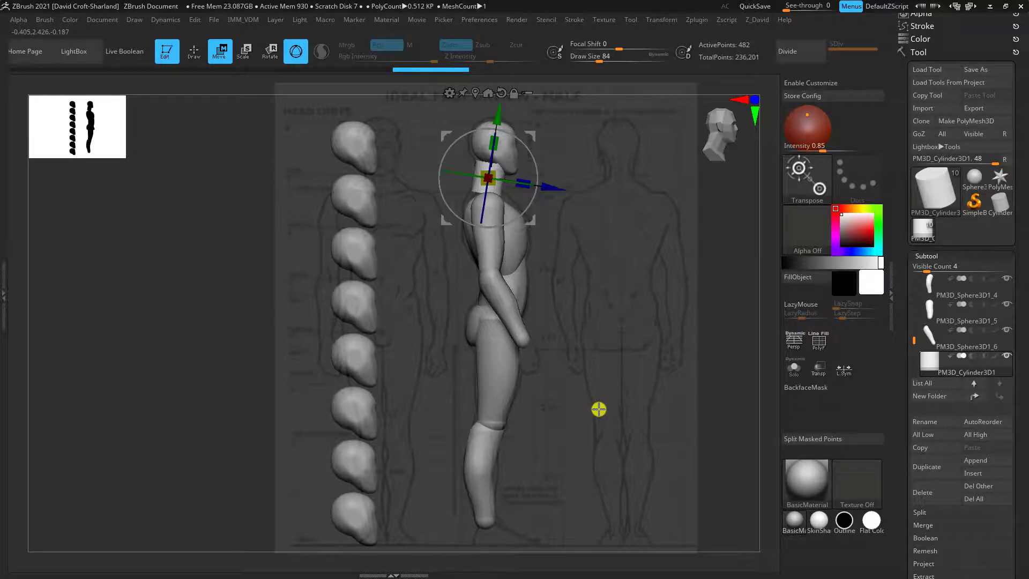
left_click_drag(616, 421, 571, 422)
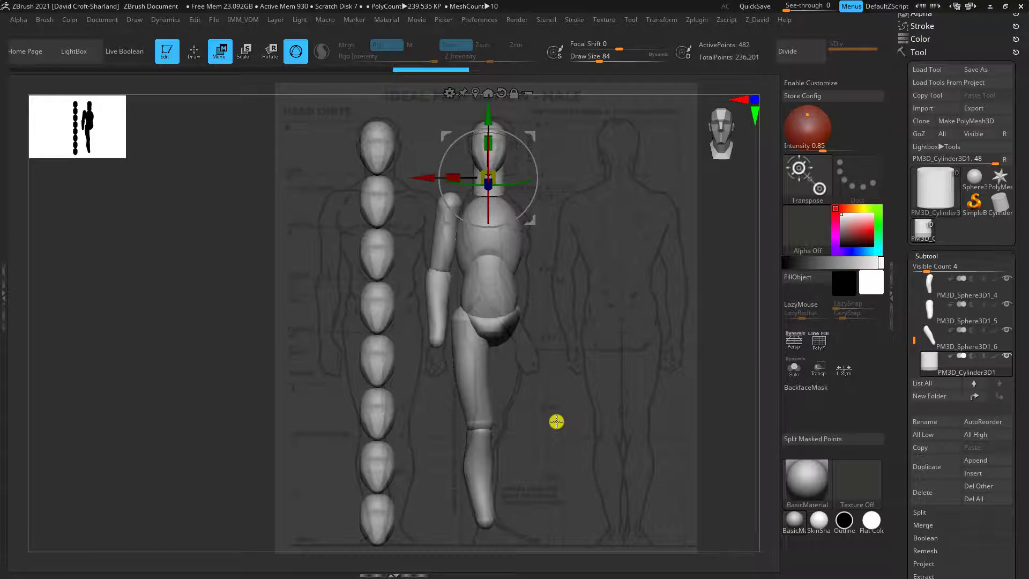
left_click_drag(556, 421, 668, 278, "shift")
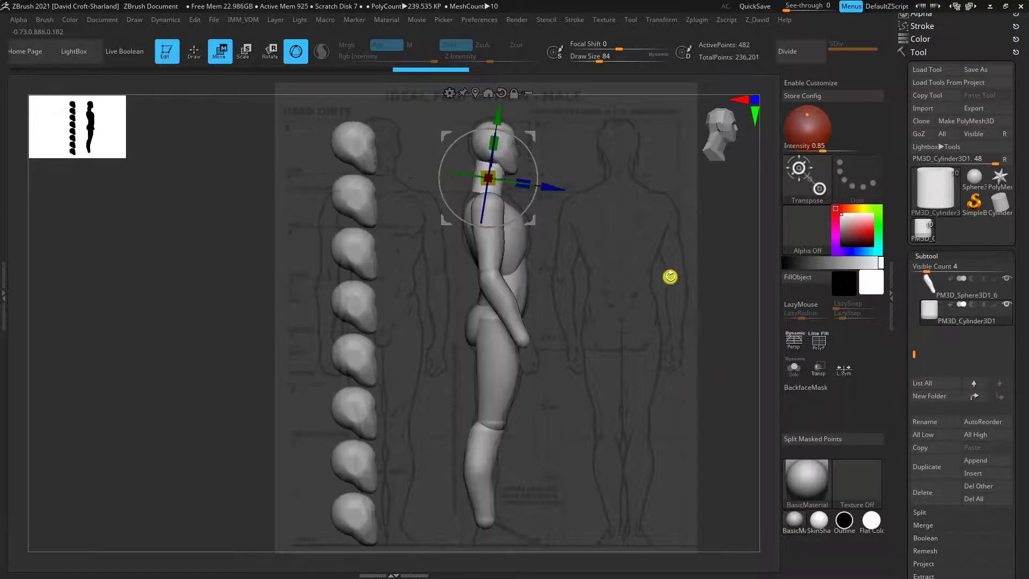
DynaMesh the neck cylinder at resolution 128 and shape it to the front and side references with the Move brush
key("q")
left_click(927, 465)
key("b")
key("m")
key("v")
left_click_drag(745, 364, 632, 354, "shift")
left_click_drag(381, 199, 381, 189)
left_click_drag(393, 189, 395, 192)
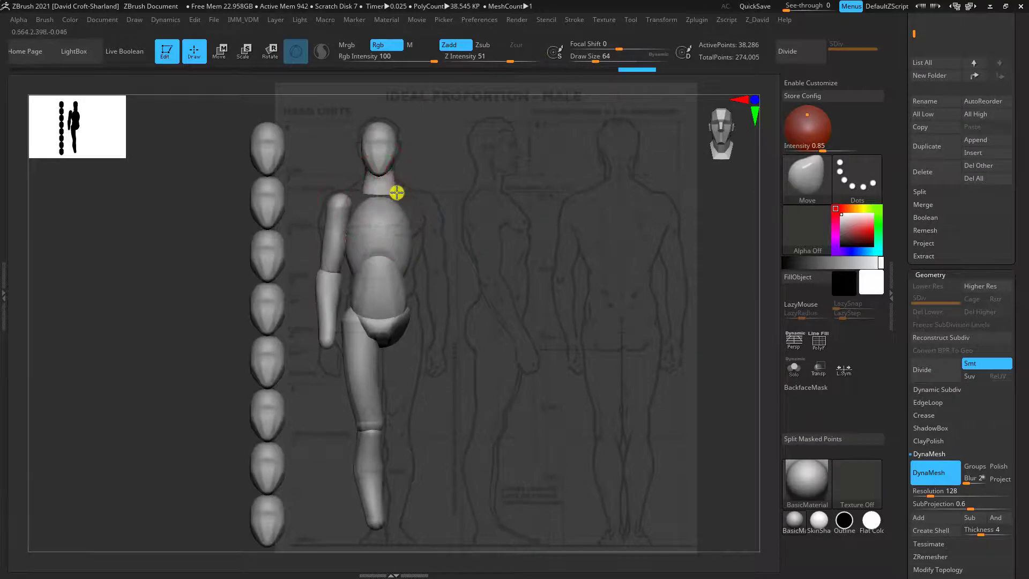
left_click_drag(461, 214, 572, 214, "shift")
left_click_drag(571, 214, 461, 214, "shift")
Append a Sphere3D, scale and place it over the top of the upper arm, and DynaMesh it at resolution 128
left_click_drag(1014, 140, 1014, 491)
left_click(978, 493)
left_click(668, 305)
left_click(932, 368)
left_click_drag(418, 106, 386, 163)
left_click(930, 420)
left_click(935, 493)
left_click(218, 52)
key("q")
Shape the shoulder sphere to the front-view and side-view outlines with the Move brush
left_click_drag(332, 210, 354, 220)
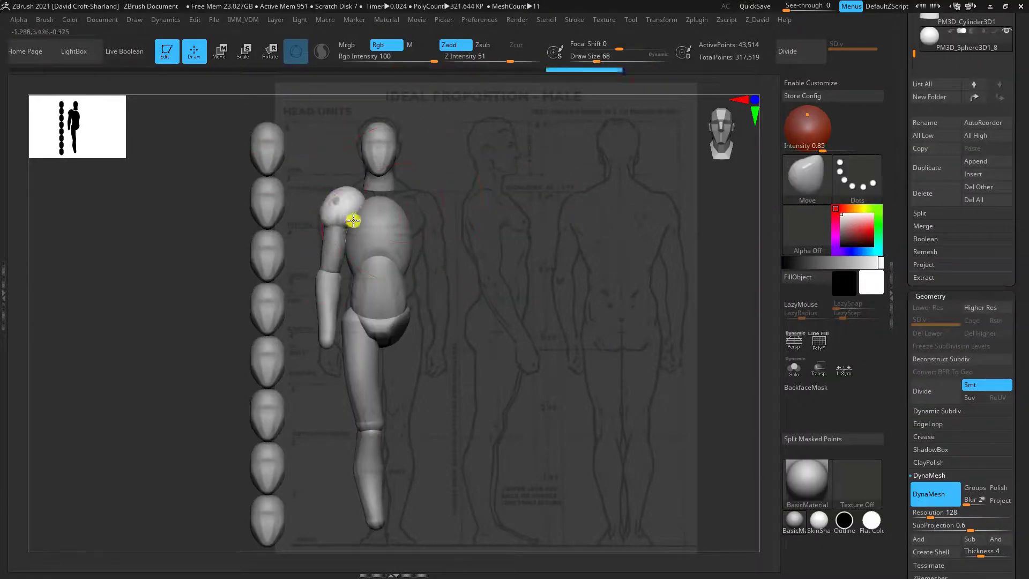
left_click_drag(461, 215, 572, 214, "shift")
left_click_drag(489, 200, 494, 206)
left_click_drag(572, 213, 461, 215, "shift")
left_click_drag(448, 265, 450, 316, "alt")
mouse_move(499, 283)
left_mouse_down()
mouse_move(456, 286)
mouse_move(348, 220)
mouse_move(239, 193)
left_mouse_up()
left_click_drag(737, 455, 718, 409, "alt")
left_click(334, 246, "alt")
left_click(343, 201, "alt")
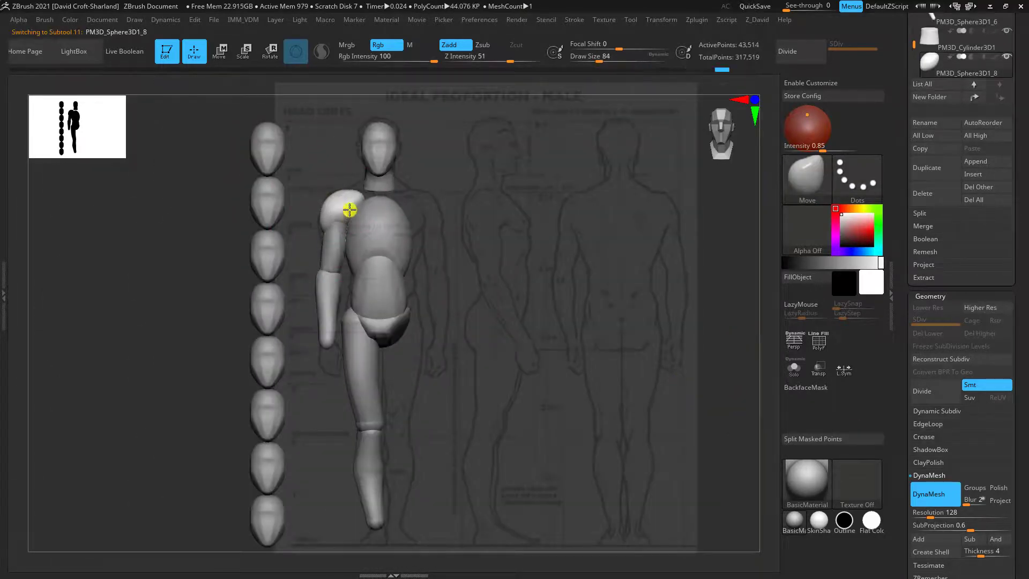
left_click_drag(549, 244, 645, 245, "shift")
left_click_drag(482, 206, 487, 203)
left_click_drag(578, 303, 480, 301, "shift")
Duplicate the shoulder piece and position the copy at the end of the forearm as the hand
left_click(934, 168)
key("w")
left_click_drag(487, 202, 468, 378)
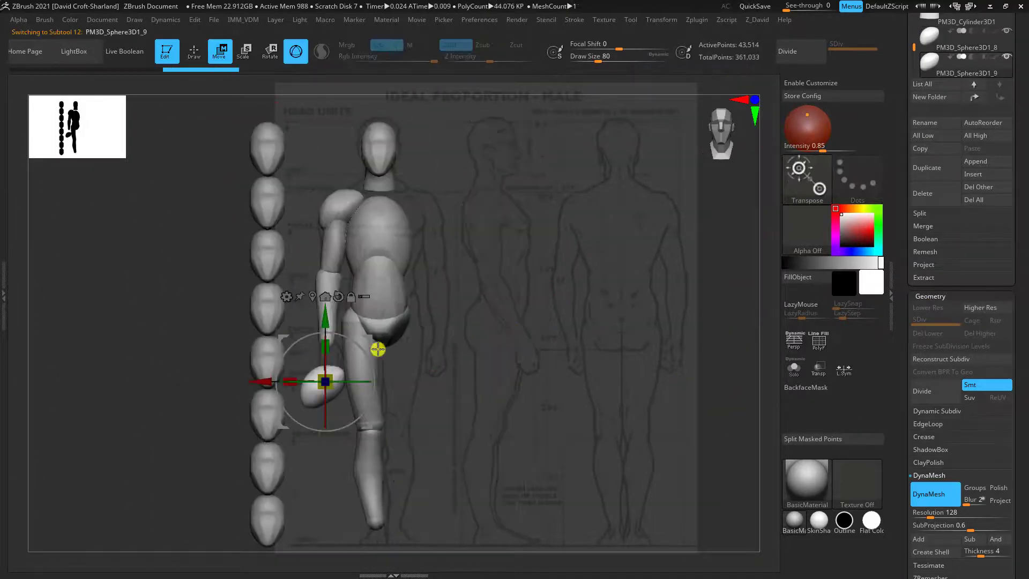
mouse_move(378, 349)
left_mouse_down()
mouse_move(370, 307)
mouse_move(519, 323)
left_mouse_up()
Shape the hand piece to the reference in the front and side views with the Move brush
key("q")
left_click_drag(519, 365, 525, 360)
left_click_drag(569, 360, 472, 359, "shift")
left_click_drag(324, 359, 327, 360)
mouse_move(472, 321)
left_mouse_down()
mouse_move(482, 406)
mouse_move(482, 343)
left_mouse_up()
left_click_drag(339, 343, 345, 347)
mouse_move(514, 316)
left_mouse_down("shift")
mouse_move(466, 314)
mouse_move(568, 333)
left_mouse_up("shift")
left_click_drag(536, 364, 482, 353)
Duplicate the hand piece and position the copy at the bottom of the lower leg as the foot
left_click(934, 168)
key("w")
left_click_drag(329, 356, 374, 522)
mouse_move(461, 300)
left_mouse_down("shift")
mouse_move(462, 397)
mouse_move(573, 383)
left_mouse_up("shift")
left_click_drag(506, 527, 534, 506)
key("q")
mouse_move(542, 505)
left_mouse_down()
mouse_move(554, 496)
mouse_move(527, 496)
left_mouse_up()
key("w")
left_click_drag(718, 475, 643, 475, "shift")
left_click_drag(439, 538, 372, 536)
Shape the foot piece with a flat sole and extended toes to the side-view reference using the Move brush
key("q")
left_click_drag(444, 479, 541, 480, "shift")
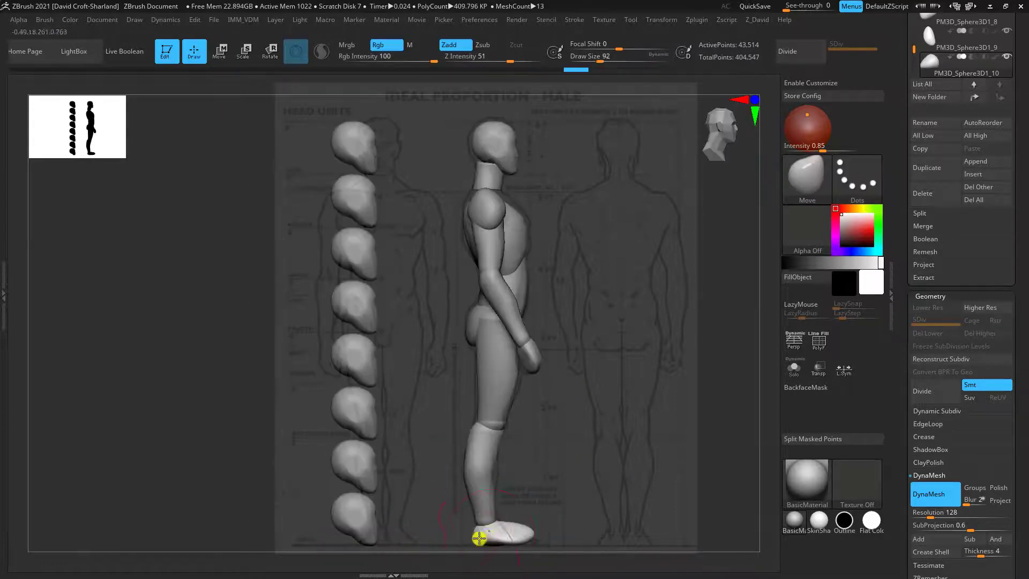
left_click_drag(478, 538, 531, 532)
mouse_move(594, 541)
left_mouse_down("shift")
mouse_move(505, 542)
mouse_move(536, 439)
left_mouse_up("shift")
left_click_drag(536, 440, 528, 356, "alt")
mouse_move(504, 300)
left_mouse_down()
mouse_move(510, 379)
mouse_move(557, 428)
mouse_move(528, 437)
mouse_move(536, 486)
mouse_move(524, 434)
left_mouse_up()
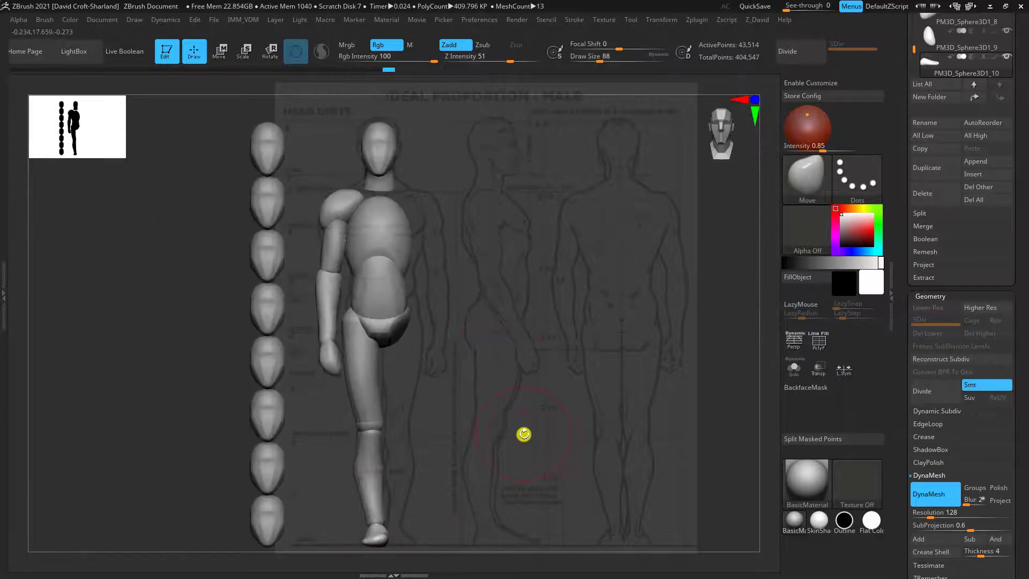
Duplicate the ribcage and reposition the copy over its upper part as the chest mass
left_click(385, 225, "alt")
left_click(927, 167)
key("w")
left_click_drag(425, 209, 574, 340)
key("q")
Shape the chest piece out to the shoulders with the Move brush, matching the front and side references
left_click_drag(352, 169, 347, 230)
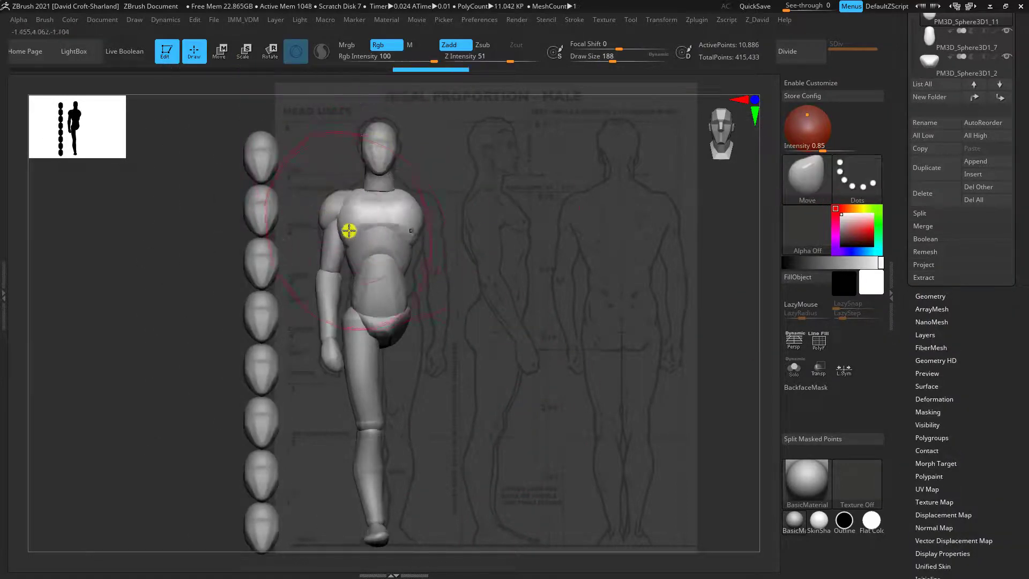
left_click_drag(482, 321, 546, 327)
mouse_move(546, 326)
left_mouse_down("shift")
mouse_move(482, 321)
mouse_move(579, 321)
left_mouse_up("shift")
left_click_drag(496, 209, 492, 207)
mouse_move(589, 322)
left_mouse_down()
mouse_move(669, 321)
mouse_move(493, 322)
left_mouse_up()
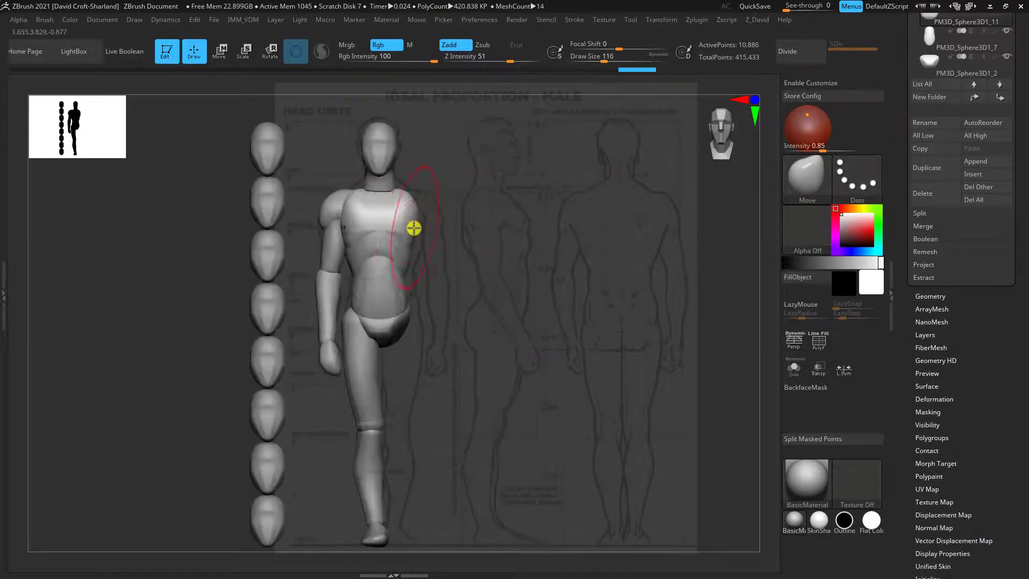
mouse_move(482, 230)
left_mouse_down()
mouse_move(519, 260)
mouse_move(561, 218)
mouse_move(482, 322)
left_mouse_up()
left_click_drag(260, 249, 259, 261)
left_click_drag(482, 257, 472, 295)
left_click_drag(322, 268, 312, 282, "shift")
Select the neck piece and adjust it with the Move brush at Draw Size 112 in the side and front views
left_click(333, 225, "alt")
mouse_move(472, 268)
left_mouse_down("shift")
mouse_move(418, 257)
mouse_move(453, 206)
left_mouse_up("shift")
key("2")
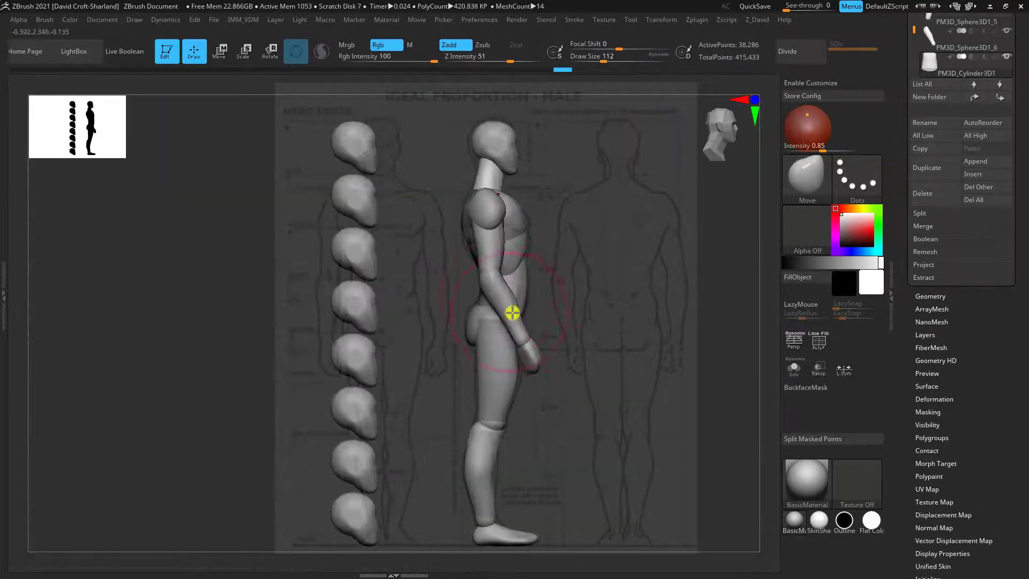
key("1")
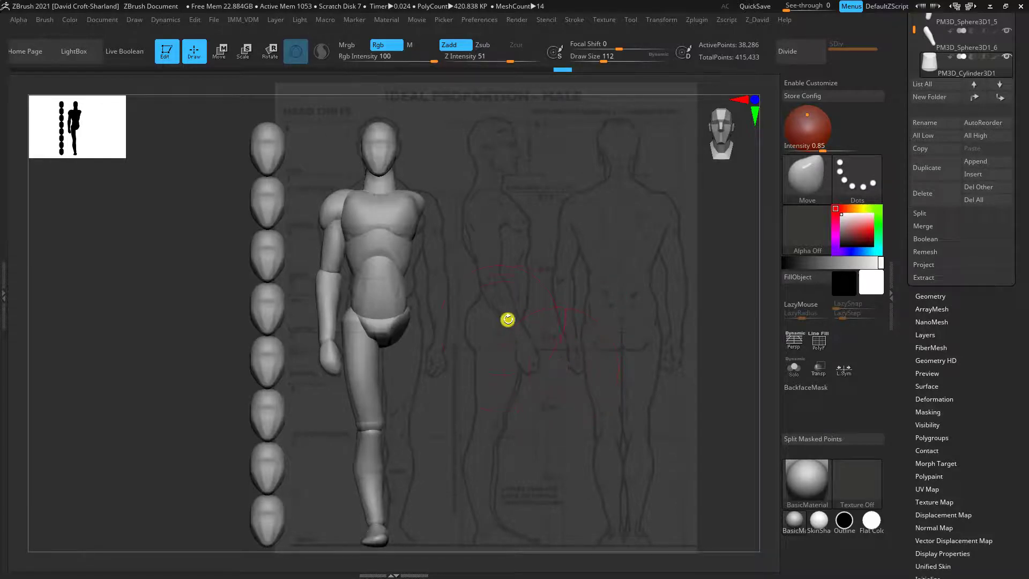
Examine the blocked-out mannequin from several angles, checking the torso, arm and leg forms against the front and side views
left_click_drag(483, 372, 509, 391)
left_click_drag(505, 345, 325, 266)
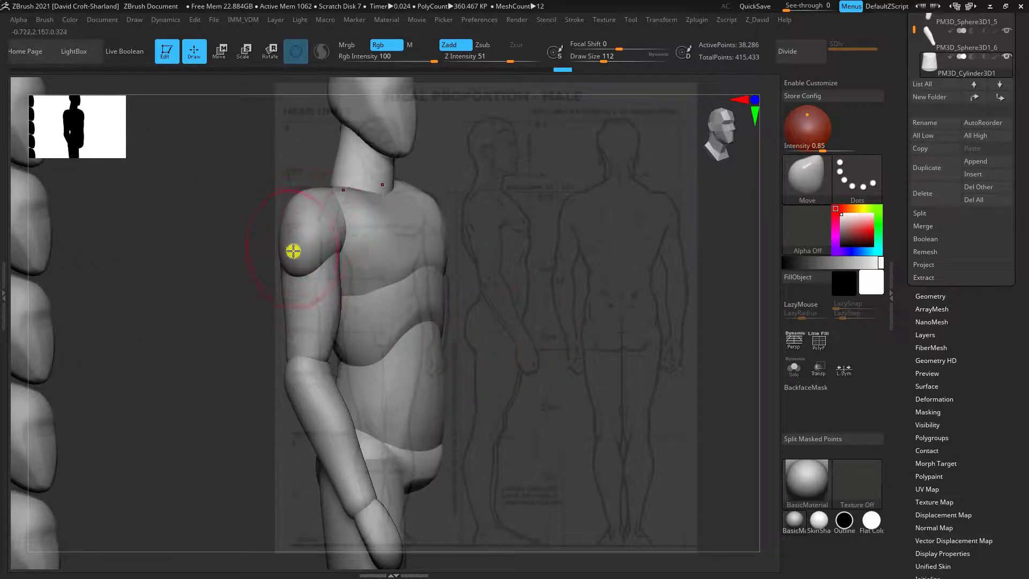
mouse_move(467, 233)
left_mouse_down()
mouse_move(490, 271)
mouse_move(291, 262)
mouse_move(294, 247)
left_mouse_up()
left_click_drag(515, 192, 436, 258)
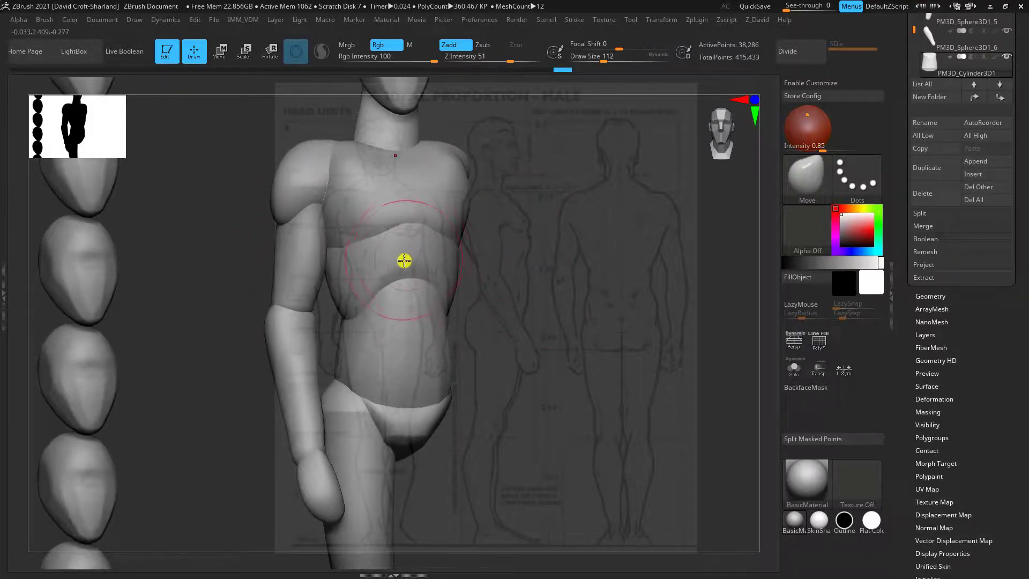
left_click_drag(504, 210, 375, 171)
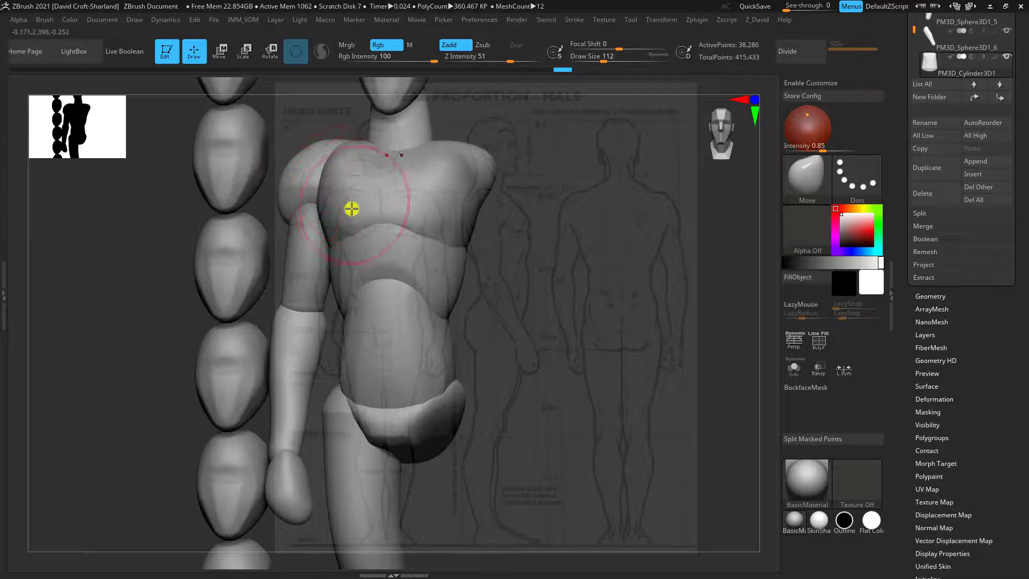
left_click_drag(352, 207, 426, 256)
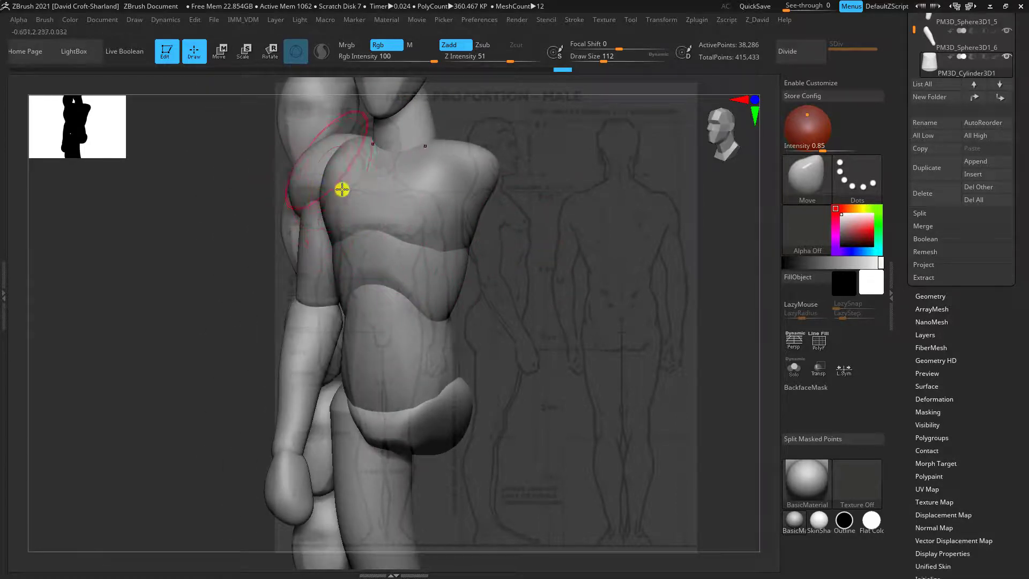
right_click_drag(333, 246, 569, 338)
right_click_drag(508, 374, 352, 237)
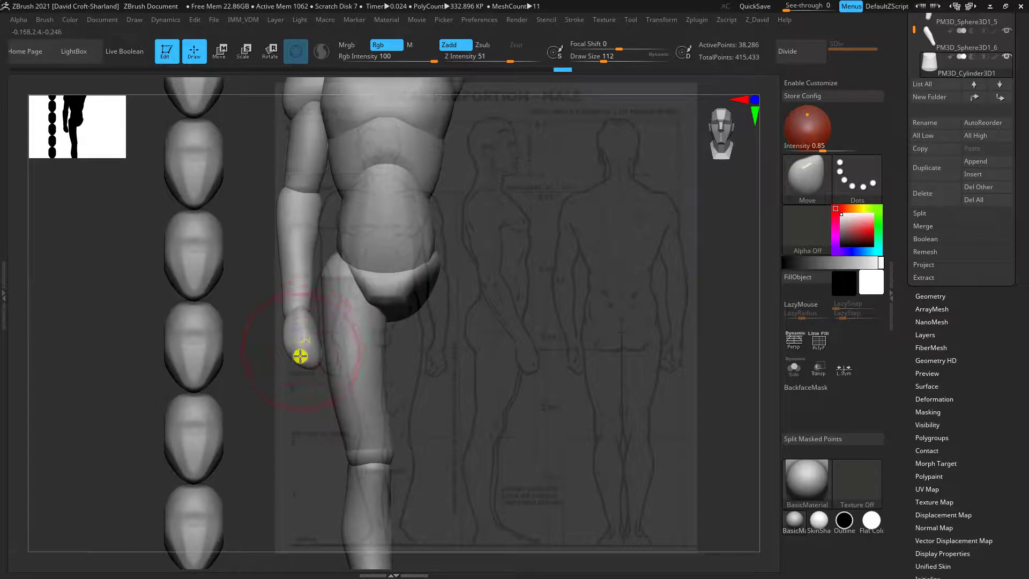
key("1")
key("2")
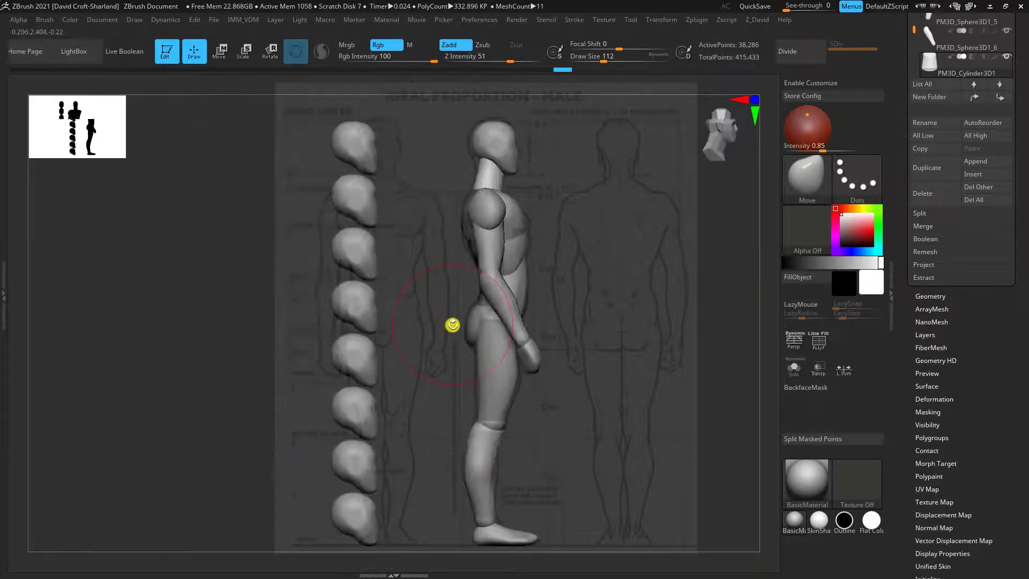
Select the upper arm and reposition the transform gizmo's pivot onto the shoulder joint
key("1")
right_click_drag(503, 354, 502, 372, "ctrl")
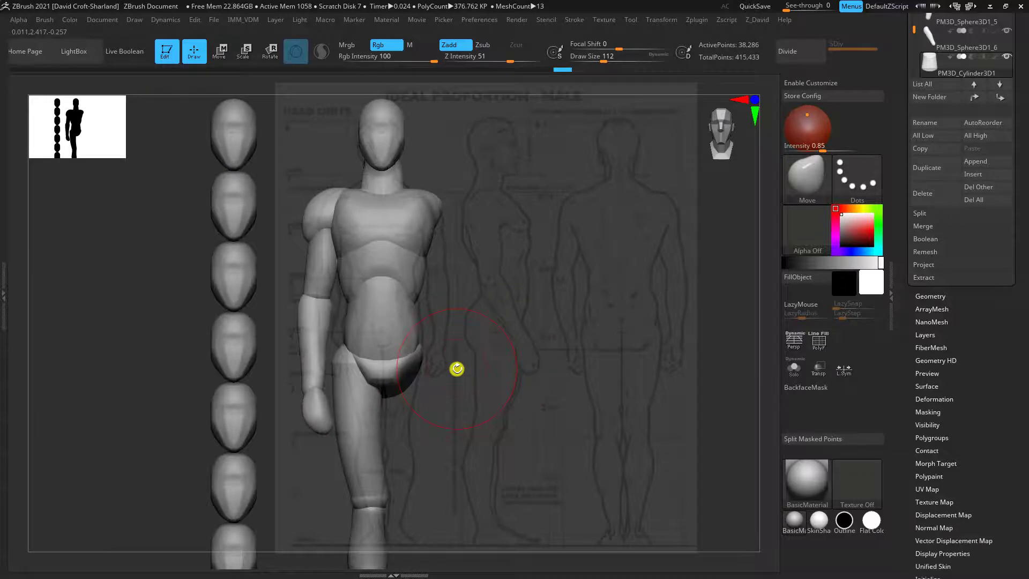
right_click_drag(547, 462, 538, 435, "alt")
right_click_drag(527, 220, 496, 401, "alt")
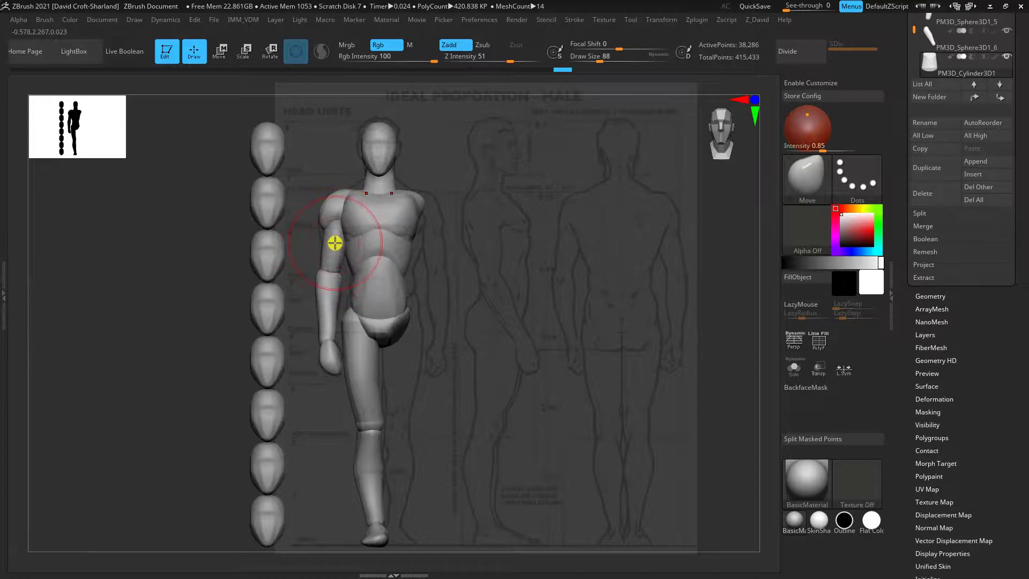
left_click(334, 243, "alt")
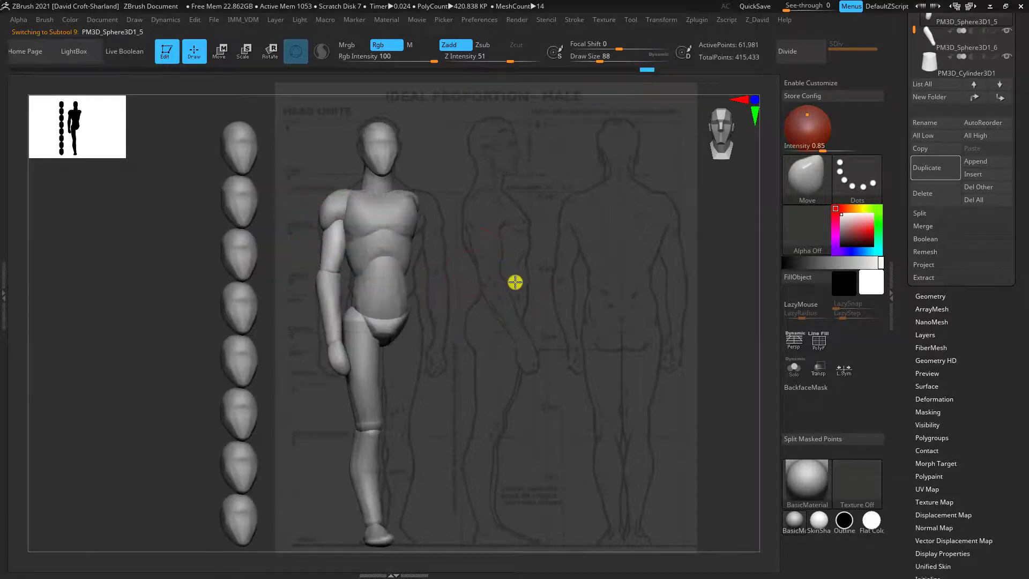
left_click(226, 58)
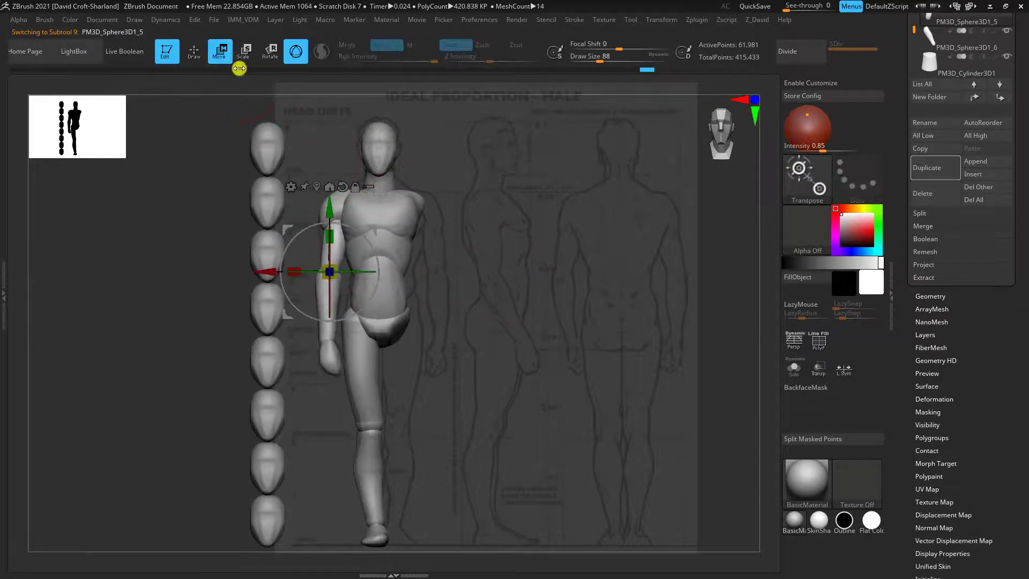
left_click_drag(352, 220, 330, 161)
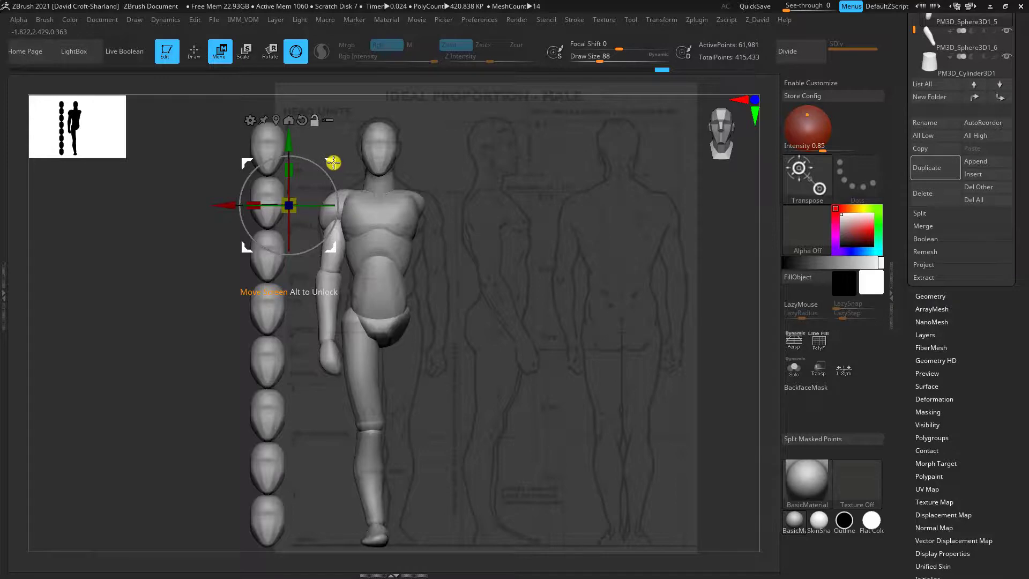
left_click_drag(335, 161, 346, 166)
left_click_drag(374, 160, 409, 221)
mouse_move(366, 183)
left_mouse_down()
mouse_move(372, 172)
mouse_move(358, 168)
mouse_move(386, 199)
mouse_move(374, 194)
left_mouse_up()
key("ctrl+z")
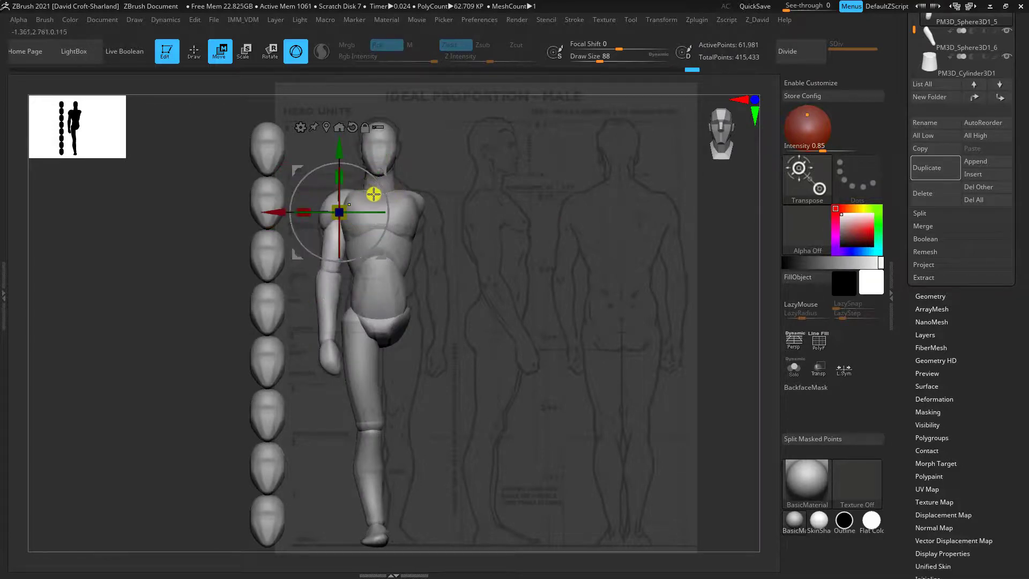
Enable Transpose All Selected Subtools and select the upper arm, forearm and hand together
left_click(380, 129)
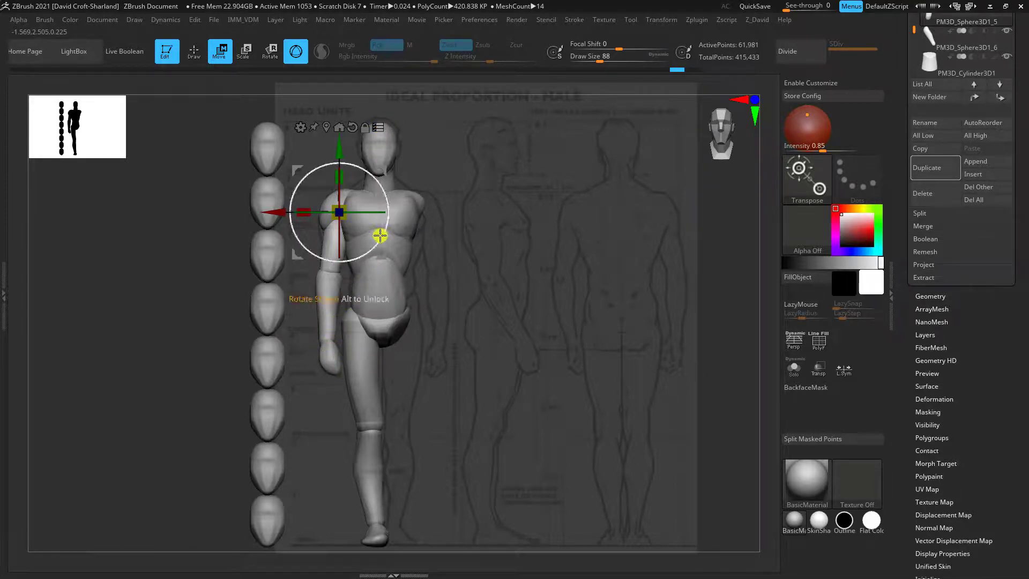
key("ctrl+shift")
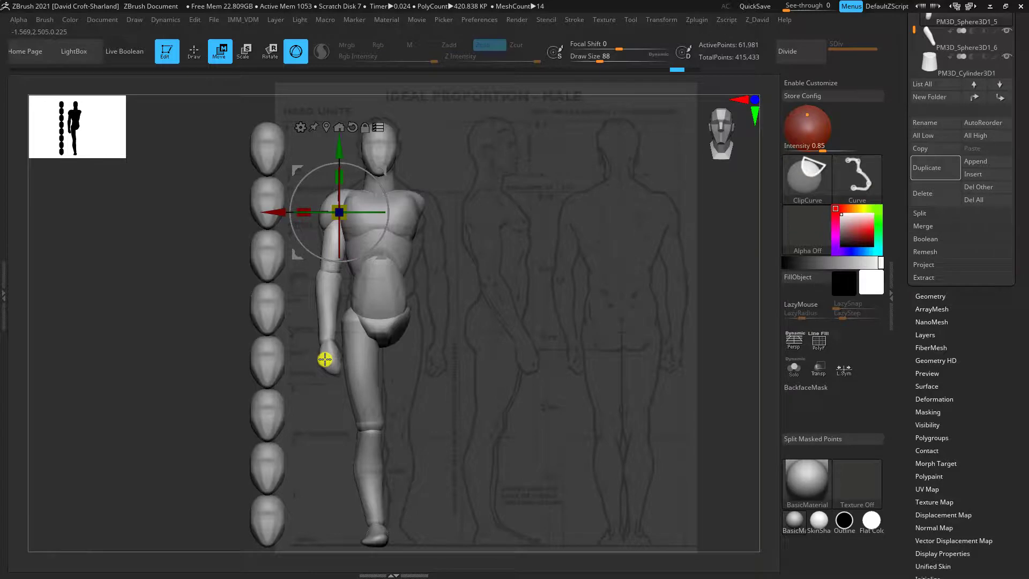
key("ctrl+shift")
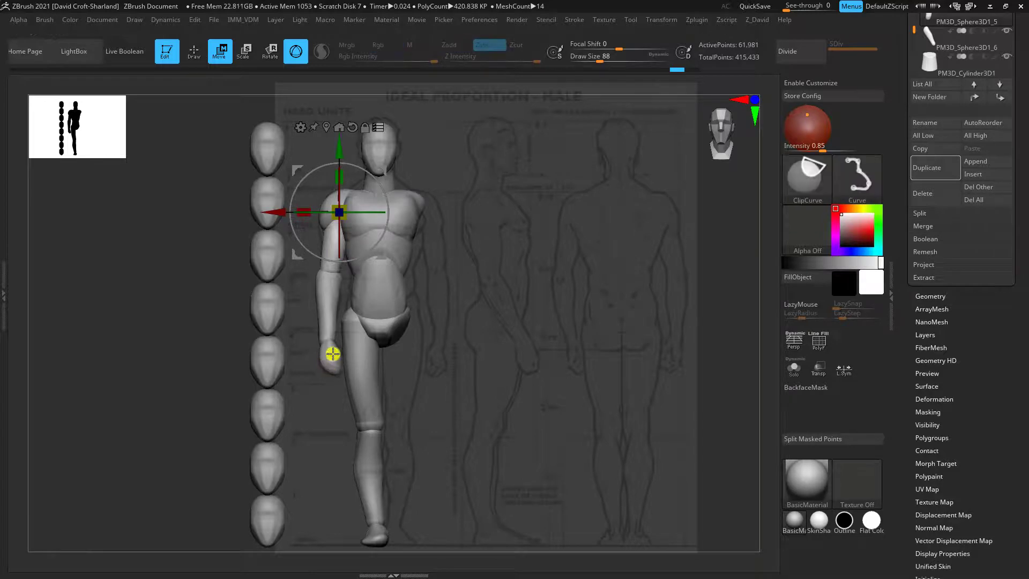
left_click(331, 245, "ctrl+shift")
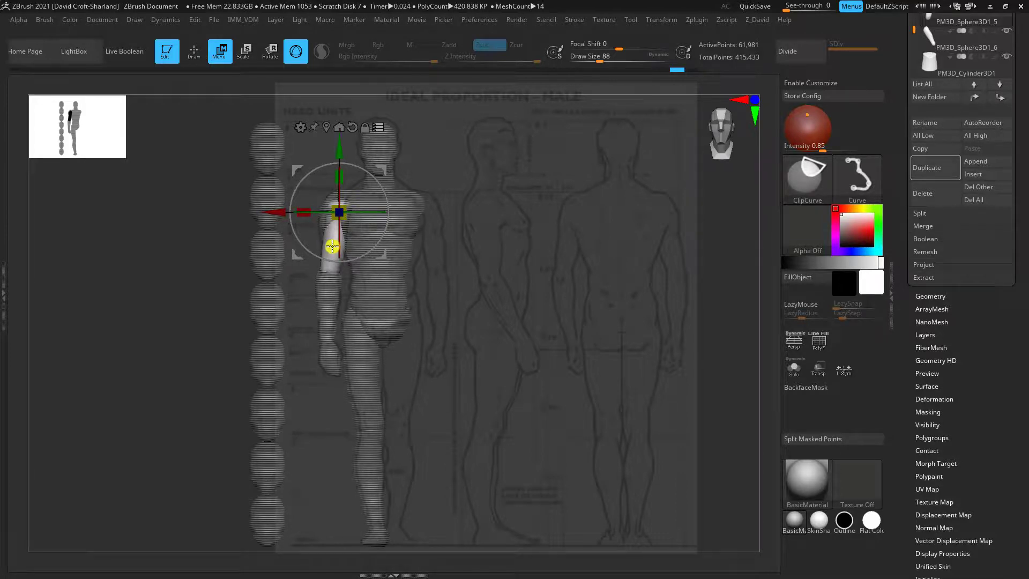
left_click(331, 299, "ctrl+shift")
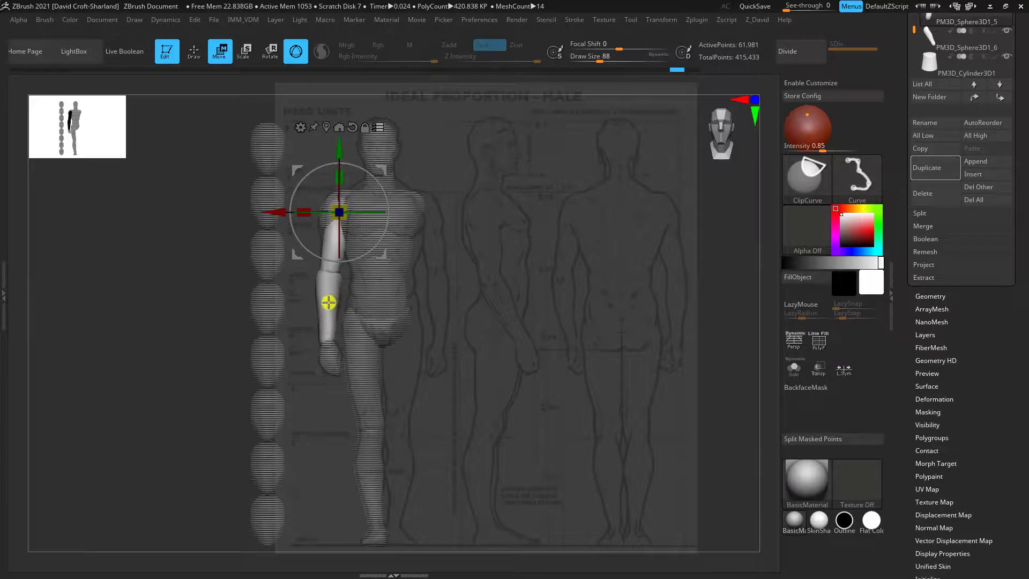
left_click(332, 364, "ctrl+shift")
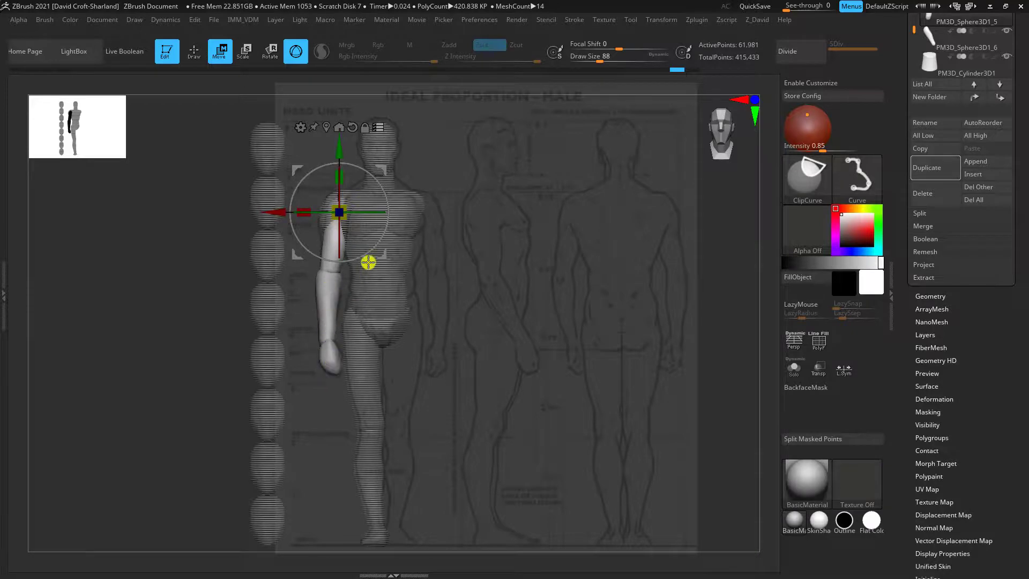
Rotate the whole arm outward around the shoulder joint, adjusting its angle in the front and top views
mouse_move(361, 168)
left_mouse_down()
mouse_move(386, 191)
mouse_move(372, 176)
left_mouse_up()
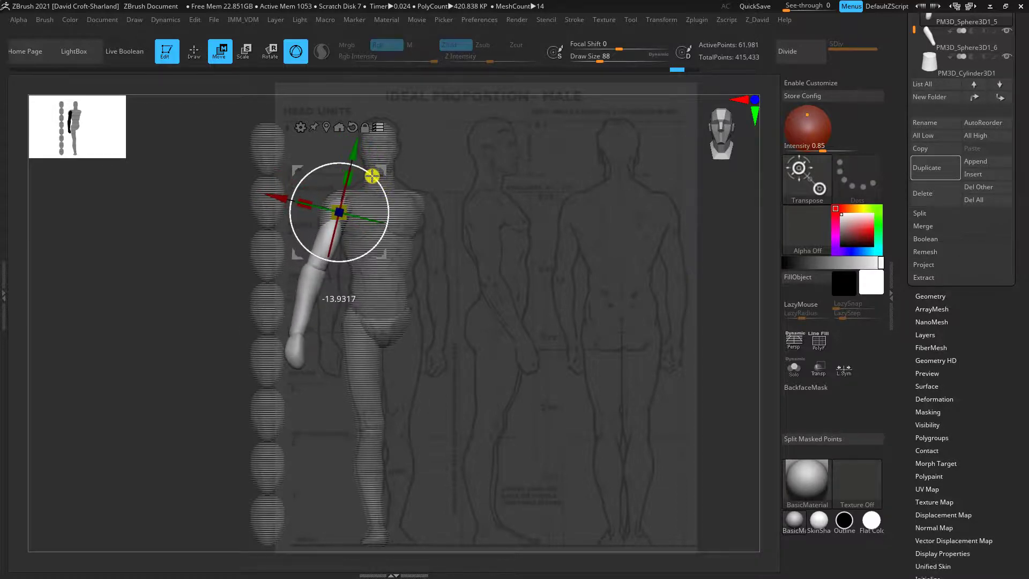
left_click_drag(464, 222, 458, 172)
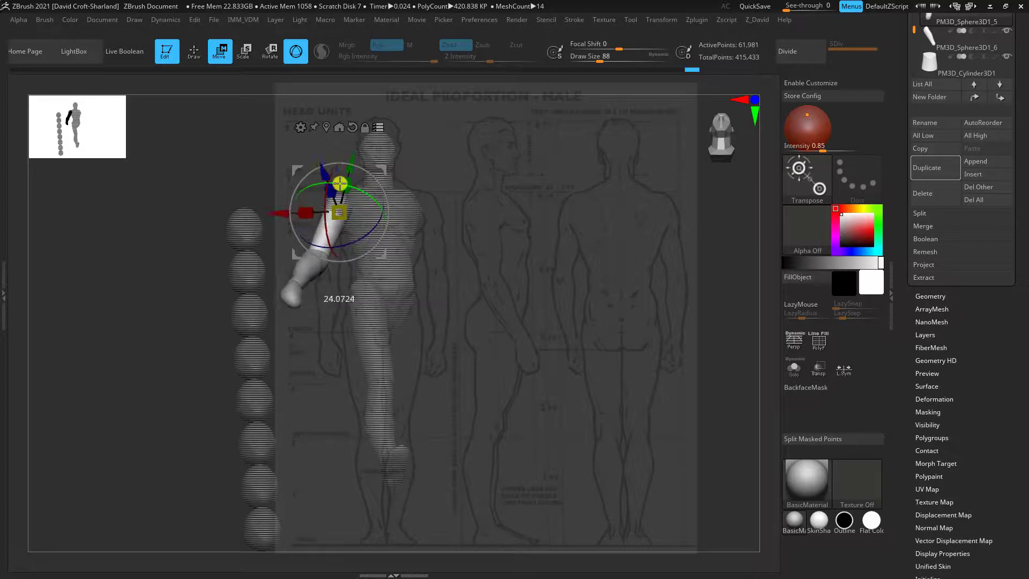
left_click_drag(494, 228, 489, 320)
left_click_drag(461, 268, 493, 279)
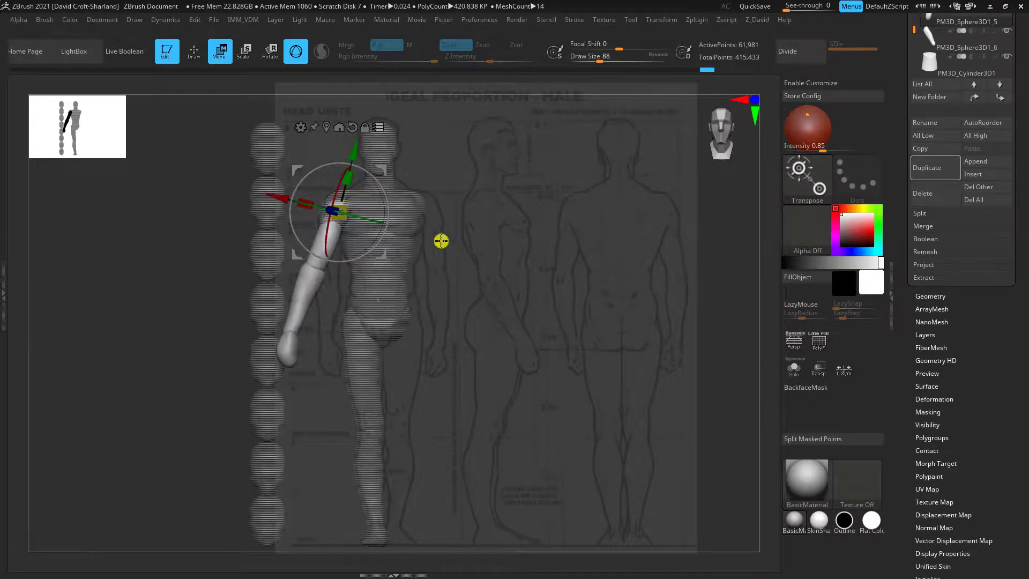
left_click_drag(373, 179, 330, 169)
left_click_drag(494, 243, 358, 229)
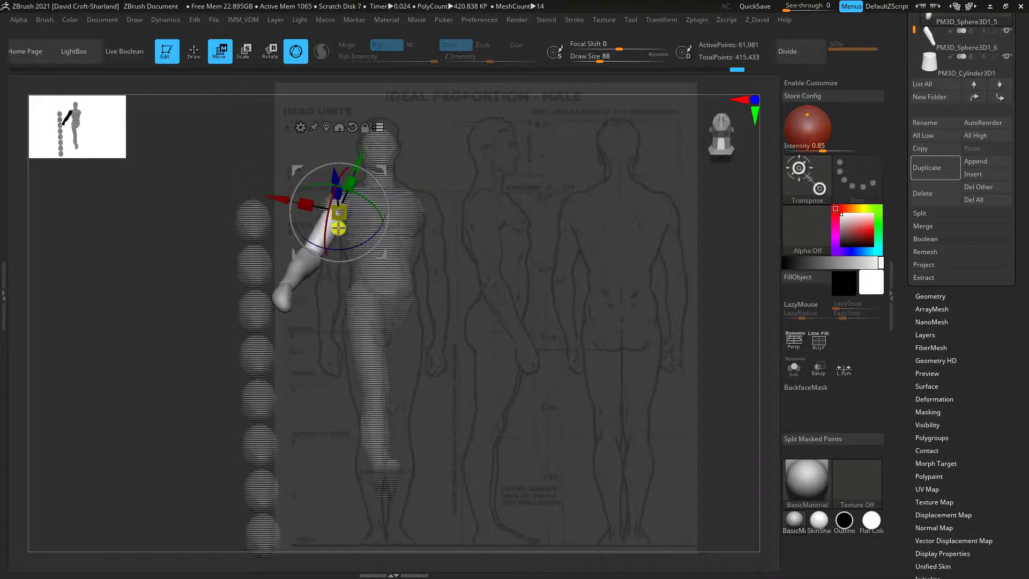
left_click_drag(329, 168, 324, 166)
left_click_drag(453, 225, 460, 273)
left_click_drag(349, 242, 349, 235)
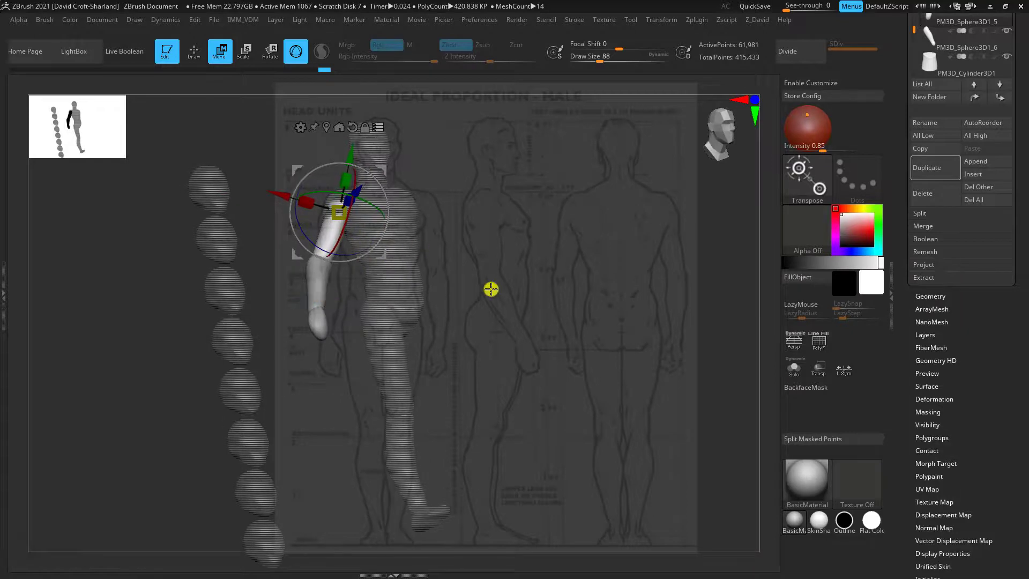
left_click_drag(491, 289, 445, 292)
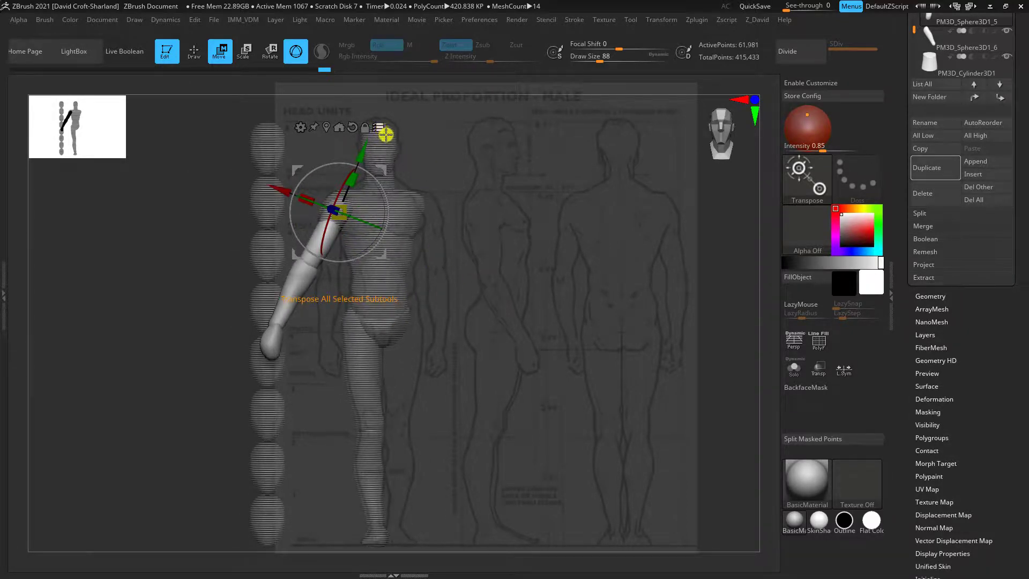
Clear the isolated arm selection and turn off Transpose All Selected Subtools
key("ctrl")
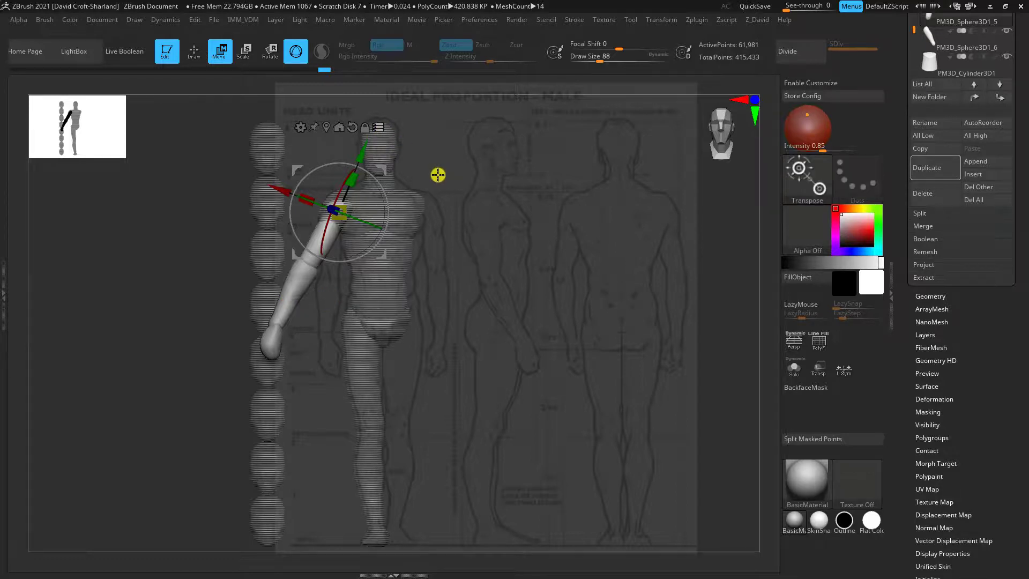
key("ctrl+shift")
left_click(214, 230, "ctrl+shift")
left_click(172, 236, "ctrl+shift")
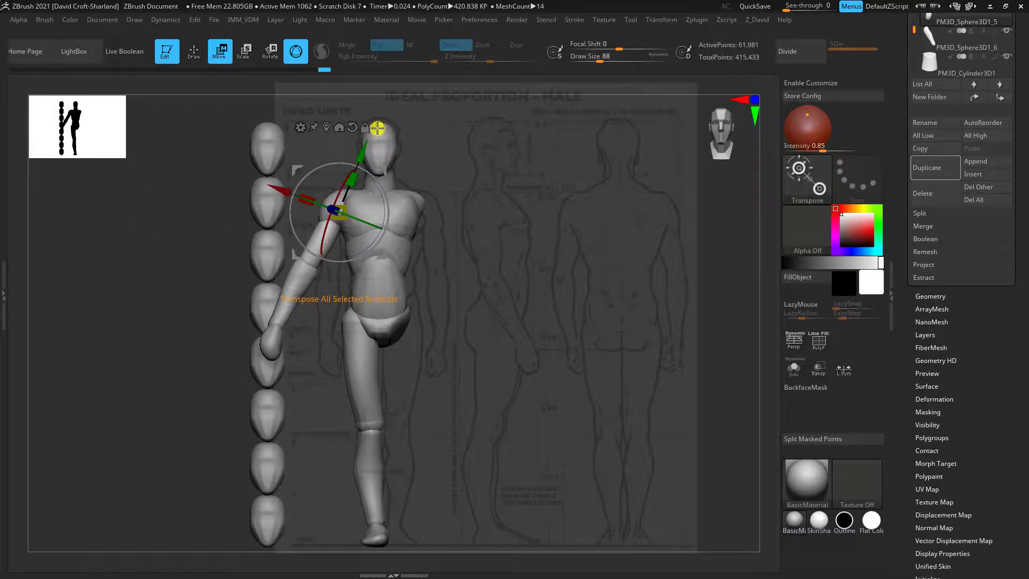
Try enlarging the shoulder piece with the gizmo, and undo the scaling
left_click_drag(460, 195, 541, 332)
left_click_drag(579, 322, 646, 317)
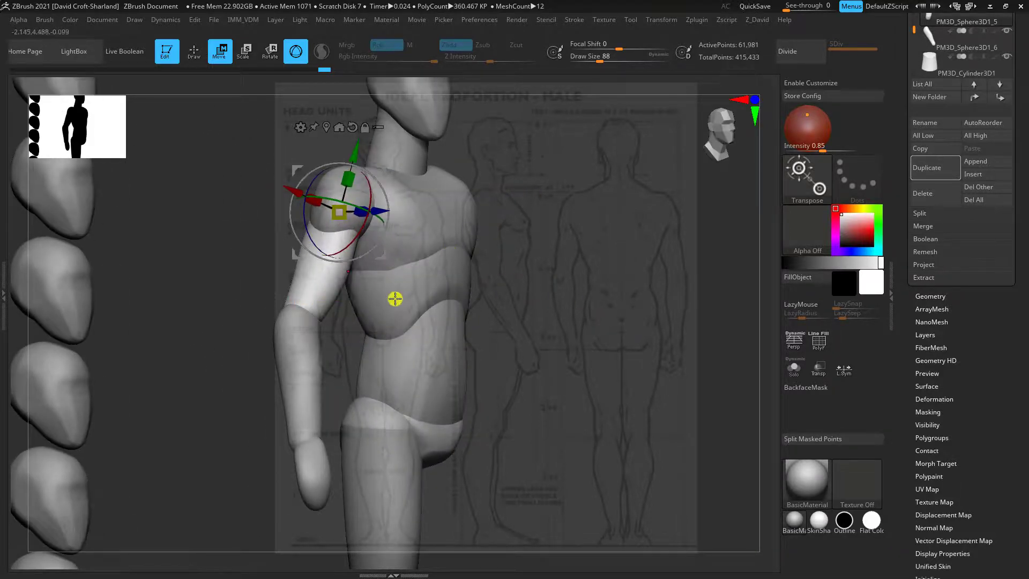
left_click(403, 260, "alt")
left_click(335, 195, "alt")
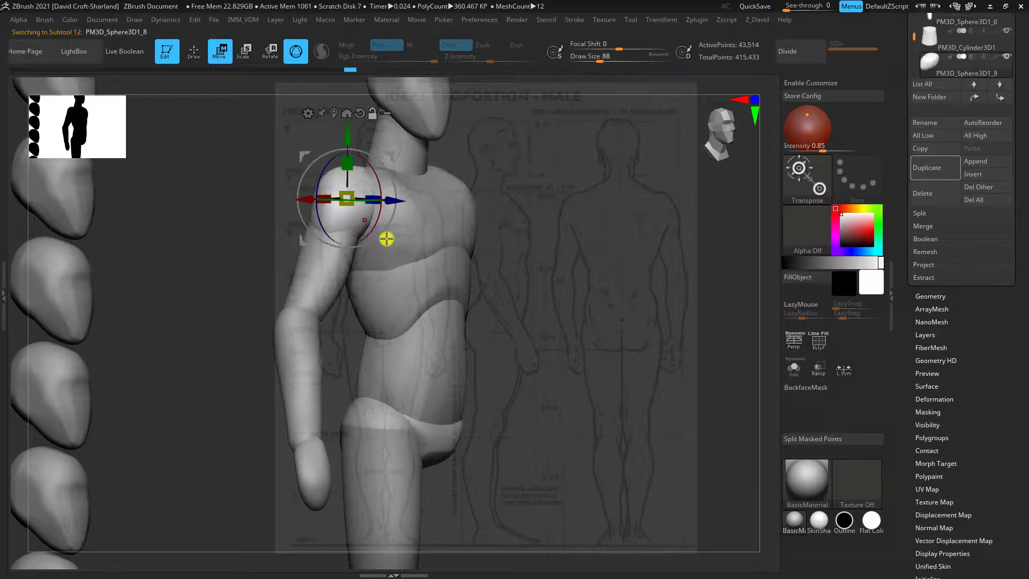
left_click(419, 233, "alt")
left_click(427, 275, "alt")
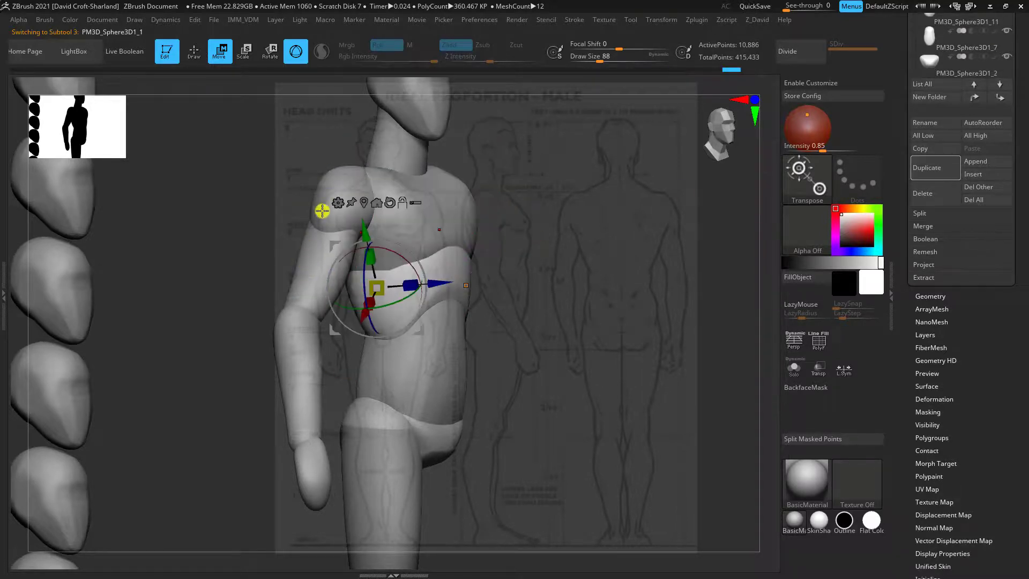
left_click(338, 177, "alt")
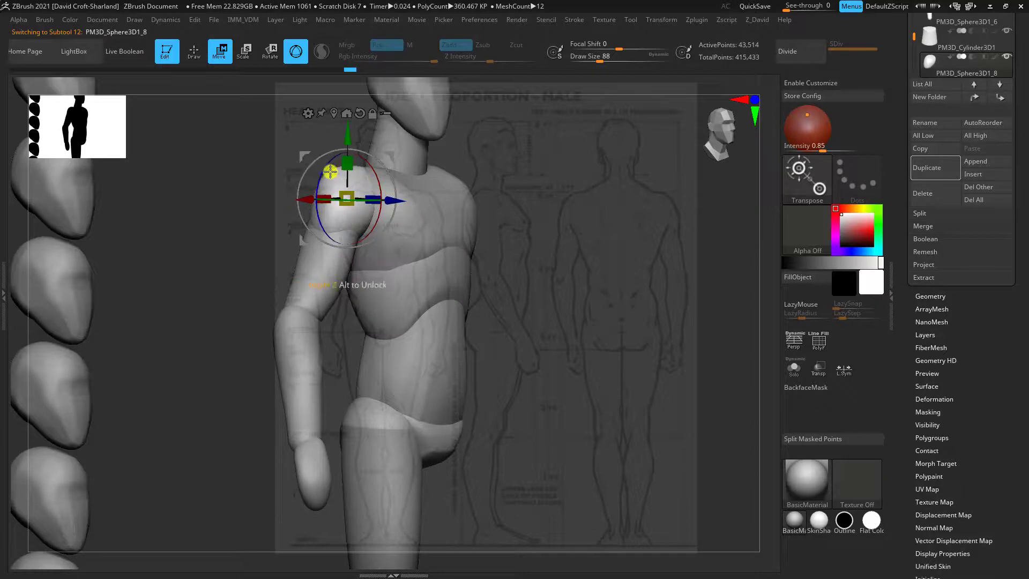
mouse_move(321, 163)
left_mouse_down()
mouse_move(340, 159)
mouse_move(321, 162)
left_mouse_up()
left_click_drag(351, 198, 391, 199)
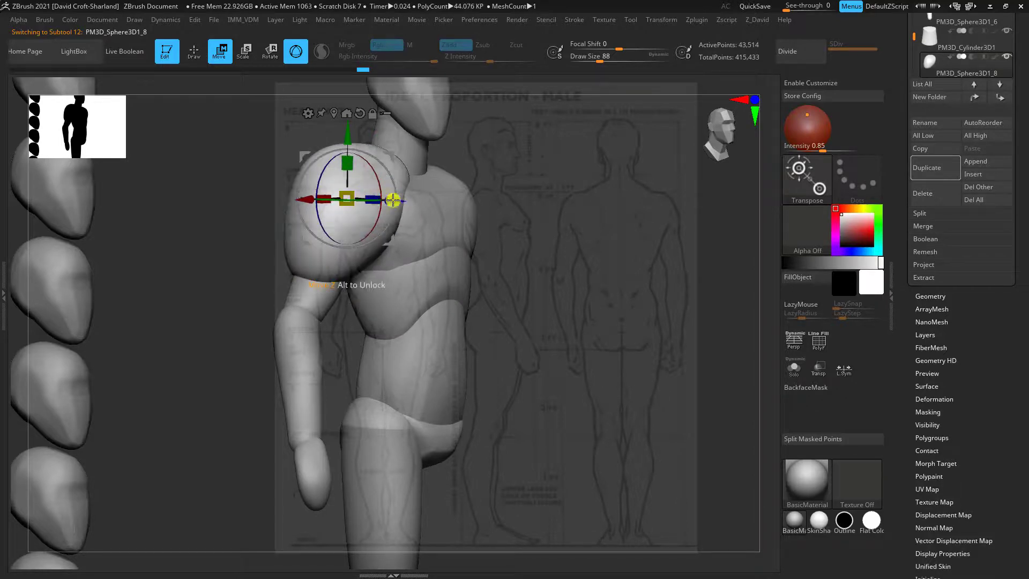
key("ctrl+z")
left_click_drag(551, 303, 513, 318, "alt")
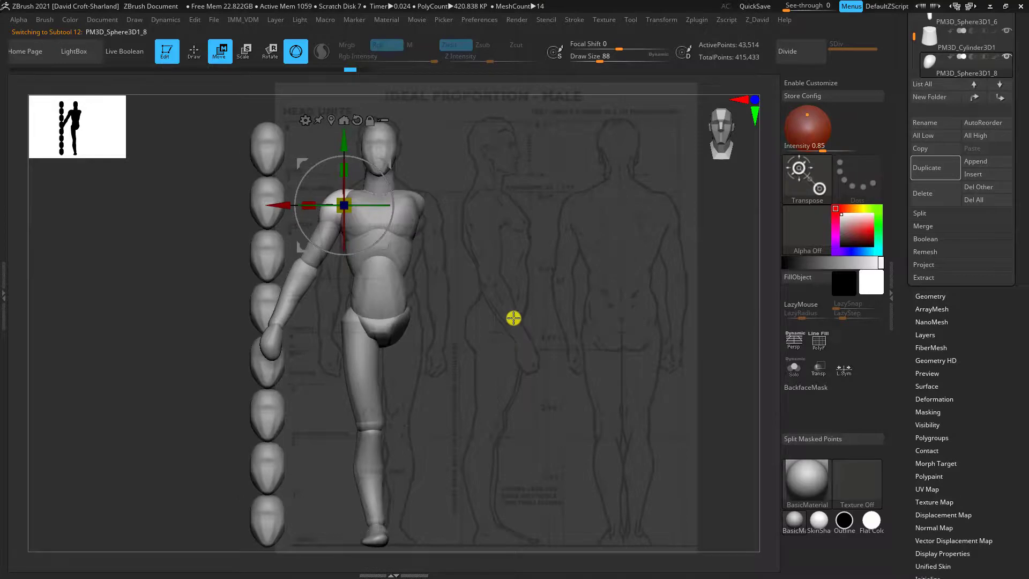
Place the gizmo pivot at the hip and select the thigh, lower leg and foot for a combined transpose
left_click(356, 357, "alt")
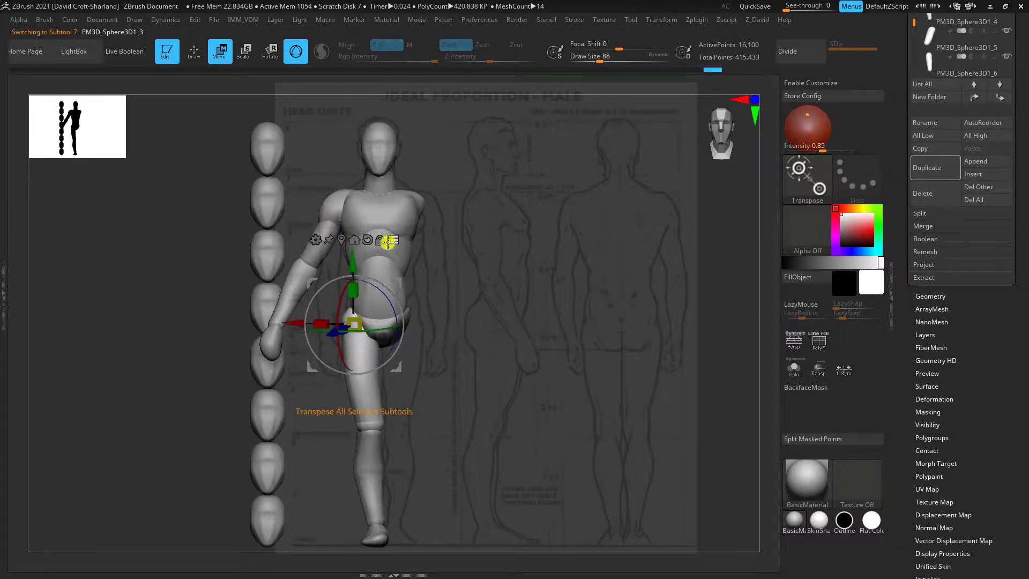
left_click_drag(397, 284, 397, 278)
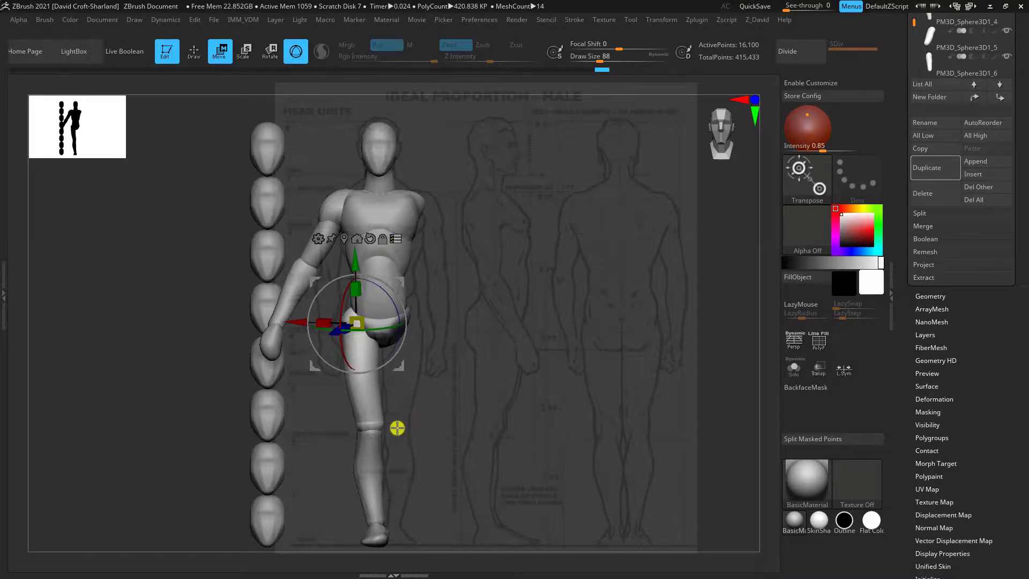
key("ctrl+shift")
left_click(362, 398, "ctrl+shift")
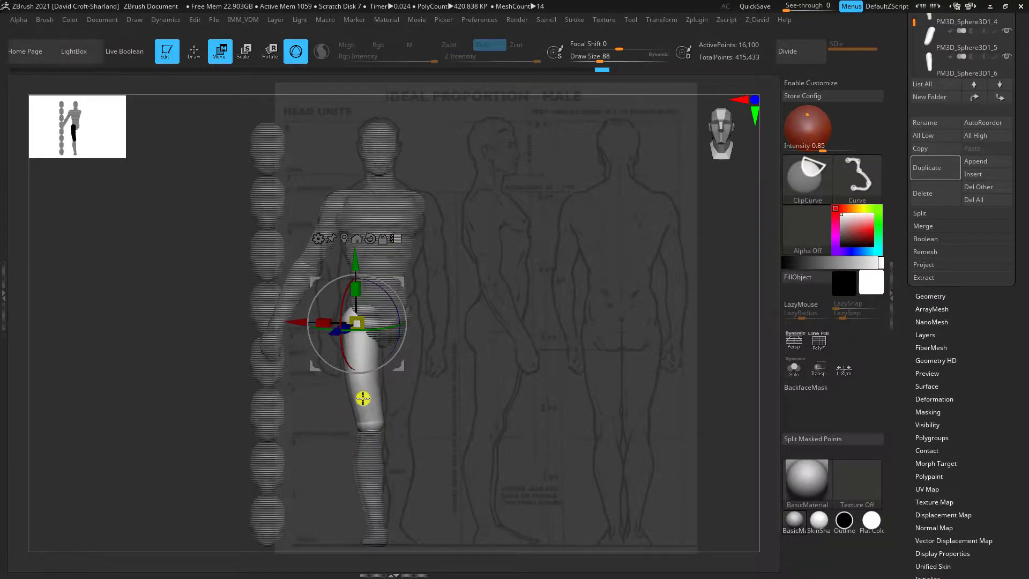
left_click(374, 448, "ctrl+shift")
left_click(379, 535, "ctrl+shift")
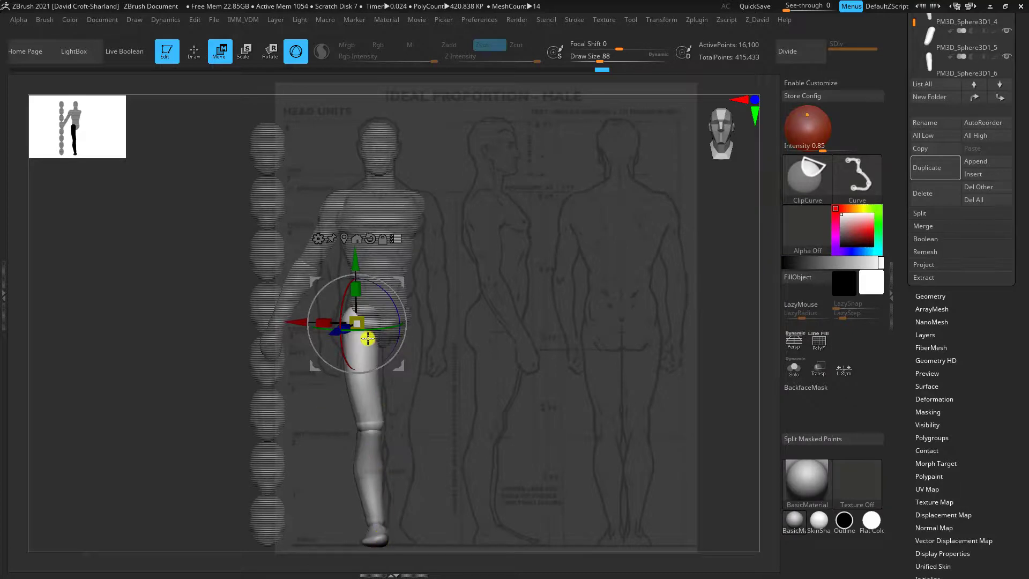
Rotate the whole leg outward from the hip and clear the isolated leg selection
left_click_drag(378, 298, 394, 279)
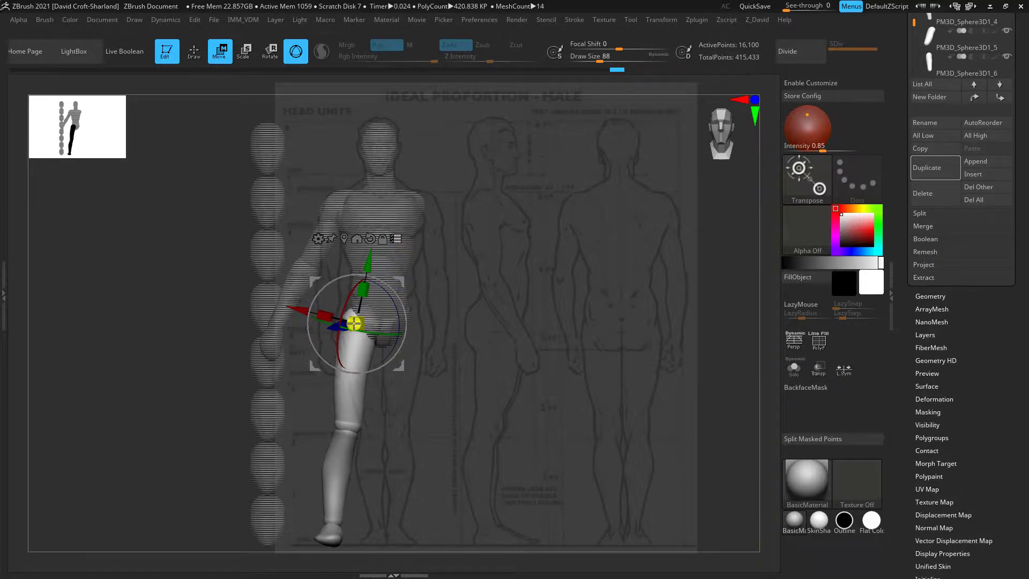
key("ctrl+shift")
left_click_drag(105, 287, 185, 235, "ctrl+shift")
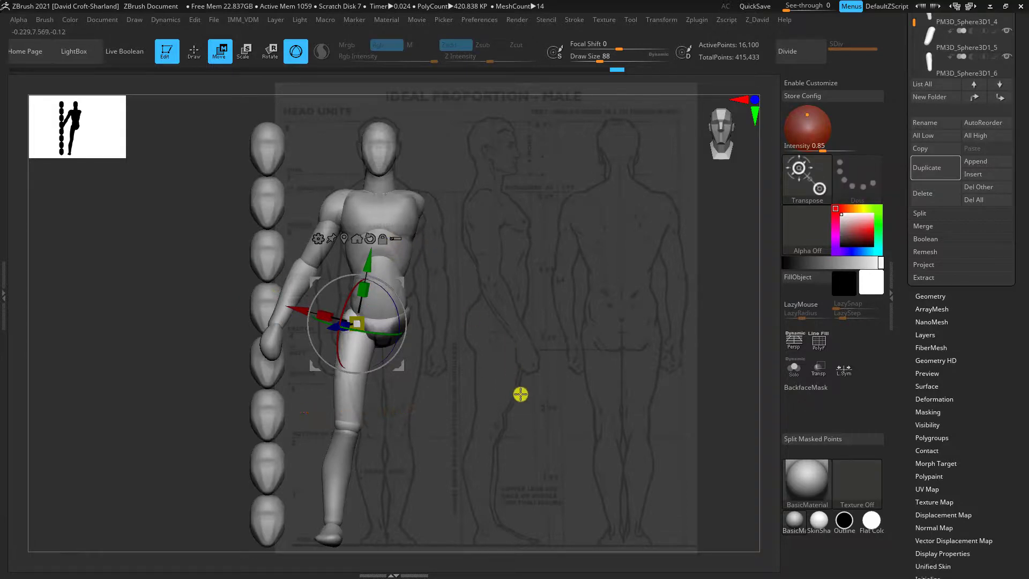
Expand the SubTool Master plugin, dock the Zplugin palette beside the canvas, and make the upper arm the active subtool
mouse_move(519, 393)
left_mouse_down()
mouse_move(555, 395)
mouse_move(504, 389)
left_mouse_up()
left_click(727, 20)
left_click(695, 20)
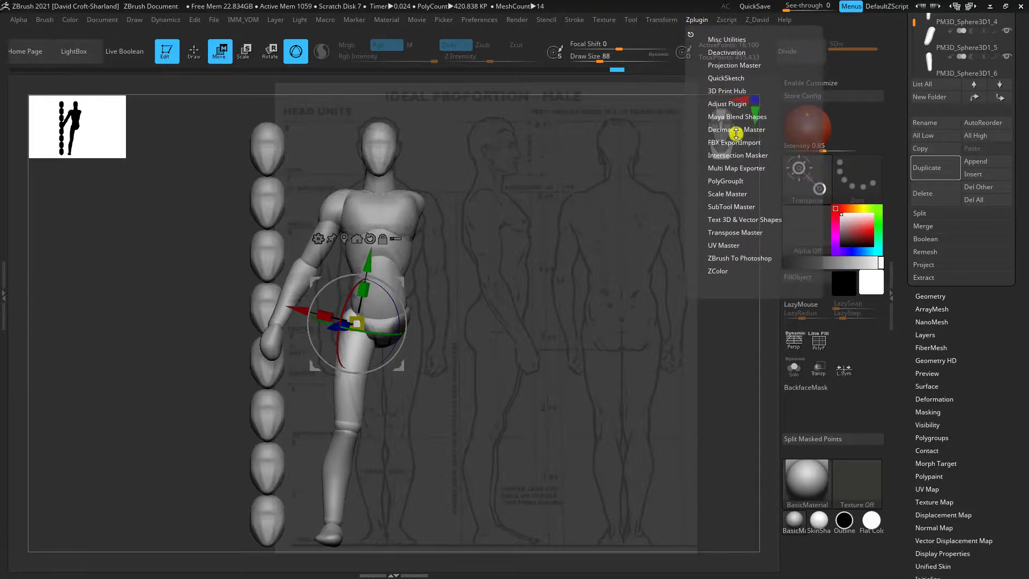
left_click(734, 206)
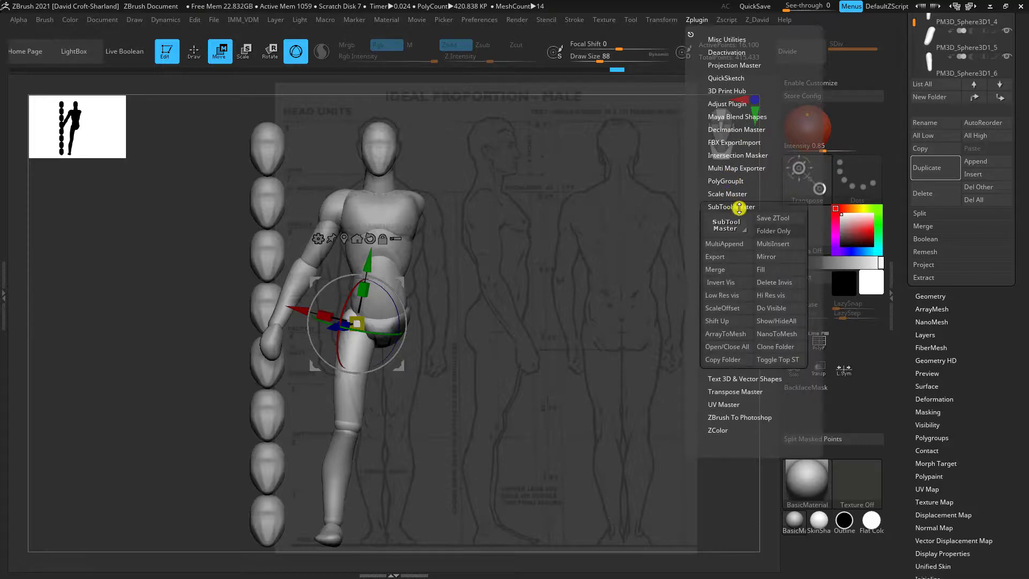
left_click_drag(1005, 357, 1001, 420)
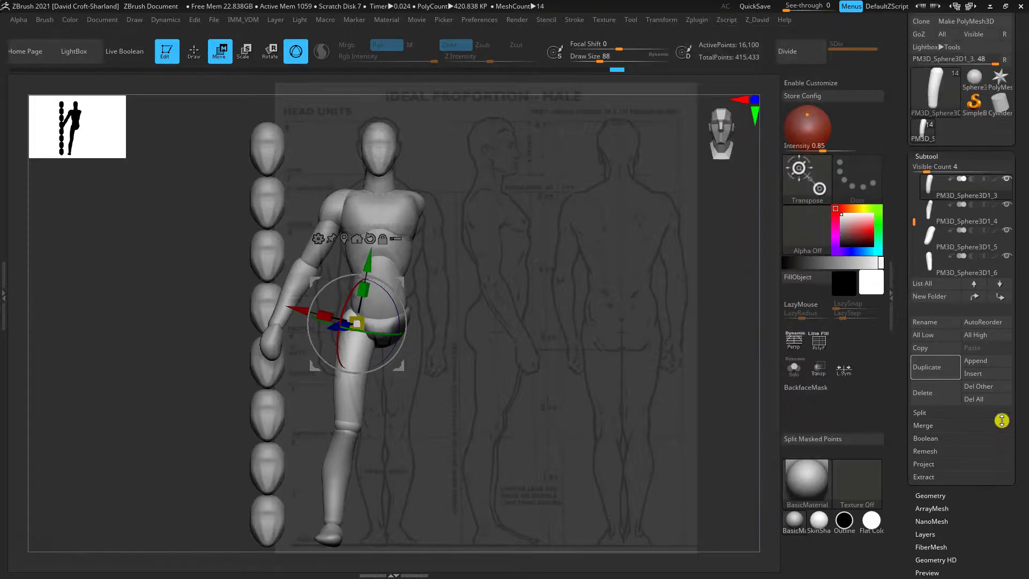
left_click(314, 259, "alt")
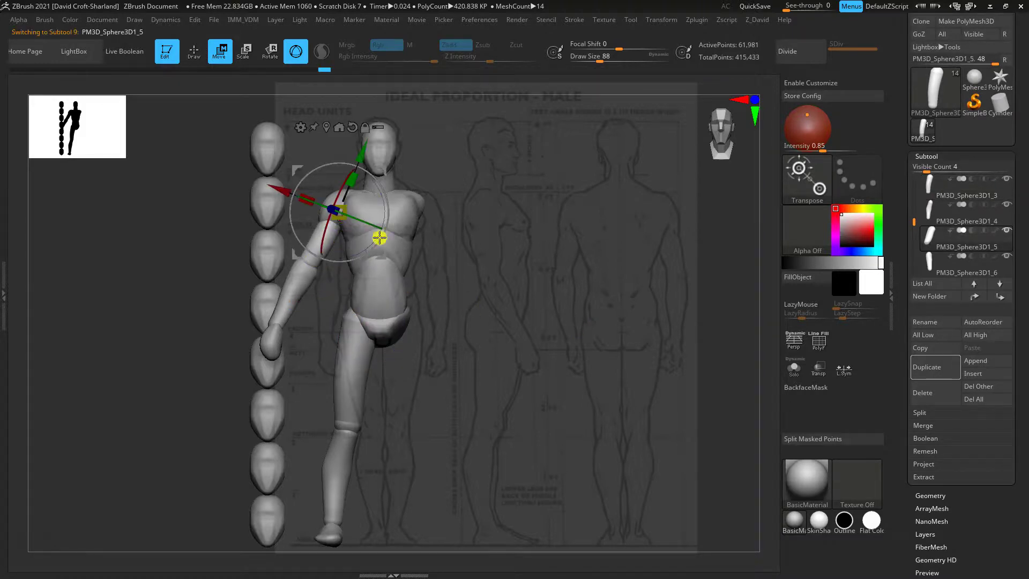
mouse_move(697, 24)
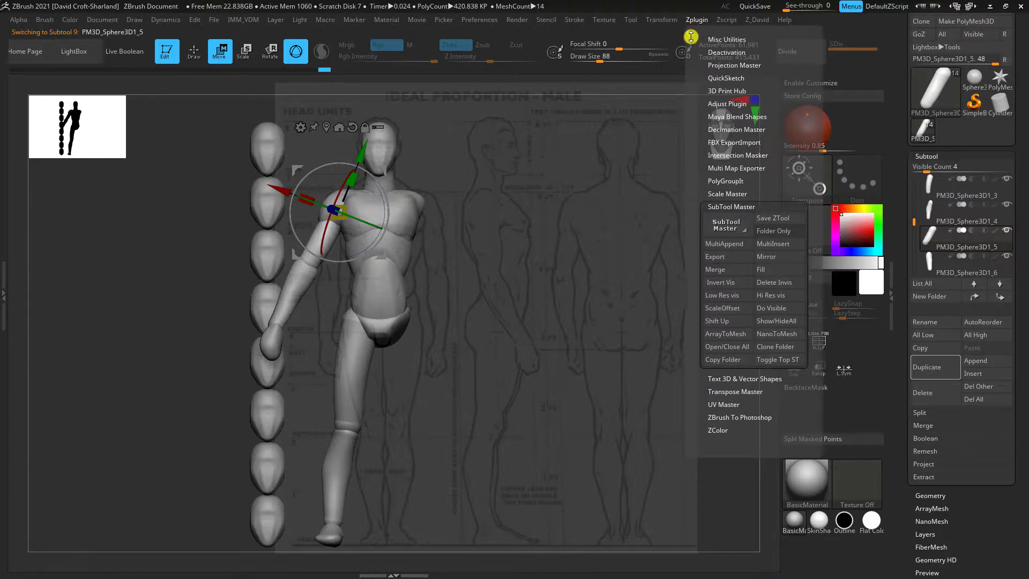
left_click(691, 35)
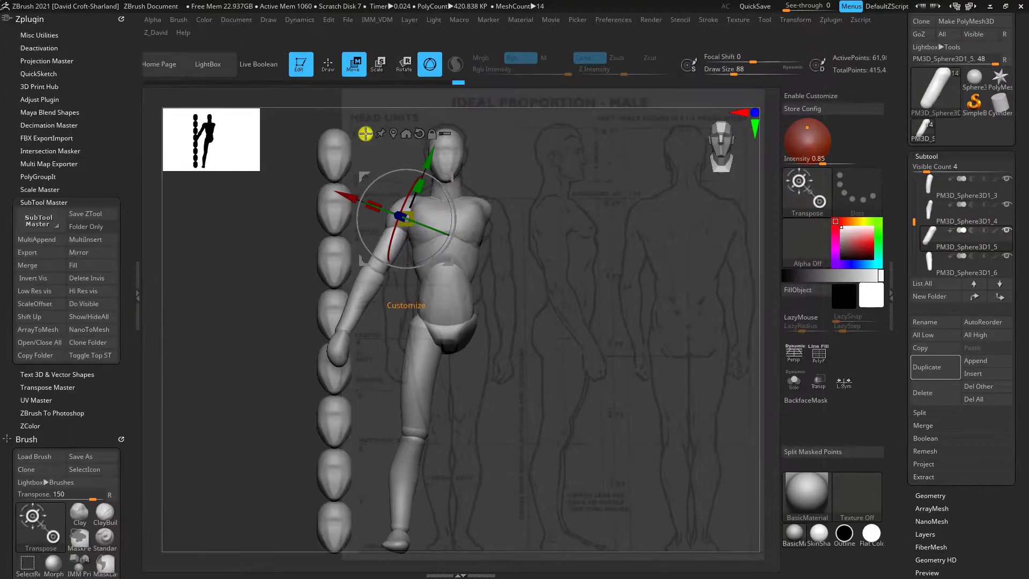
Mirror the upper arm and the shoulder piece across the X axis with SubTool Master, merging each into one subtool
left_click(76, 254)
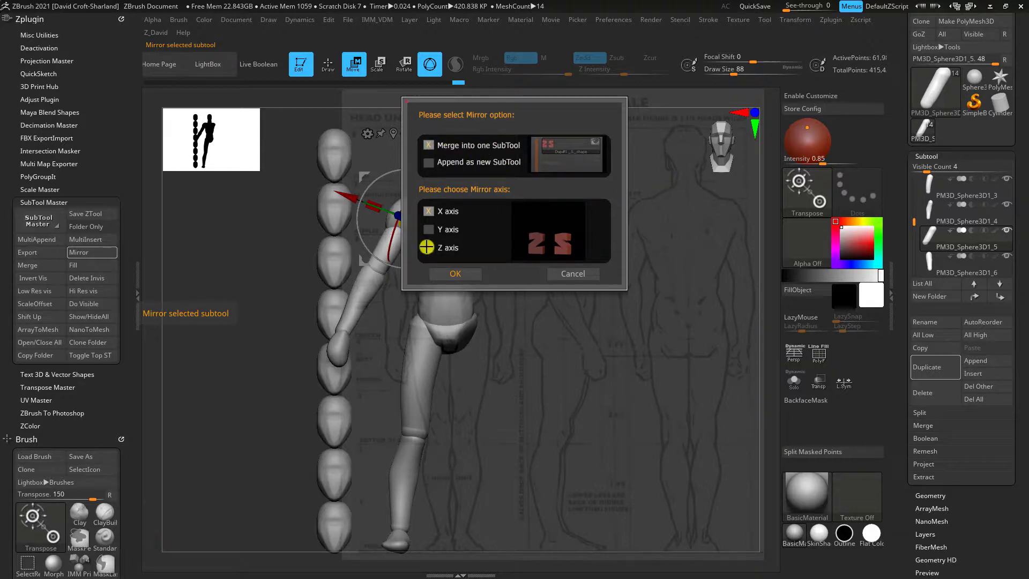
left_click(456, 273)
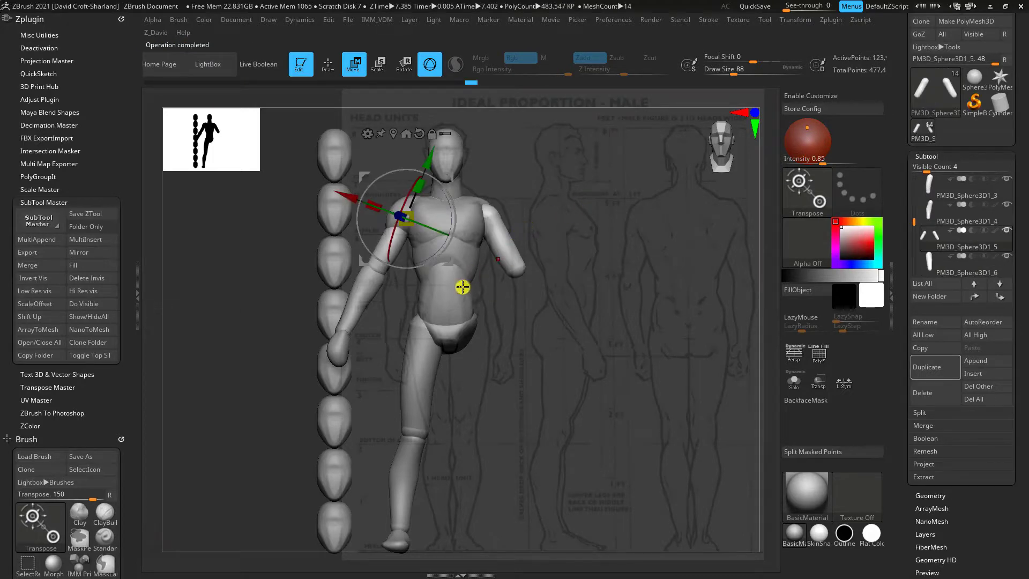
left_click(354, 306, "alt")
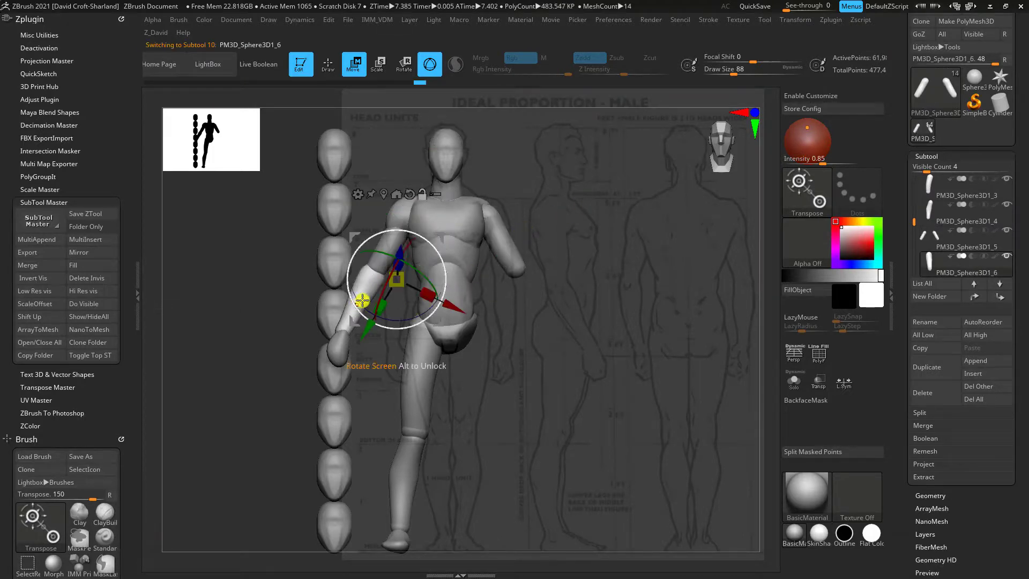
left_click(397, 214, "alt")
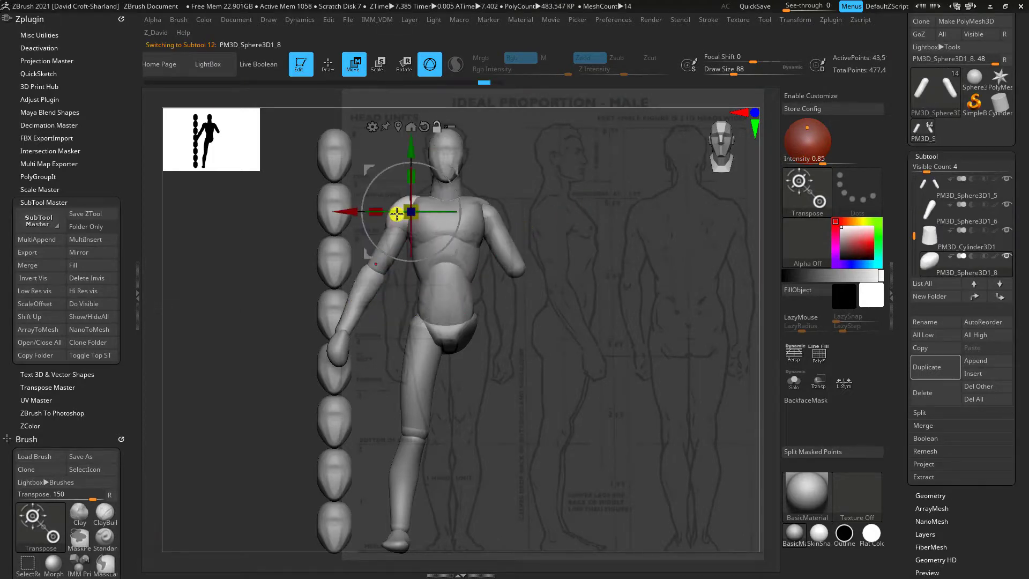
left_click(89, 253)
left_click(434, 276)
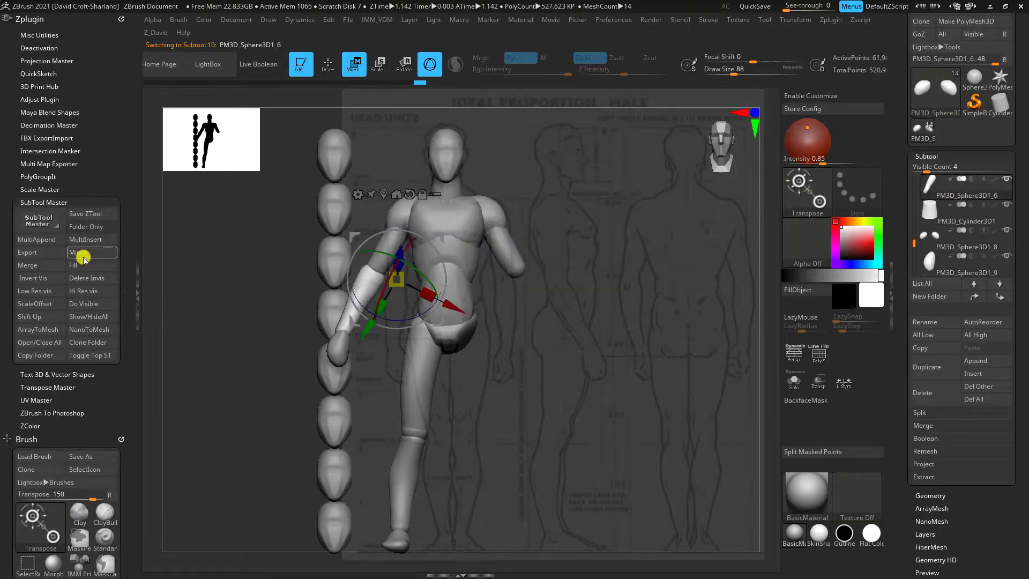
Mirror the forearm, hand, lower leg, thigh and foot across the X axis to complete the opposite limbs
left_click(405, 488, "alt")
left_click(87, 256)
left_click(442, 276)
left_click(421, 369, "alt")
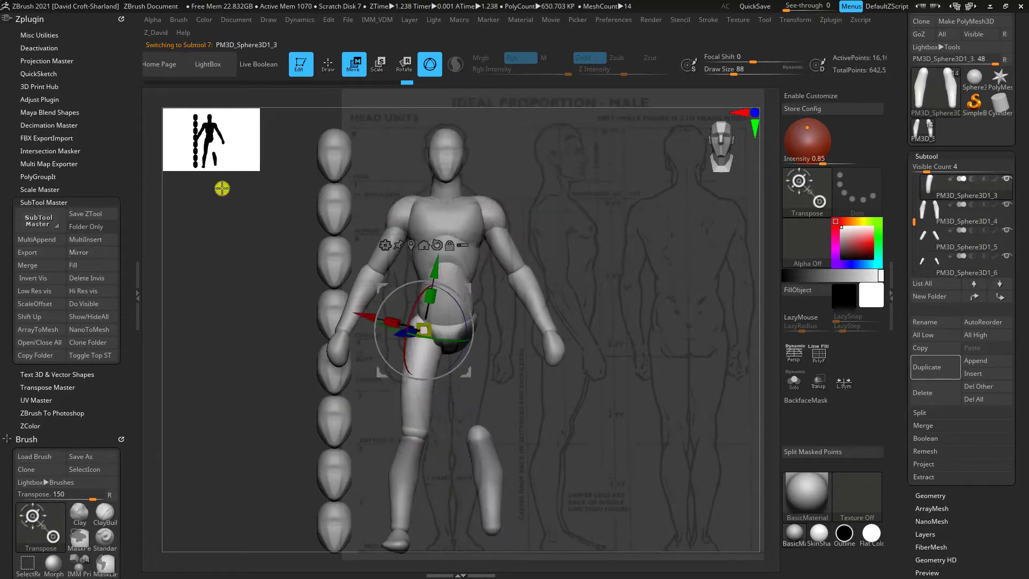
left_click(89, 254)
left_click(445, 275)
left_click(397, 540, "alt")
left_click(88, 254)
left_click(456, 276)
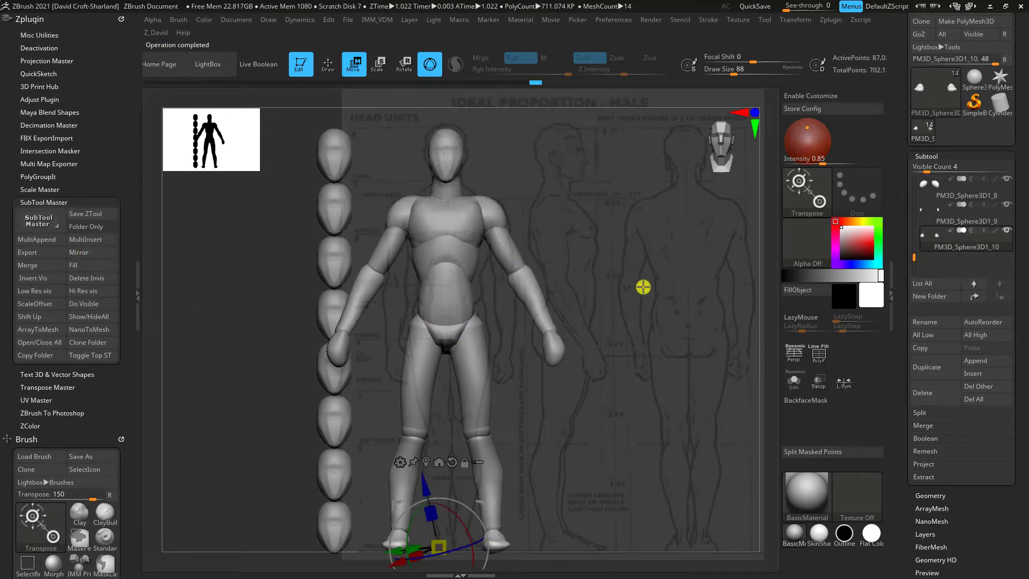
Examine the mirrored mannequin from the front, side and back, checking the abdomen, pelvis and chest pieces
left_click_drag(640, 287, 510, 380)
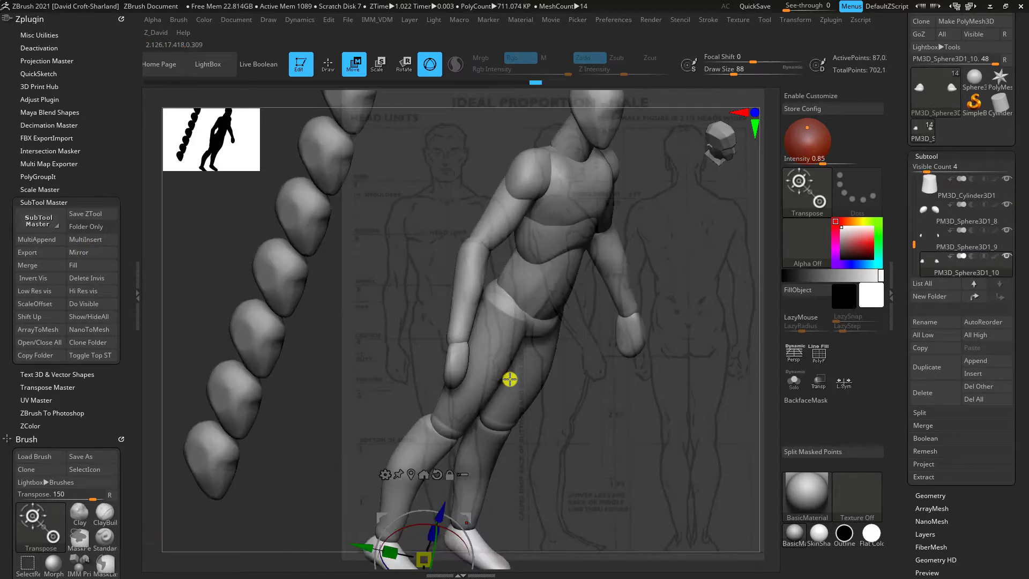
left_click_drag(677, 448, 489, 298)
left_click(429, 236)
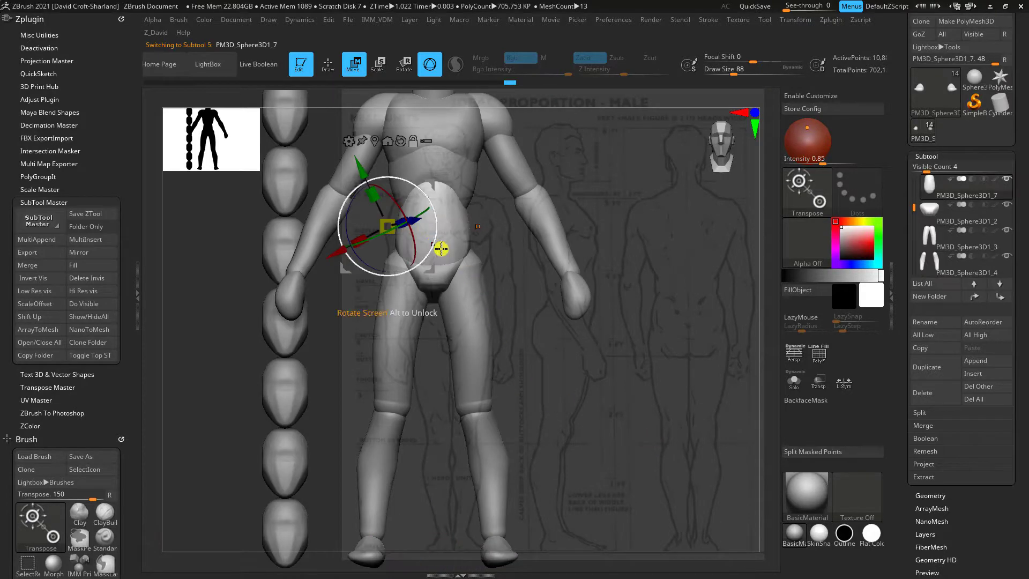
left_click_drag(607, 337, 397, 291)
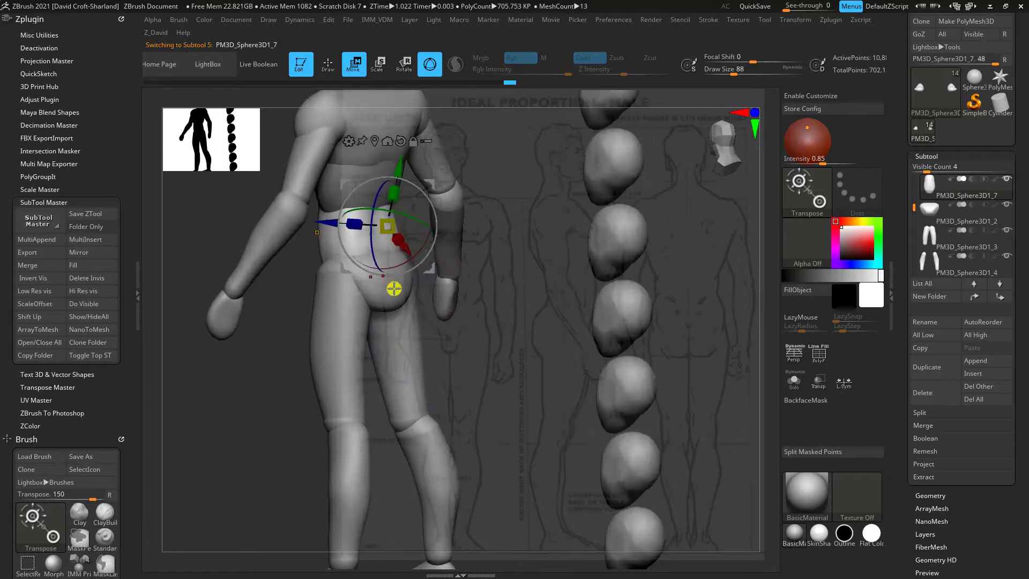
left_click_drag(501, 361, 486, 249)
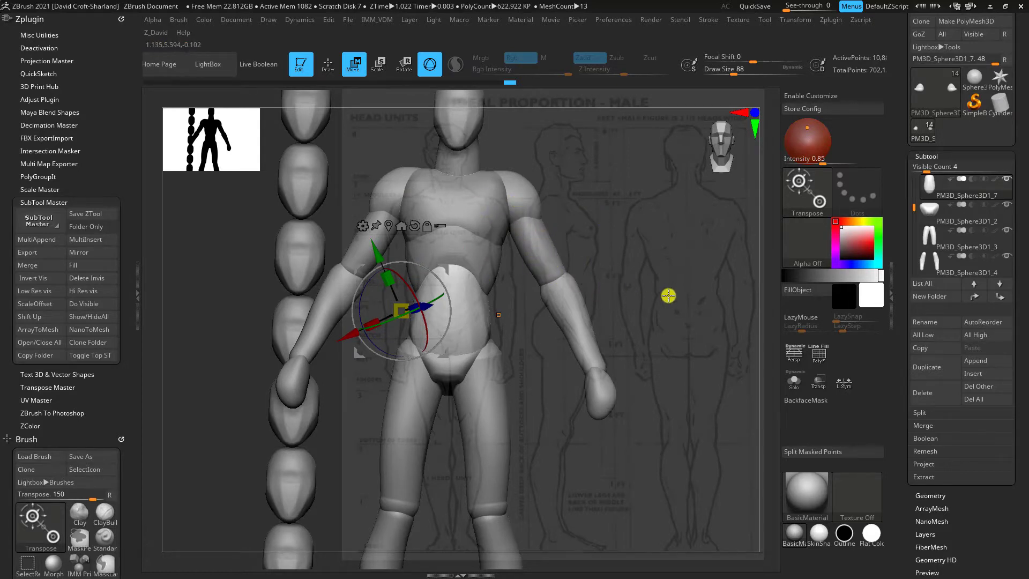
left_click_drag(666, 295, 662, 293, "shift")
left_click(493, 198, "alt")
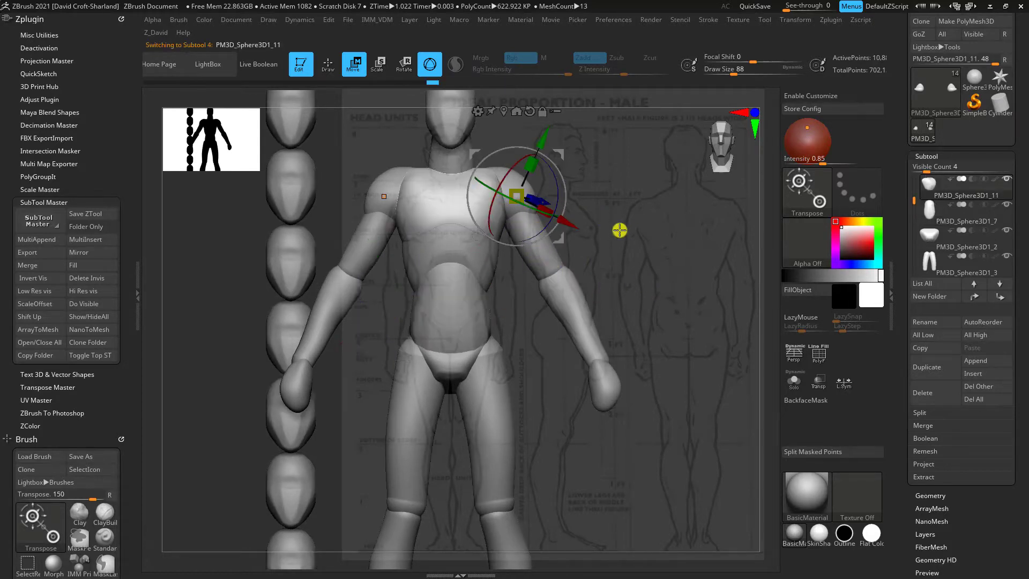
left_click_drag(620, 230, 655, 277)
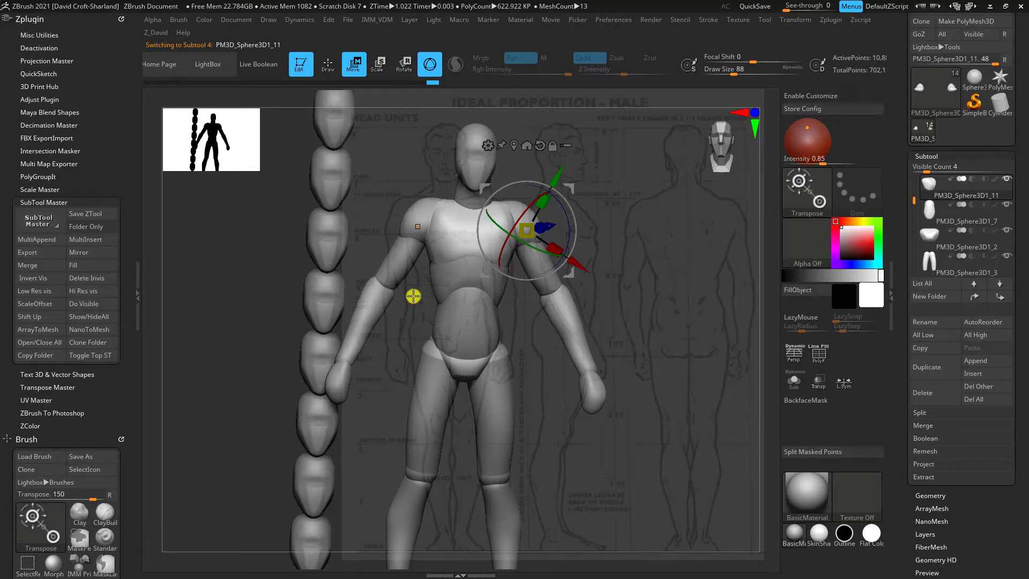
Try scaling the mirrored upper arms along one axis with the gizmo, and undo the scaling
left_click(397, 275, "alt")
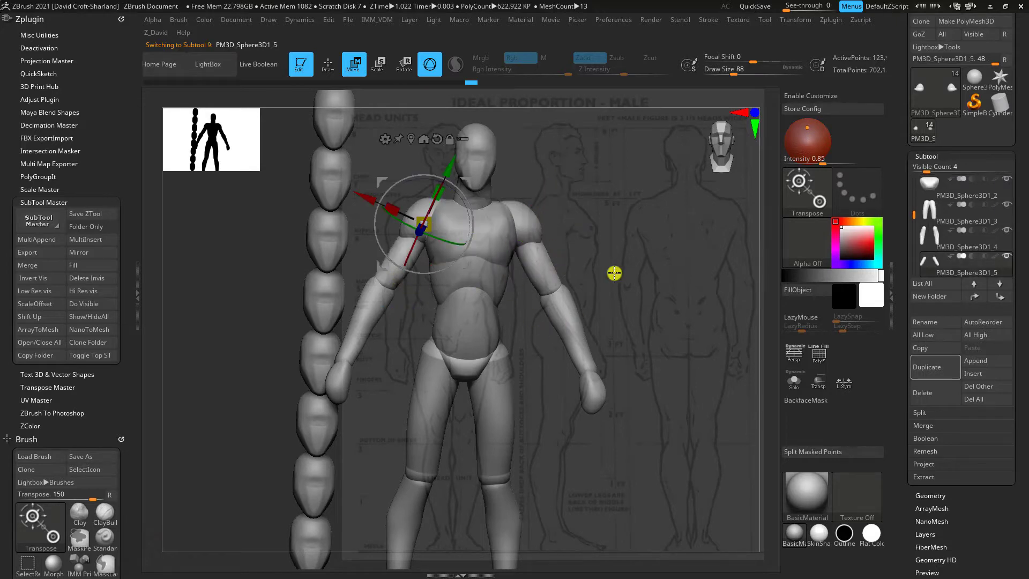
left_click_drag(614, 272, 660, 277)
left_click_drag(445, 229, 461, 233)
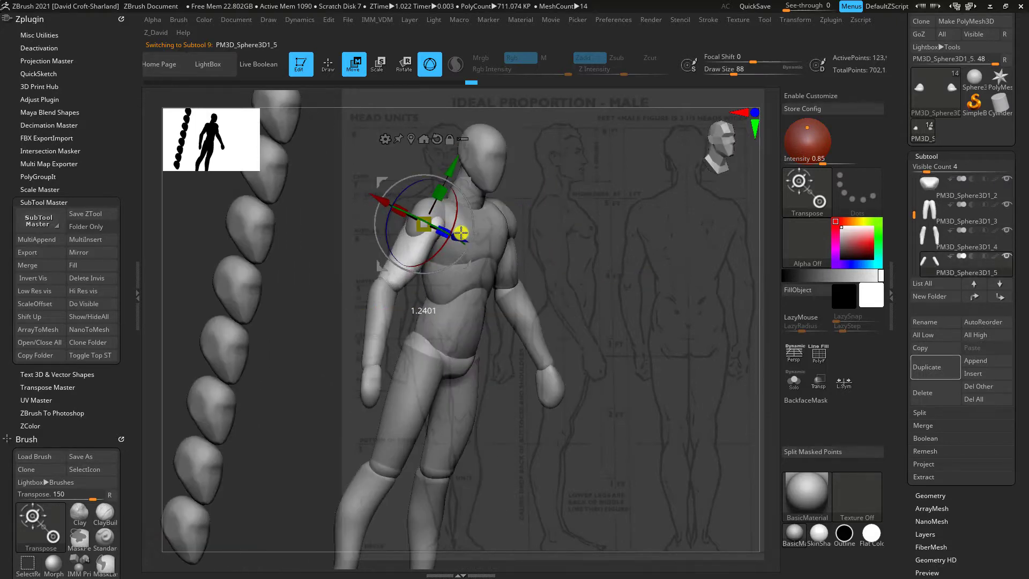
key("ctrl+z")
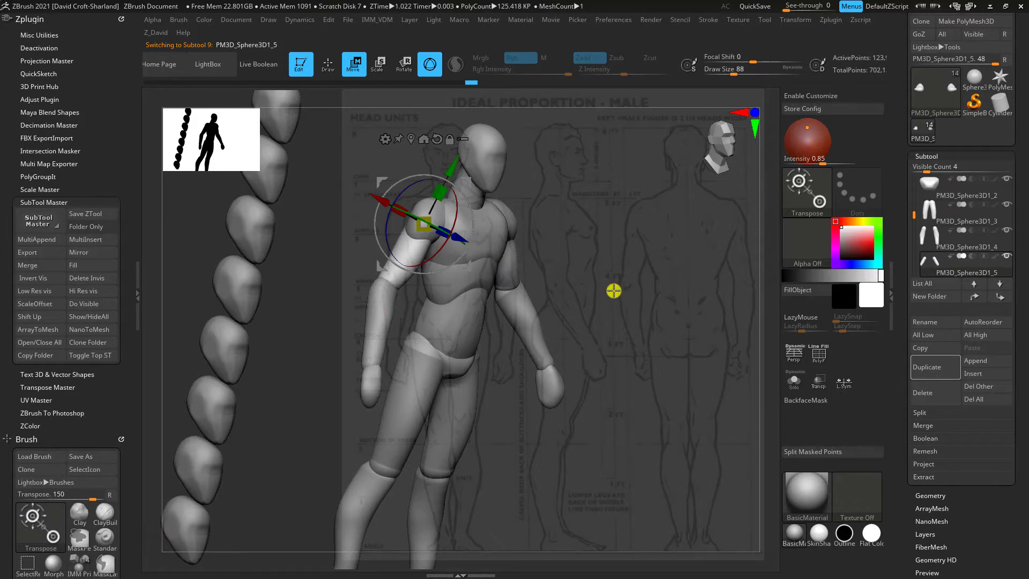
mouse_move(613, 290)
left_mouse_down("shift")
mouse_move(590, 283)
mouse_move(624, 268)
mouse_move(618, 299)
mouse_move(597, 284)
left_mouse_up("shift")
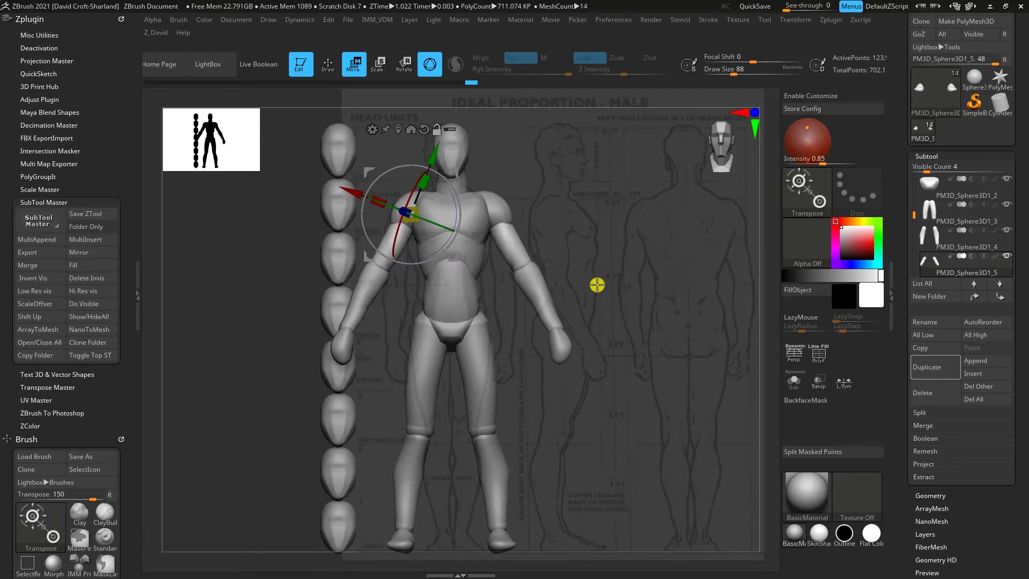